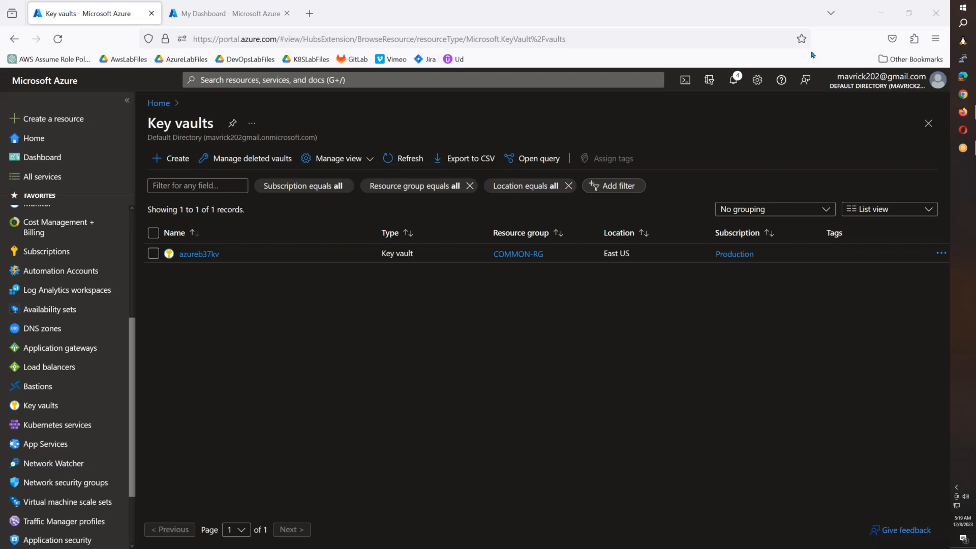
- Open Notepad and write the first list item as "1. Purchasing DNS Domain Name Godaddy website."
key(super+r)
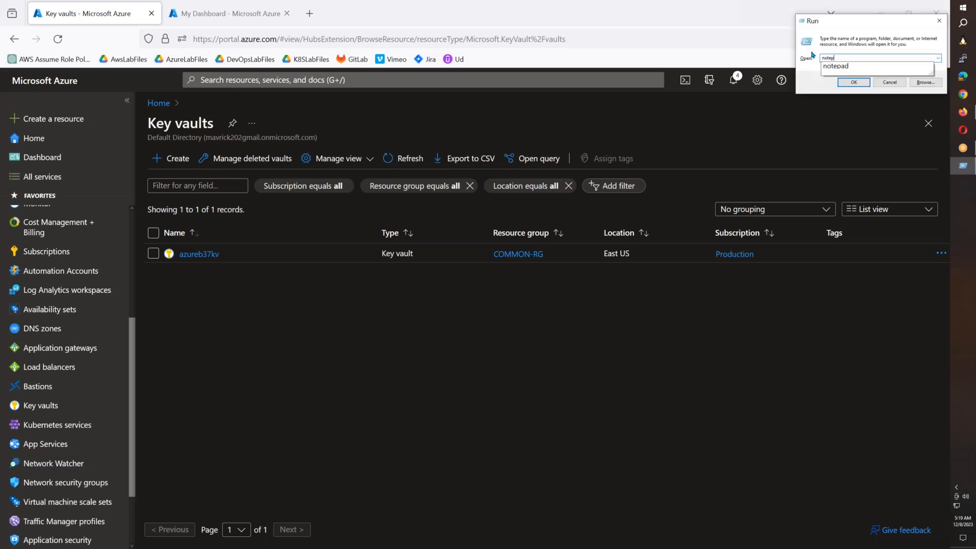
key(Return)
text(1.)
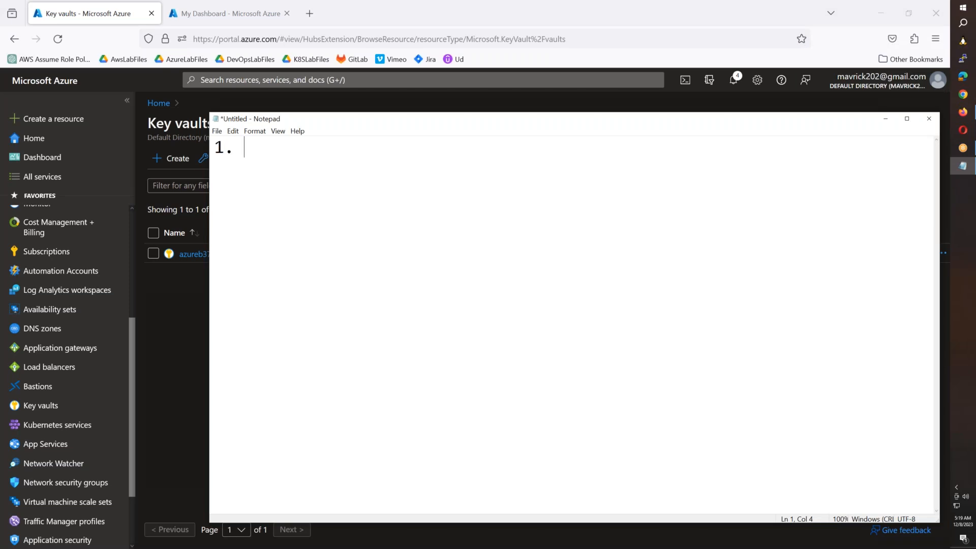
text( Purchasing )
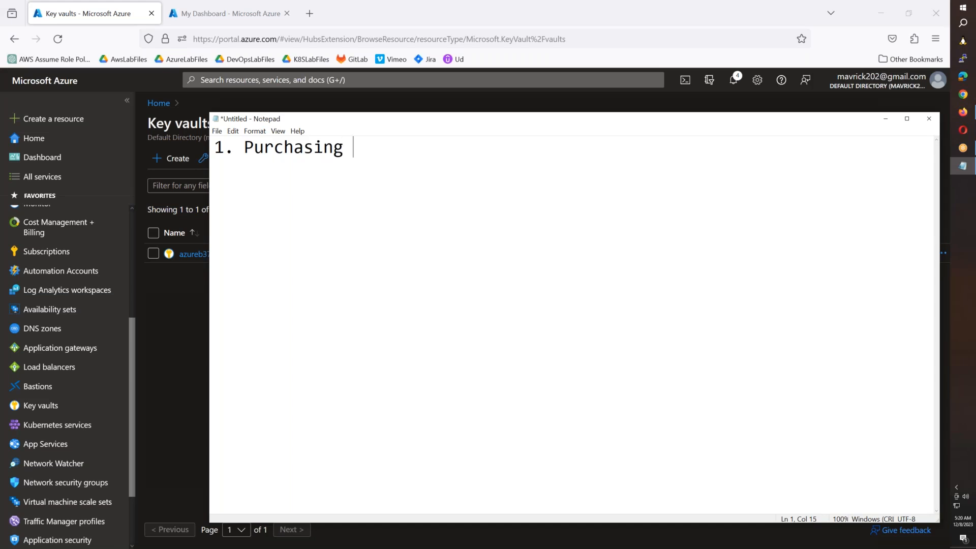
text(DNS Doma)
key(BackSpace)
text(main Name)
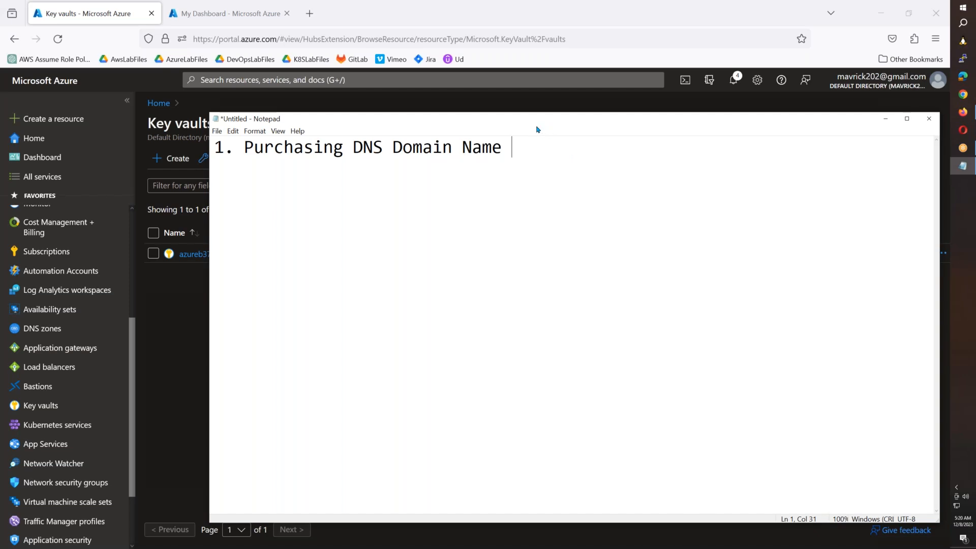
drag(479, 123, 290, 86)
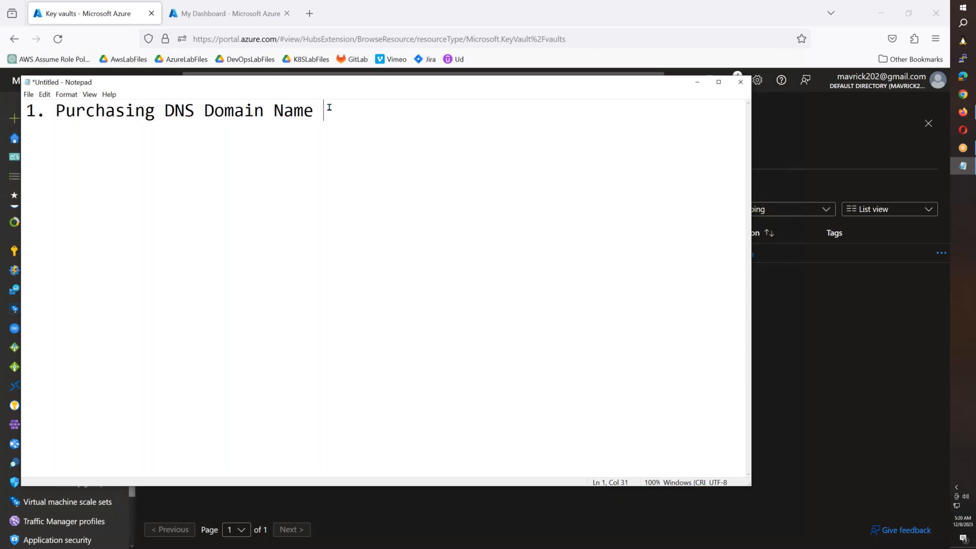
text(Godaddy website.)
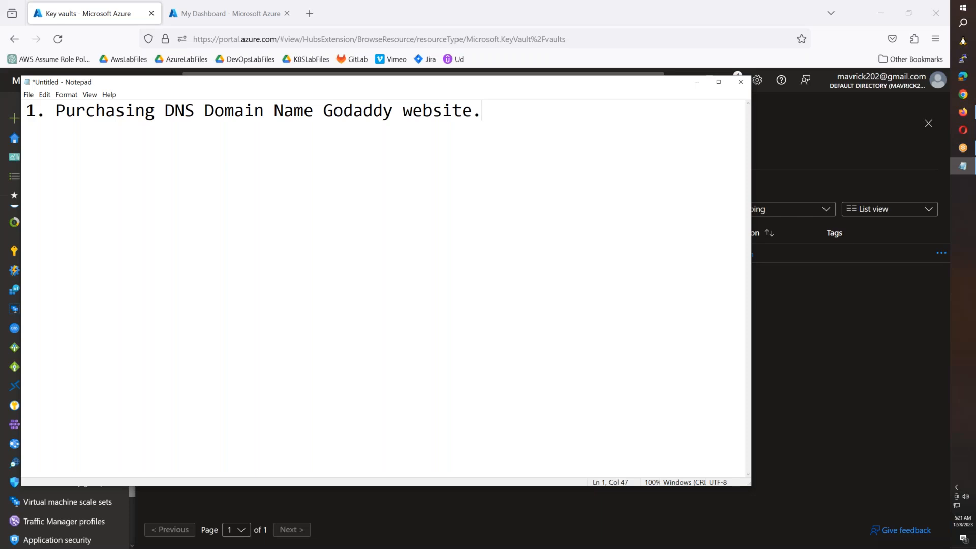
- Add the second list item "2. Creating a Azure DNS Zone using Domain Name."
key(Return)
text(2. Creating a )
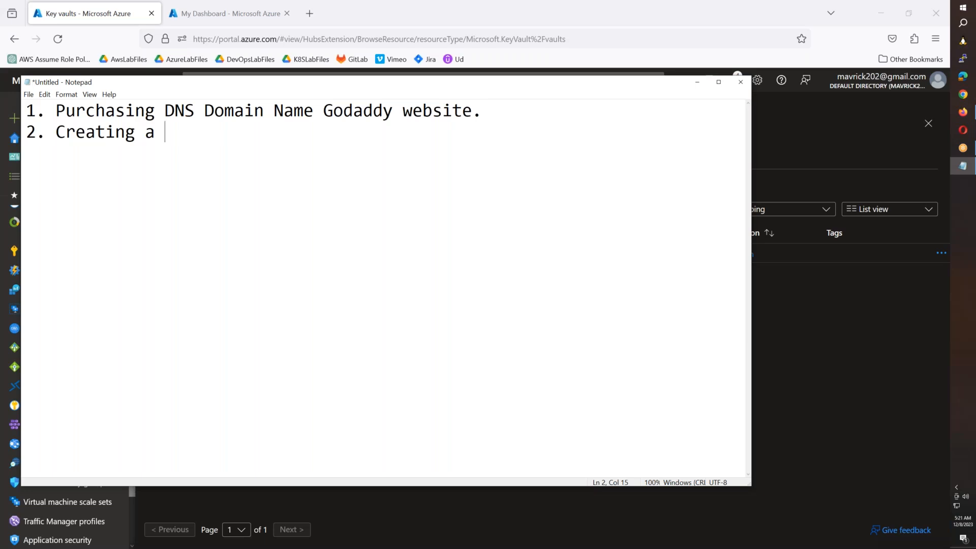
text(Azure DNS Zone using Do)
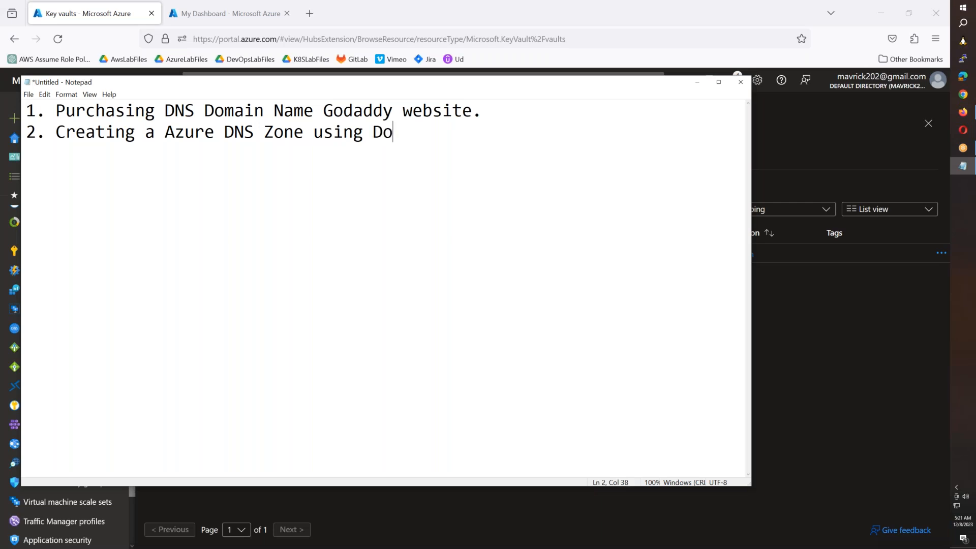
text(main Name.)
key(Return)
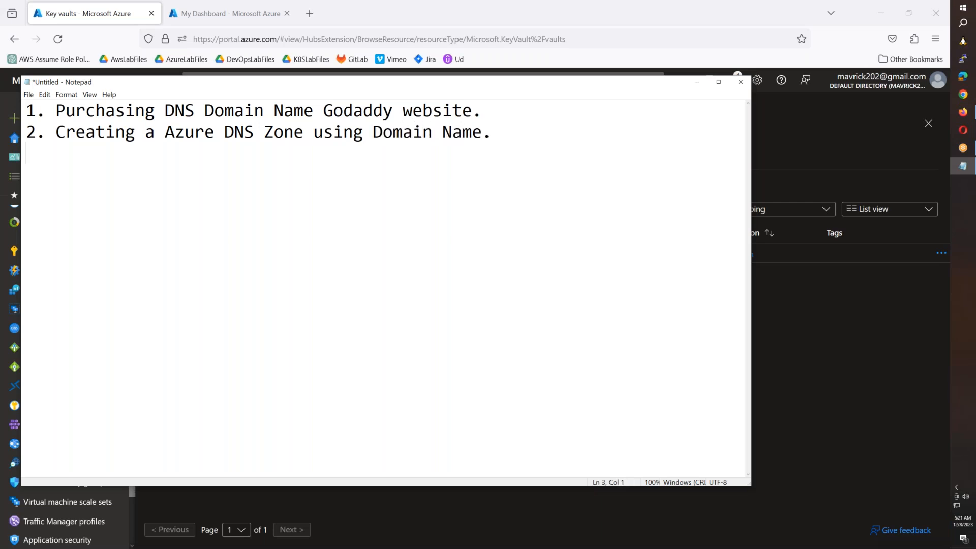
- Start the third list item with "3. Integrating Azure DNS Zone with Godaddy"
text(3. Integarting Azure DS)
key(BackSpace)
key(BackSpace)
key(BackSpace)
key(BackSpace)
key(BackSpace)
key(BackSpace)
key(BackSpace)
key(BackSpace)
key(BackSpace)
key(BackSpace)
key(BackSpace)
key(BackSpace)
key(BackSpace)
key(BackSpace)
key(BackSpace)
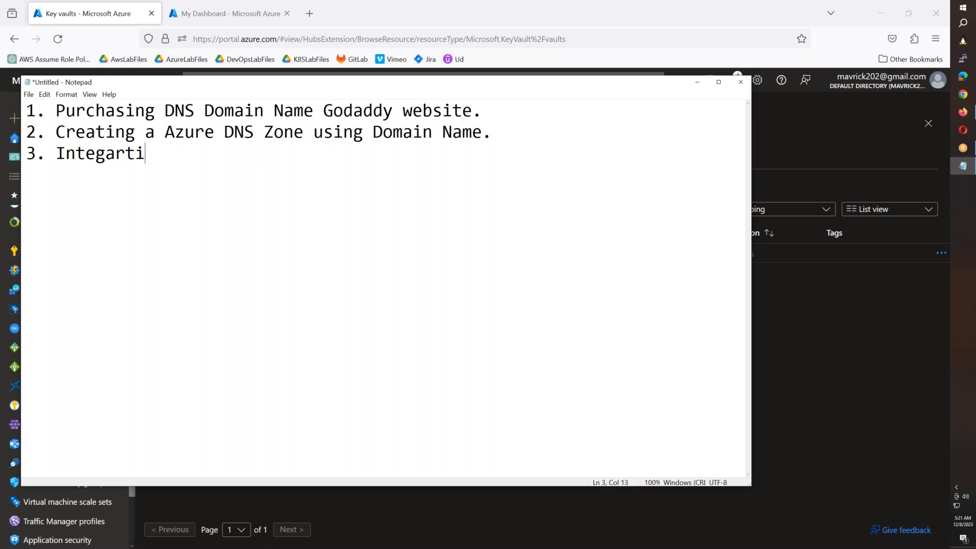
text(rating Azure DNS Zone wih)
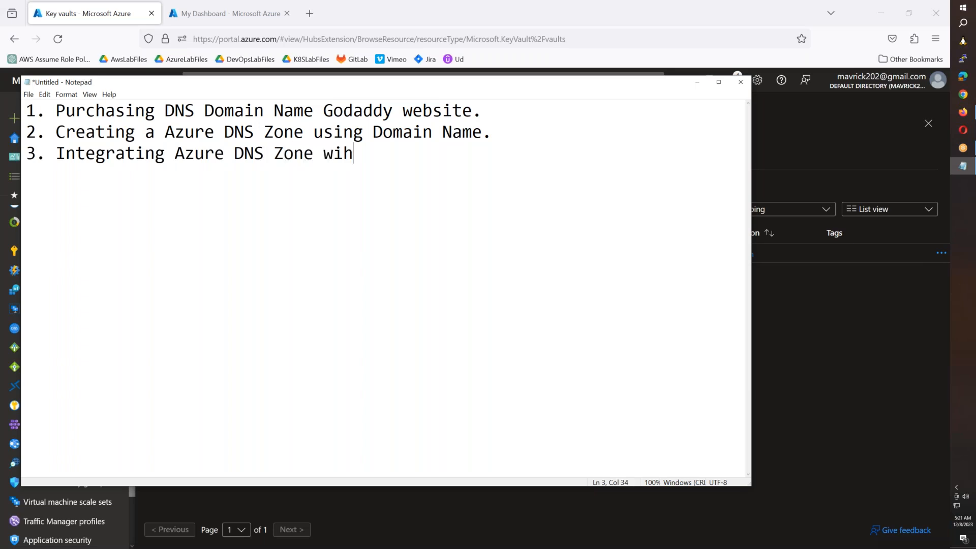
key(BackSpace)
text(th Godaddy)
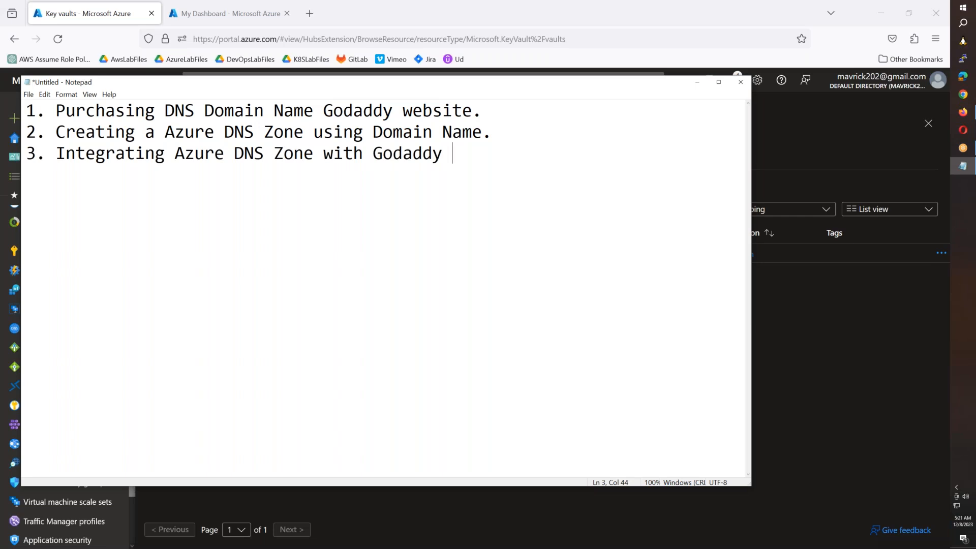
- Capitalize the word "Website" in the first list item
drag(472, 112, 403, 112)
click(412, 110)
key(BackSpace)
text(W)
- Complete the third list item with "Domain name." after "Godaddy"
click(451, 150)
text(Domain )
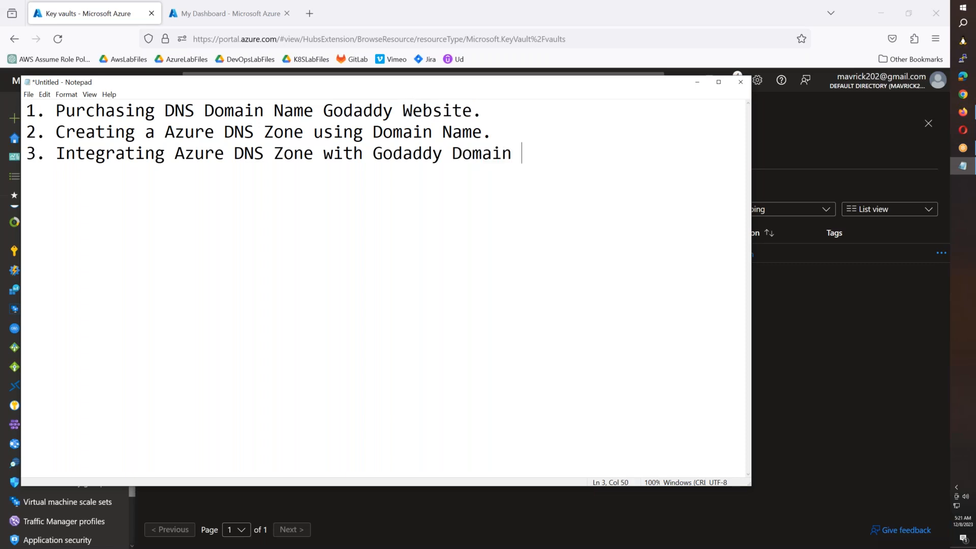
text(name.)
- Add the fourth list item "4. Create test DNS Records for verification."
key(Return)
text(4. Create t)
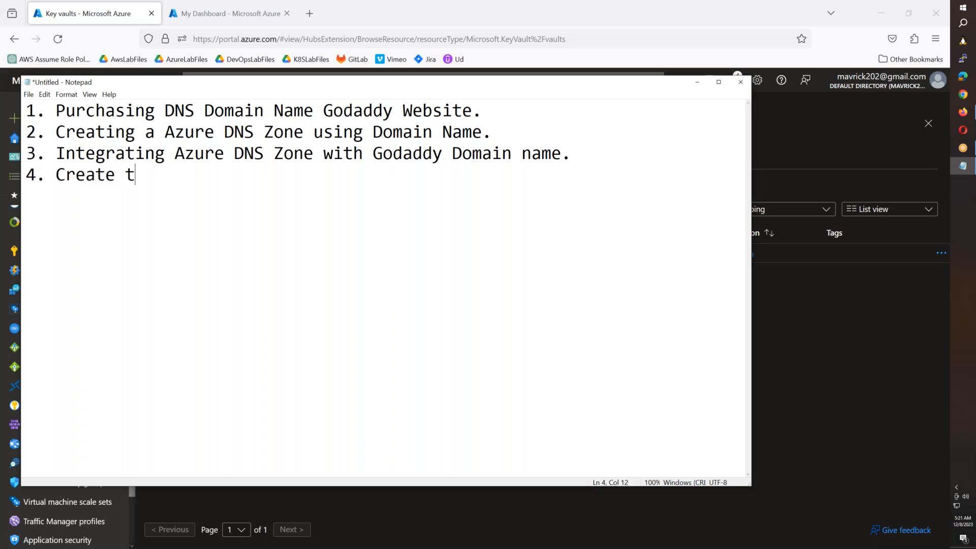
text(est DNS Rec)
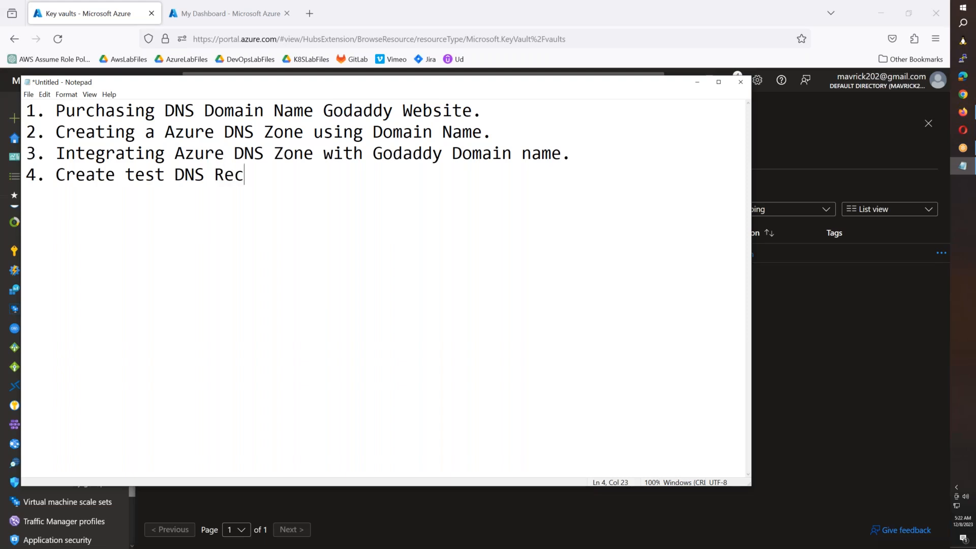
text(ords for verific)
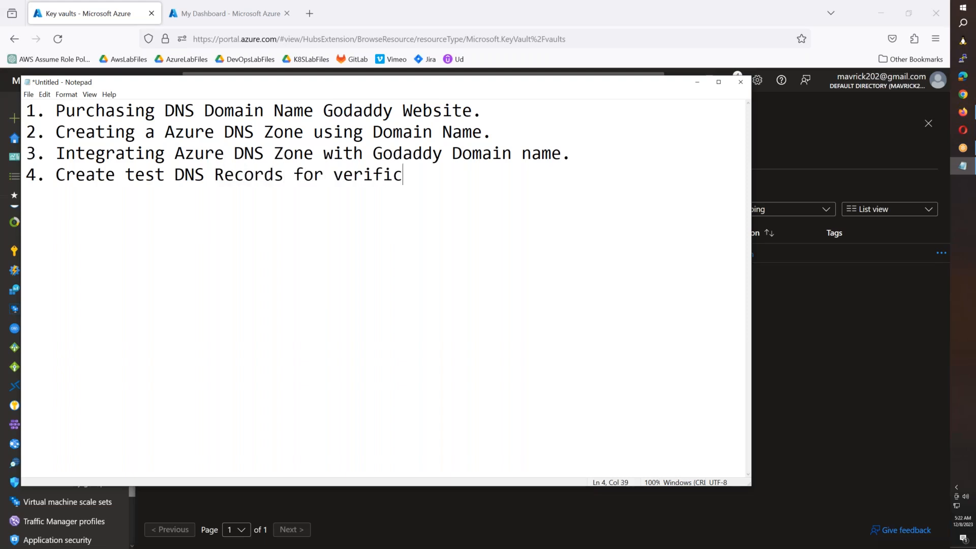
text(ation.)
- Open the dot.tk free domain site in a new Firefox tab and look at its address
click(309, 14)
click(309, 13)
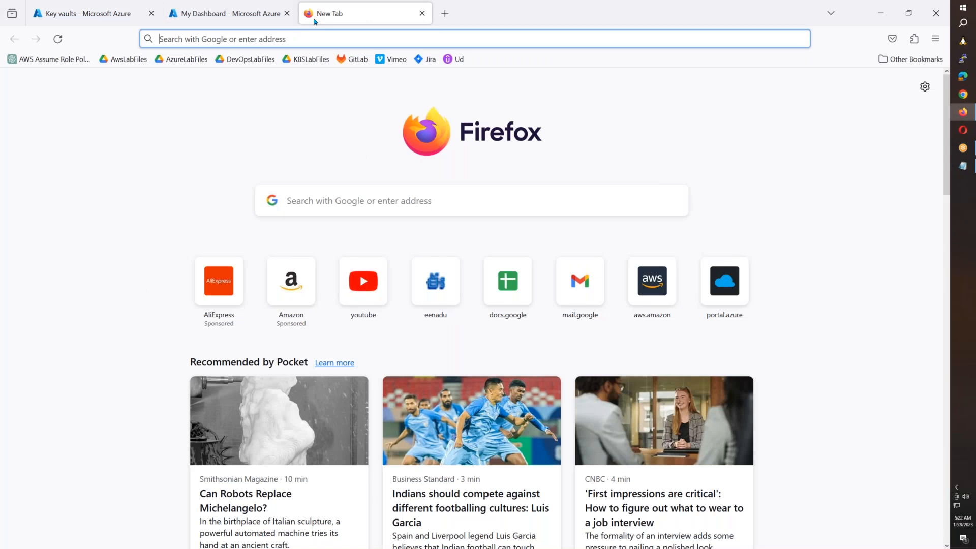
text(dot.tk)
key(Return)
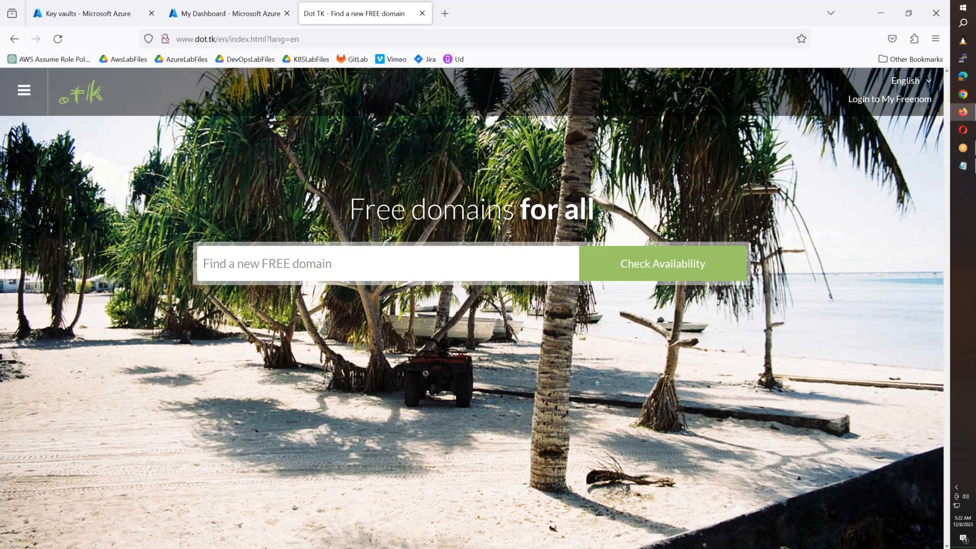
click(162, 40)
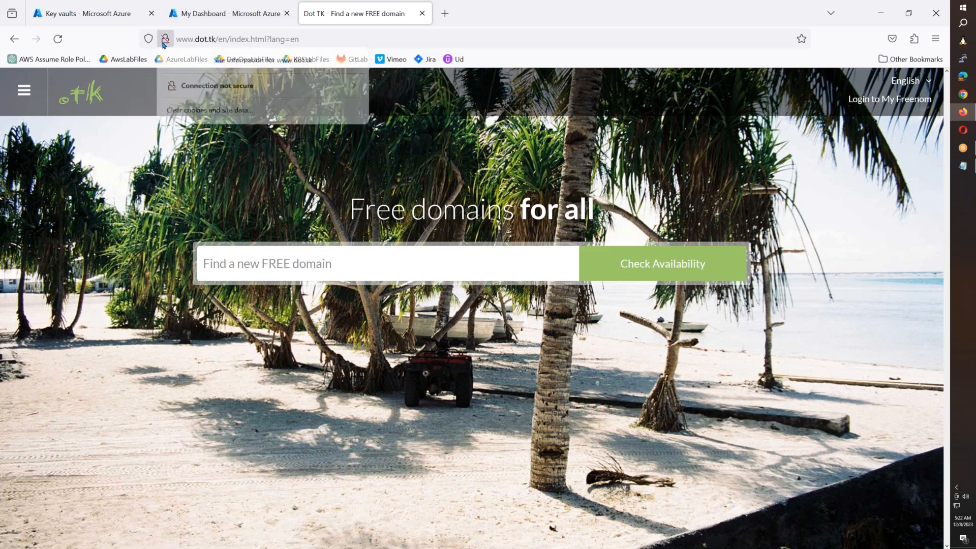
click(351, 38)
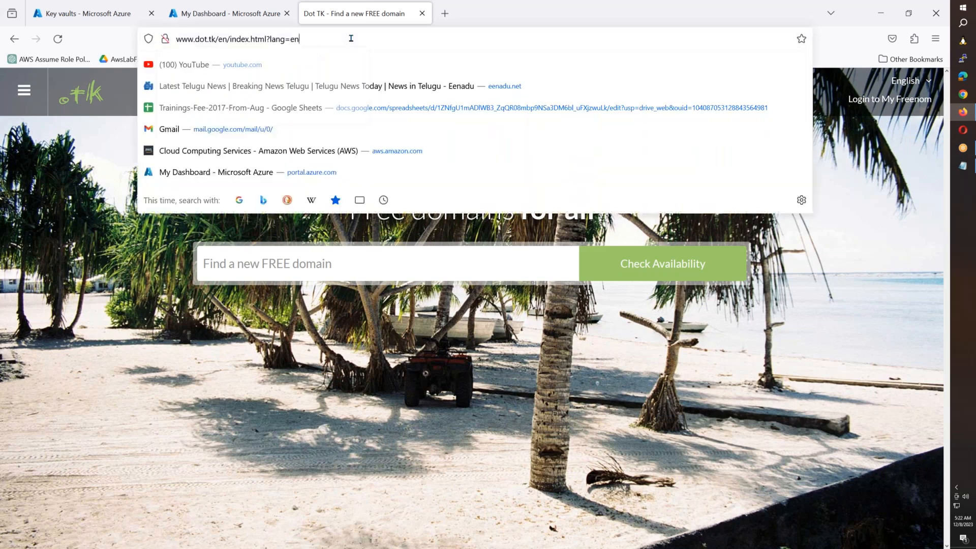
key(Escape)
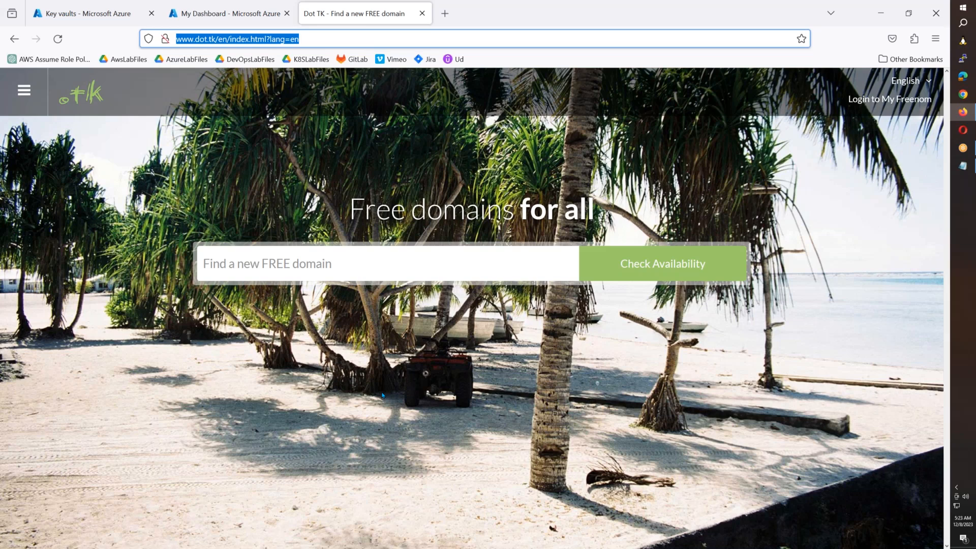
- Return to the Notepad list and add the price "Rs.216." to the end of the first item
click(960, 166)
text(Rs.126)
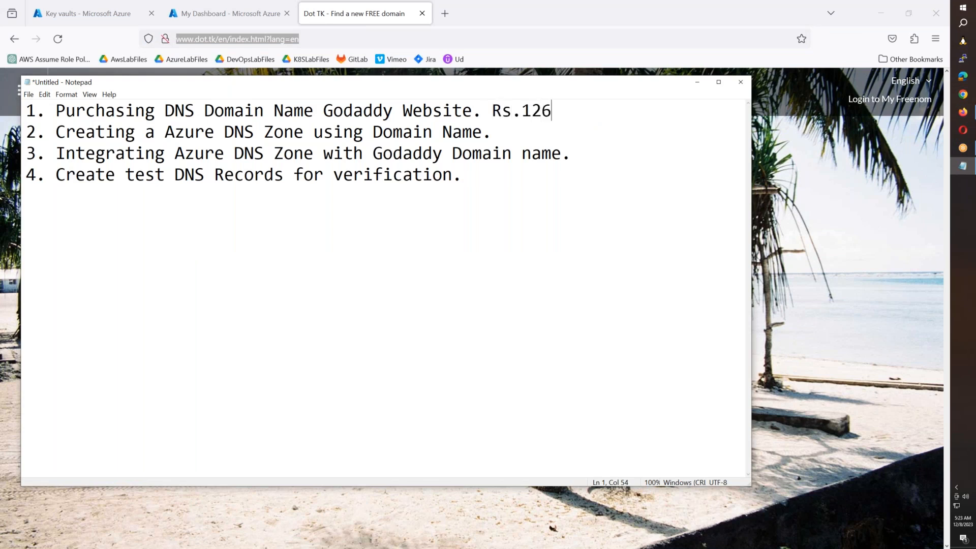
key(BackSpace)
key(BackSpace)
key(BackSpace)
text(216.)
- Switch to Chrome, close the mail.google.com tab and open the GoDaddy account Products page
click(967, 100)
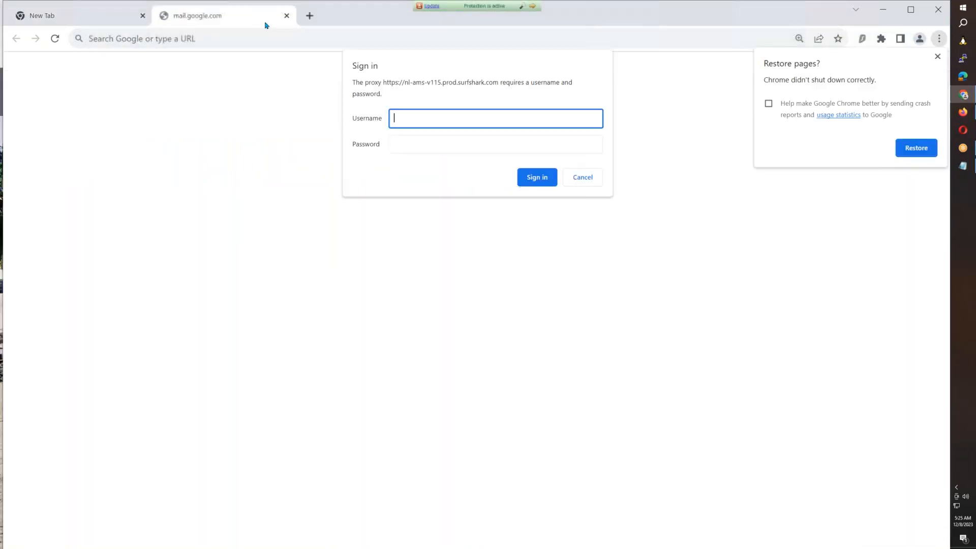
click(286, 15)
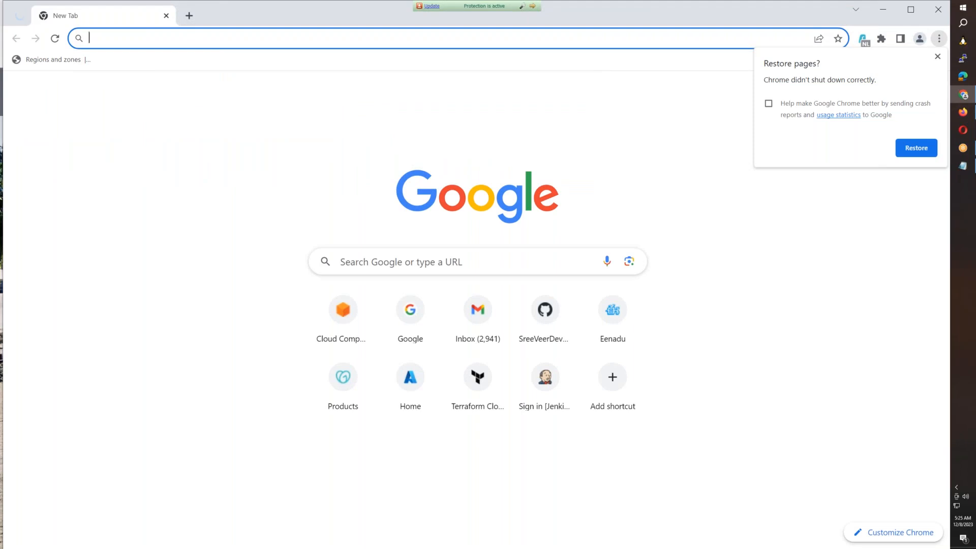
text(google)
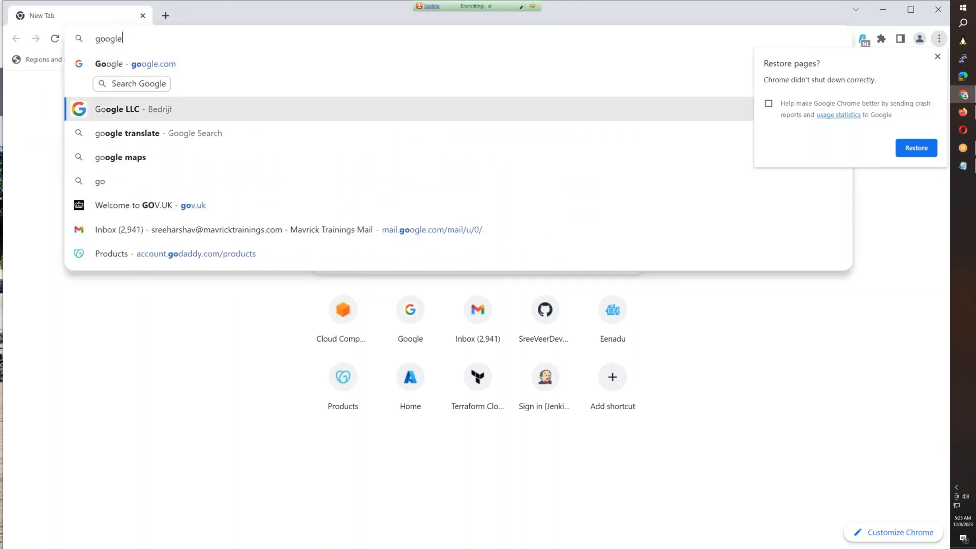
key(Down)
key(Down)
key(Down)
key(Down)
key(Down)
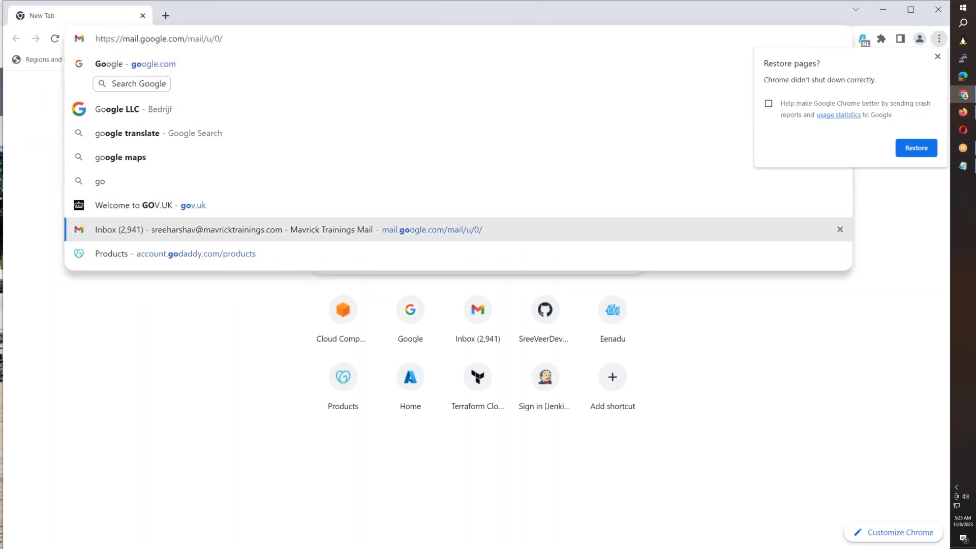
key(Down)
key(Return)
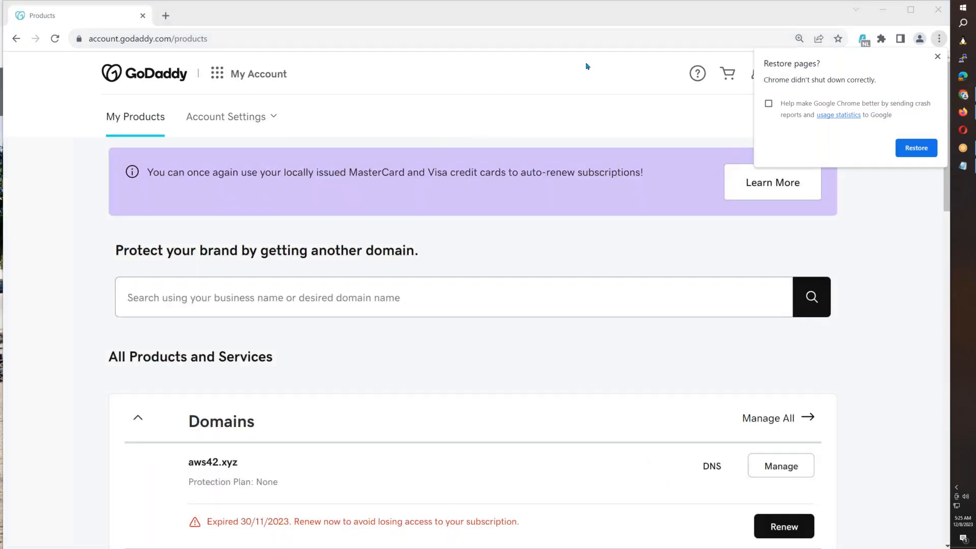
- Open godaddy.com in a new Incognito window and go to its page for creating an account
right_click(960, 94)
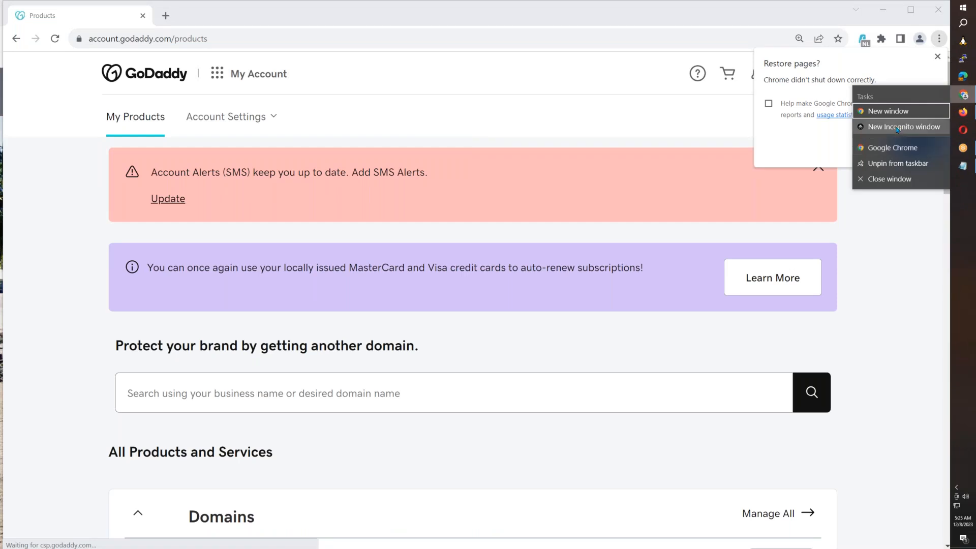
click(897, 127)
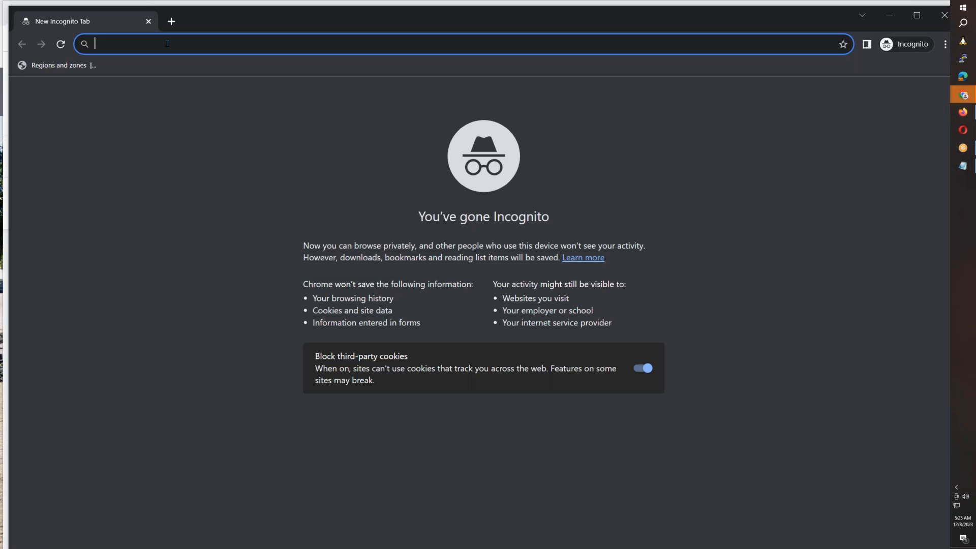
text(godaddy.co)
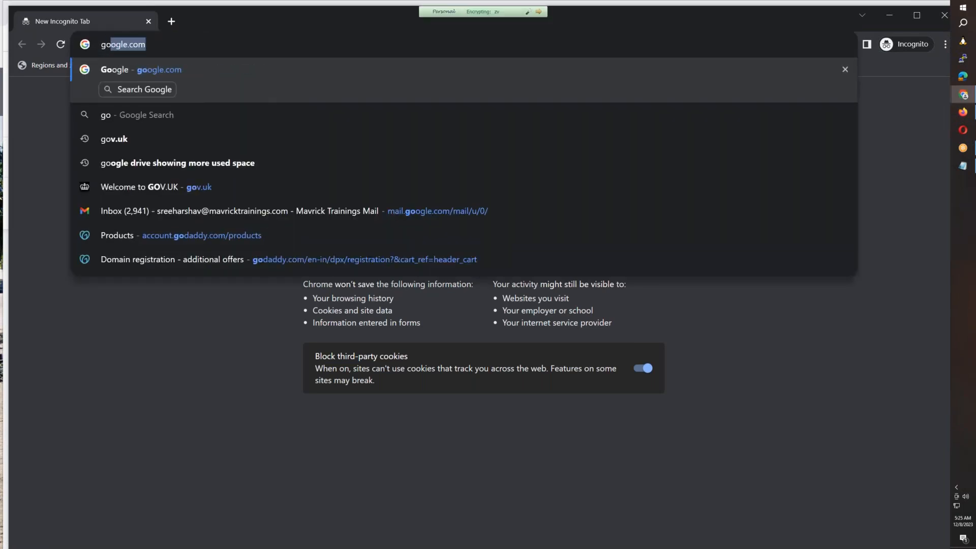
text(m)
key(Return)
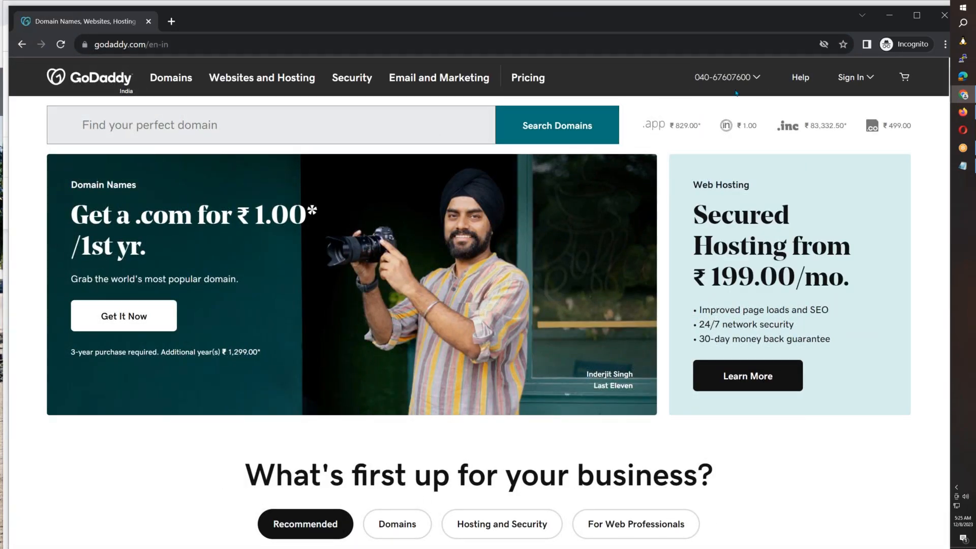
click(875, 79)
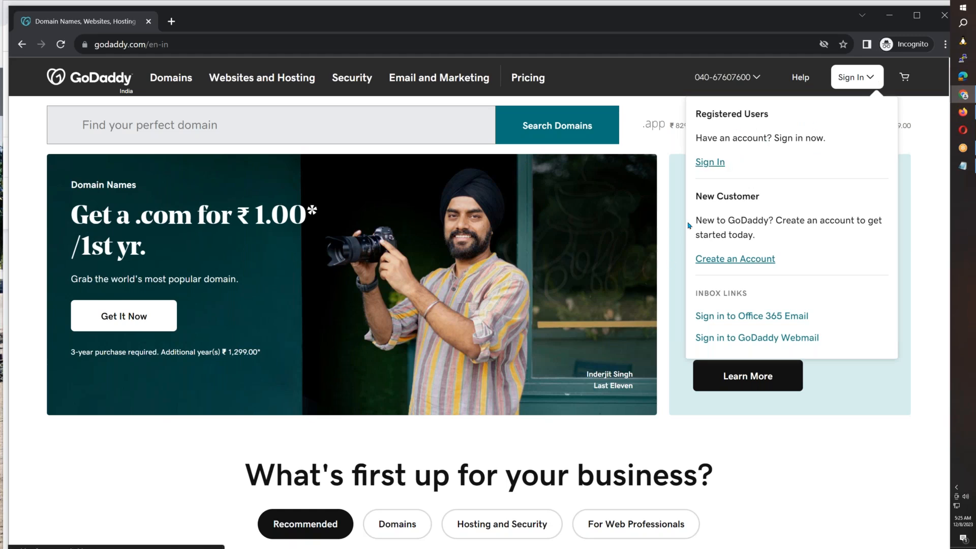
click(771, 263)
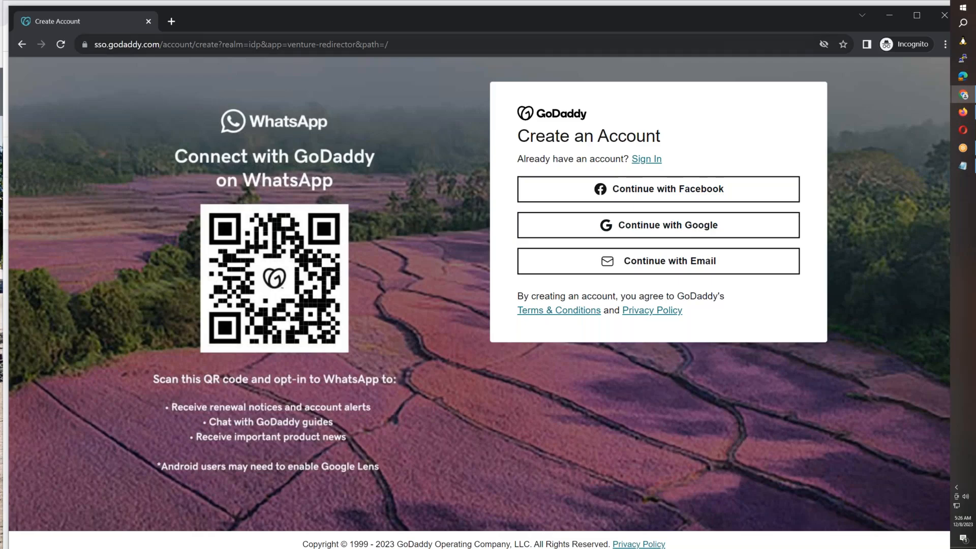
- Close the Incognito window, then open the GoDaddy account's domain portfolio and look through the listed domains
drag(910, 13, 710, 106)
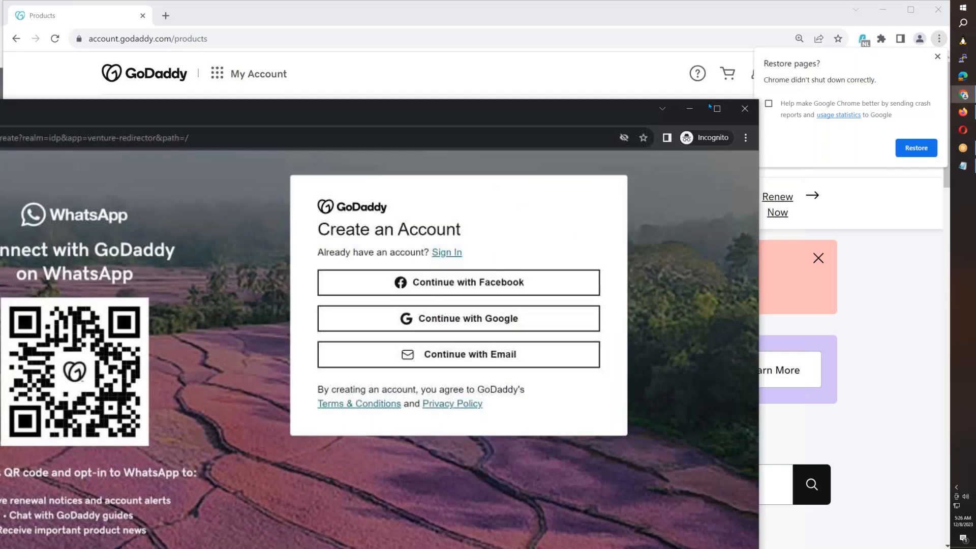
click(745, 108)
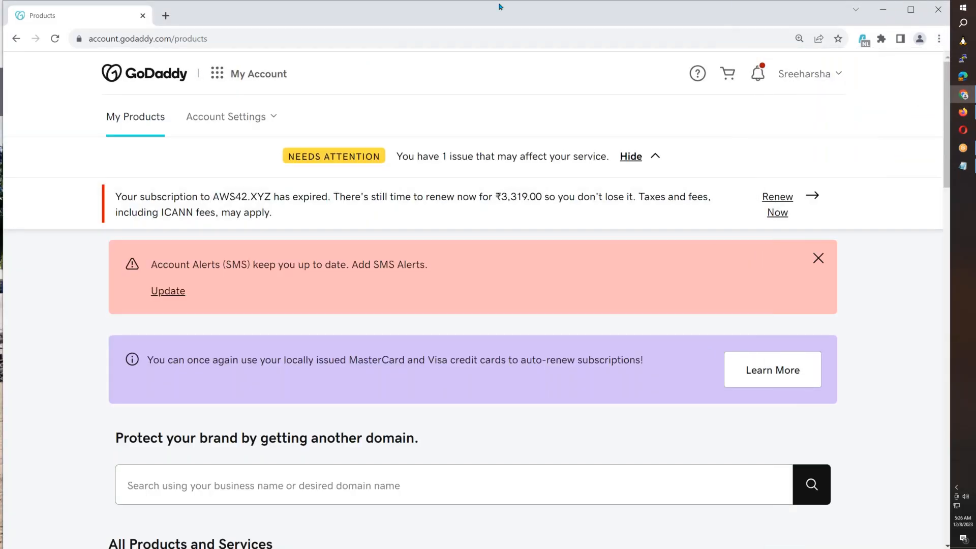
click(280, 79)
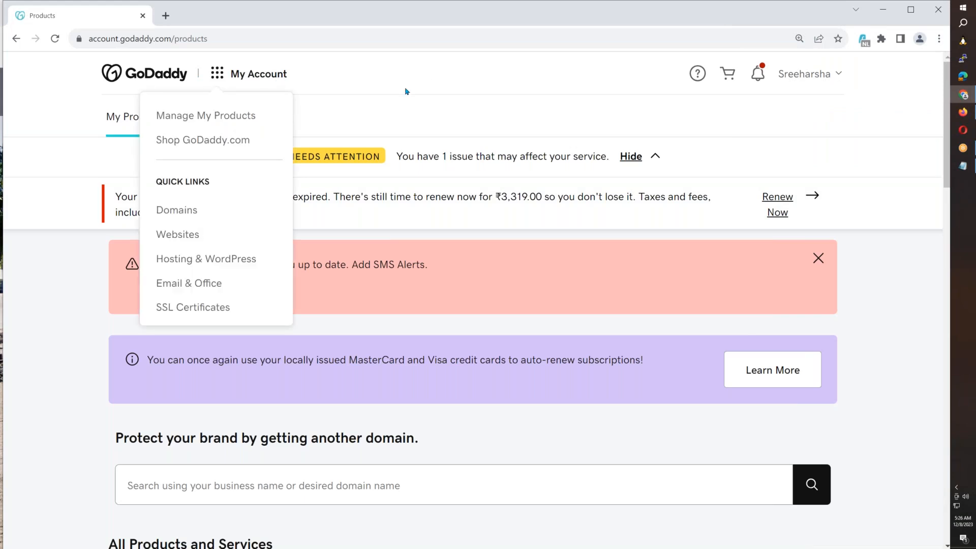
click(188, 214)
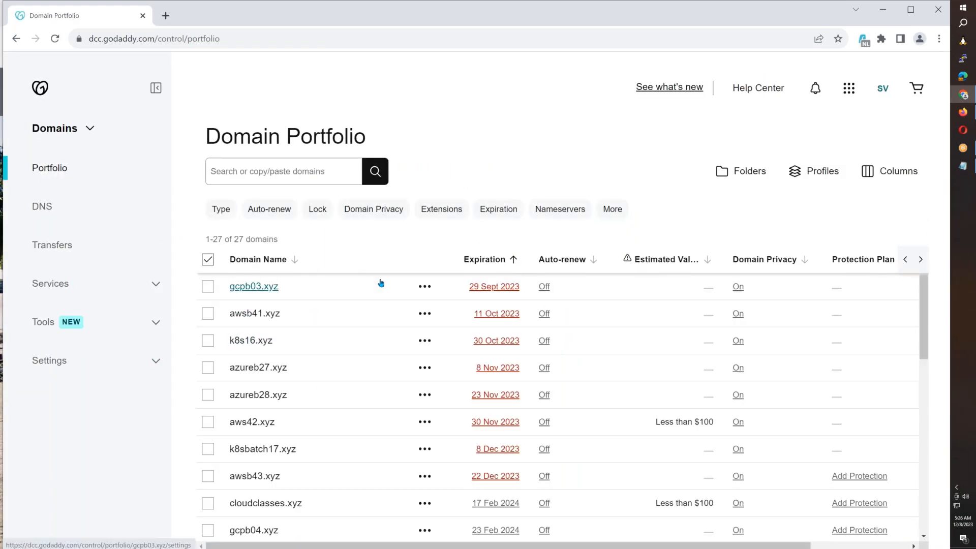
scroll(574, 371, down, 1)
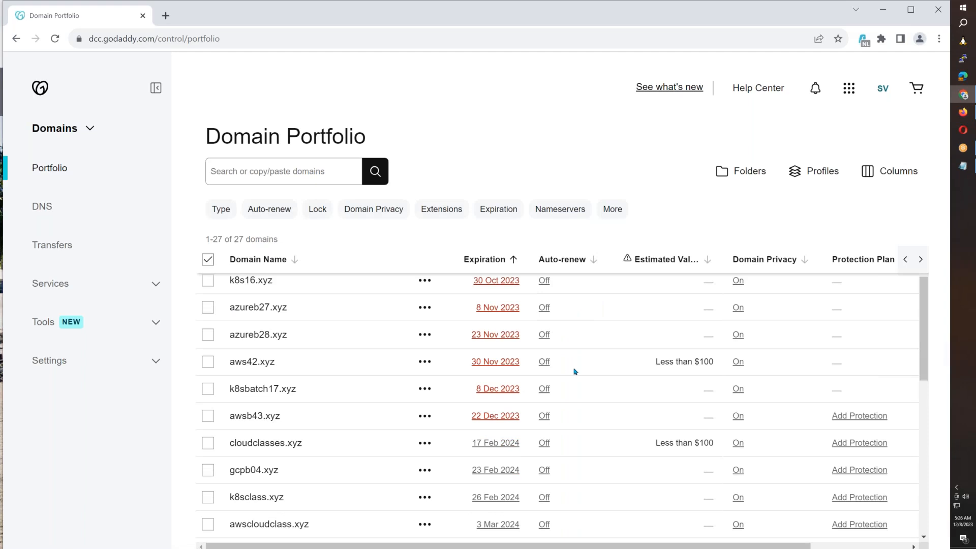
scroll(574, 370, down, 5)
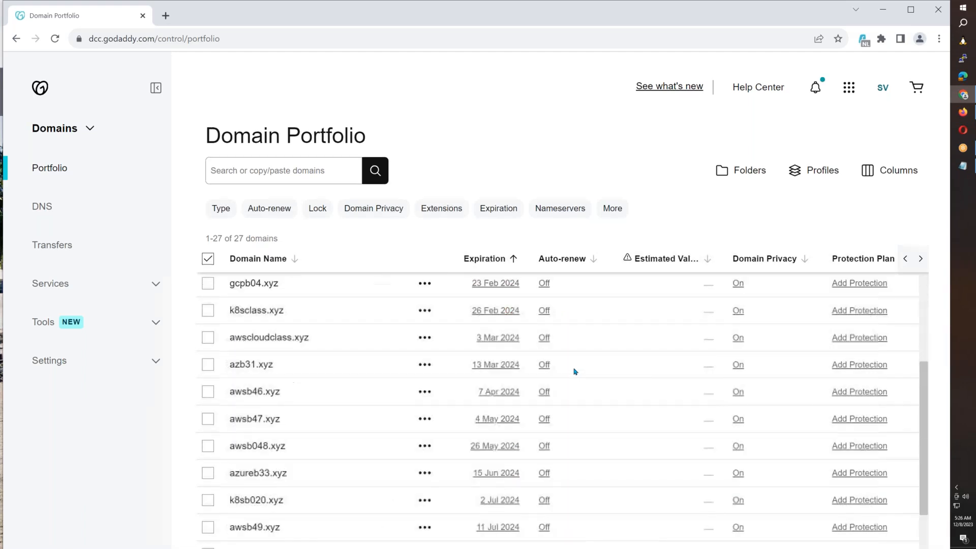
scroll(575, 369, up, 6)
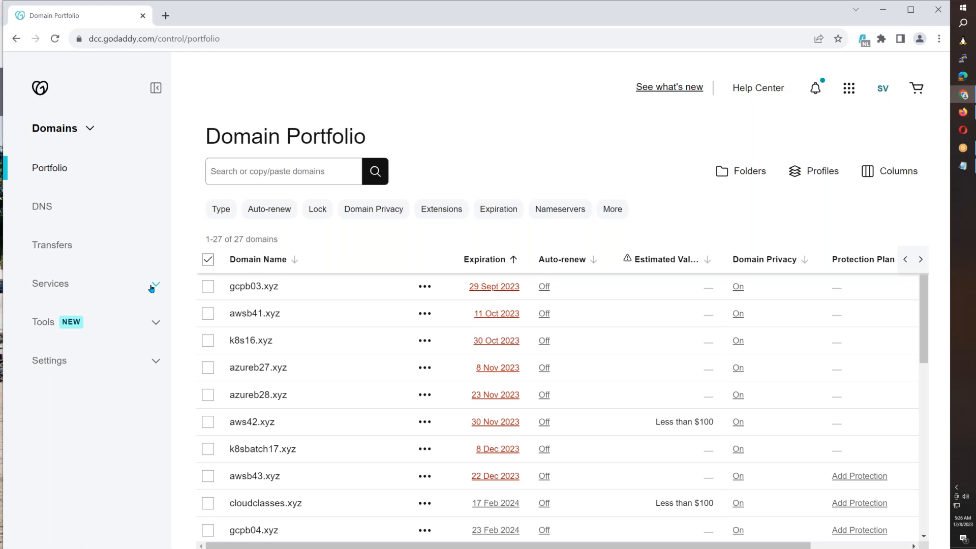
- Select the domains from gcpb03.xyz through awsb43.xyz in the portfolio and look at the additional bulk actions offered for them
click(208, 287)
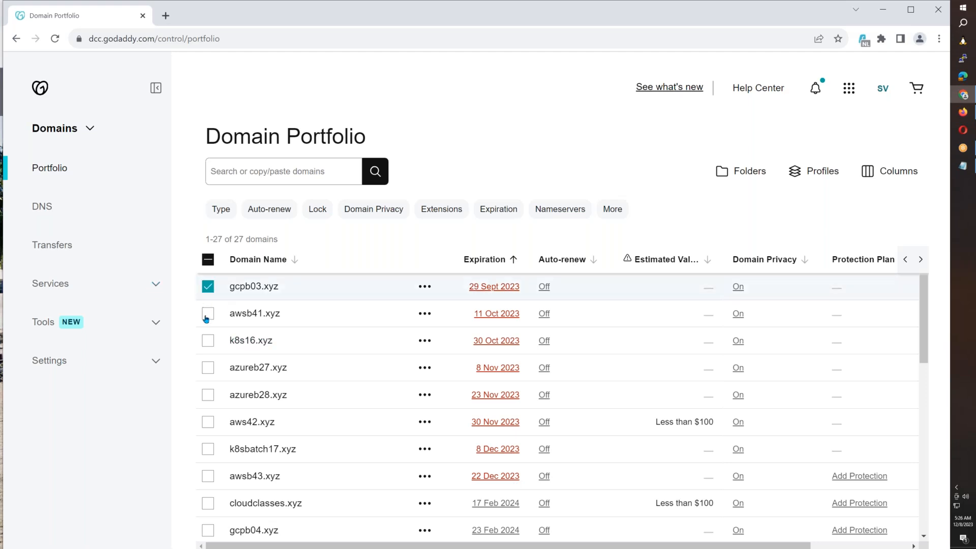
click(208, 314)
click(208, 341)
click(208, 368)
click(208, 395)
click(207, 422)
click(207, 449)
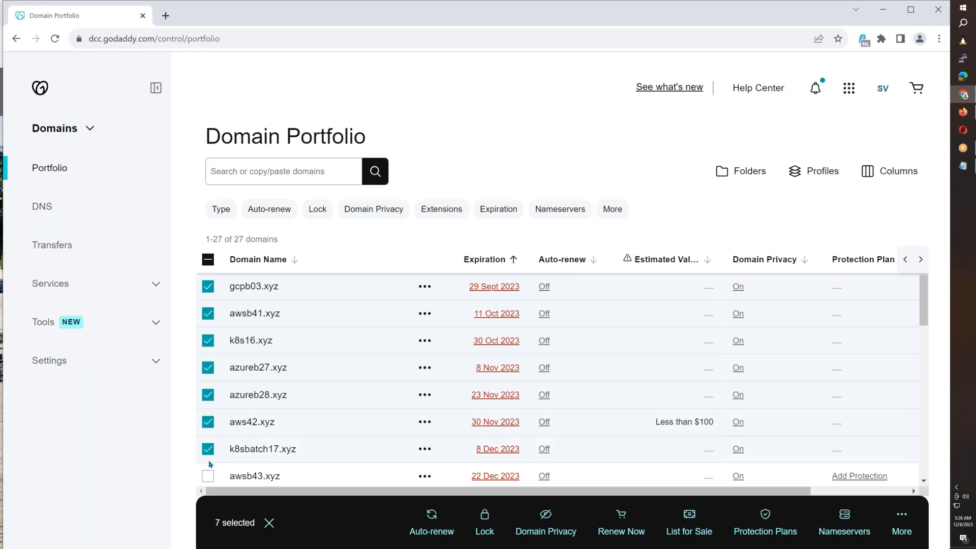
click(208, 476)
scroll(240, 435, down, 1)
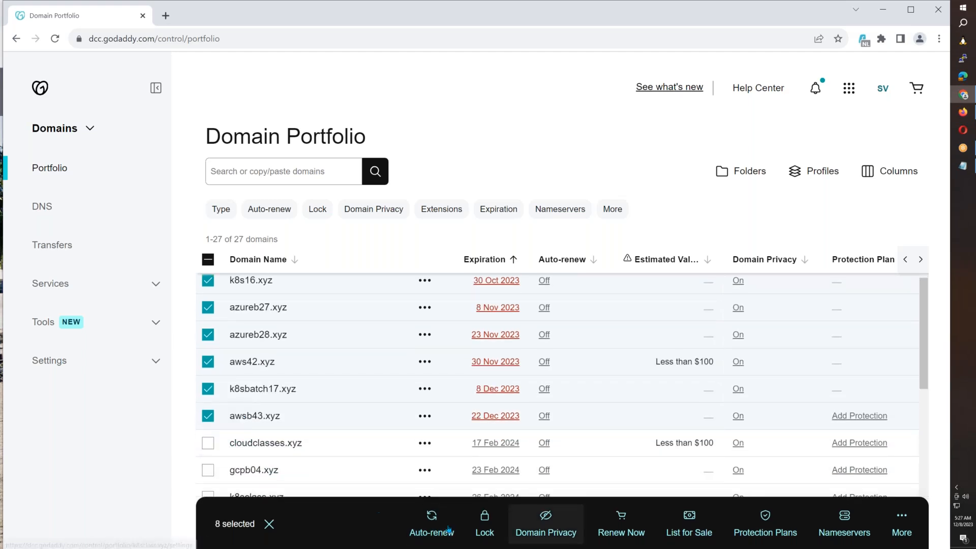
click(909, 526)
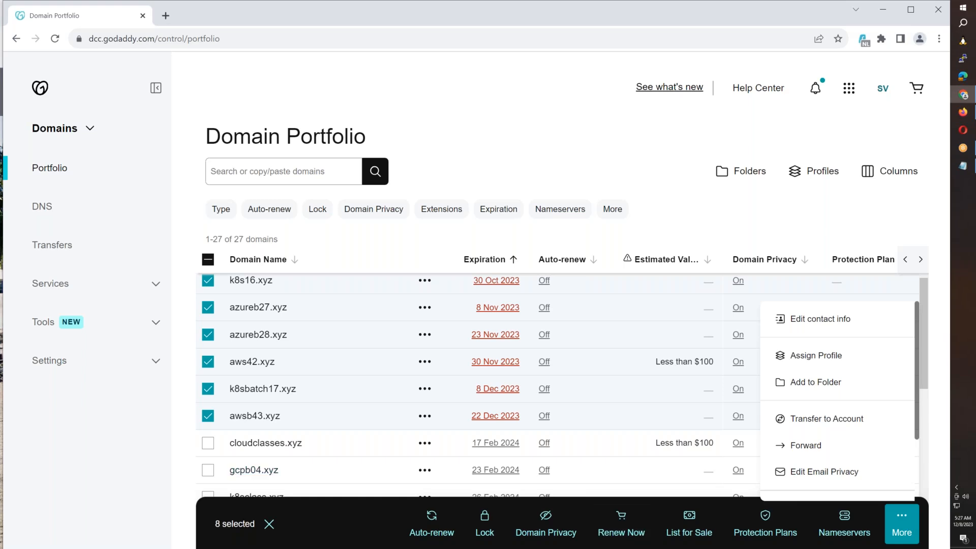
click(783, 209)
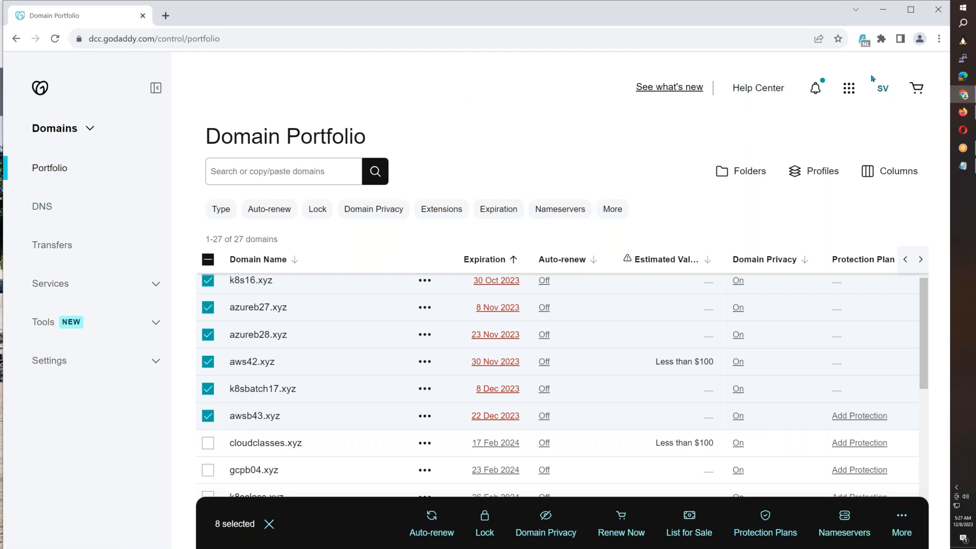
- Return to the account's Products page, dismiss the SMS alerts notice and search for the domain azureb38.xyz
click(848, 88)
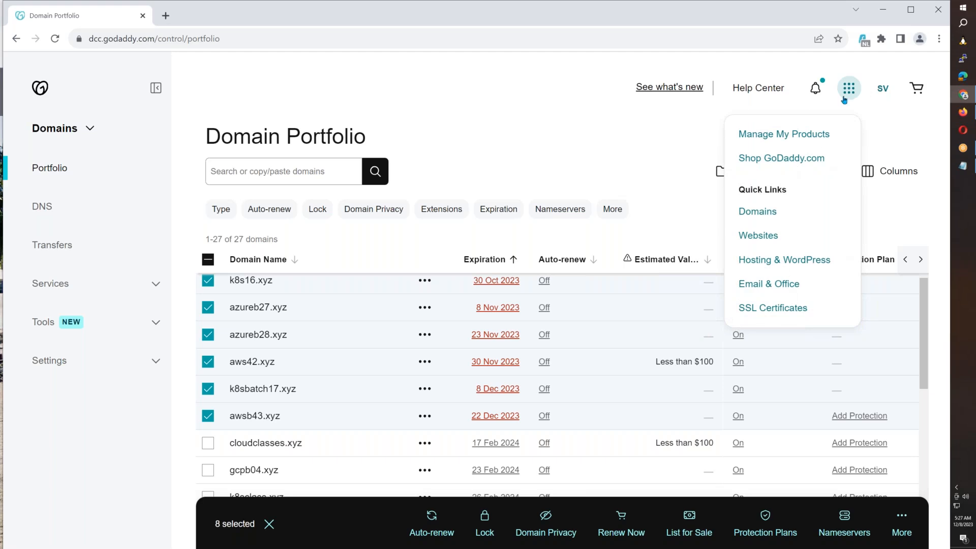
click(800, 141)
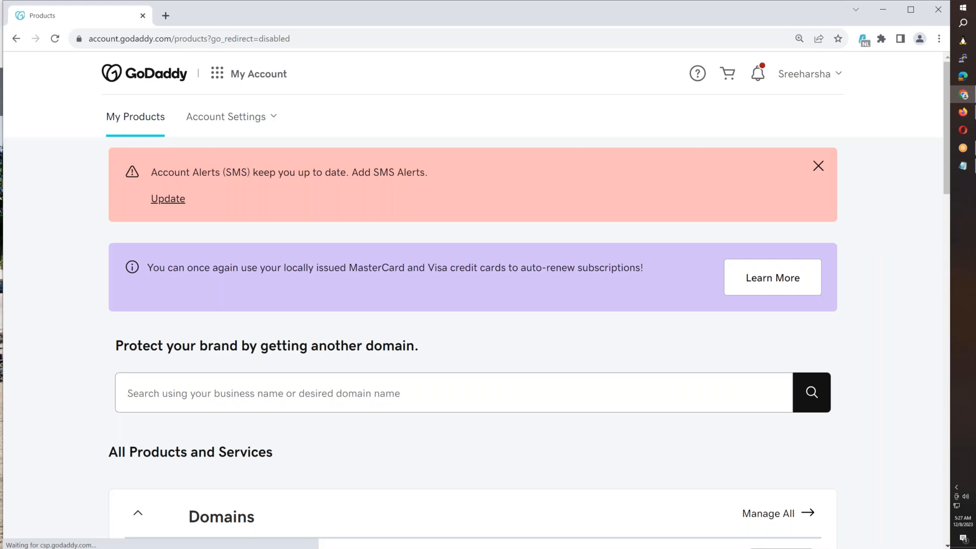
text(azure)
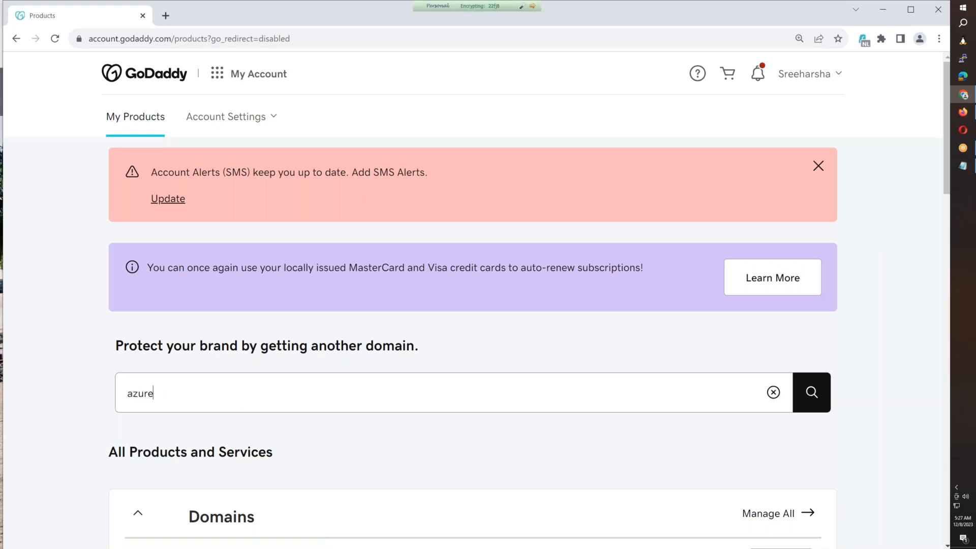
text(b38.xyz)
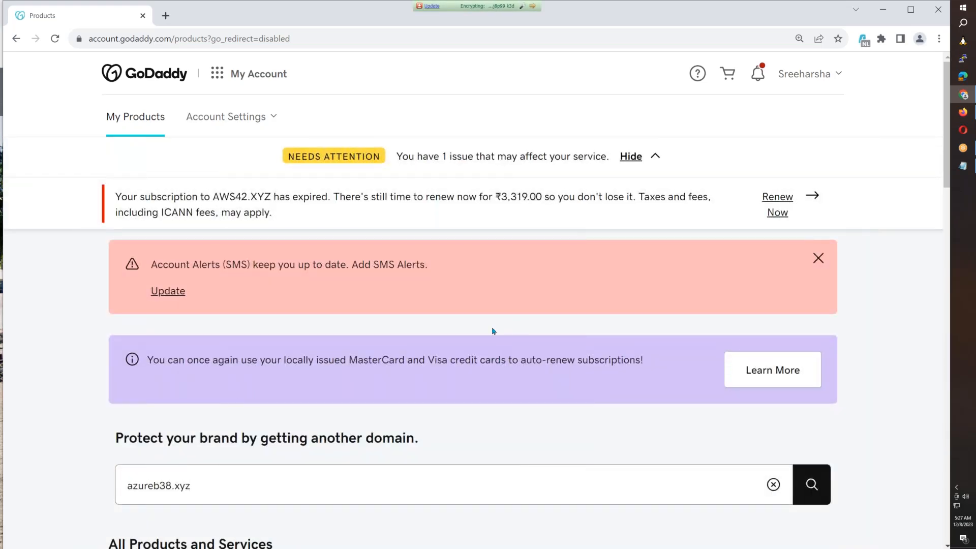
click(817, 258)
scroll(757, 371, down, 5)
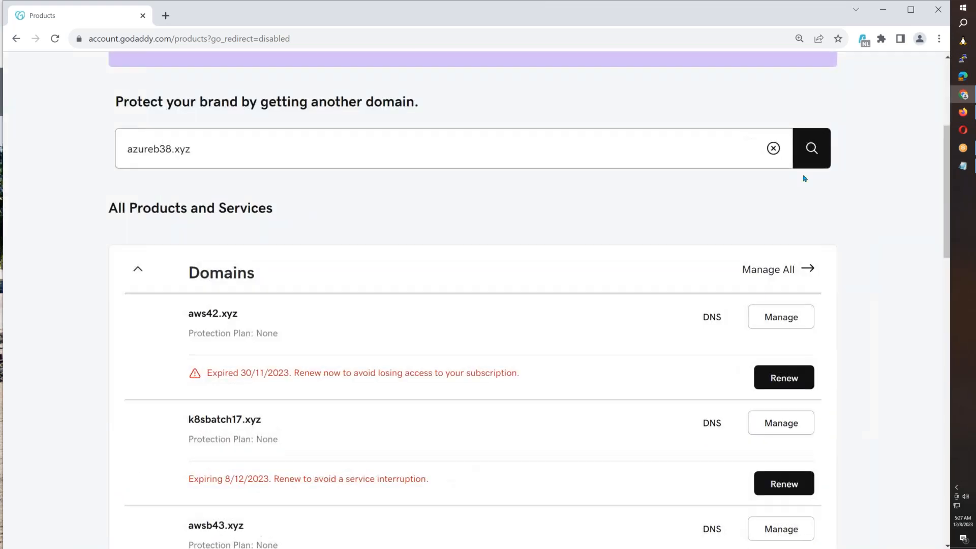
click(807, 154)
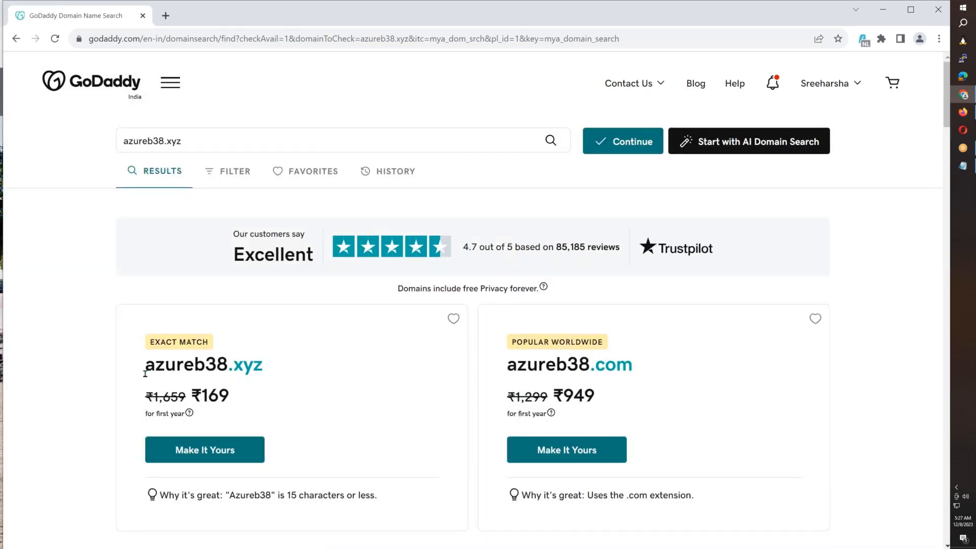
- Compare the first-year prices of the exact match azureb38.xyz and the azureb38.com offer
drag(232, 396, 197, 399)
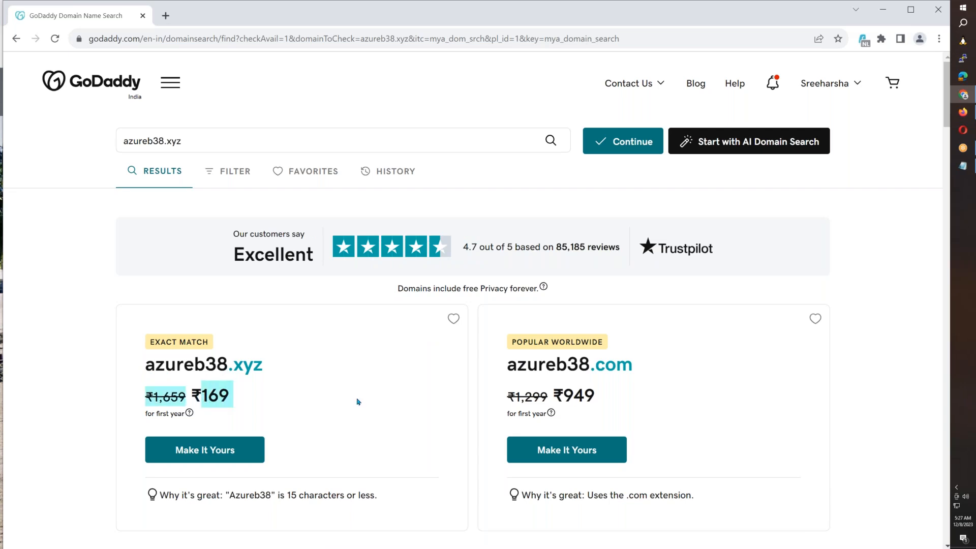
scroll(357, 401, down, 1)
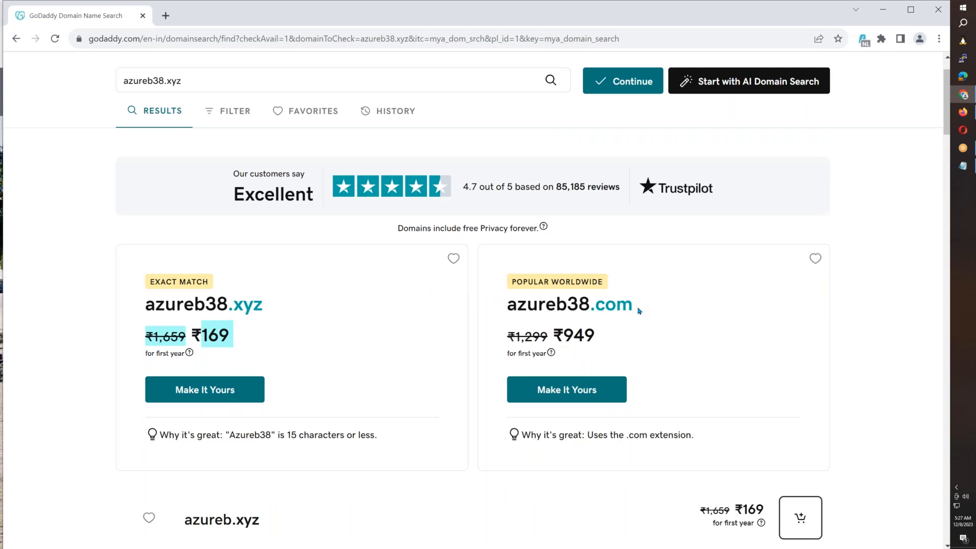
drag(641, 309, 513, 315)
click(513, 315)
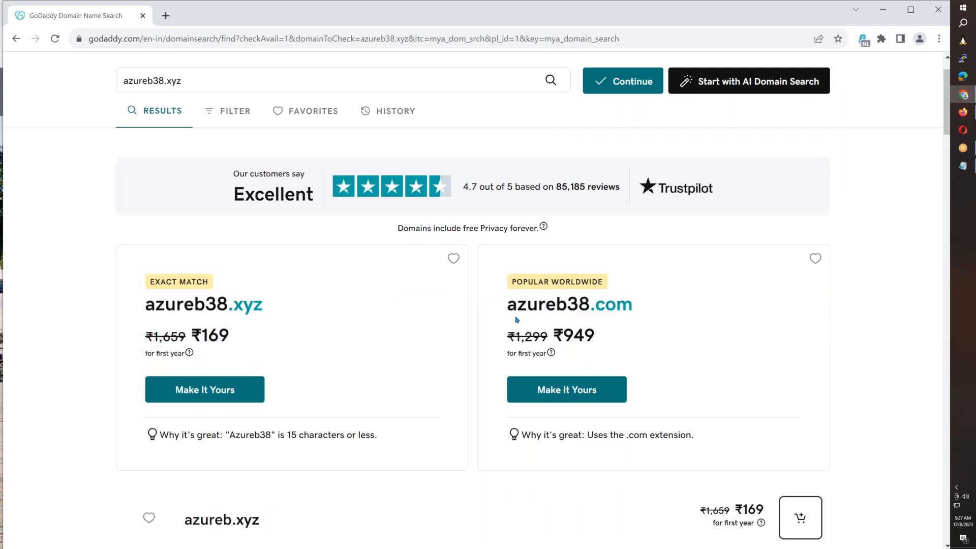
drag(599, 339, 567, 336)
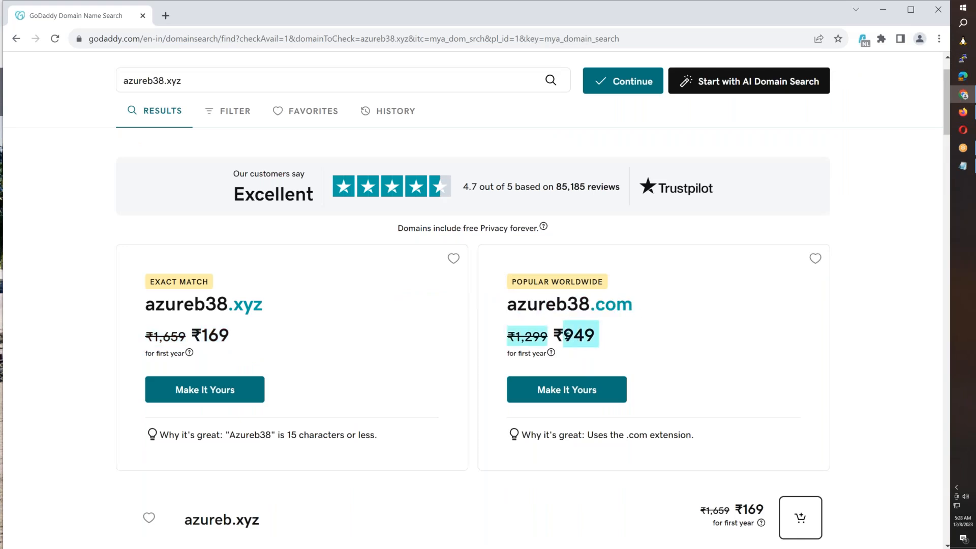
- Examine the alternative domain names and extensions in the search results and their first-year prices
scroll(596, 371, down, 5)
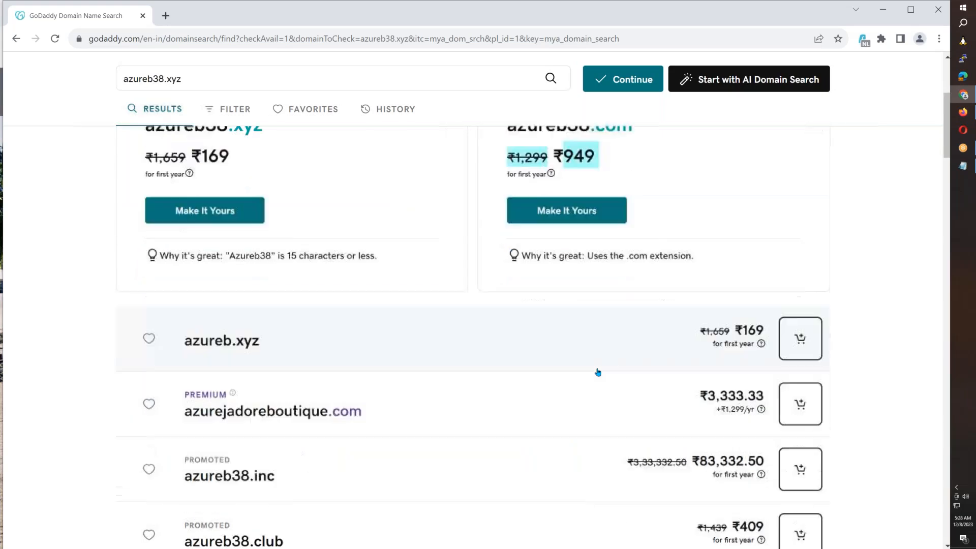
scroll(644, 320, down, 2)
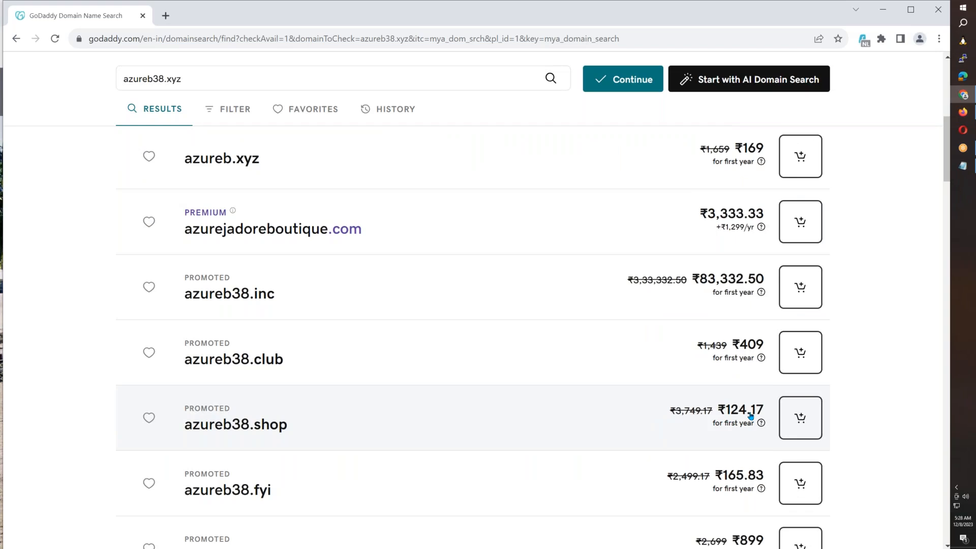
scroll(742, 417, down, 1)
scroll(730, 418, down, 6)
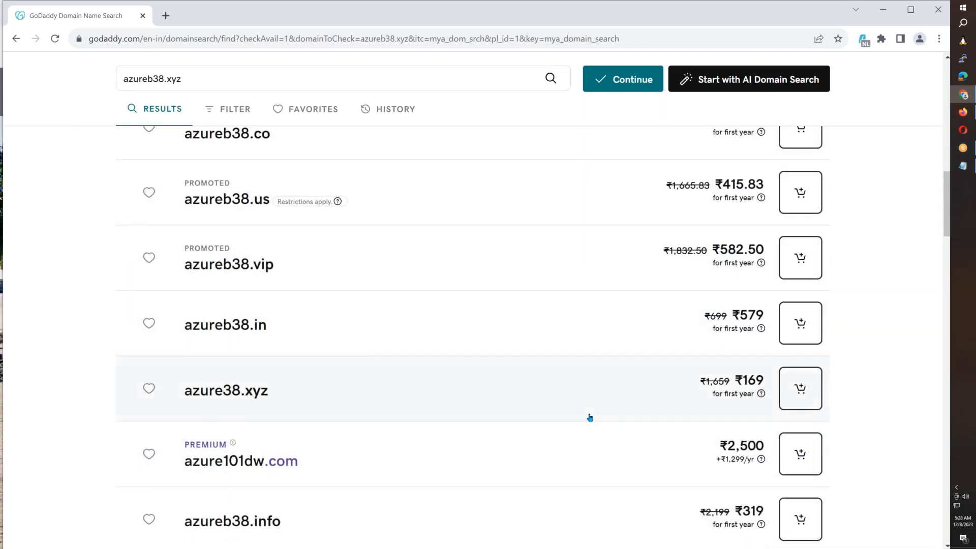
scroll(589, 417, down, 3)
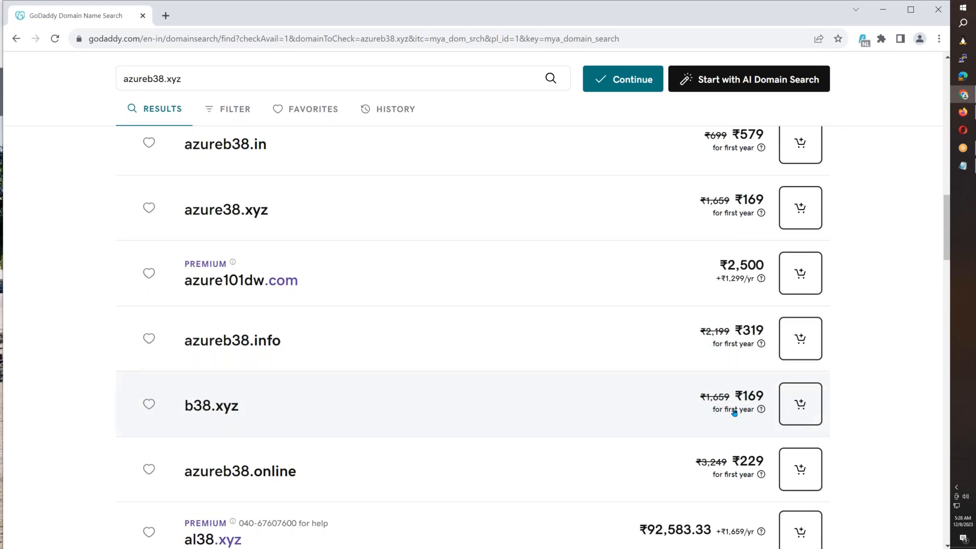
scroll(734, 413, down, 5)
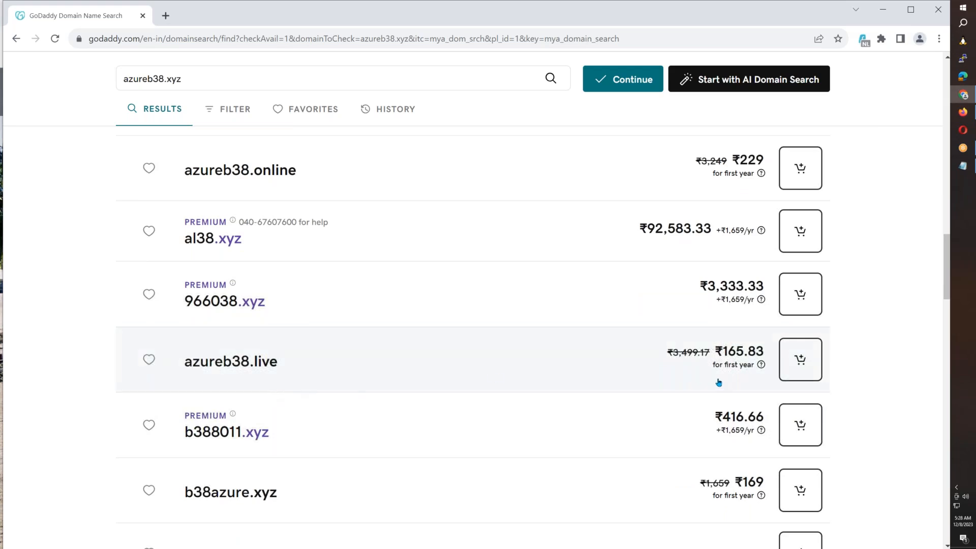
scroll(718, 382, down, 1)
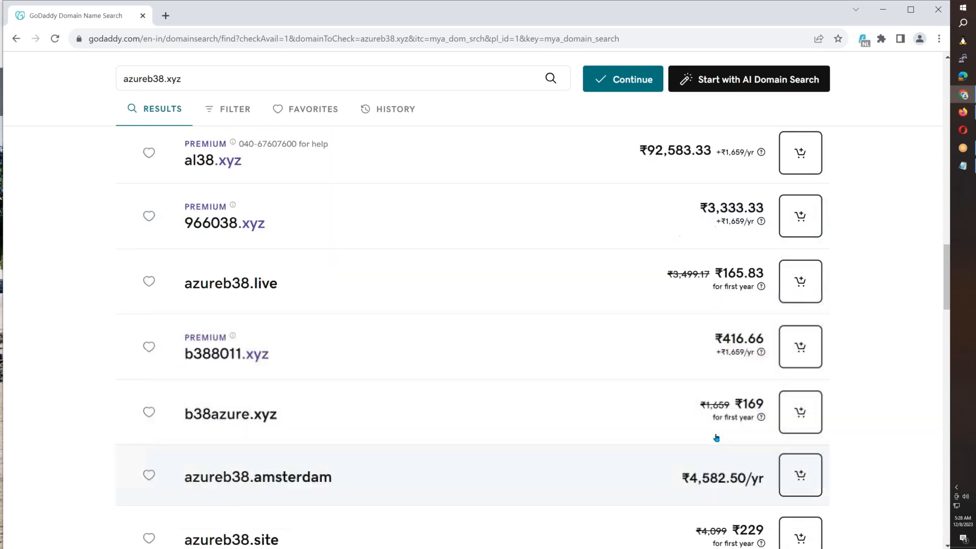
scroll(716, 437, up, 15)
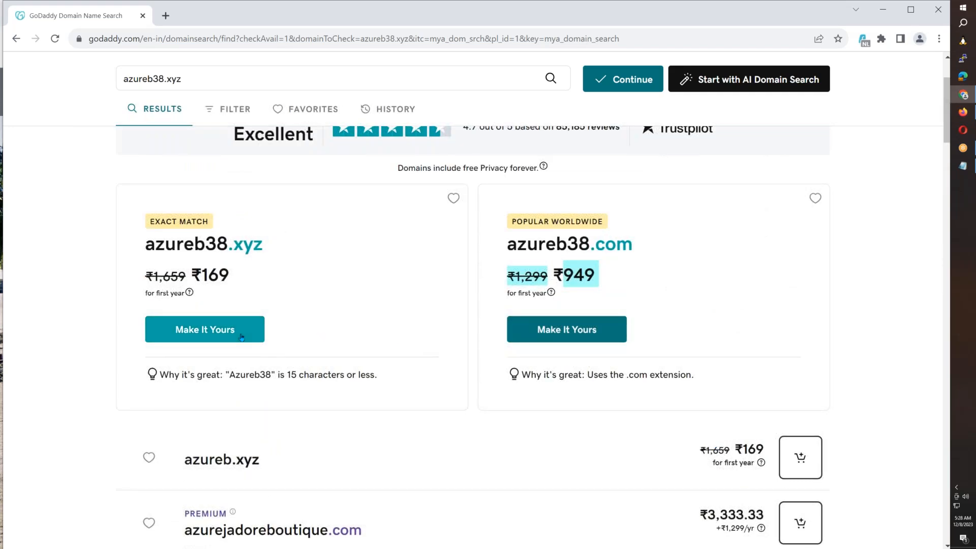
- Choose the exact match azureb38.xyz from the search results and add it to the cart
drag(267, 251, 145, 248)
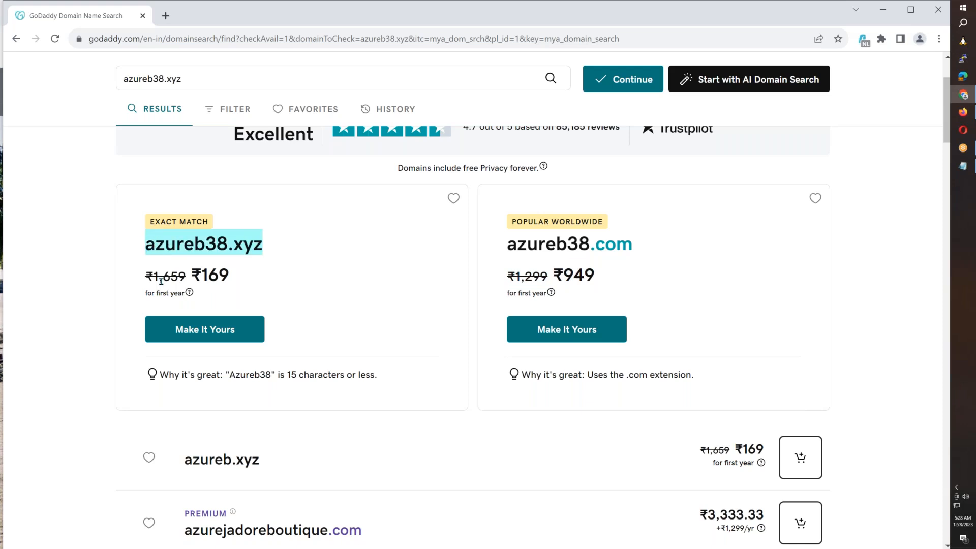
click(140, 253)
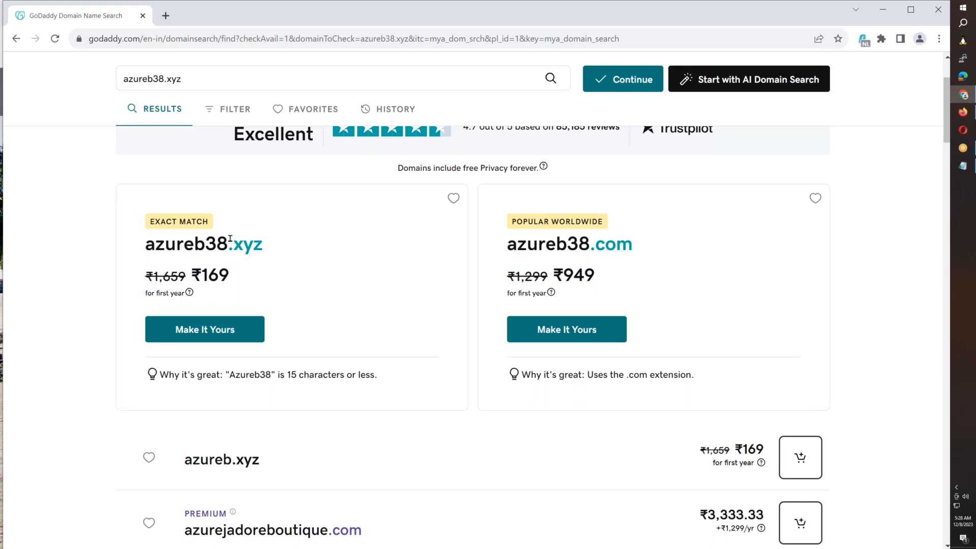
scroll(374, 327, up, 2)
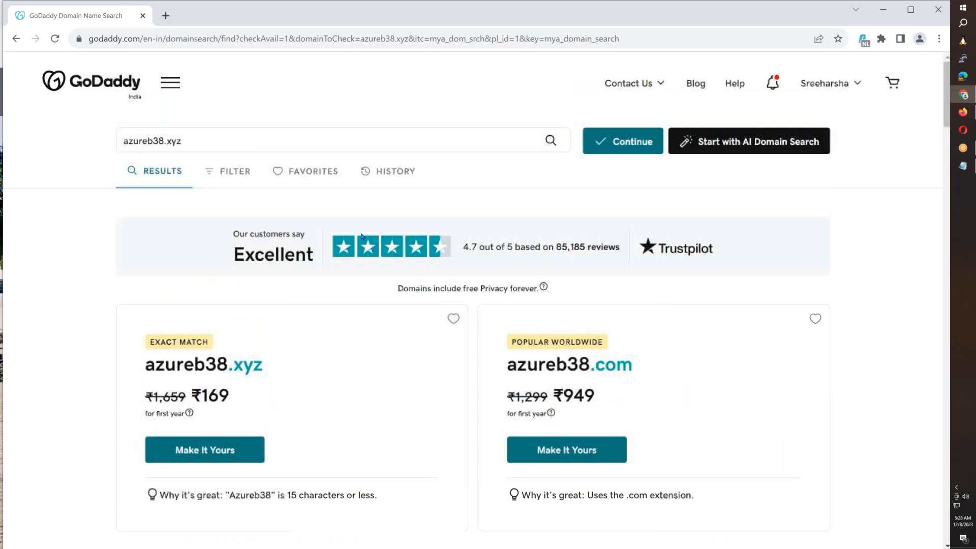
scroll(273, 332, down, 2)
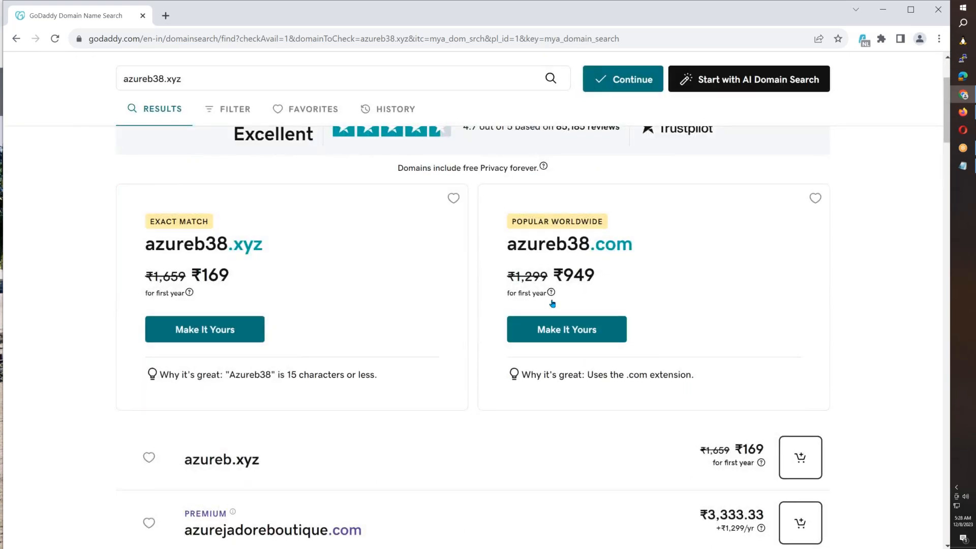
drag(271, 248, 143, 252)
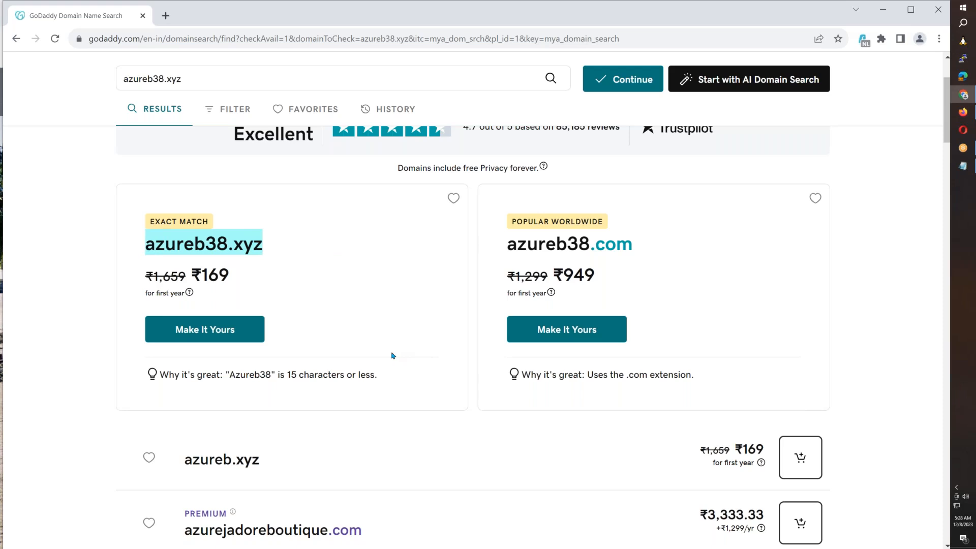
click(225, 338)
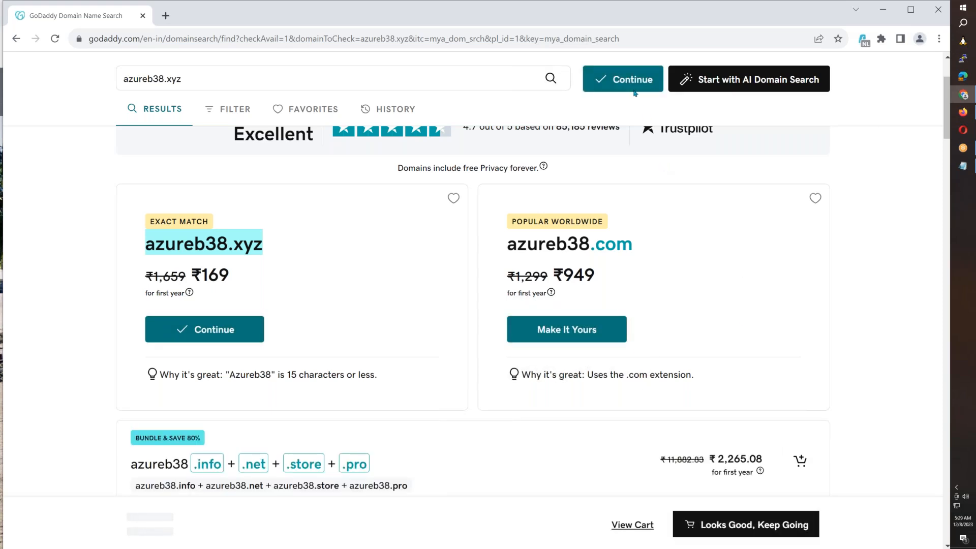
- Choose No Domain Protection and decline the free website offer for the domain, and continue to the cart
click(595, 80)
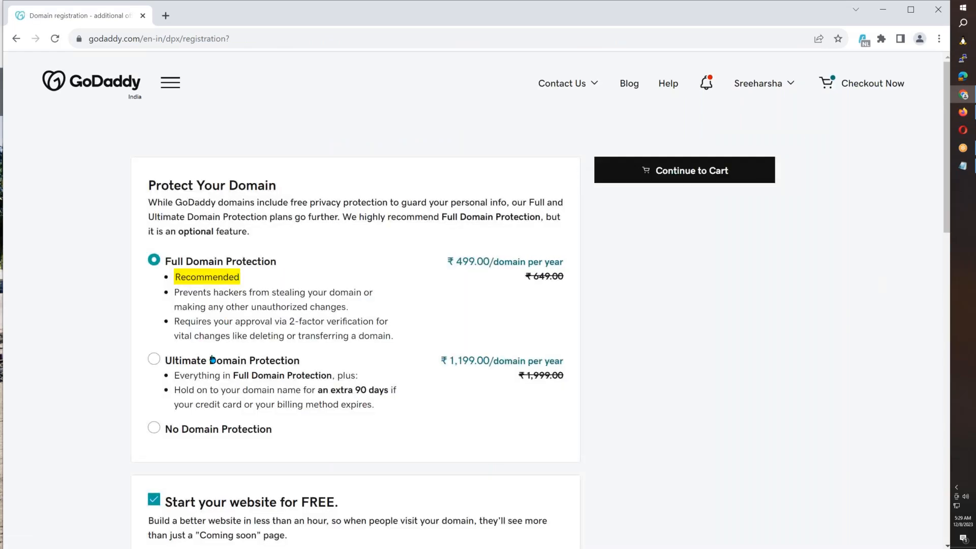
click(197, 434)
scroll(331, 407, down, 5)
scroll(304, 391, down, 1)
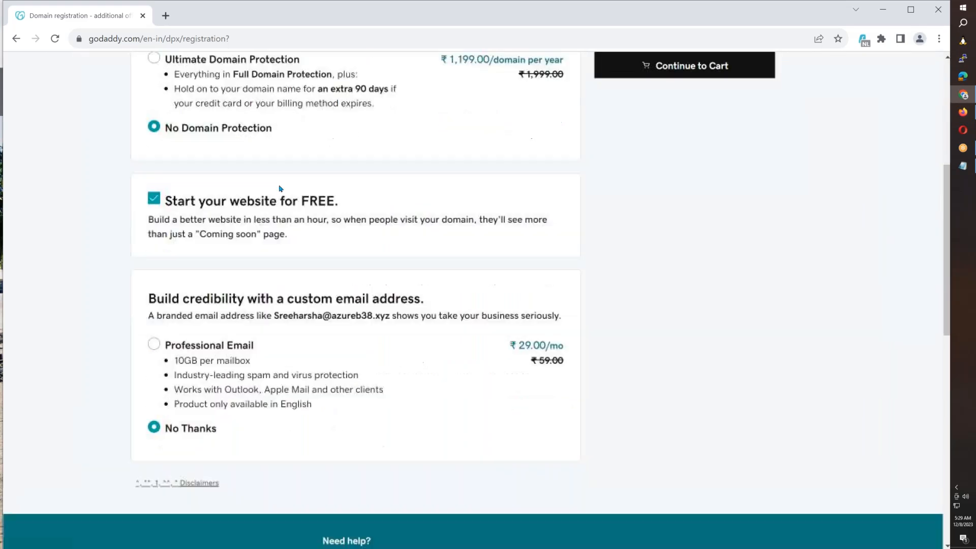
click(154, 199)
scroll(623, 238, up, 6)
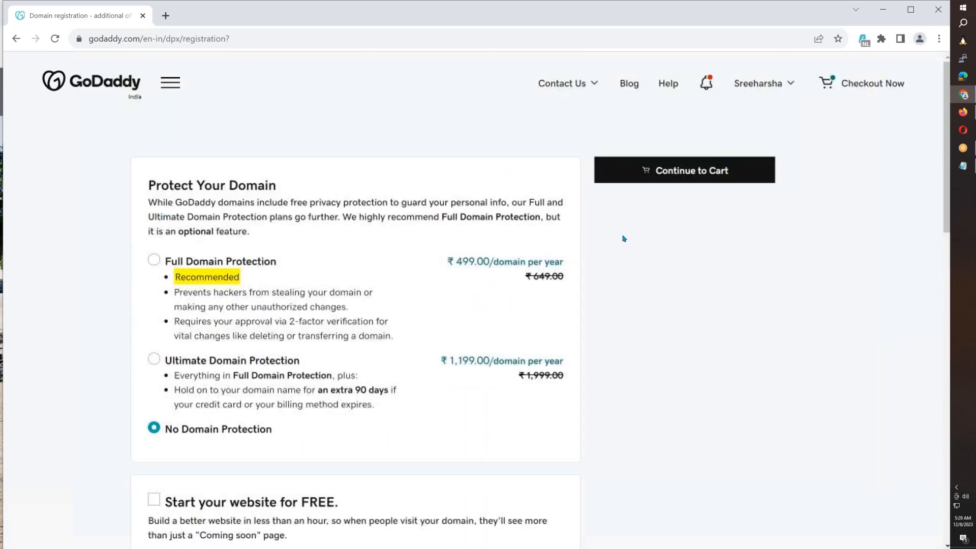
click(696, 175)
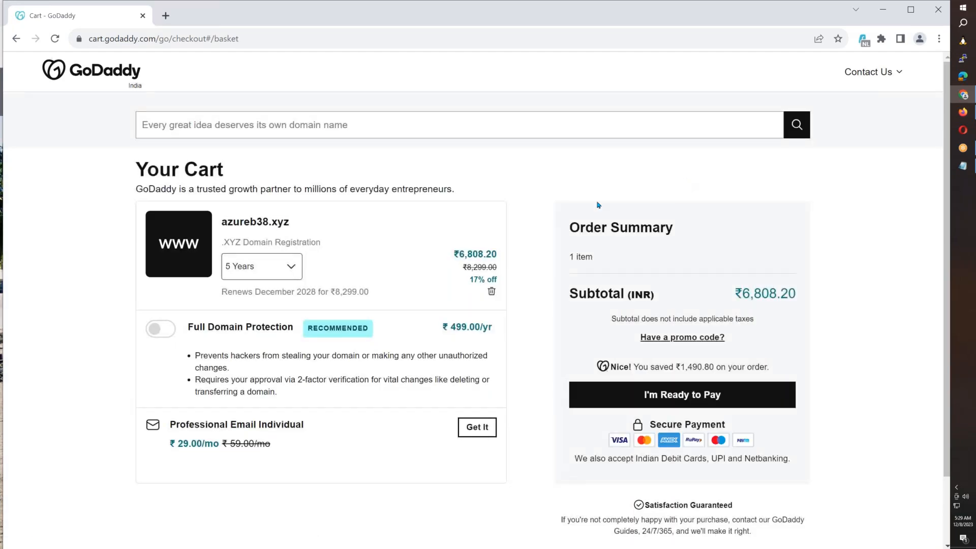
- Set the registration term of azureb38.xyz to 1 Year and review the rest of the cart
click(269, 274)
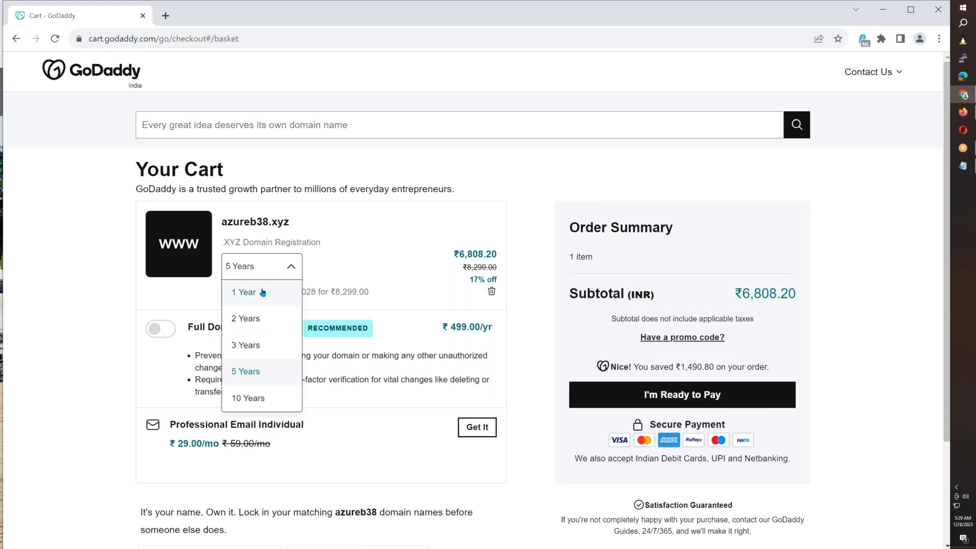
click(262, 292)
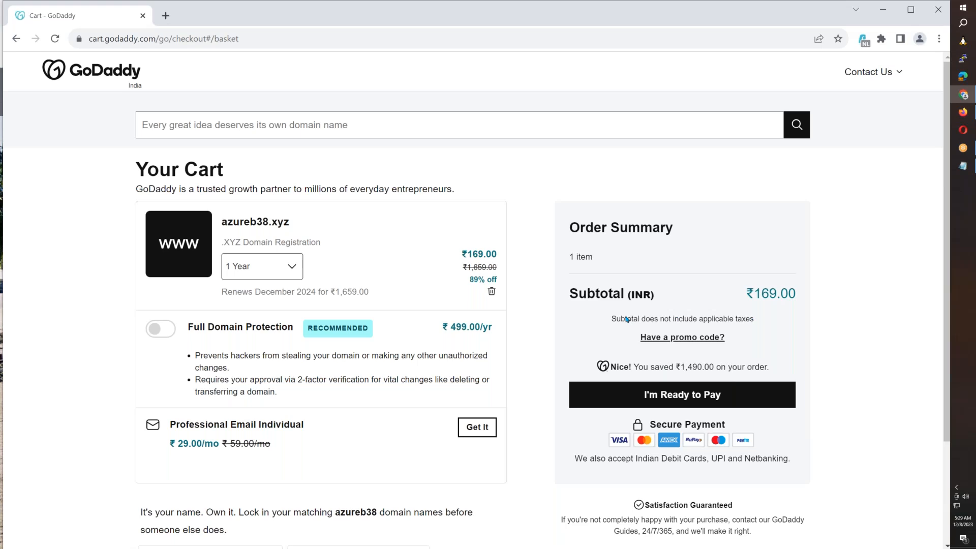
scroll(627, 319, down, 3)
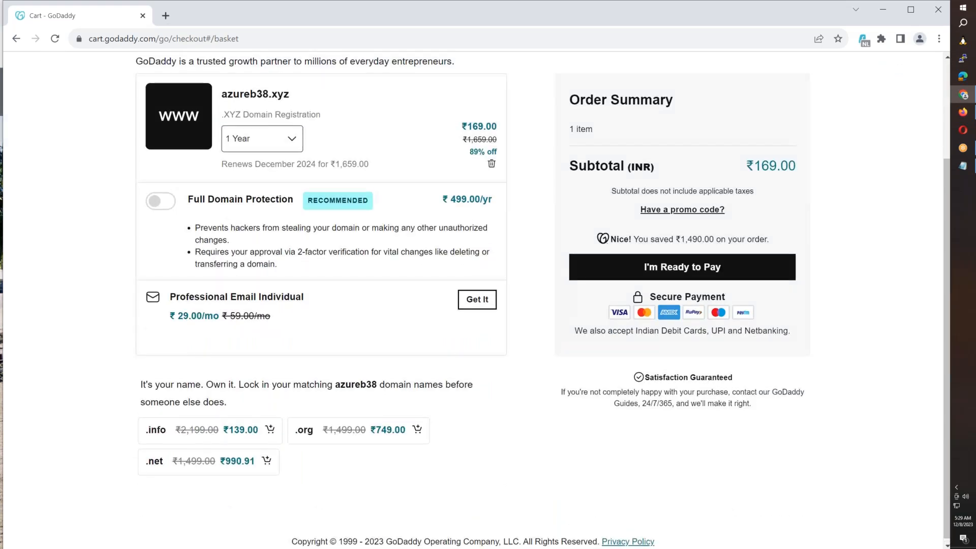
scroll(627, 319, up, 3)
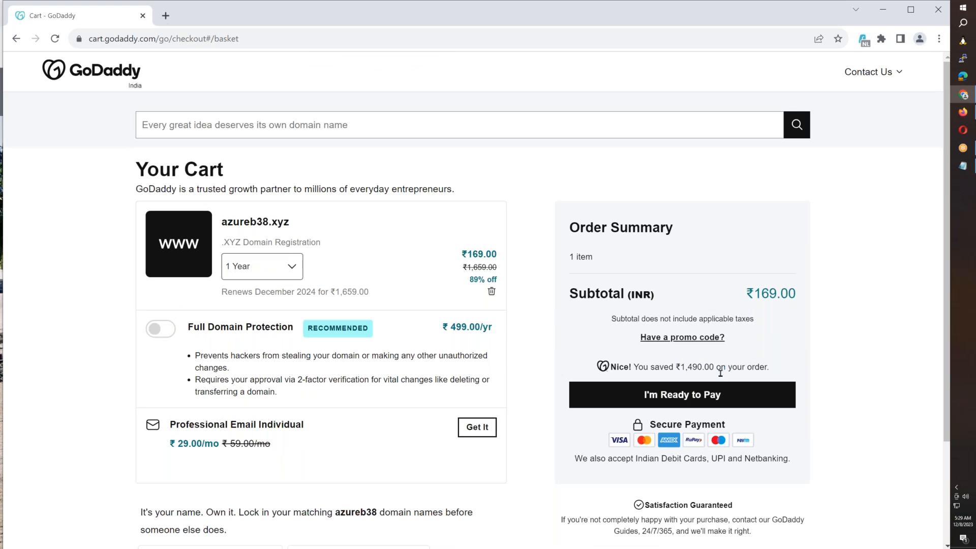
- Check out with the saved billing and payment details, complete the purchase and go to the account's Products page
click(710, 396)
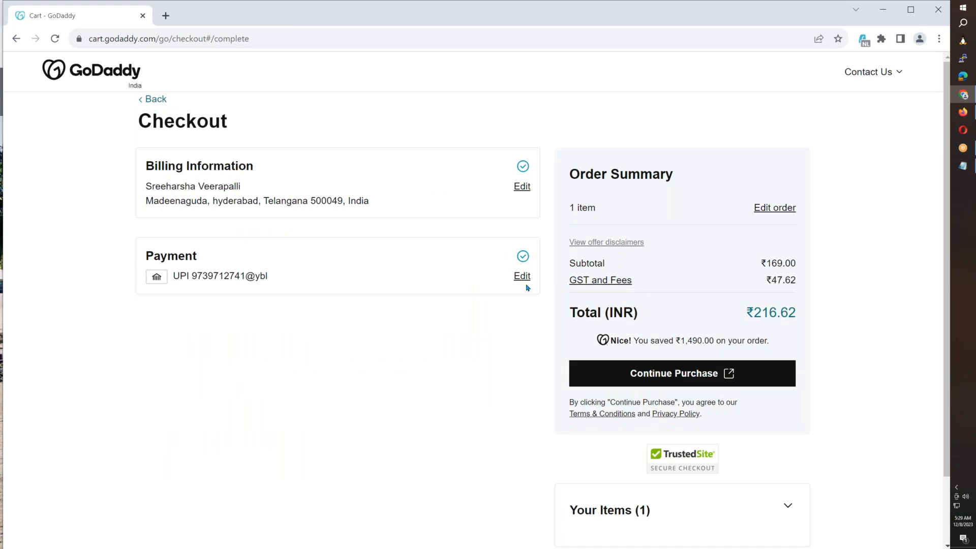
click(685, 380)
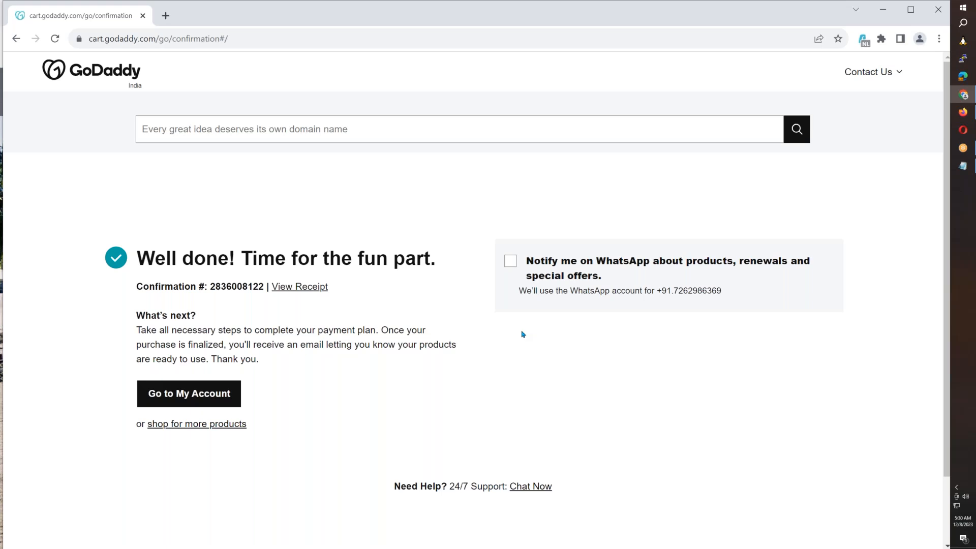
click(202, 398)
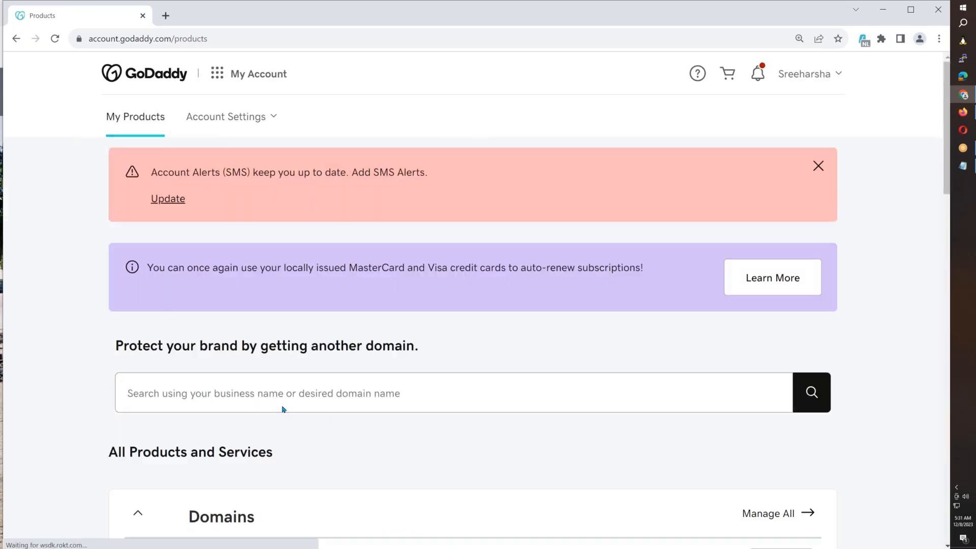
- Expand the account's domain list and locate the purchased domain azureb38.xyz in it
scroll(282, 410, down, 3)
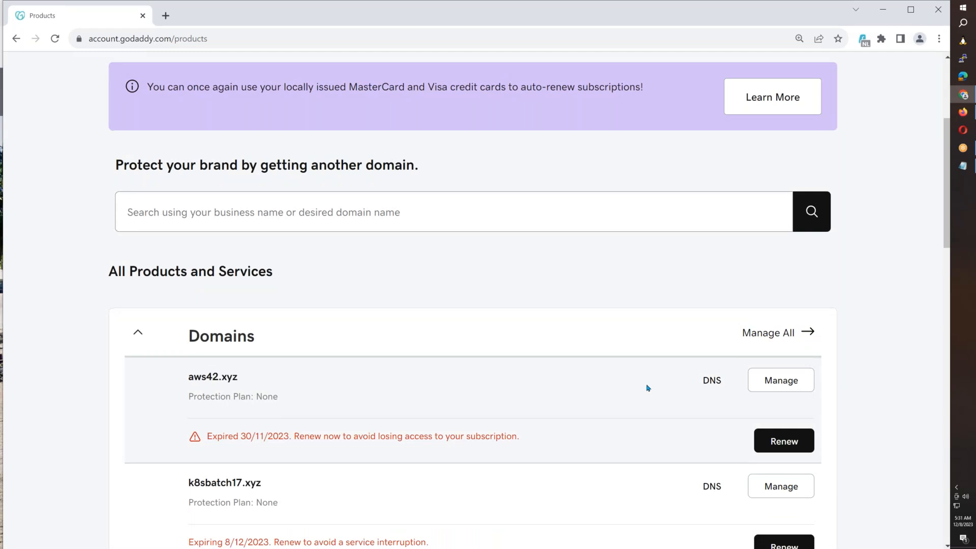
scroll(637, 406, down, 12)
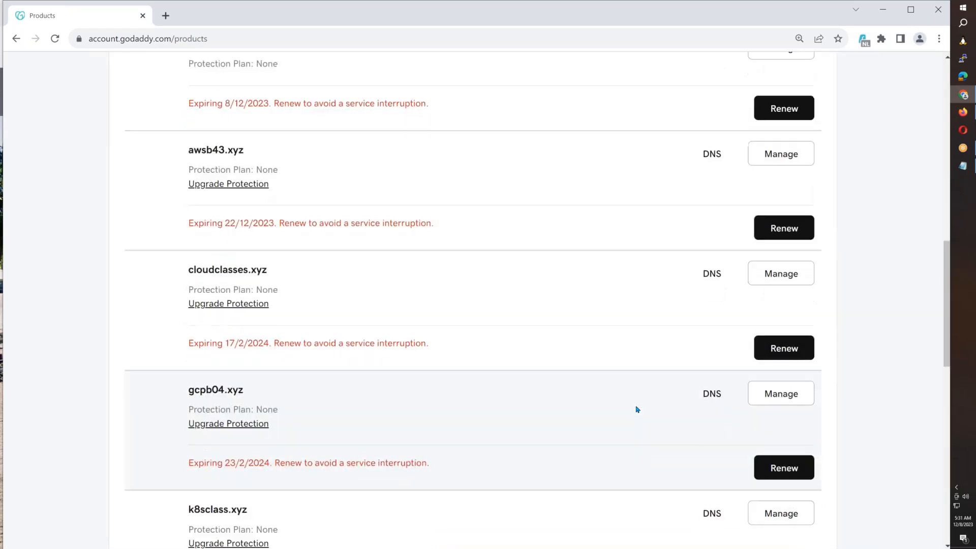
scroll(638, 409, down, 3)
click(483, 314)
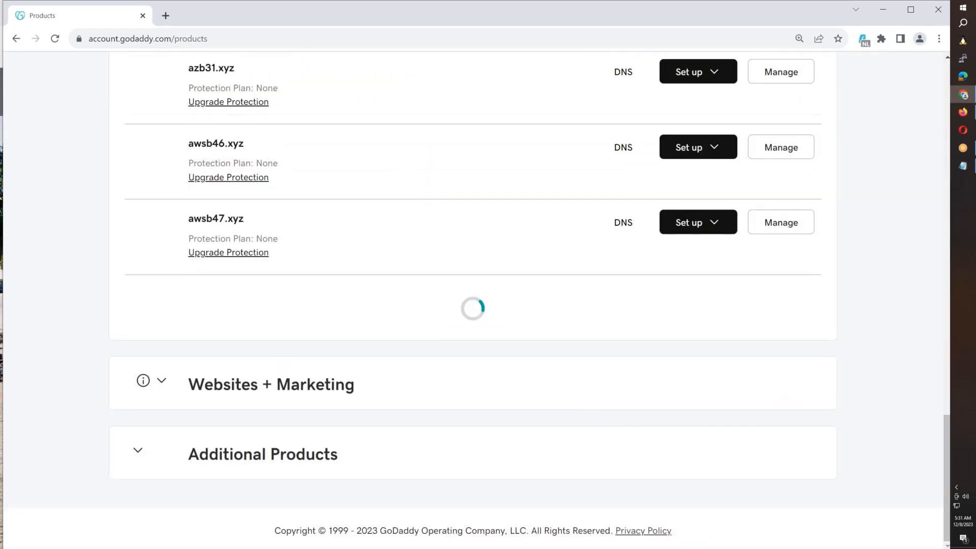
scroll(483, 314, down, 12)
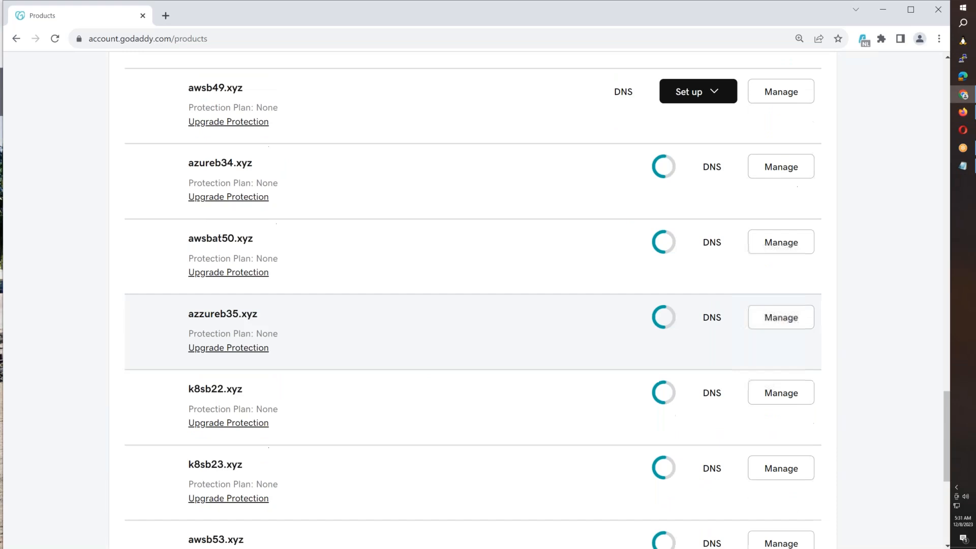
click(483, 314)
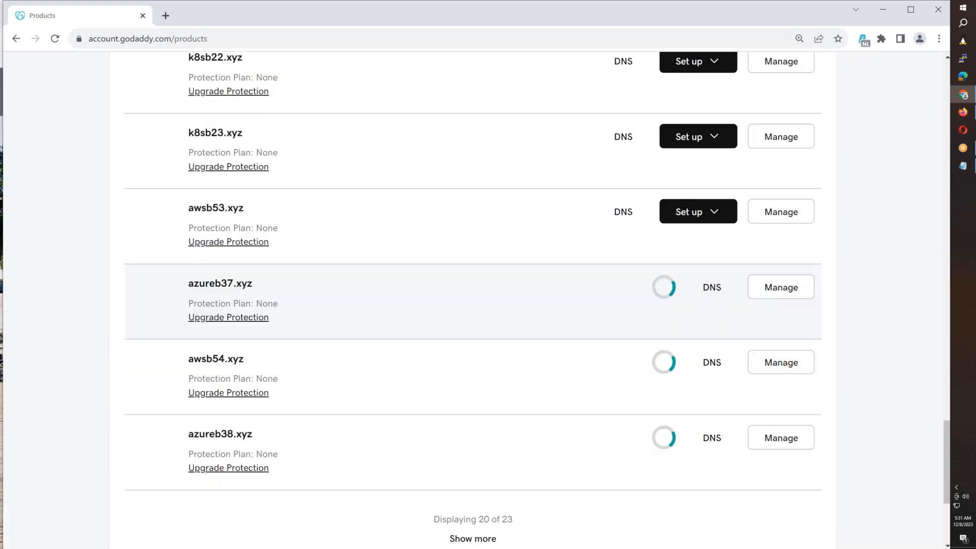
scroll(198, 209, down, 4)
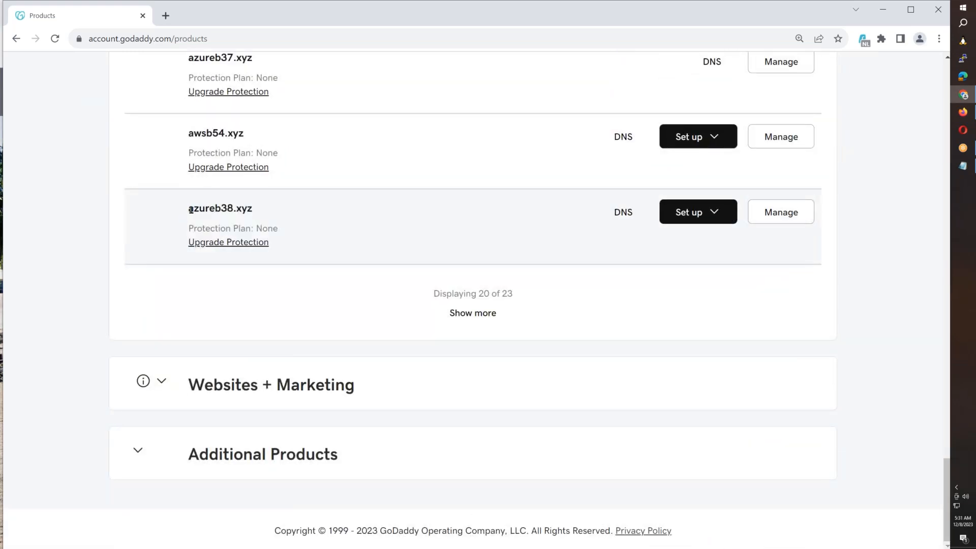
drag(188, 209, 253, 209)
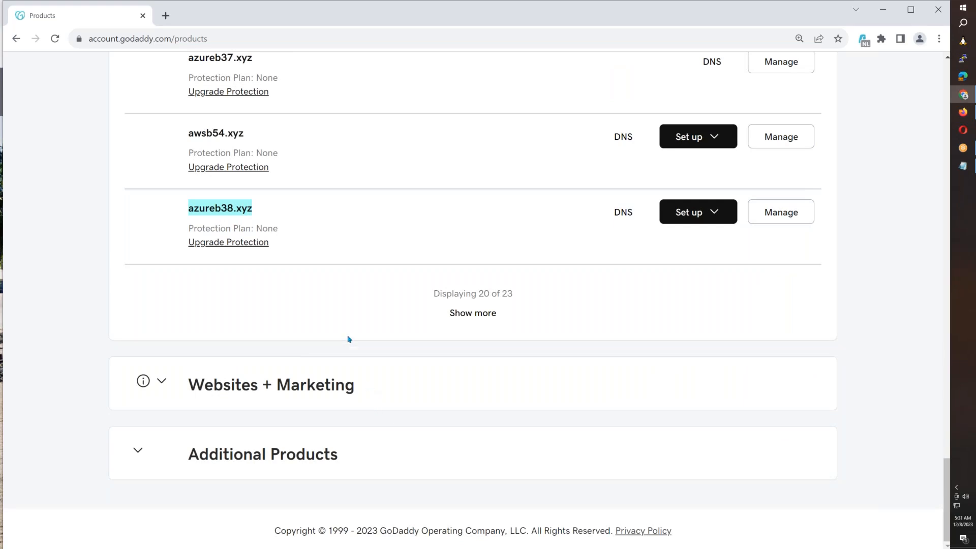
- Look through the previously purchased domains in the list and come back to the azureb38.xyz entry
scroll(346, 337, up, 2)
scroll(261, 191, up, 5)
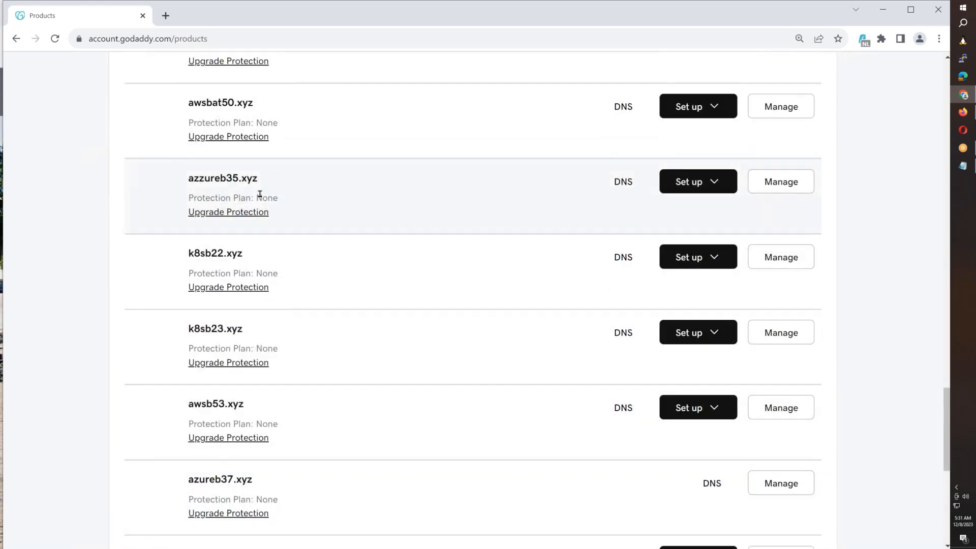
scroll(259, 194, up, 2)
scroll(285, 183, down, 1)
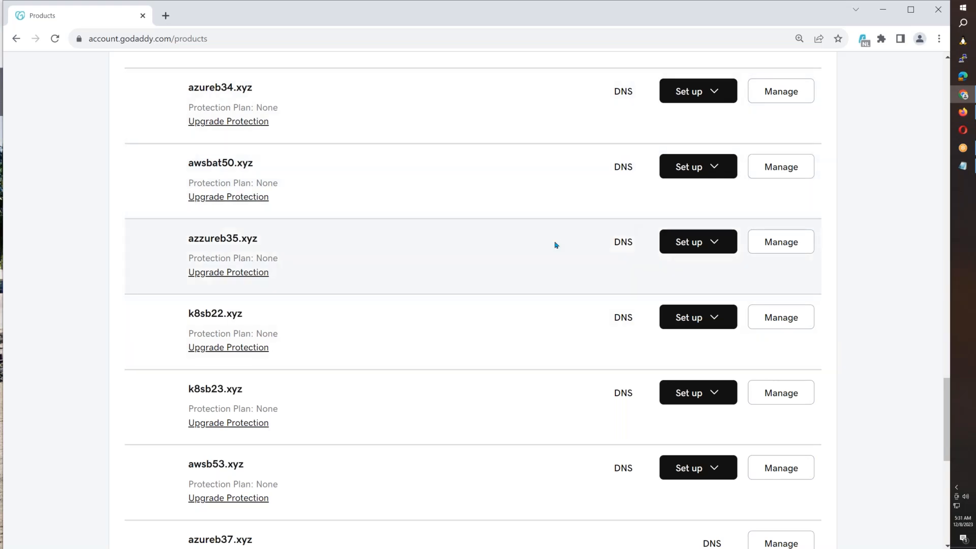
scroll(556, 245, down, 5)
click(317, 470)
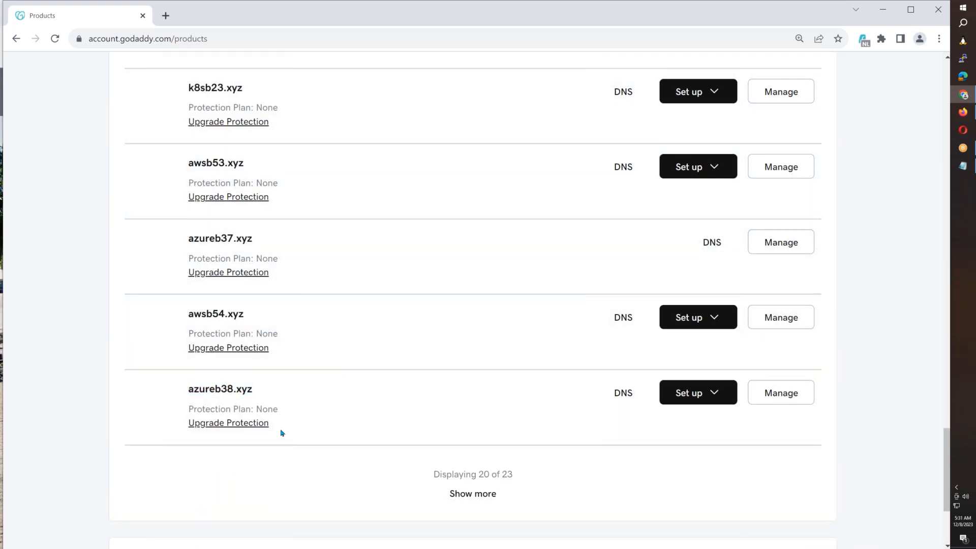
drag(188, 392, 252, 392)
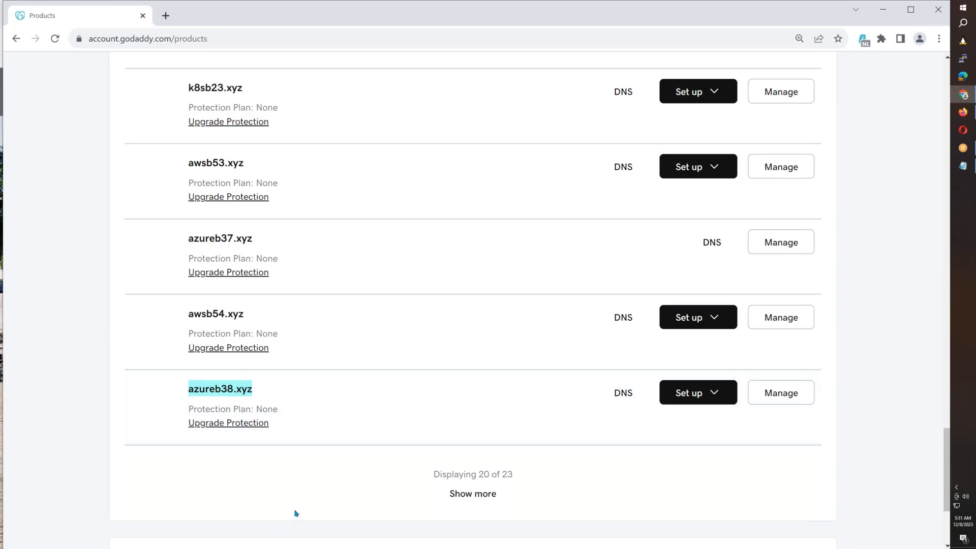
- Switch to Notepad to review the purchase and Azure DNS zone tasks, and return to azureb38.xyz in the GoDaddy domain list
click(959, 168)
drag(55, 110, 558, 109)
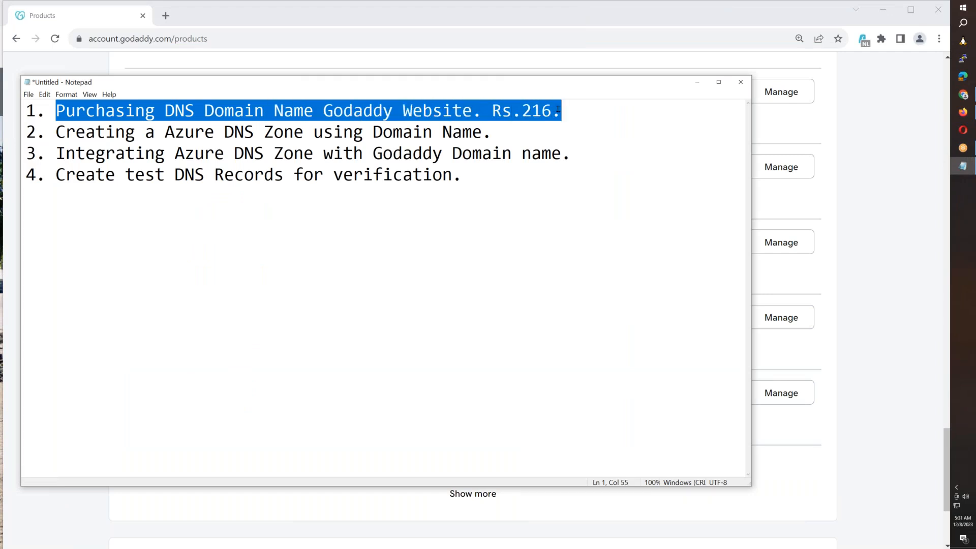
drag(55, 132, 481, 133)
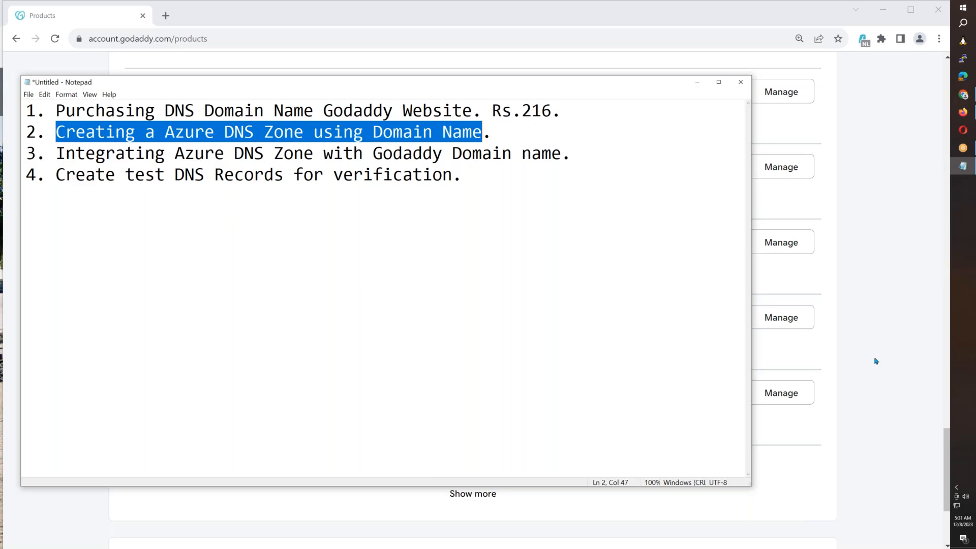
click(888, 365)
drag(258, 392, 187, 392)
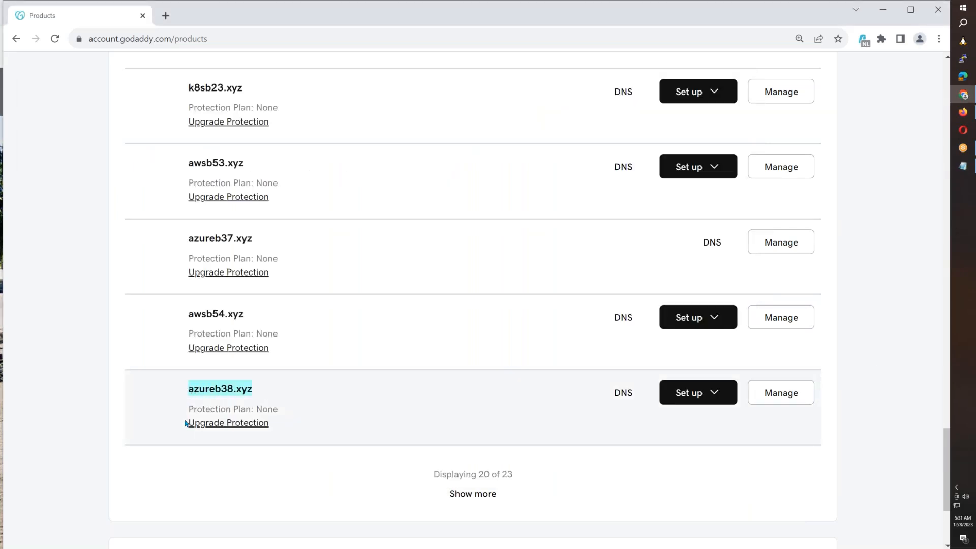
- Switch to the Azure portal in Firefox and open the Production subscription's COMMON-RG from the resource groups
mouse_move(958, 115)
click(958, 116)
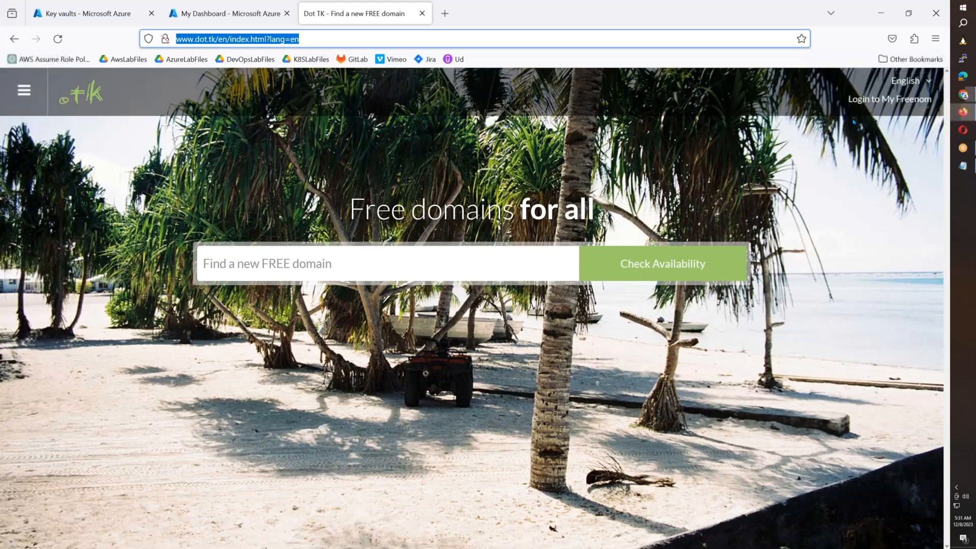
click(82, 13)
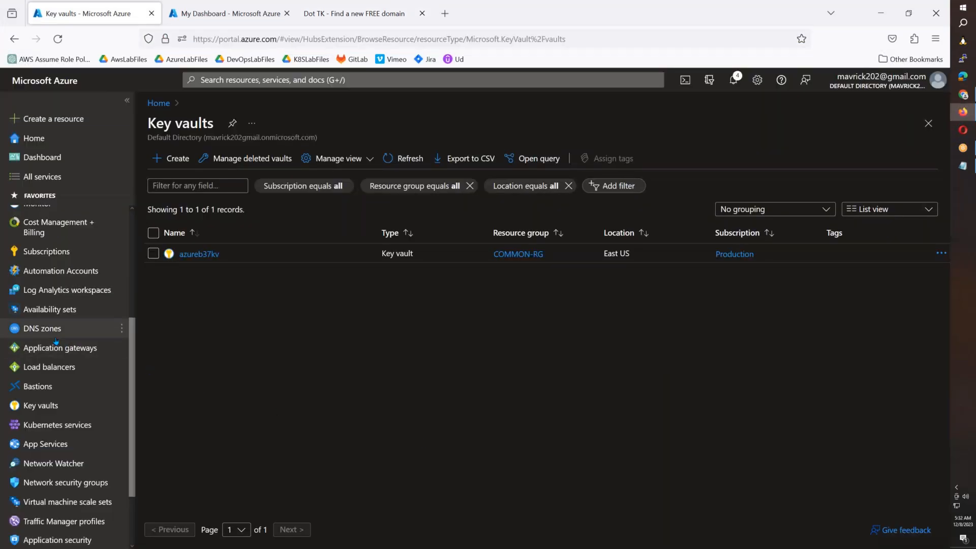
scroll(69, 343, down, 2)
scroll(56, 340, up, 8)
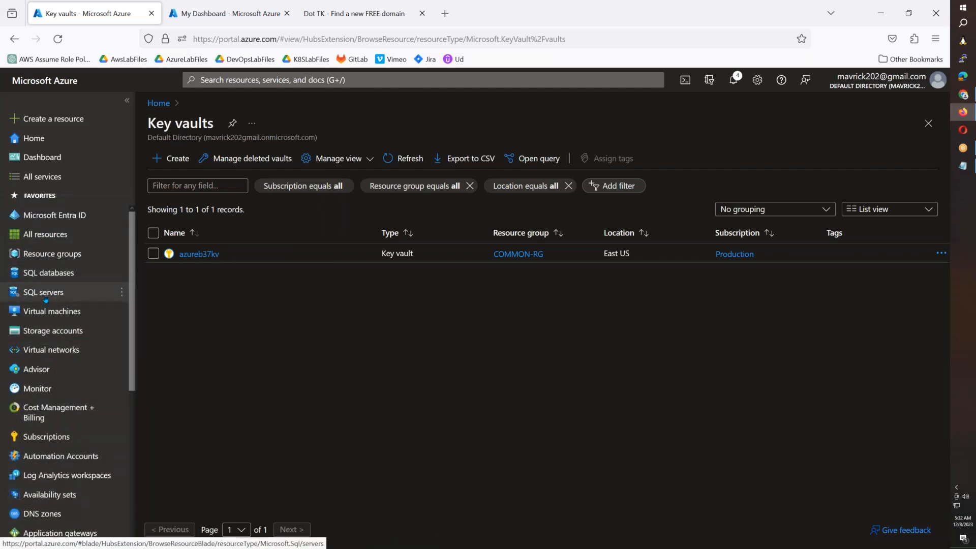
click(58, 261)
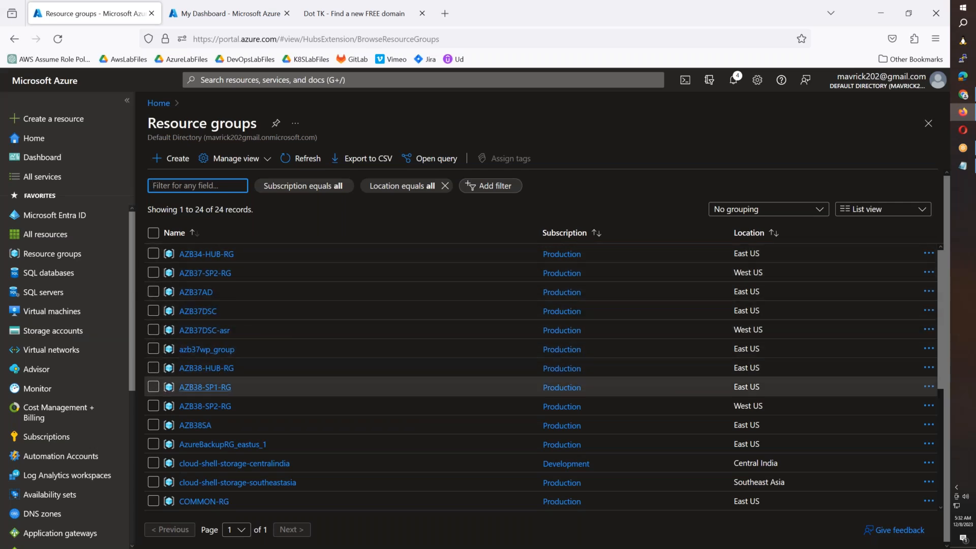
scroll(218, 382, down, 3)
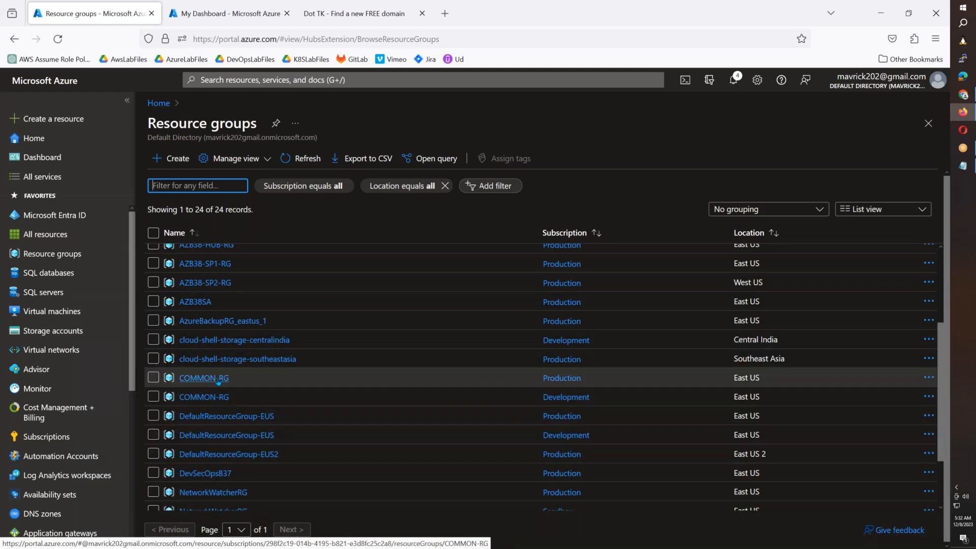
click(217, 378)
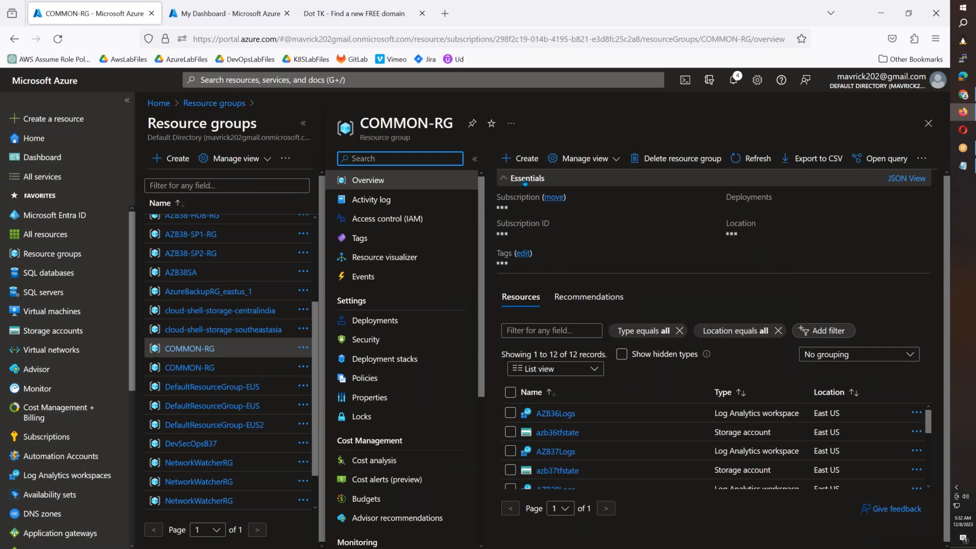
- Examine the resources in COMMON-RG, including the azureb37.xyz DNS zone, with the Essentials section collapsed
scroll(590, 409, down, 5)
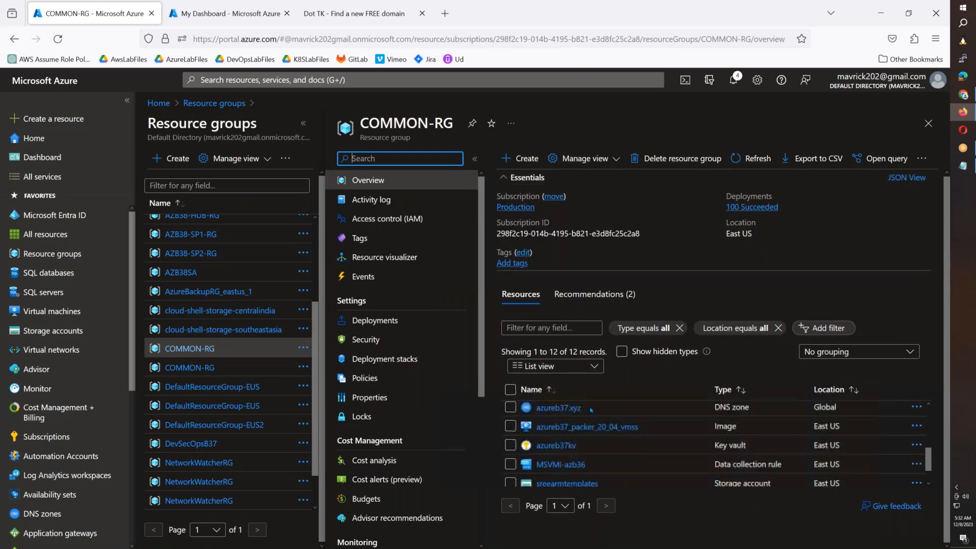
scroll(591, 409, down, 1)
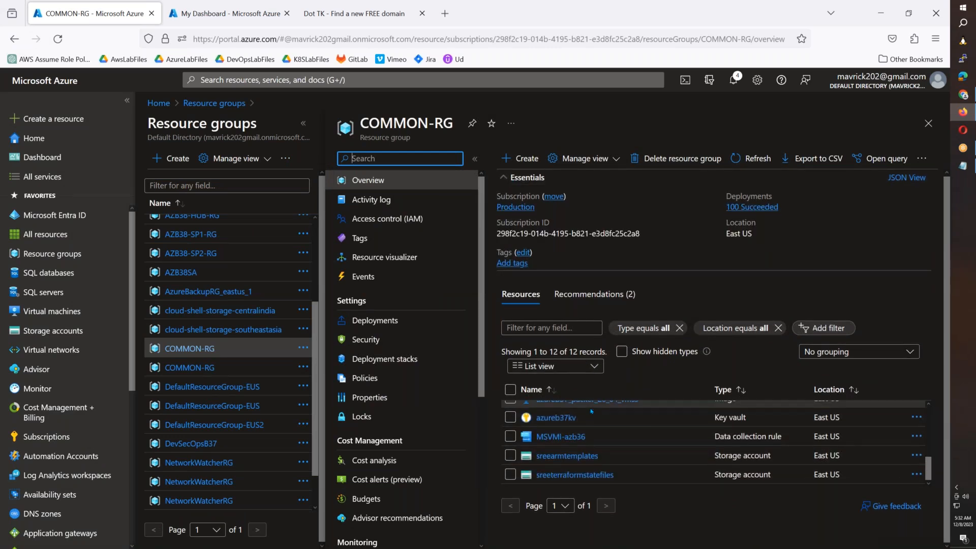
click(527, 177)
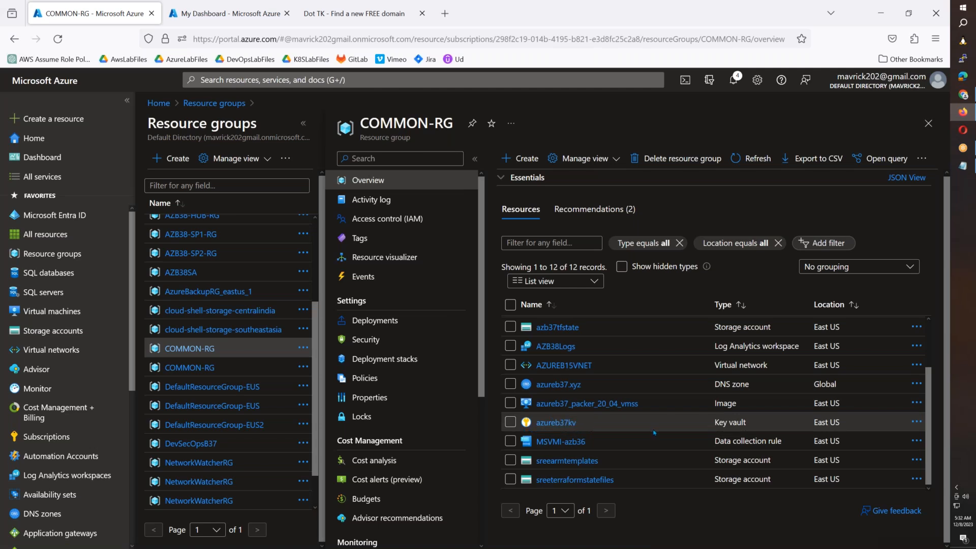
scroll(653, 433, up, 2)
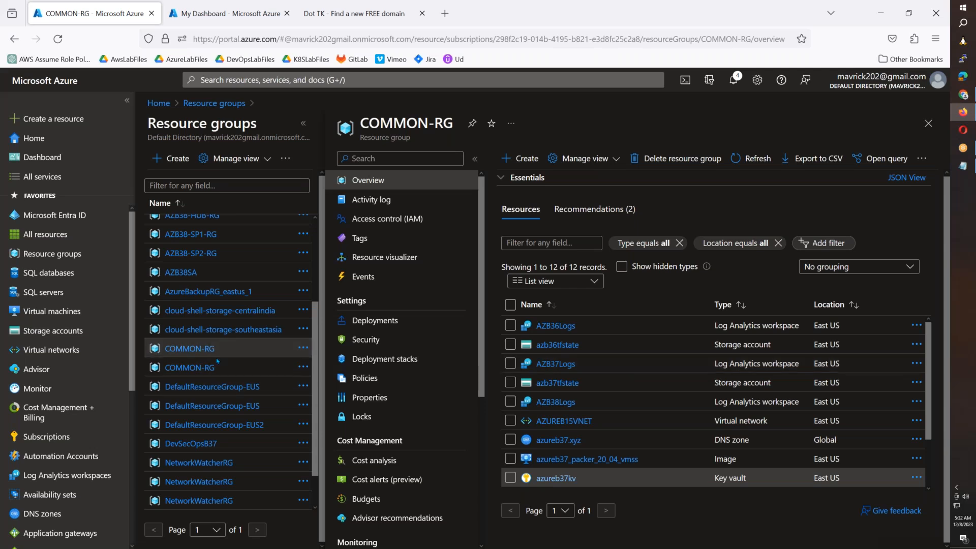
- Delete AZB36Logs, azb36tfstate and MSVMI-azb36 from COMMON-RG, entering "delete" to confirm the permanent deletion
click(510, 325)
click(510, 344)
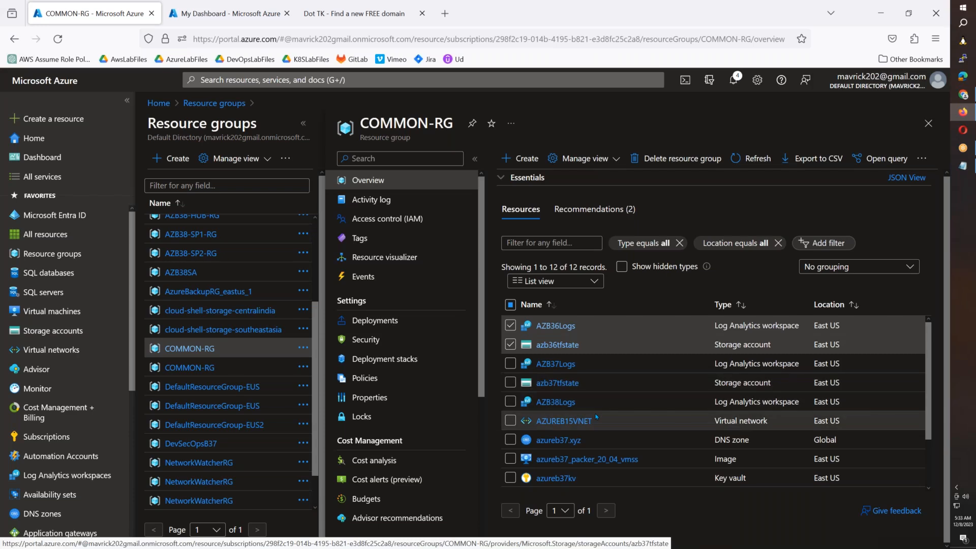
scroll(596, 417, down, 2)
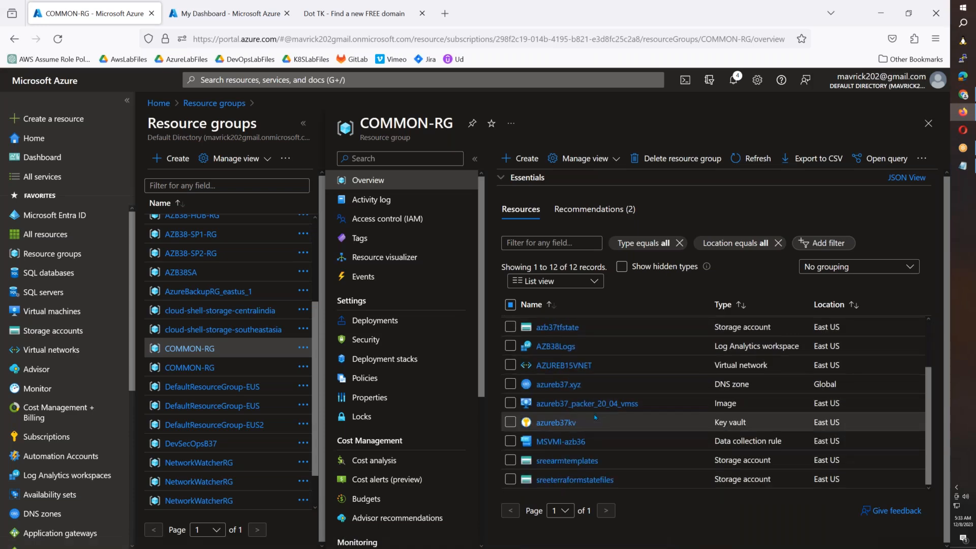
click(509, 442)
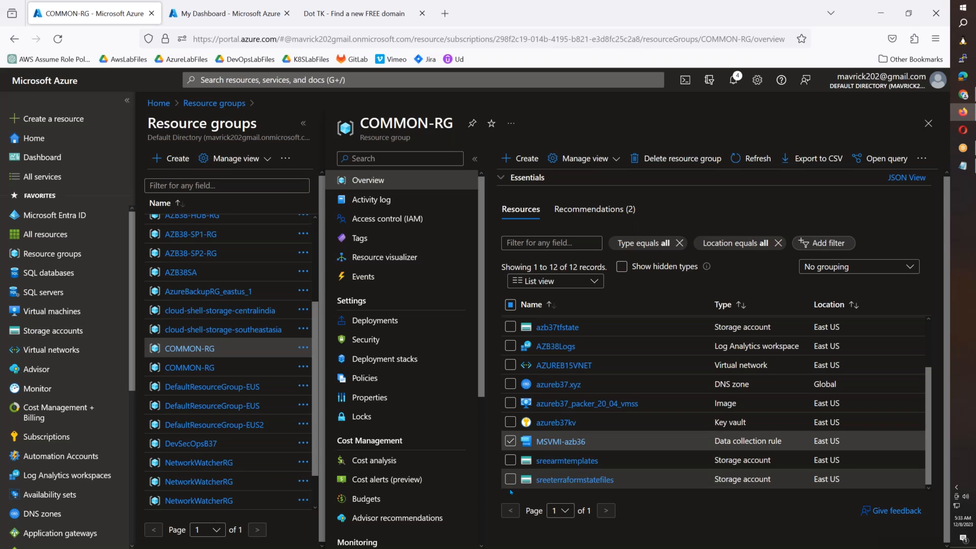
click(920, 159)
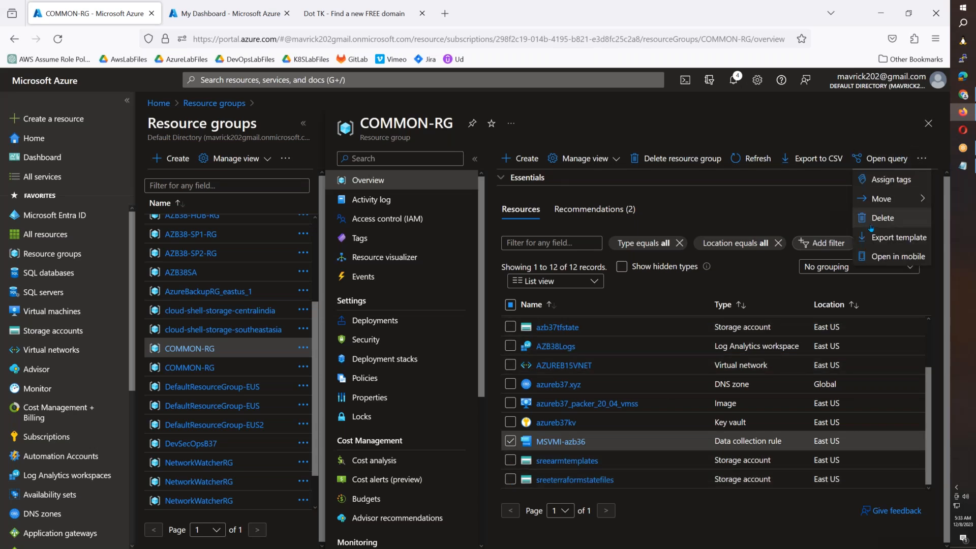
click(870, 219)
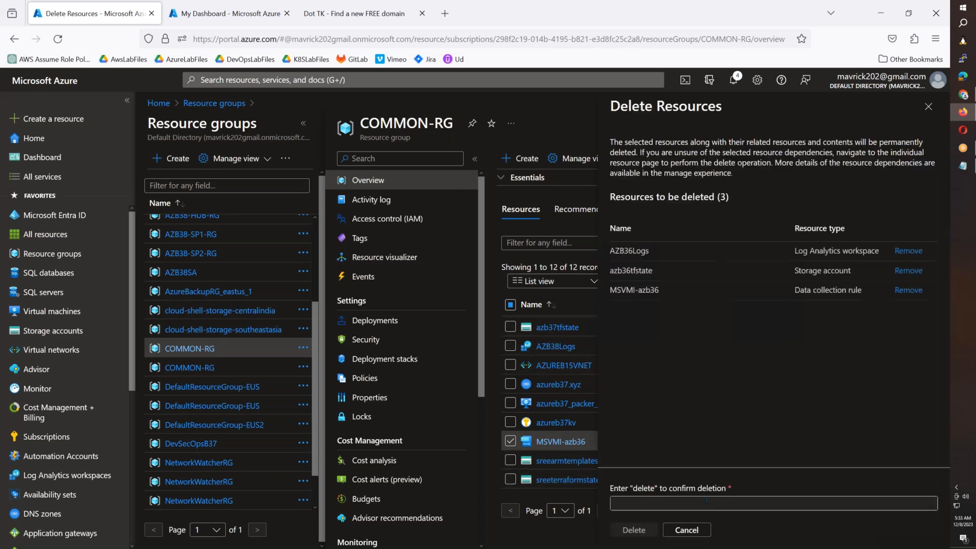
click(754, 503)
text(delete)
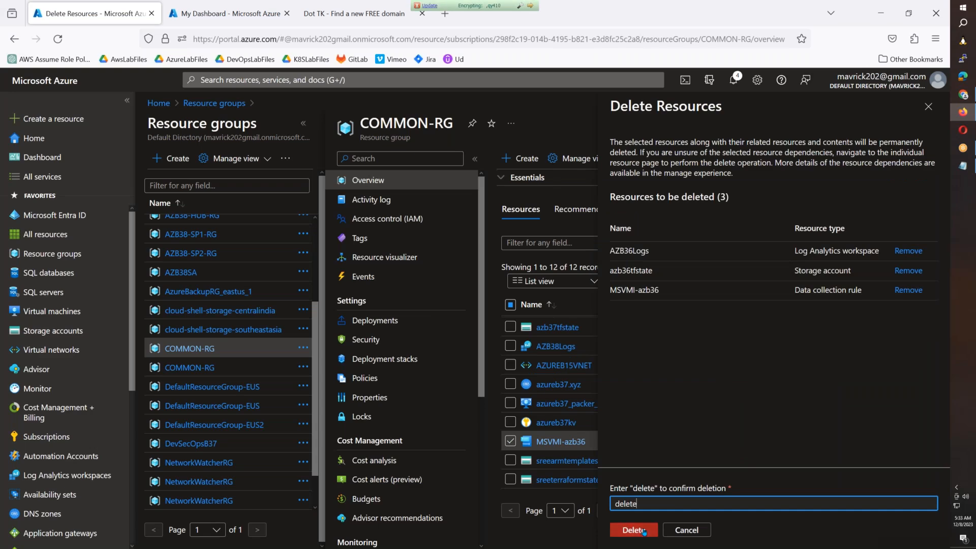
click(641, 530)
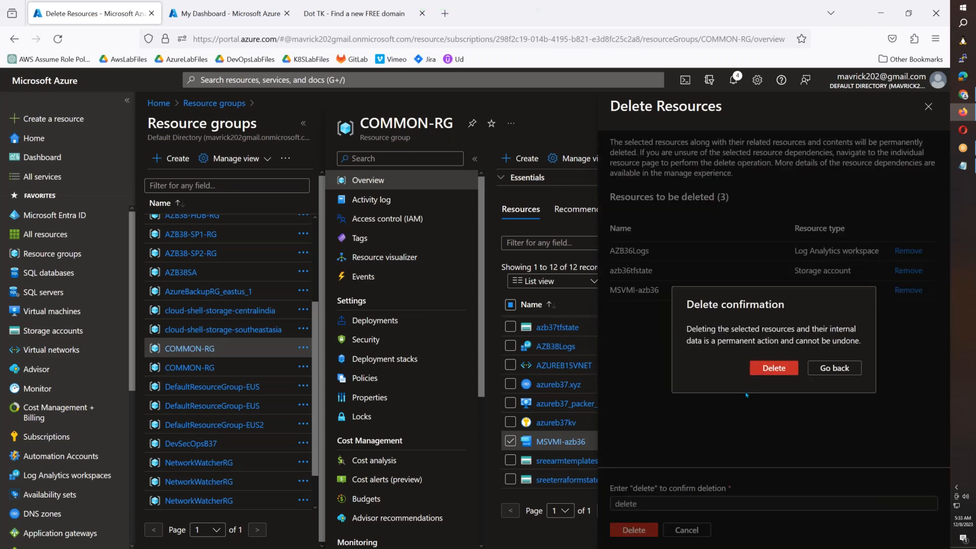
click(773, 368)
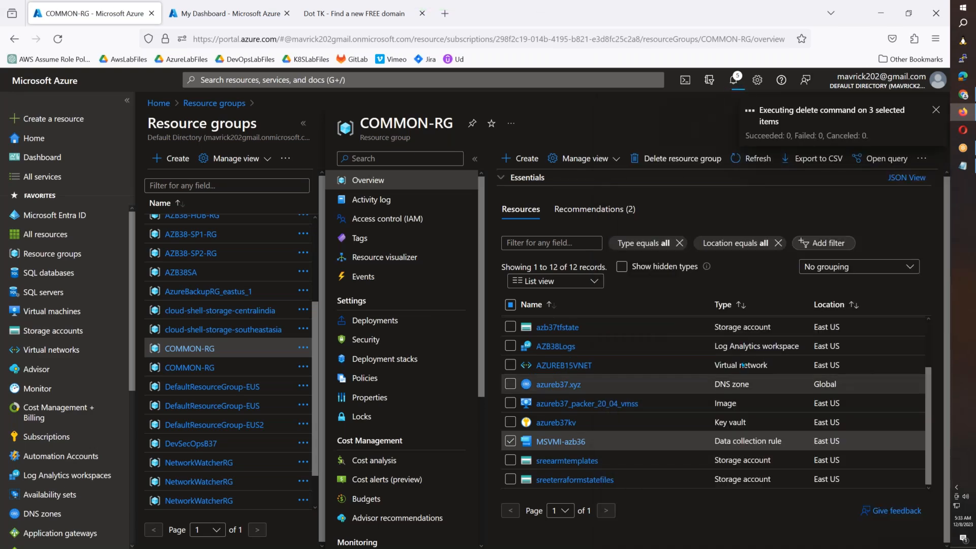
- Highlight the azureb37.xyz DNS zone and the azureb37kv key vault among the resources in COMMON-RG
scroll(82, 301, down, 3)
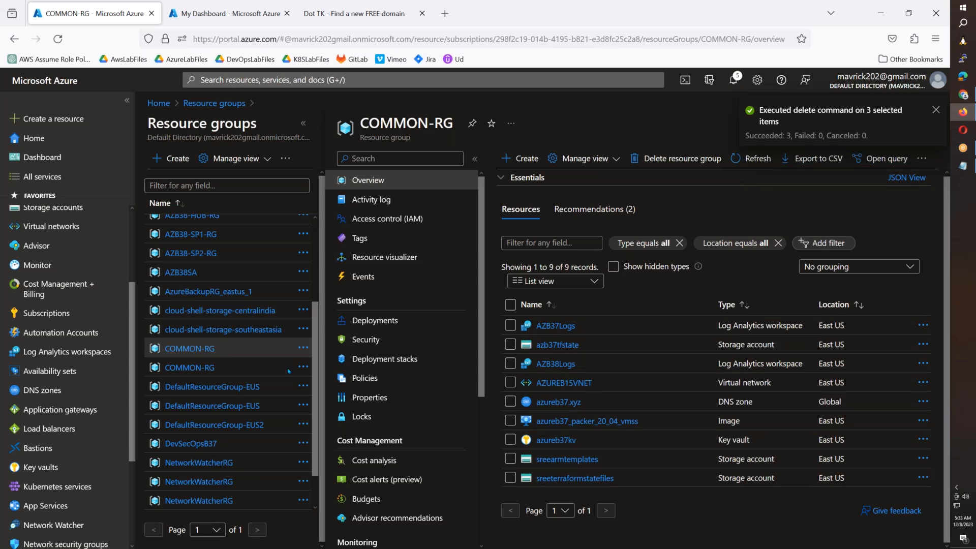
drag(582, 403, 537, 404)
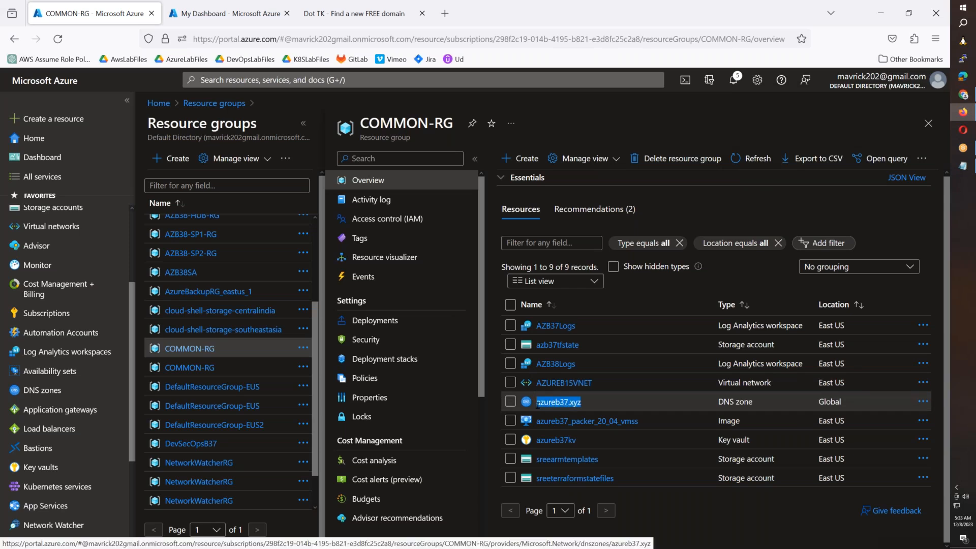
drag(576, 440, 535, 441)
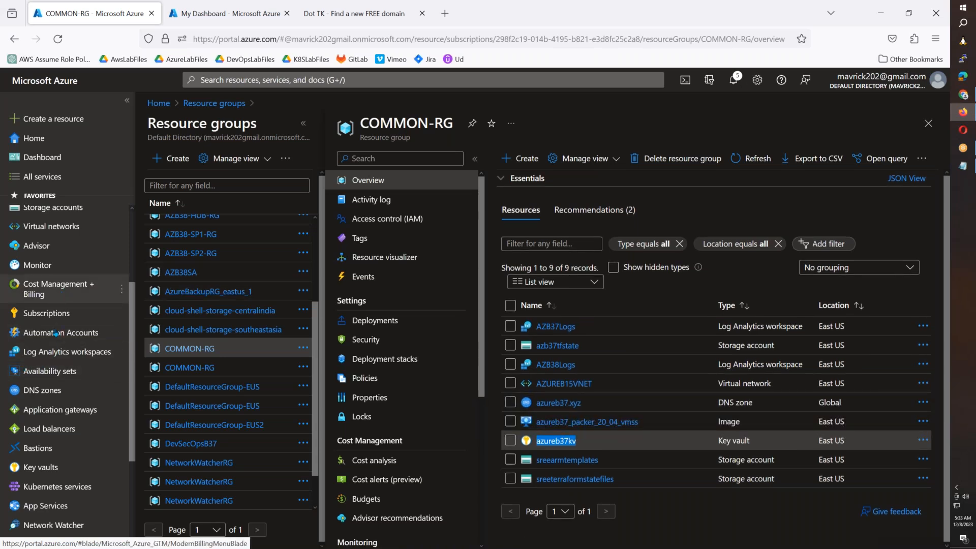
- Start a new DNS zone from the DNS zones service with resource group COMMON-RG and the name azureb38.xyz
click(49, 390)
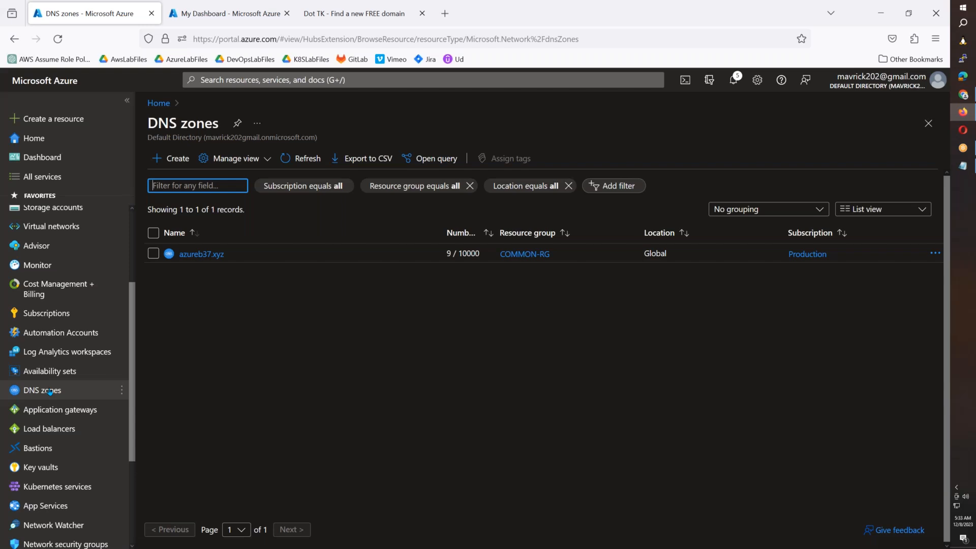
click(174, 166)
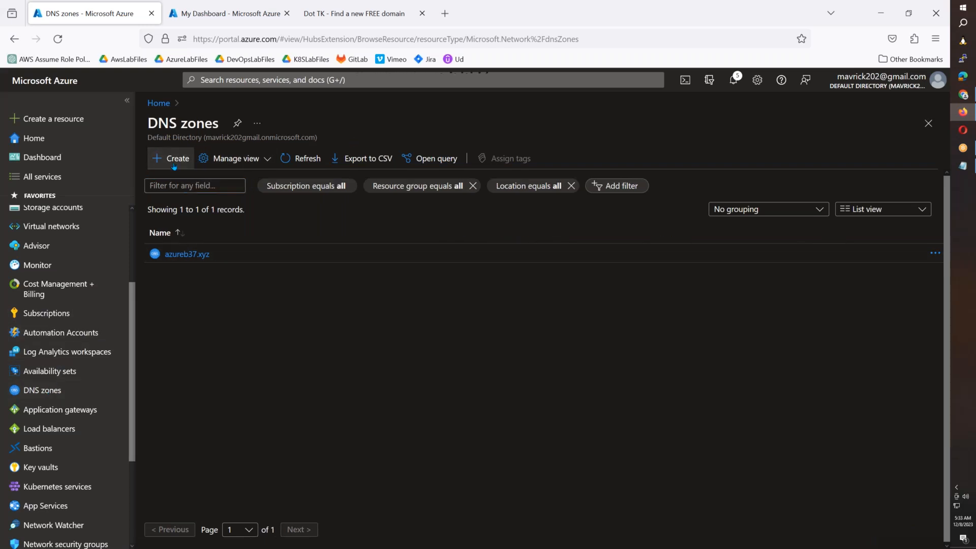
click(174, 165)
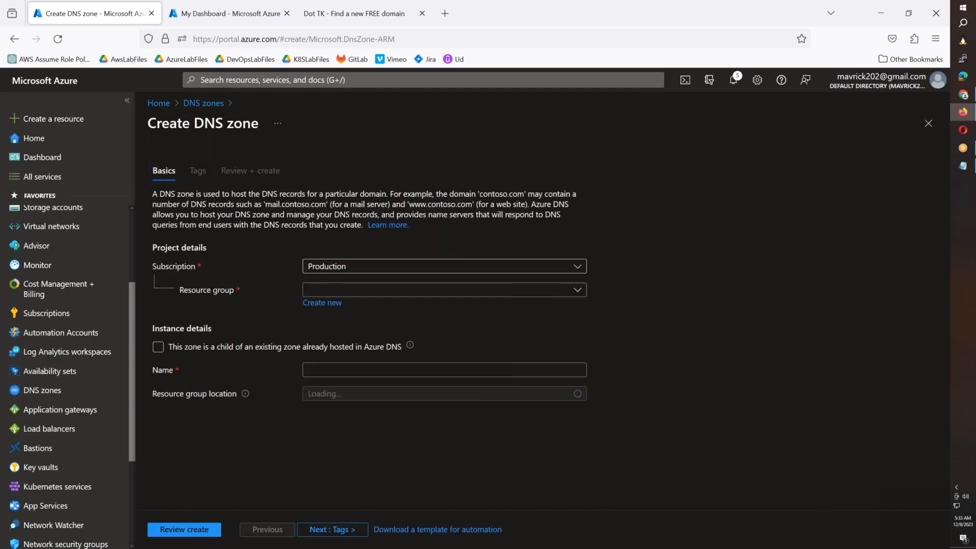
click(341, 292)
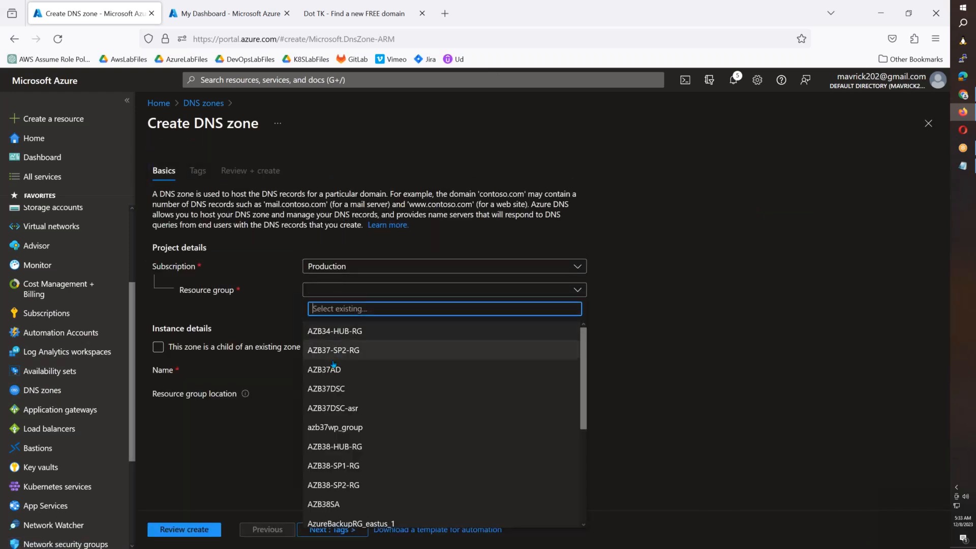
scroll(349, 371, down, 3)
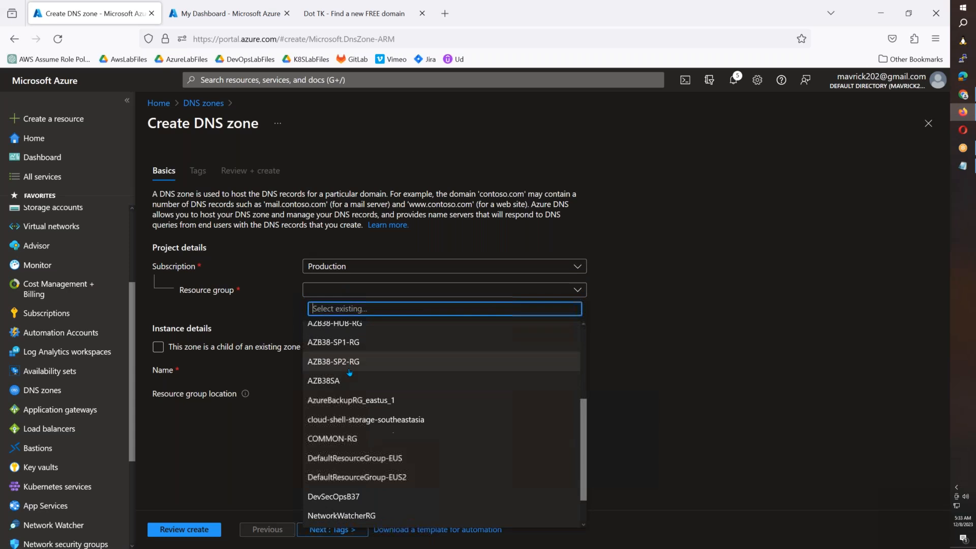
click(349, 438)
click(339, 370)
text(azureb38.xyz)
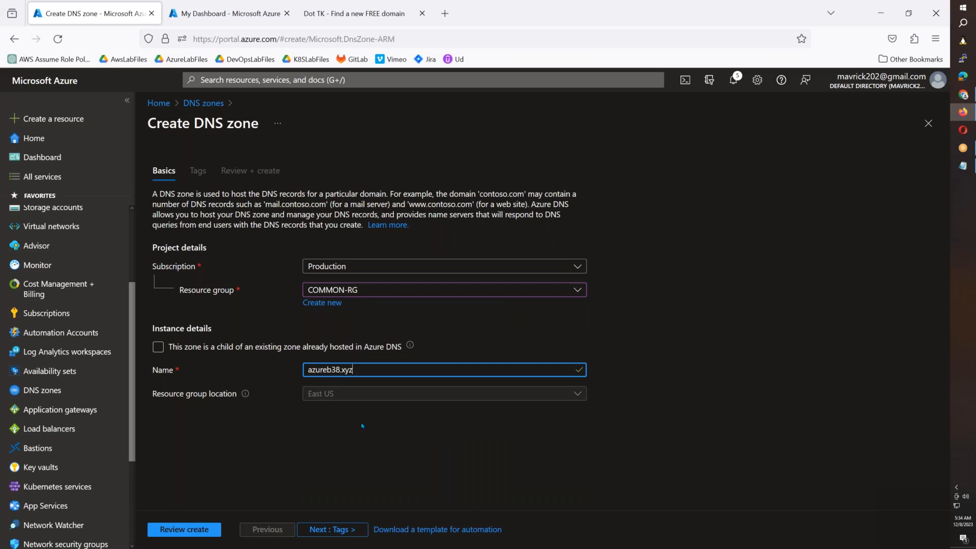
- Go through the tags without adding any, review the azureb38.xyz DNS zone summary and create the zone
click(343, 531)
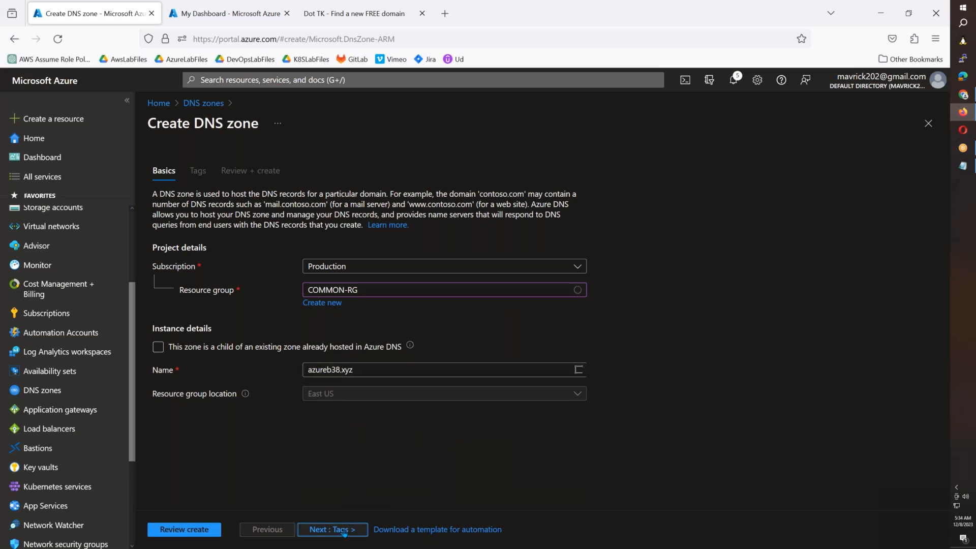
click(344, 531)
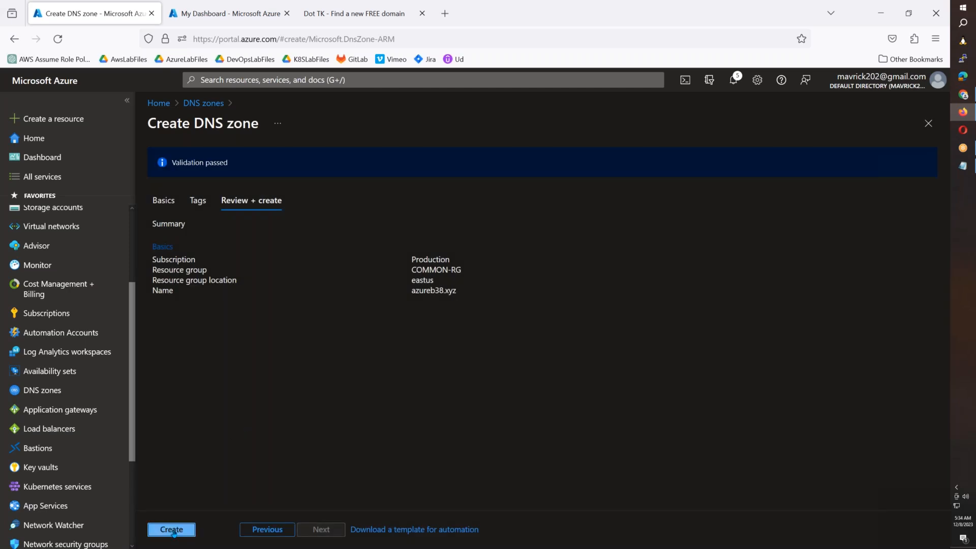
click(162, 529)
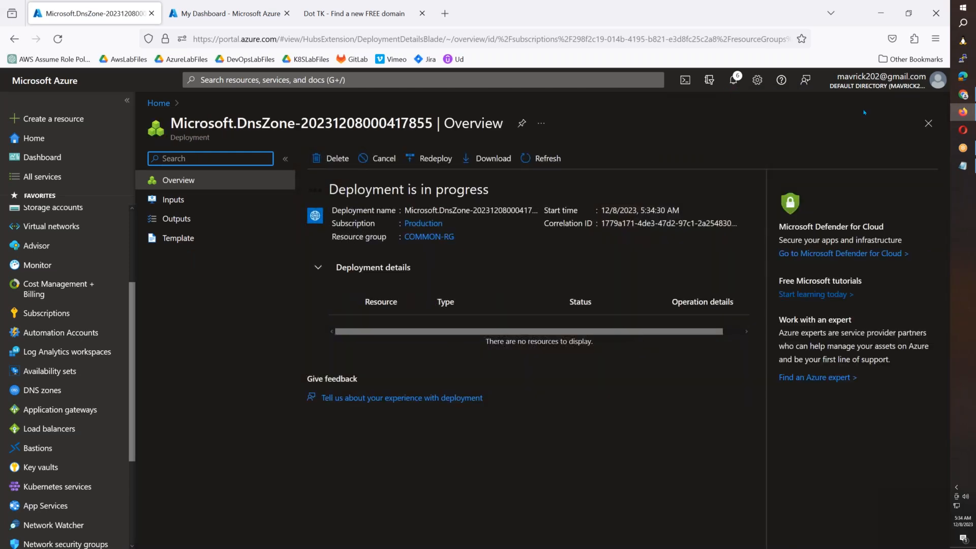
- Switch to GoDaddy in Chrome and look through the domain list around azureb37.xyz and azureb38.xyz
click(963, 94)
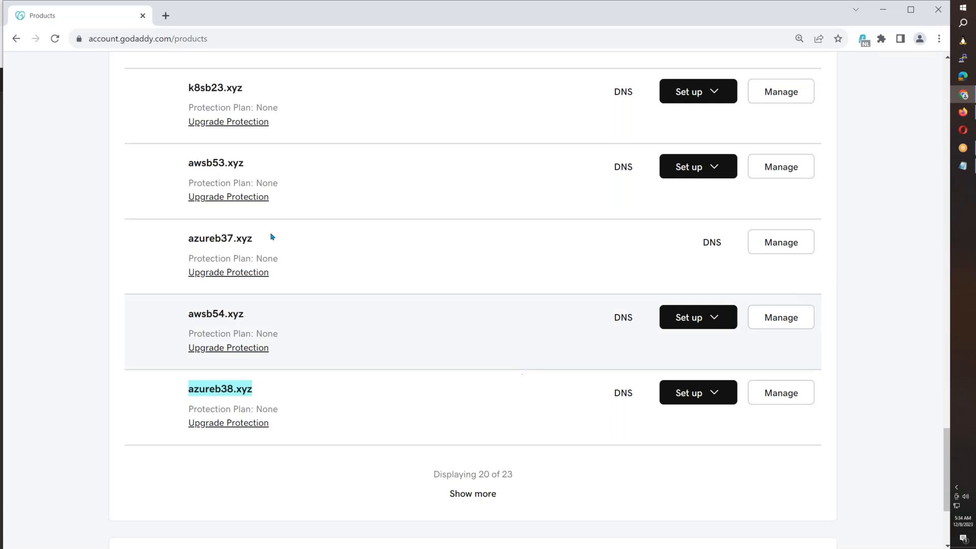
scroll(390, 283, up, 5)
scroll(310, 240, down, 3)
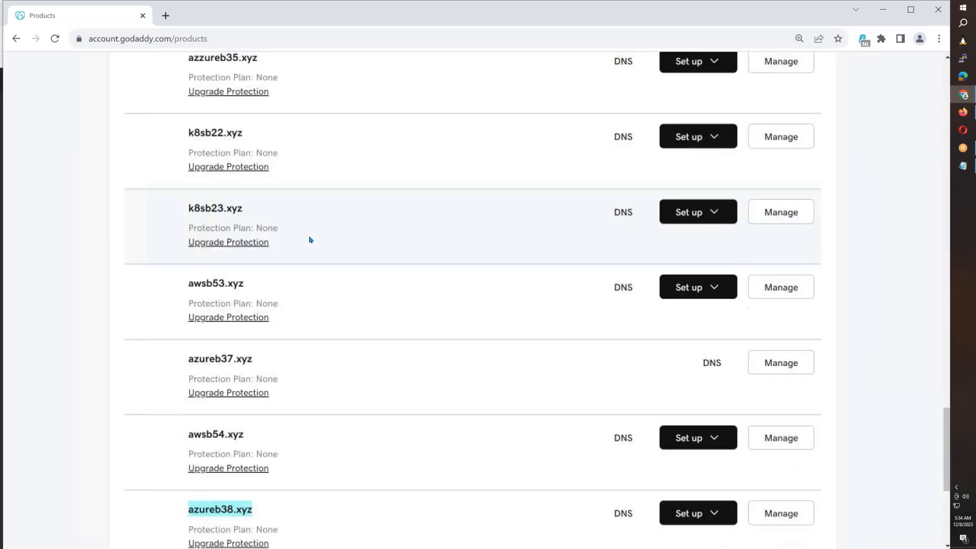
scroll(309, 240, down, 4)
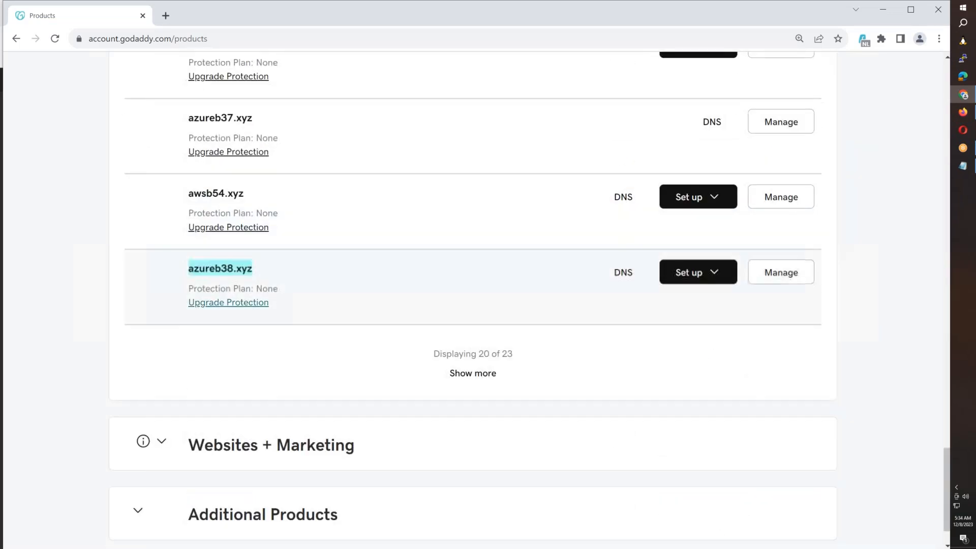
- Return to the Azure portal in Firefox and open the deployed azureb38.xyz DNS zone, highlighting its name
click(963, 112)
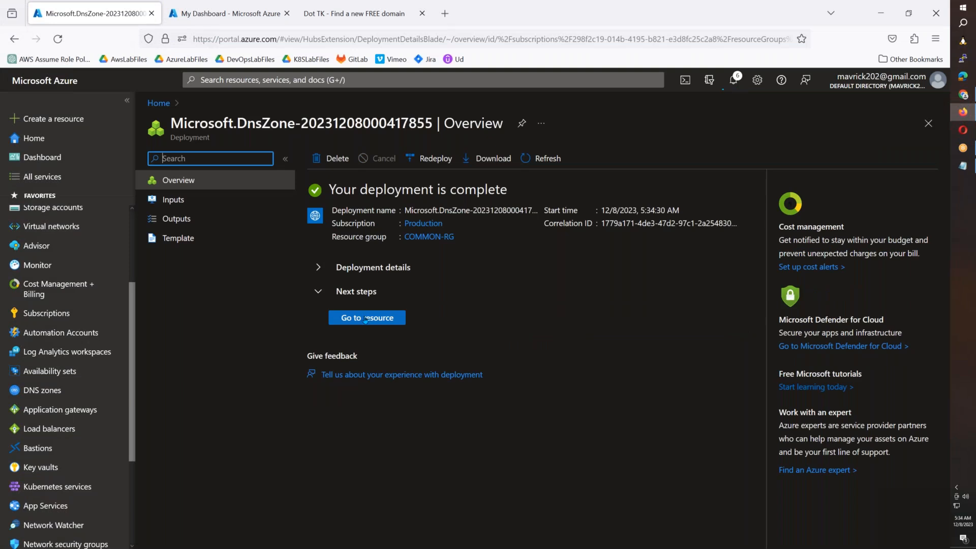
click(365, 317)
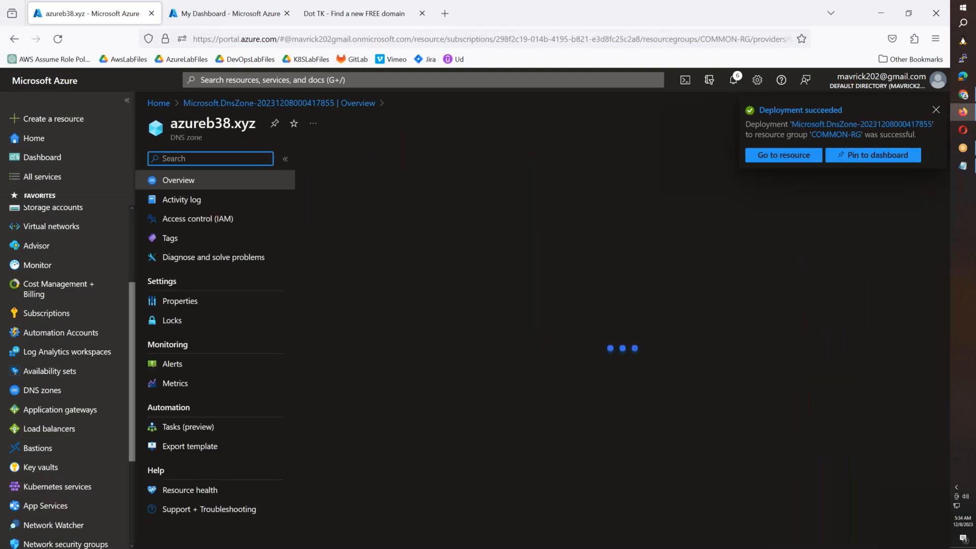
drag(172, 124, 256, 124)
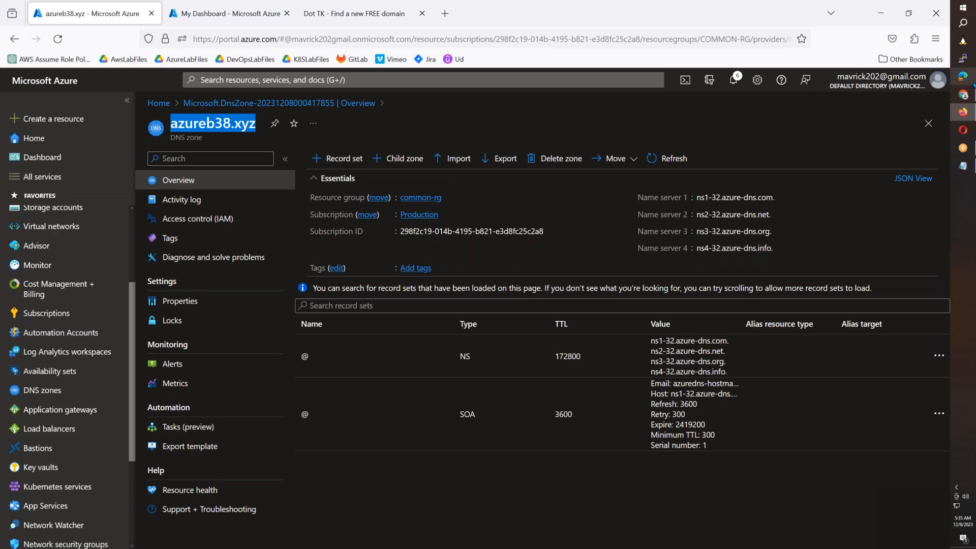
- Switch to GoDaddy to compare the azureb38.xyz domain name with the Azure zone name, and return to the Azure portal
mouse_move(962, 94)
click(922, 111)
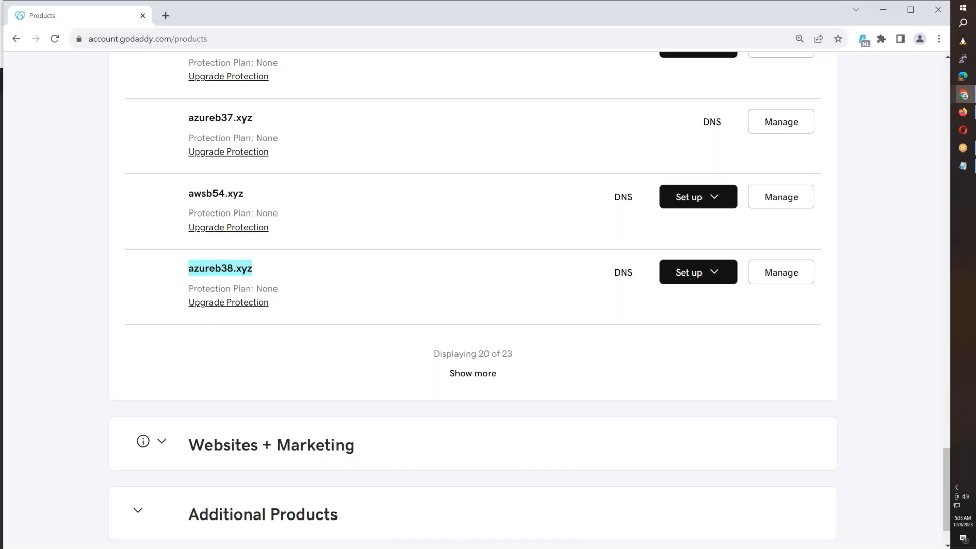
click(260, 277)
drag(260, 277, 188, 268)
mouse_move(963, 113)
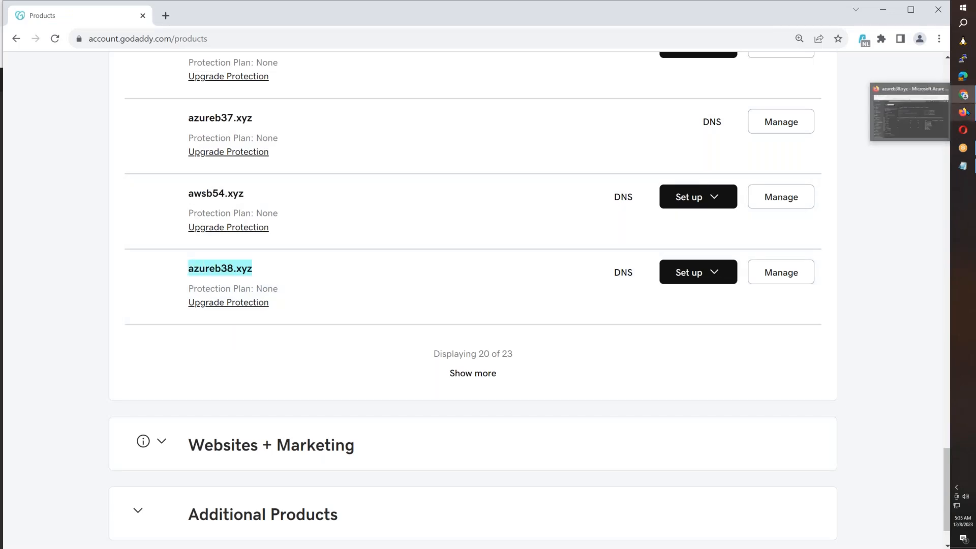
click(901, 138)
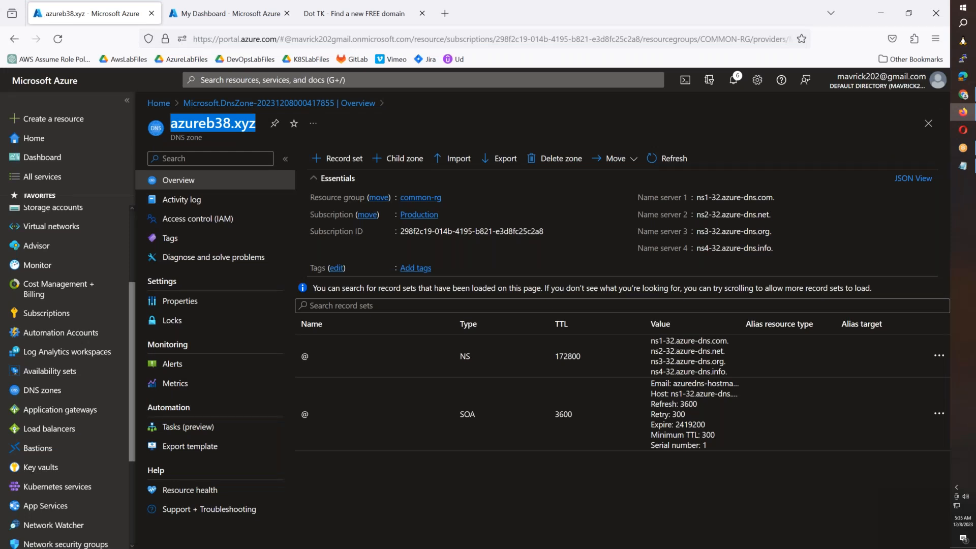
- Leave the Azure portal for GoDaddy in Chrome and launch a Windows PowerShell window
click(963, 94)
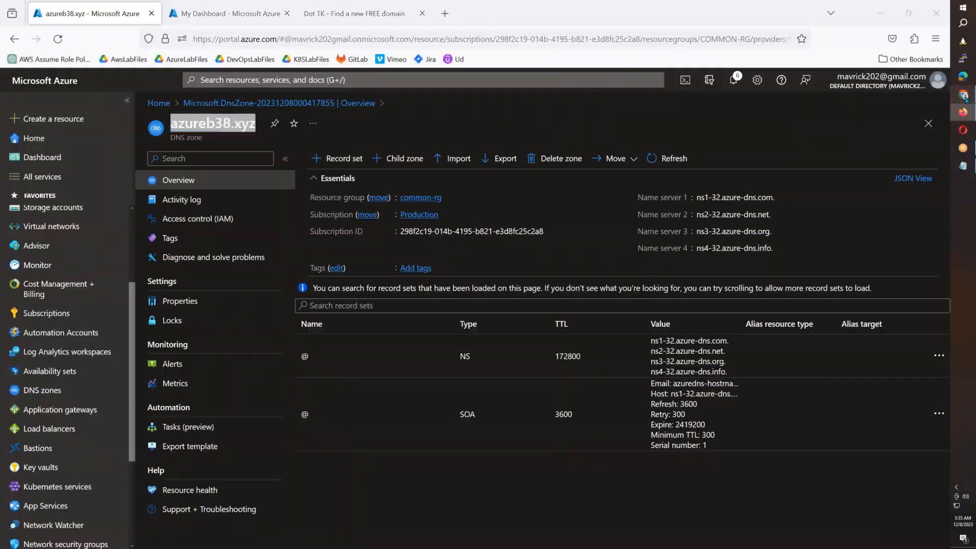
key(super)
text(powershell)
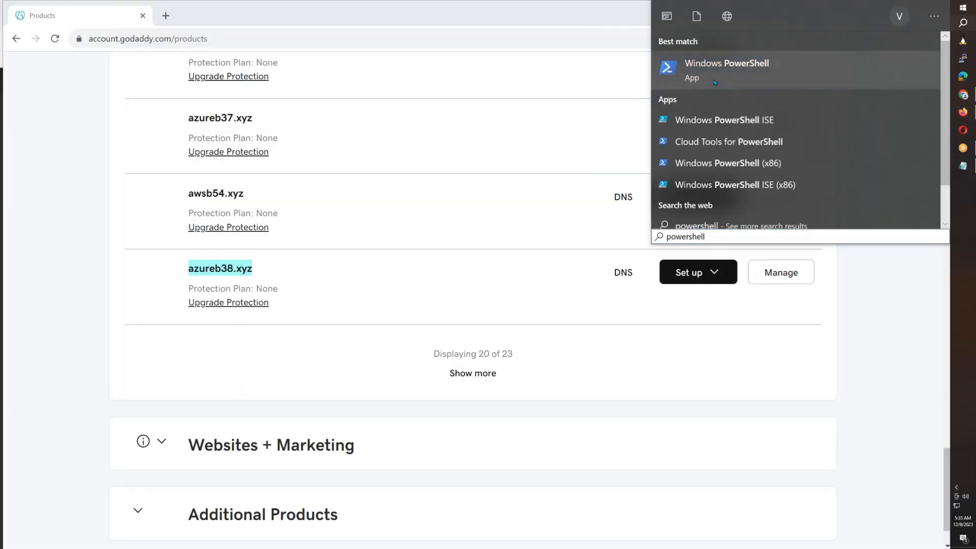
click(713, 80)
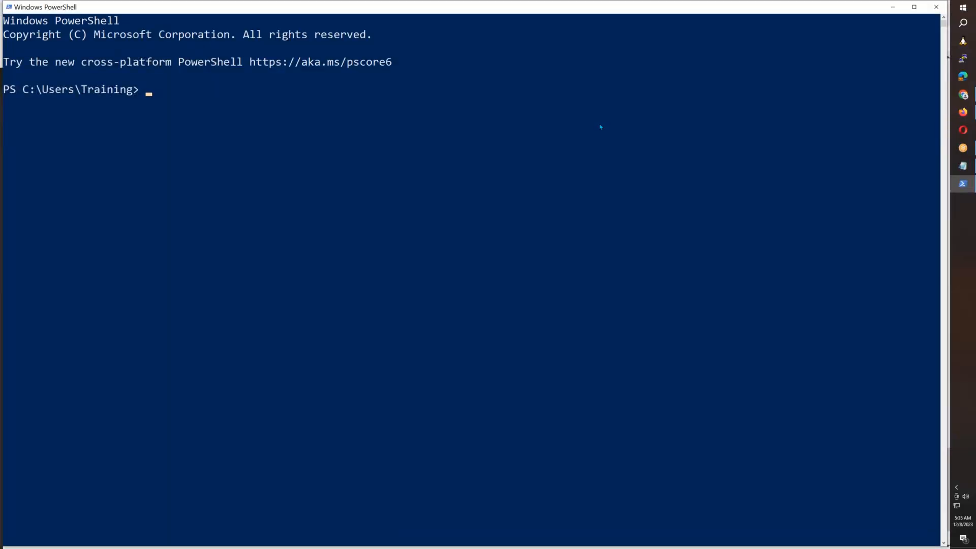
- Switch back to GoDaddy and open the DNS management page of azureb38.xyz to view its DNS records
key(alt+Tab)
scroll(254, 273, up, 1)
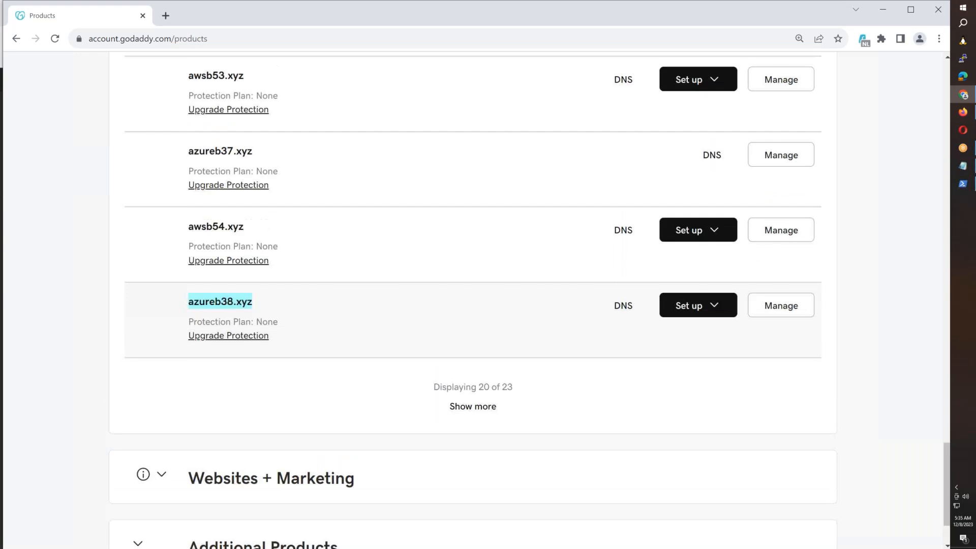
click(624, 333)
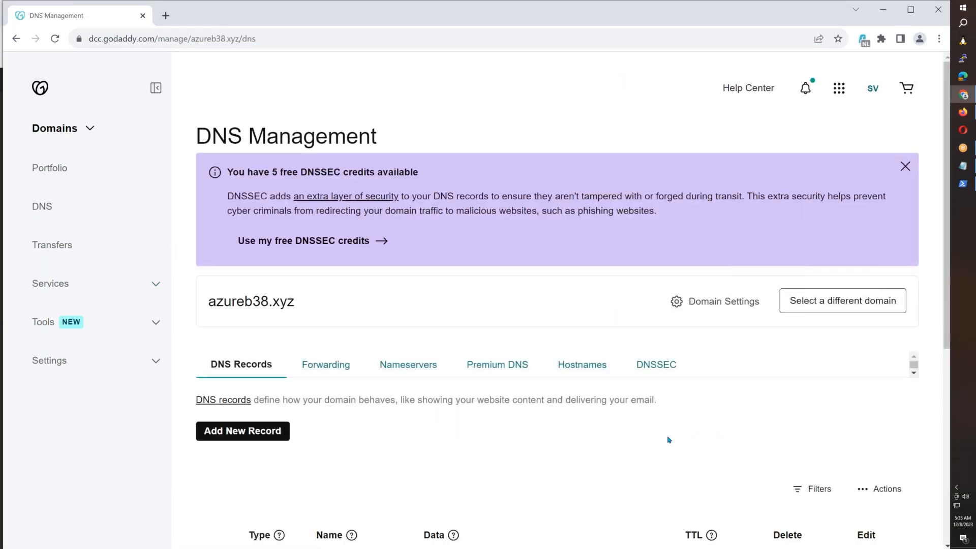
scroll(426, 436, down, 5)
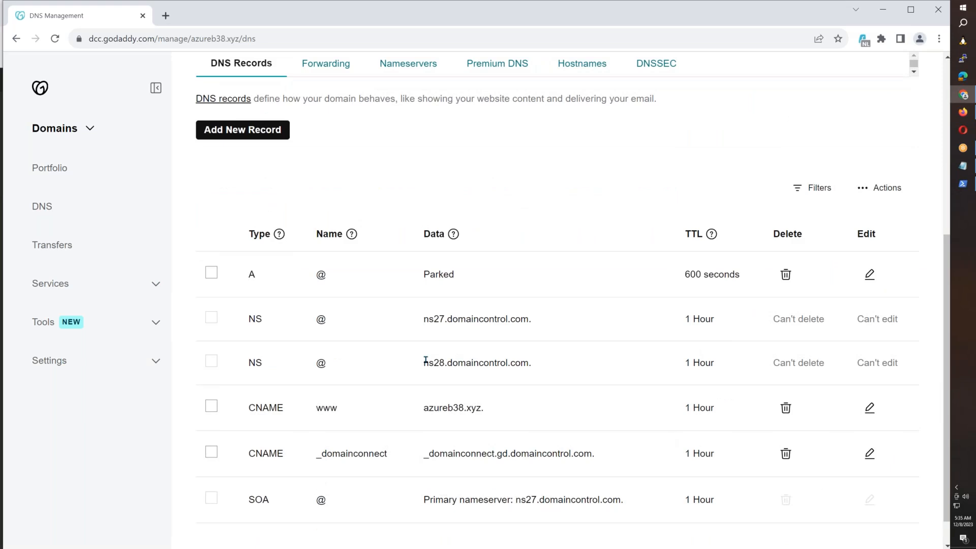
- Start a new DNS record of type A named test001 with the value 11.22.33.44
scroll(426, 360, up, 2)
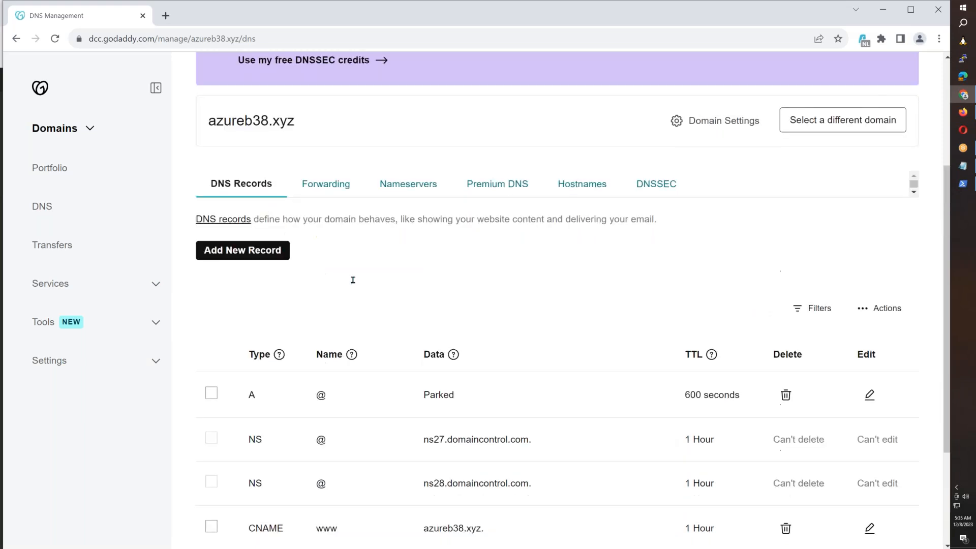
click(247, 251)
click(249, 319)
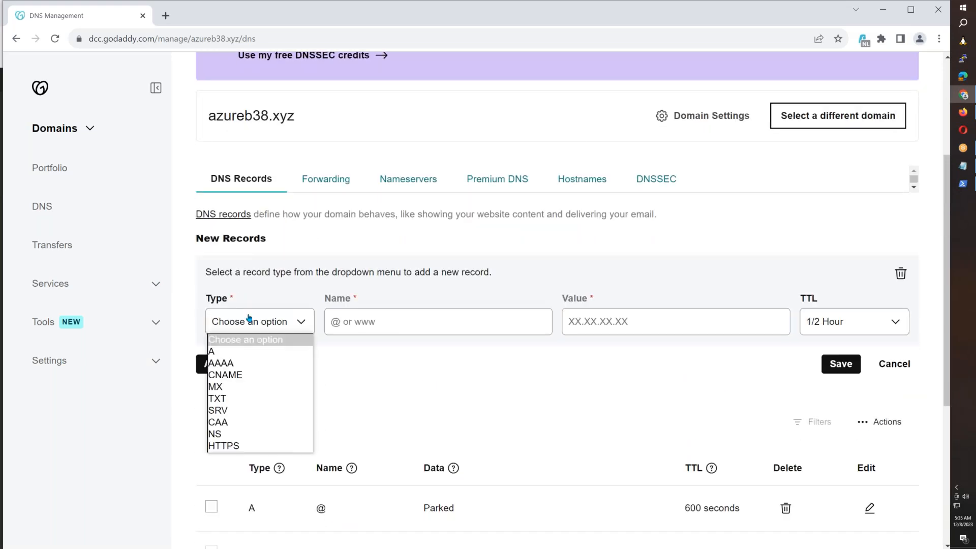
click(245, 351)
click(385, 323)
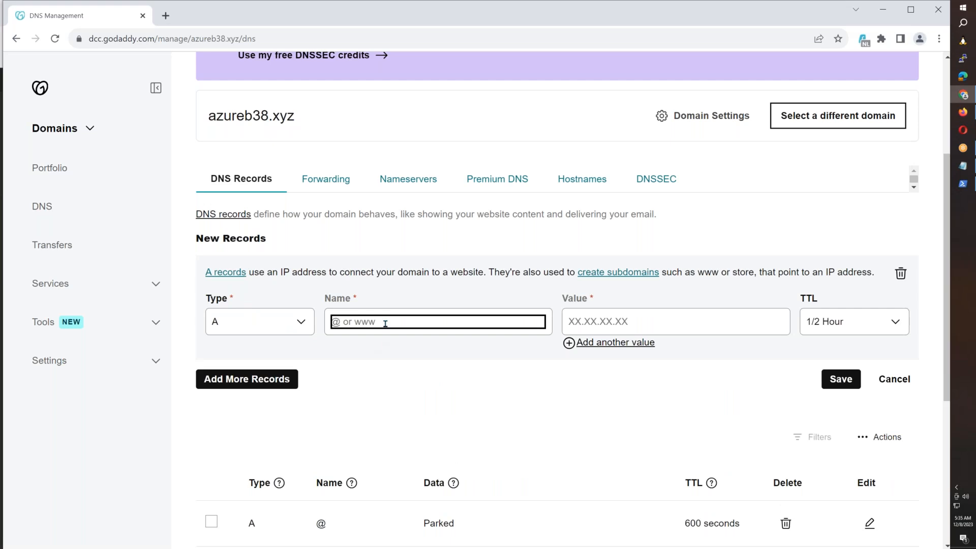
text(test001)
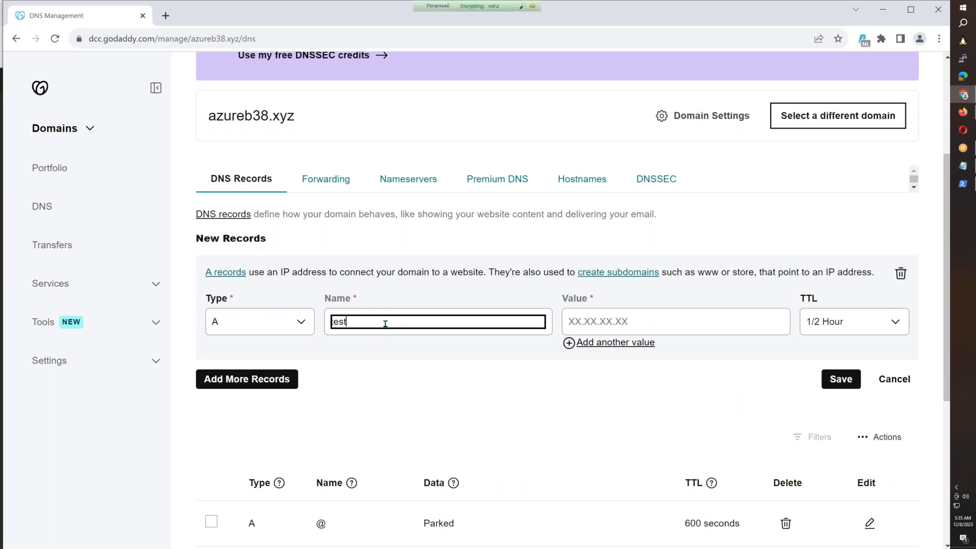
click(584, 321)
text(11.22.33.44)
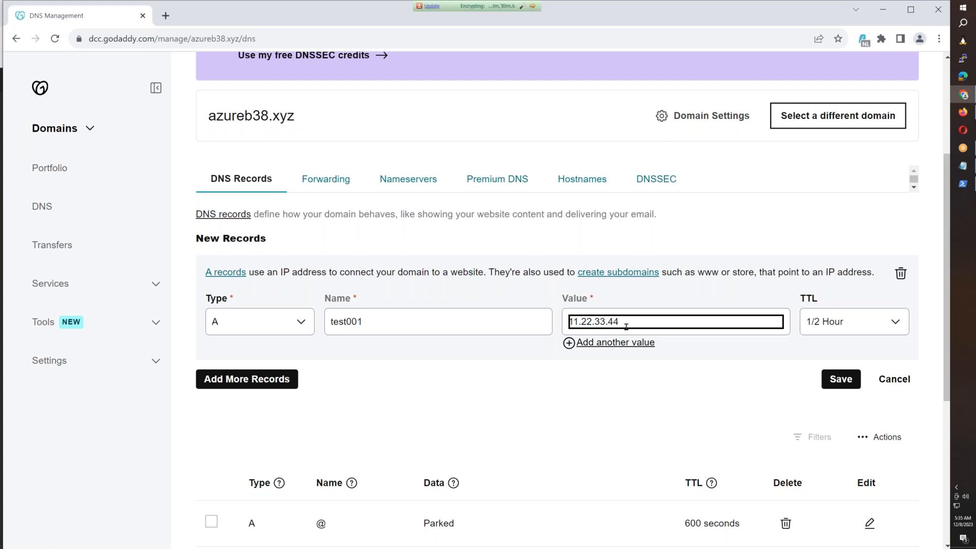
- Set a custom TTL of 60 seconds for the new test001 record and try to save it
click(861, 331)
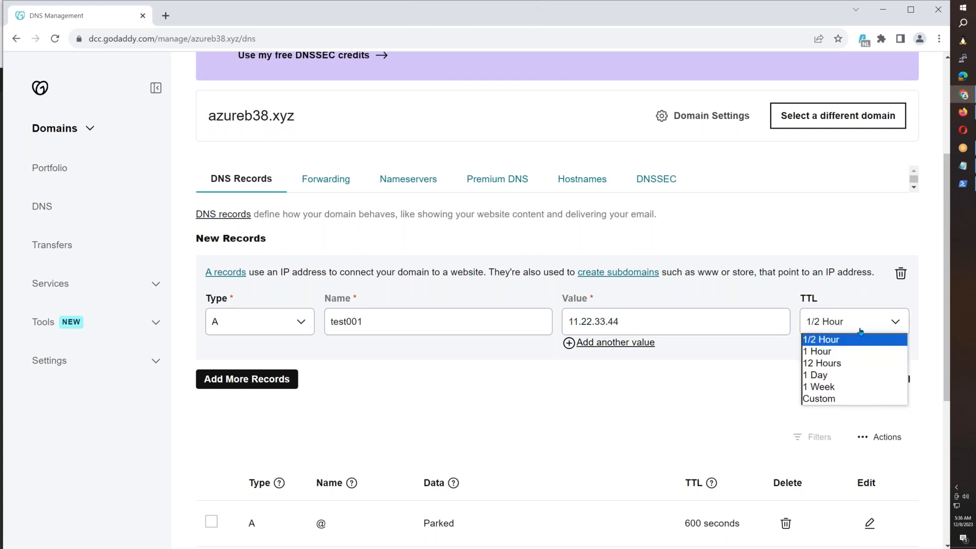
click(841, 398)
click(835, 367)
text(60)
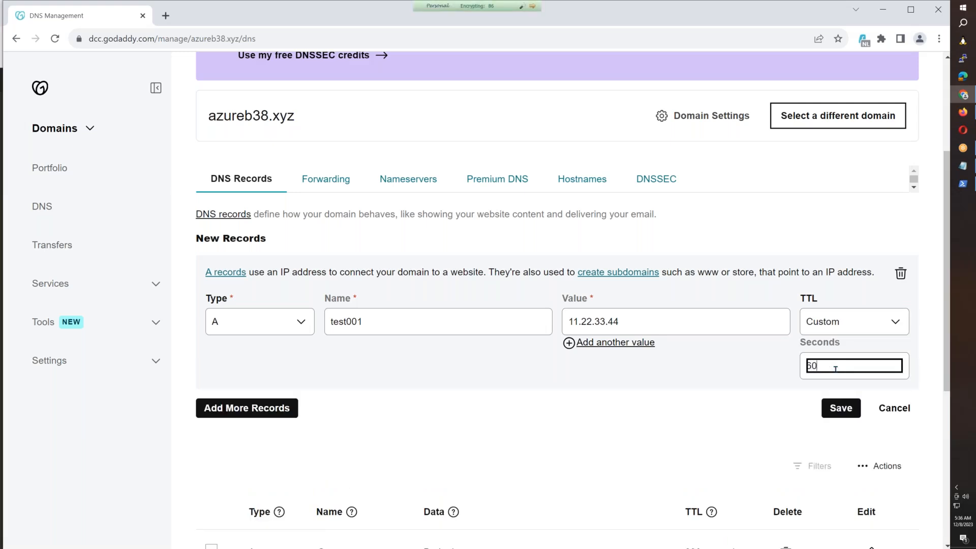
key(Return)
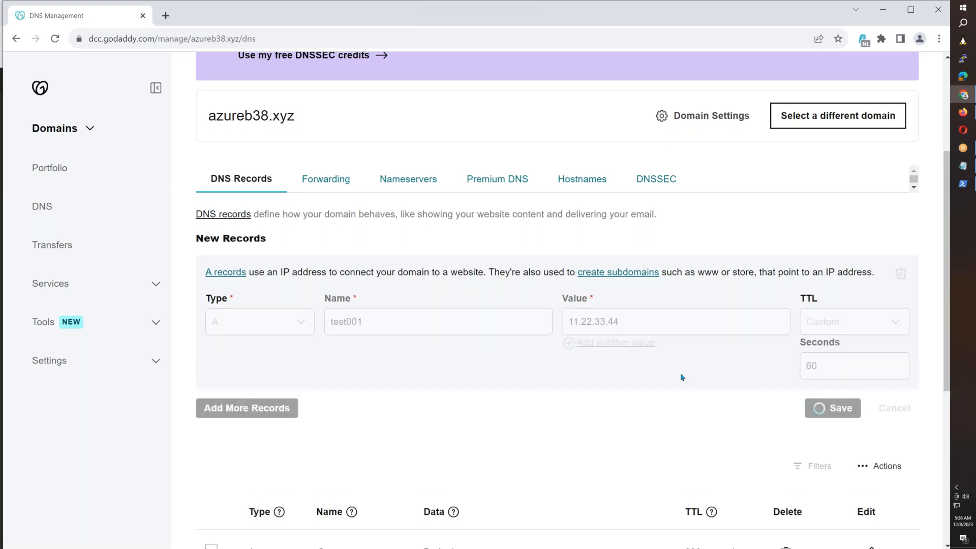
- Check the unsaved test001 entry and the list of existing DNS records
scroll(682, 377, down, 4)
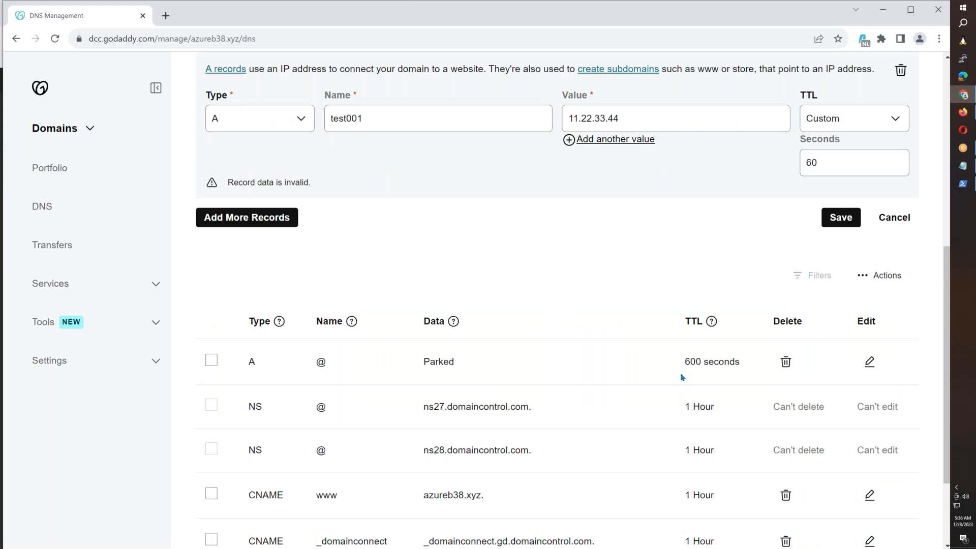
scroll(682, 377, down, 2)
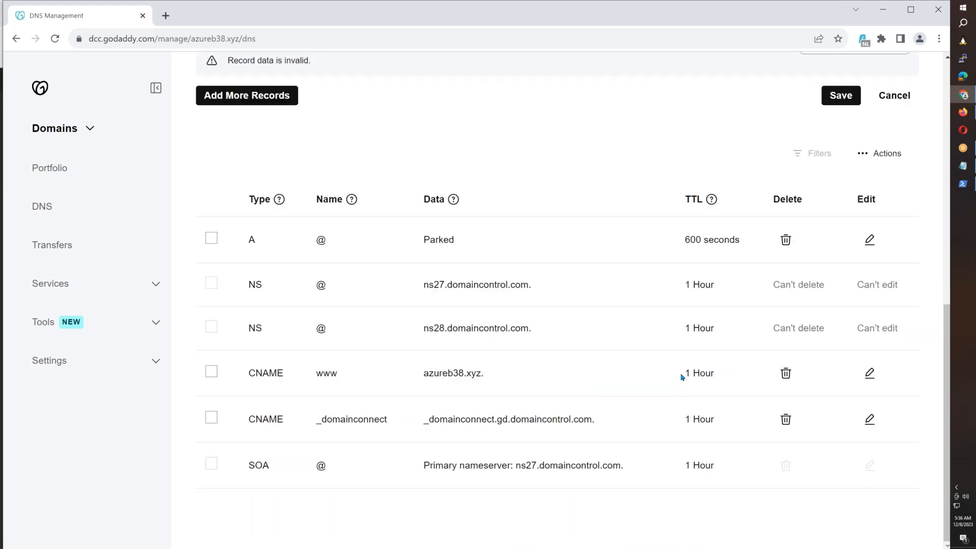
scroll(681, 377, up, 4)
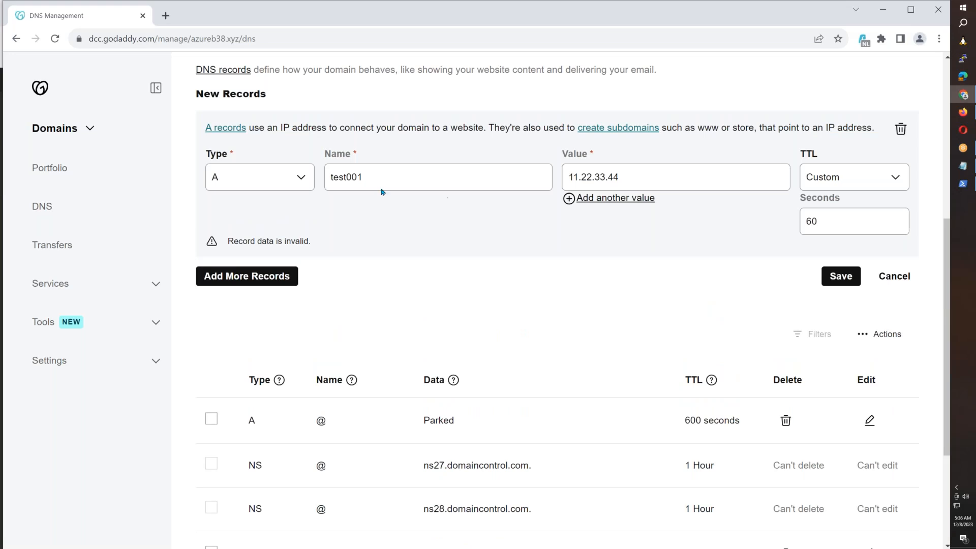
scroll(457, 365, down, 3)
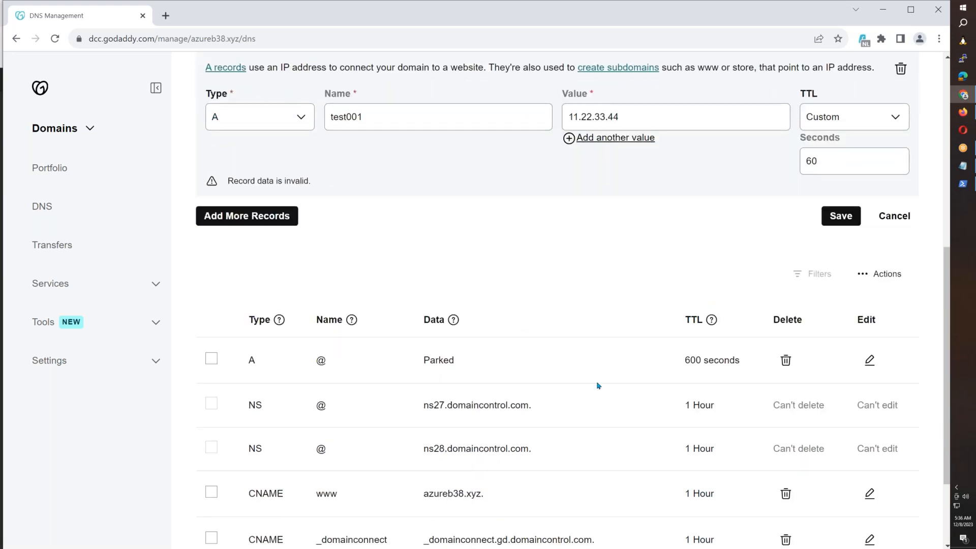
scroll(598, 385, up, 5)
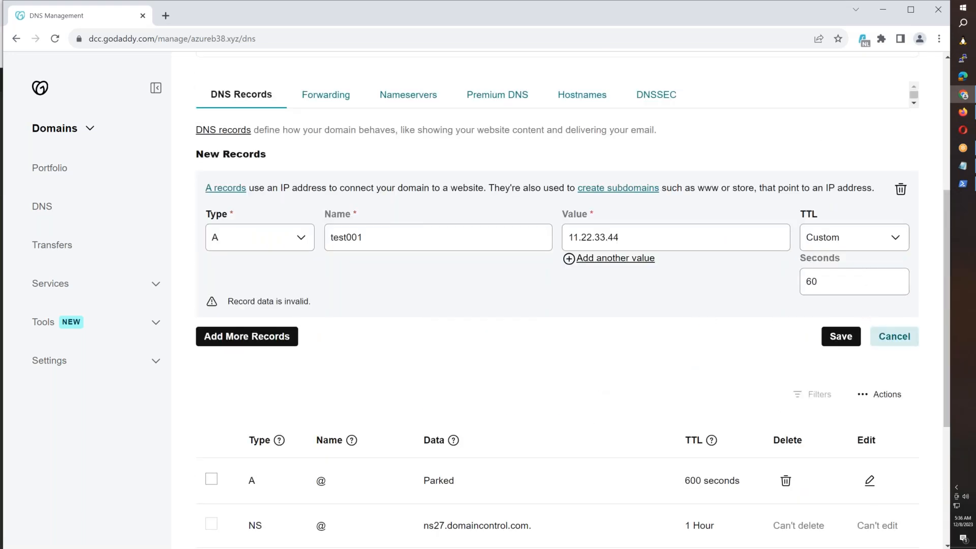
- Reload the azureb38.xyz DNS page to discard the unsaved record, and look through the records list again
click(56, 40)
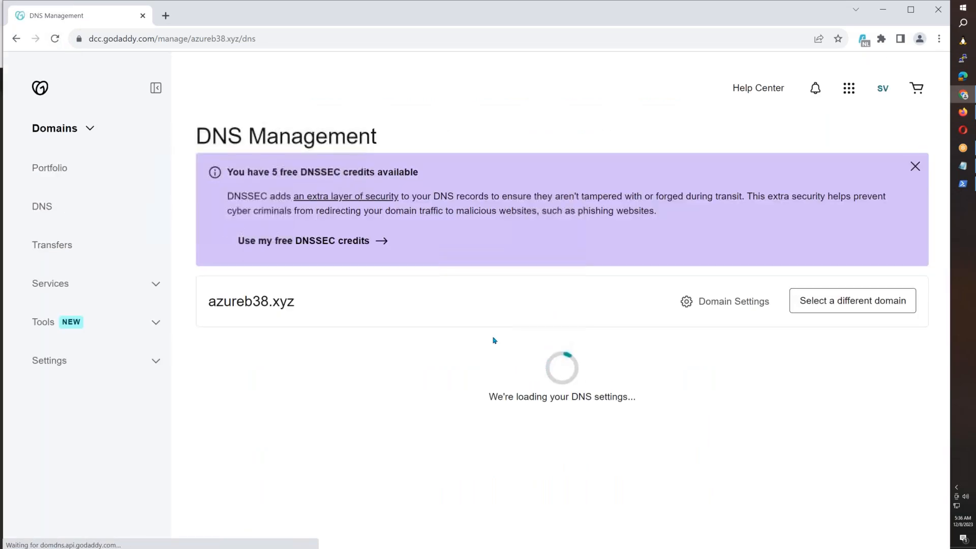
scroll(493, 341, down, 7)
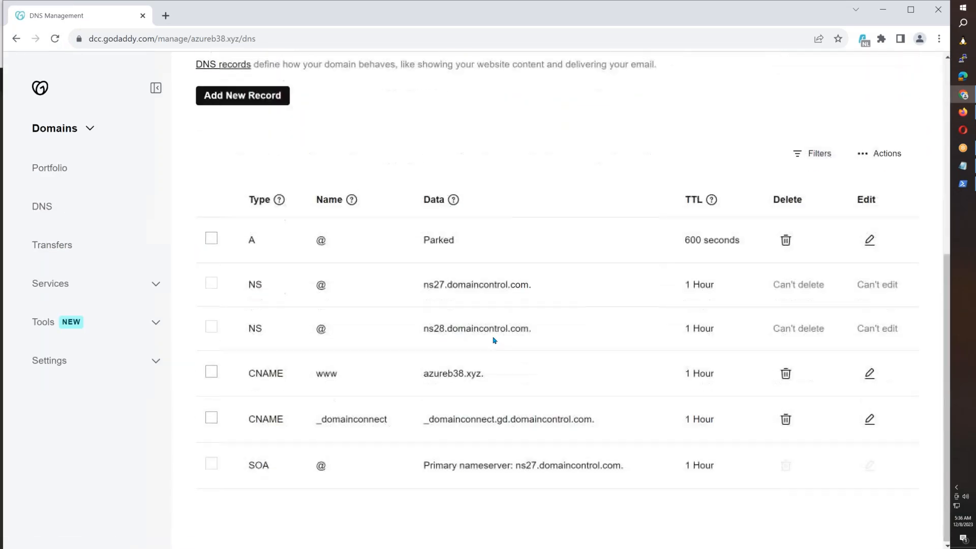
scroll(481, 340, up, 2)
scroll(293, 277, up, 3)
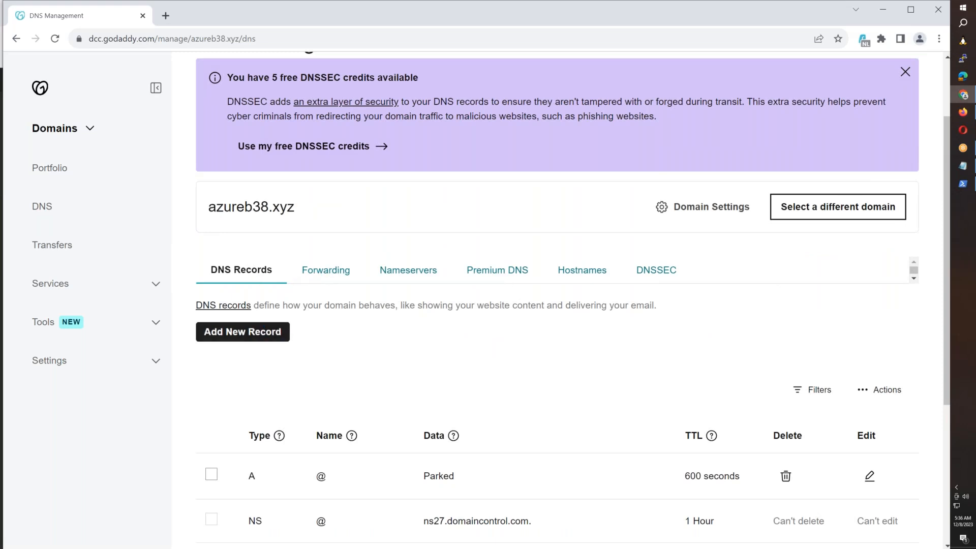
scroll(345, 325, down, 1)
scroll(459, 436, down, 3)
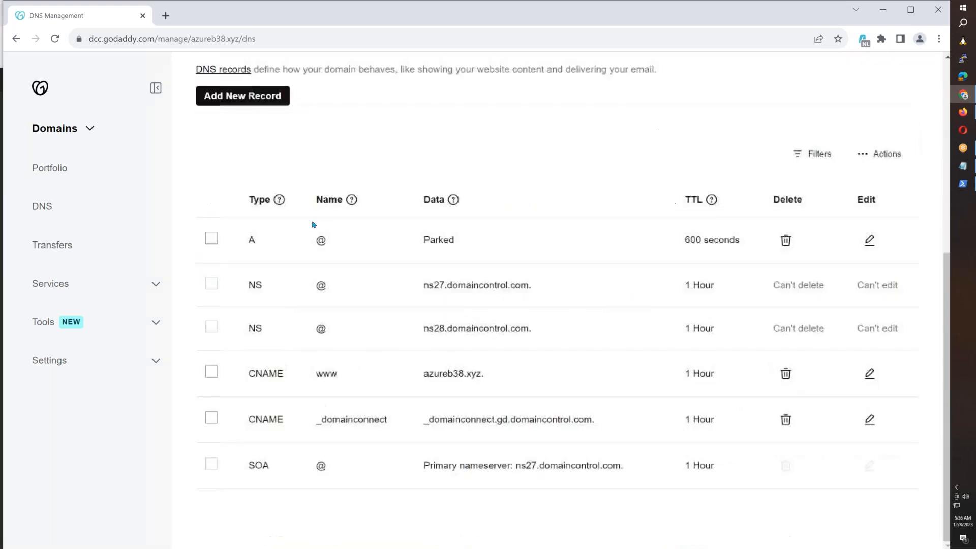
- Add and save an A record named test001 with the value 11.22.33.44 and the 1/2 Hour TTL option, and dismiss the notification
click(273, 95)
click(274, 177)
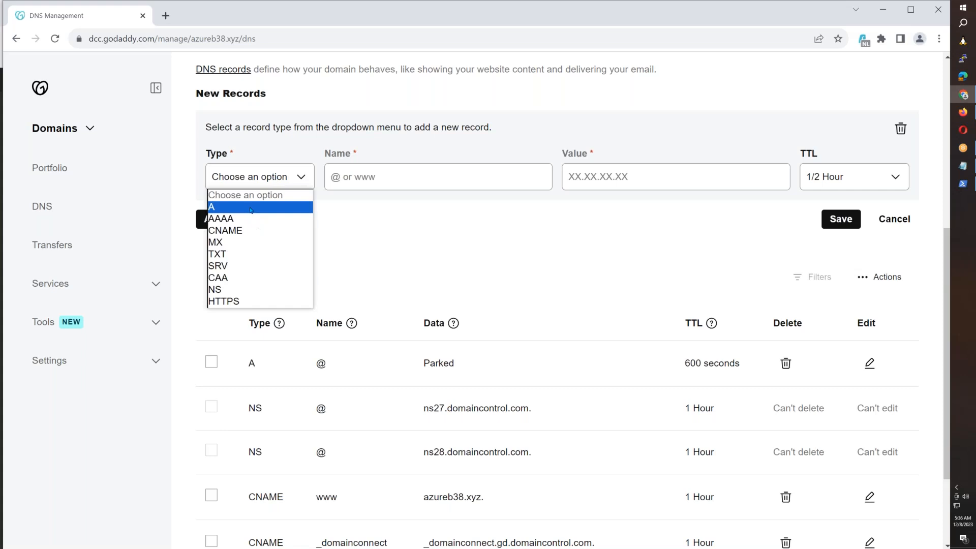
click(239, 265)
click(356, 176)
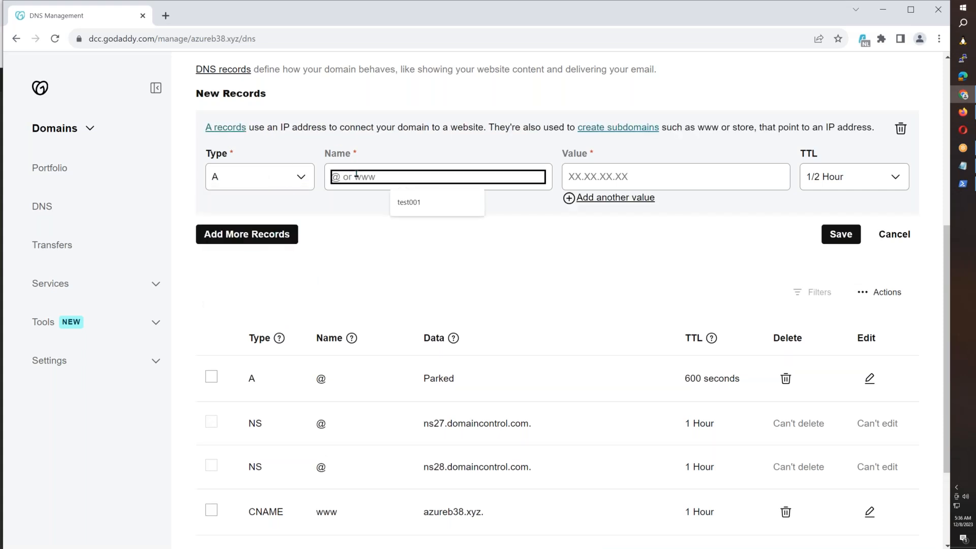
text(test001)
click(577, 178)
text(11.22.33.44)
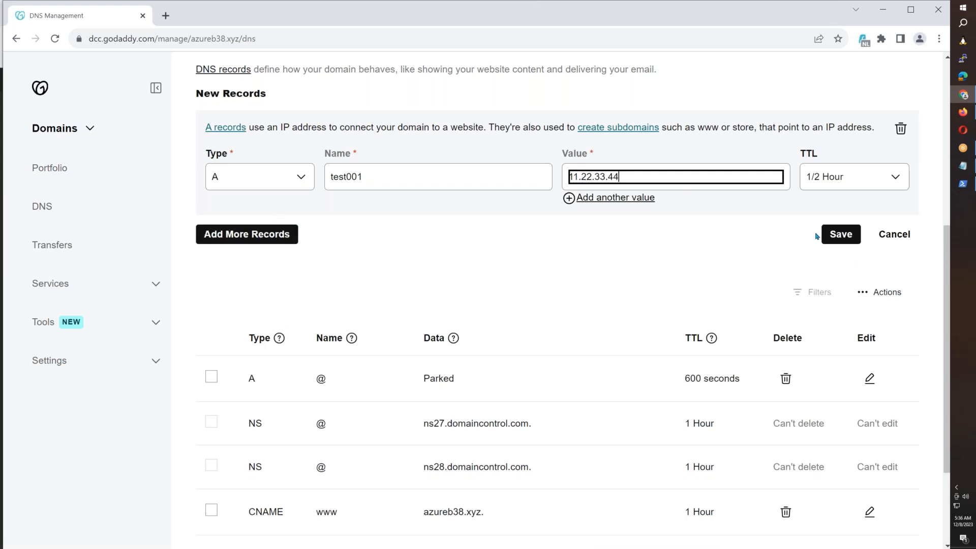
click(844, 239)
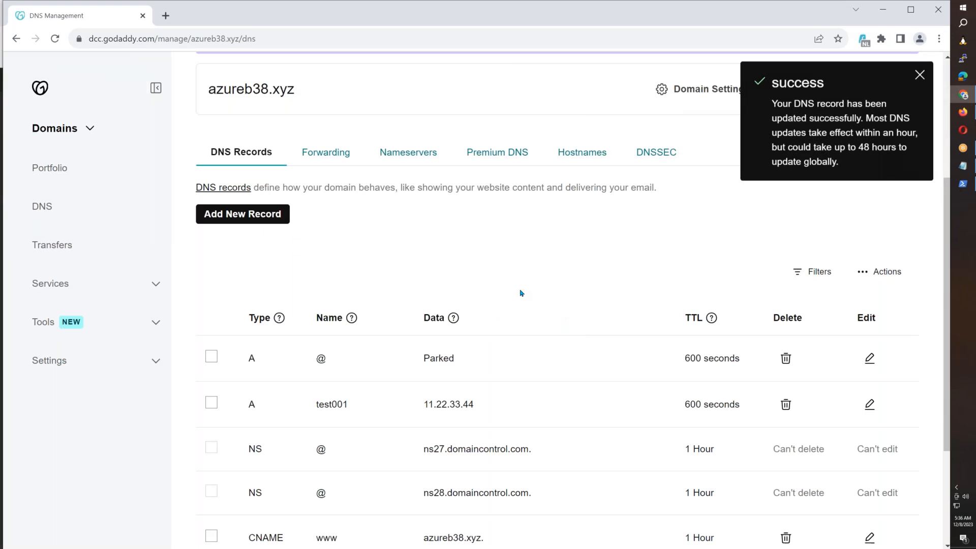
scroll(521, 293, down, 2)
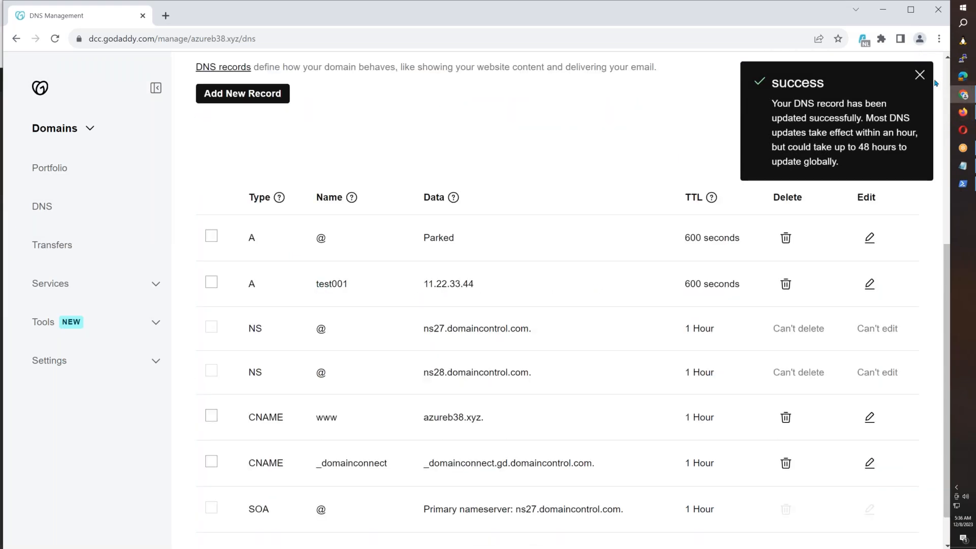
click(924, 80)
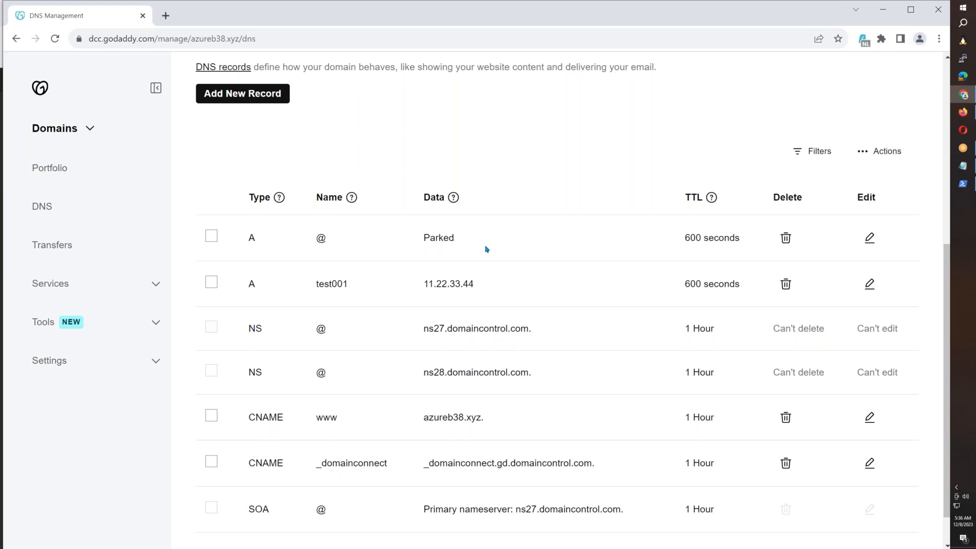
- Highlight the test001 record name, switch to Windows PowerShell and begin an nslookup command without running it
drag(355, 290, 316, 289)
click(962, 183)
text(nslookup)
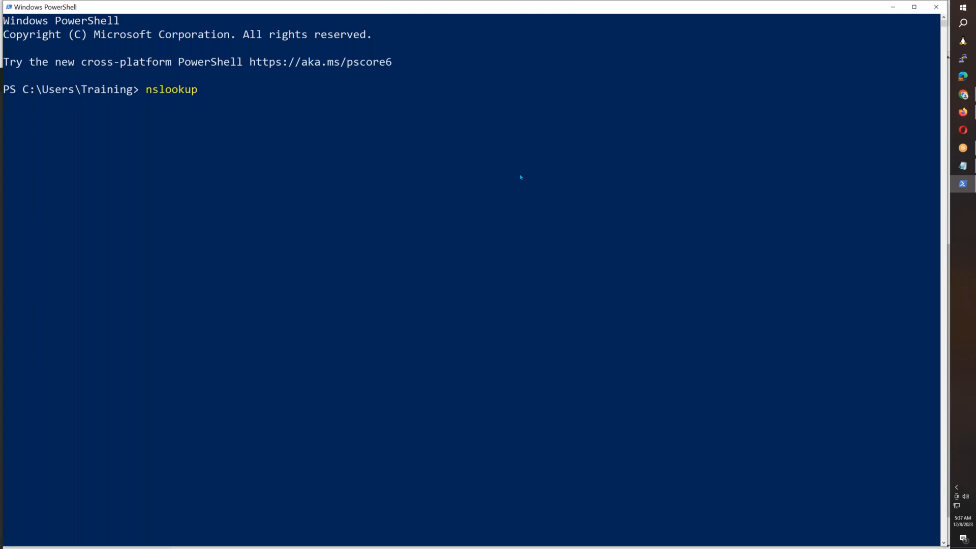
- Switch to the Azure portal in Firefox and add an A record set named test001 with IP address 55.55.66.66 to the azureb38.xyz zone
click(963, 112)
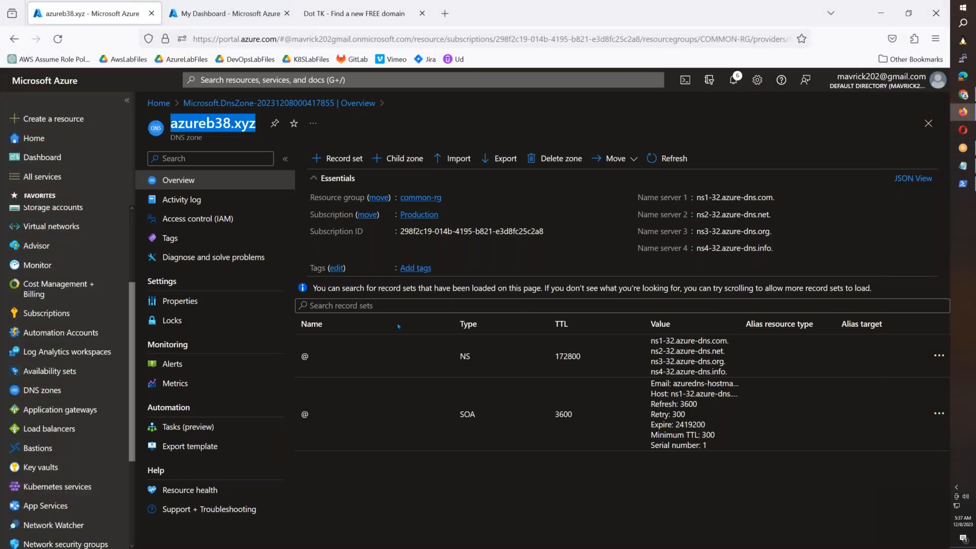
click(411, 500)
click(346, 159)
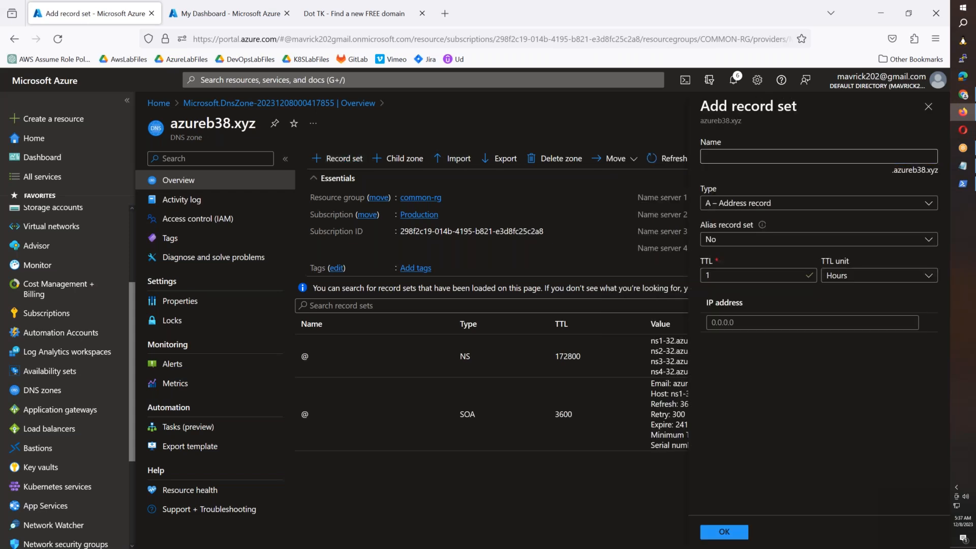
text(t)
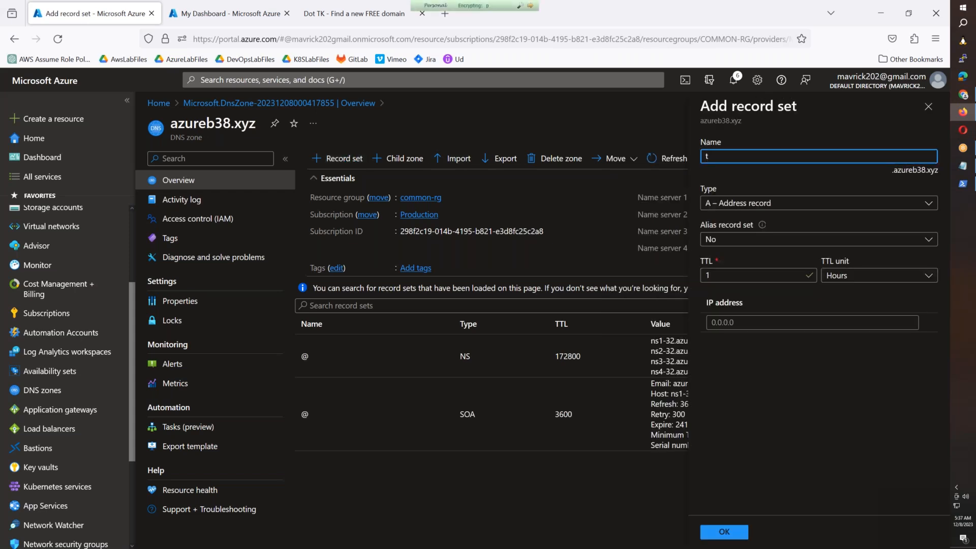
text(est001)
click(726, 322)
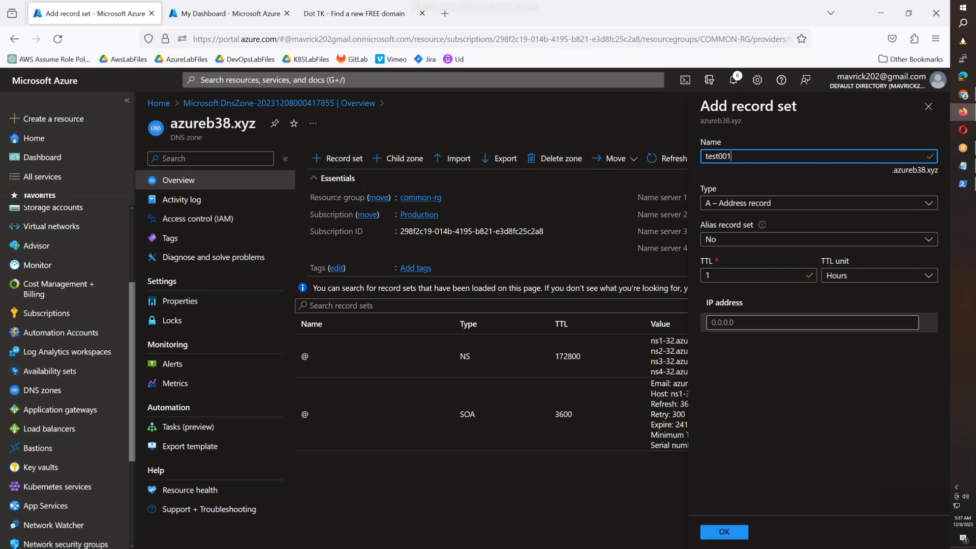
text(5)
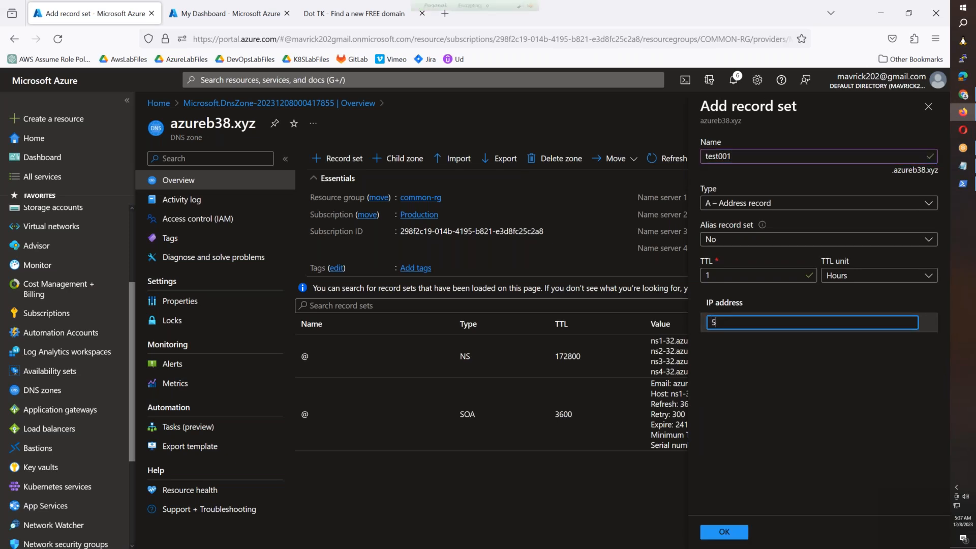
text(5.55.66.66)
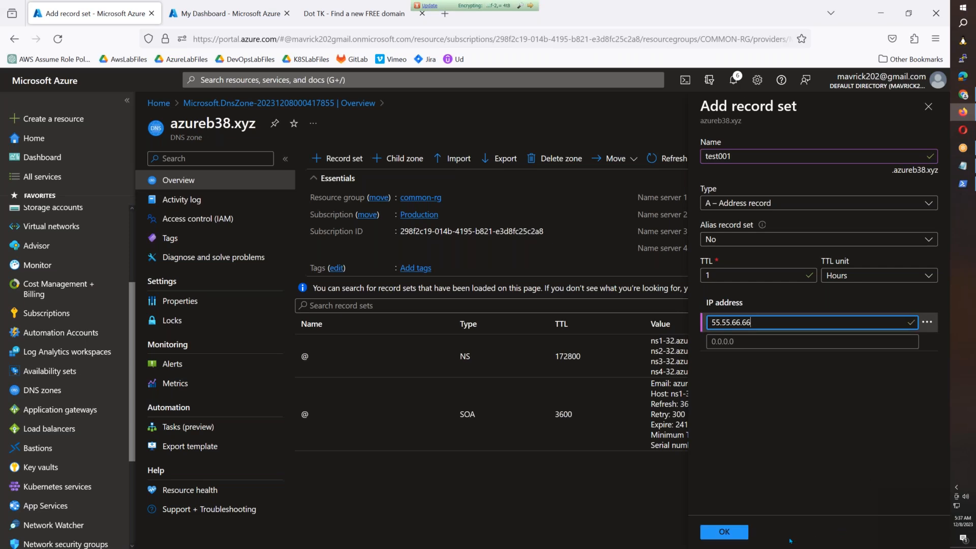
click(737, 532)
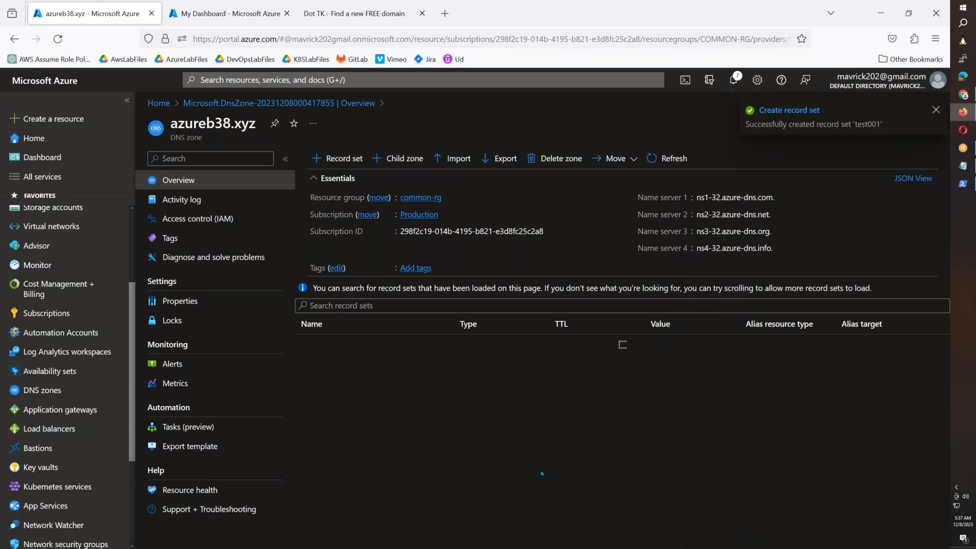
- Check the GoDaddy and Azure test001 records, switch to Windows PowerShell and run nslookup test001.azureb38.xyz
click(961, 99)
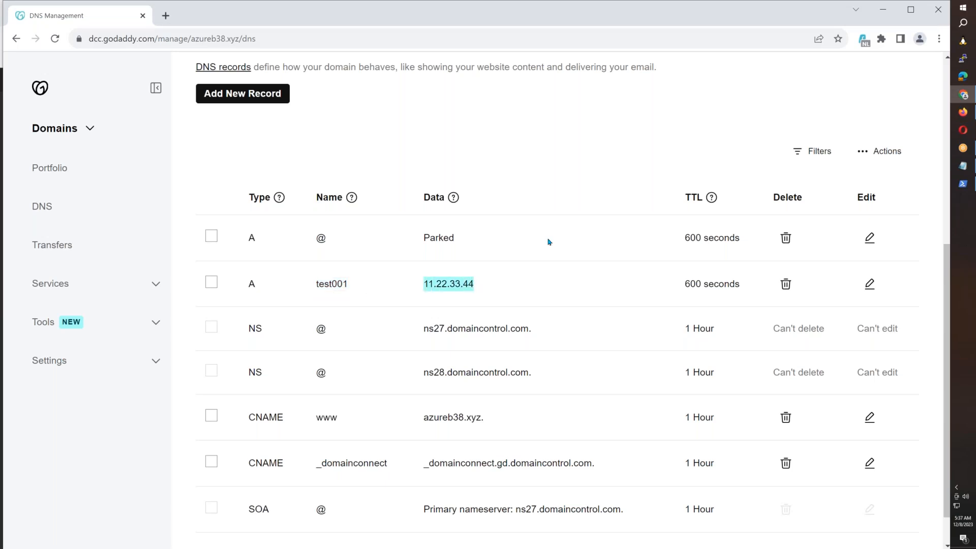
click(962, 112)
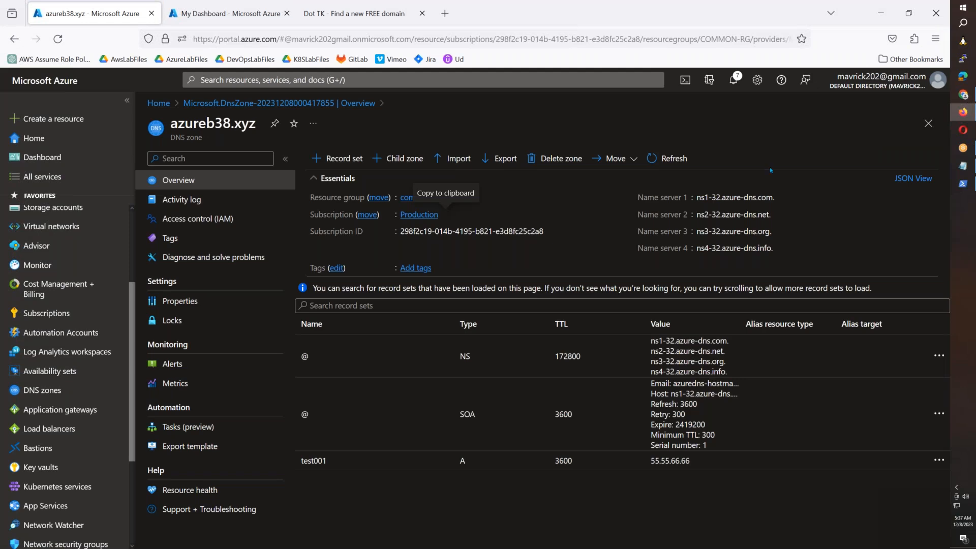
click(962, 183)
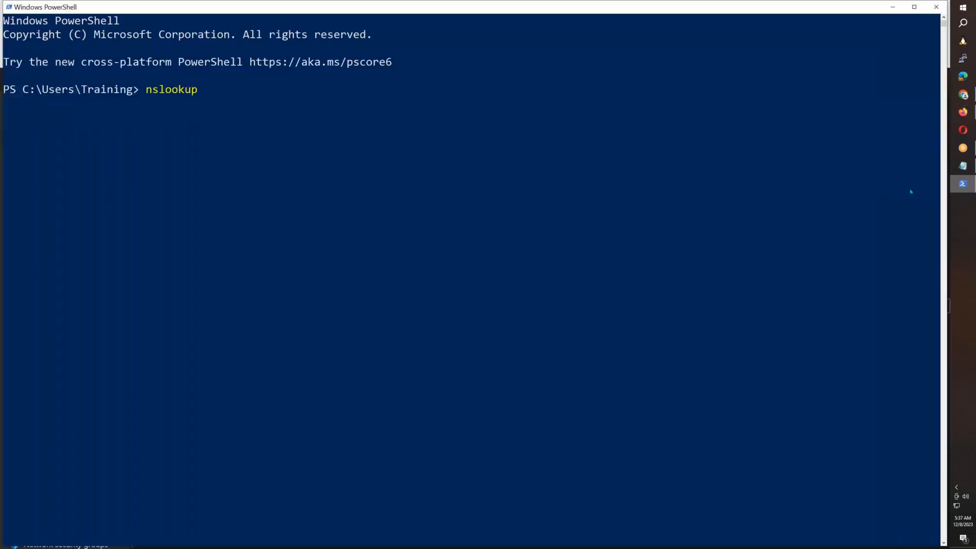
text(test001.azureb38)
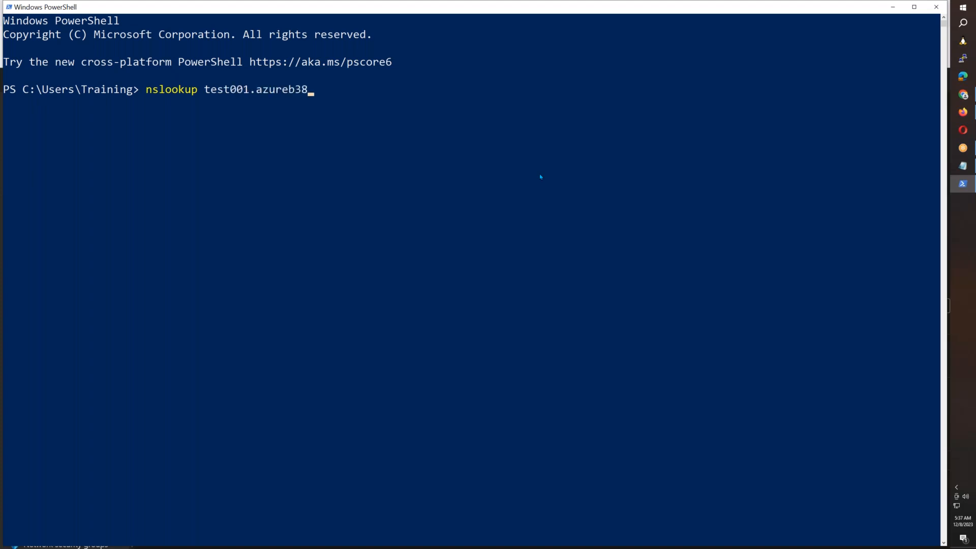
text(.xyz)
key(Return)
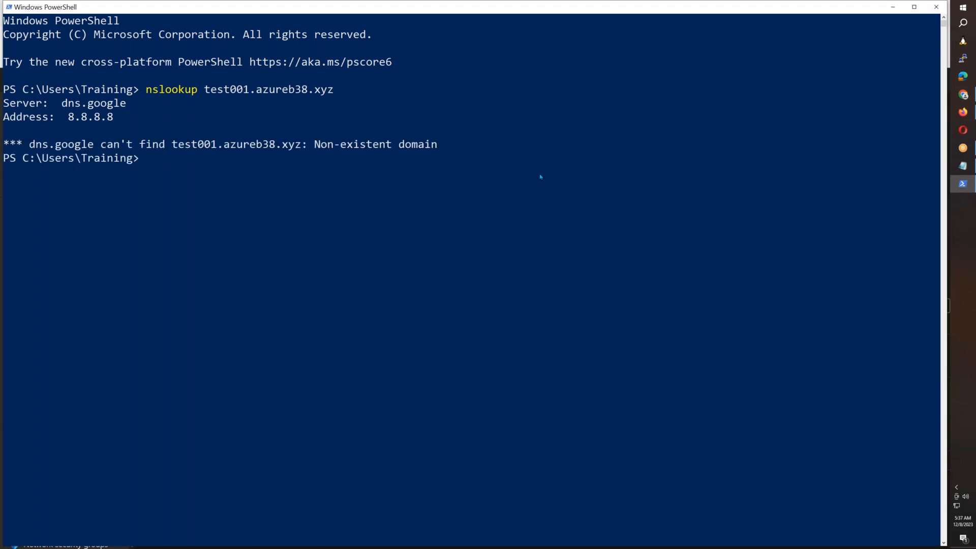
- Compare the test001 A record in the Azure zone and in GoDaddy with the host name queried in PowerShell, highlighting the domain and GoDaddy's IP value
click(968, 115)
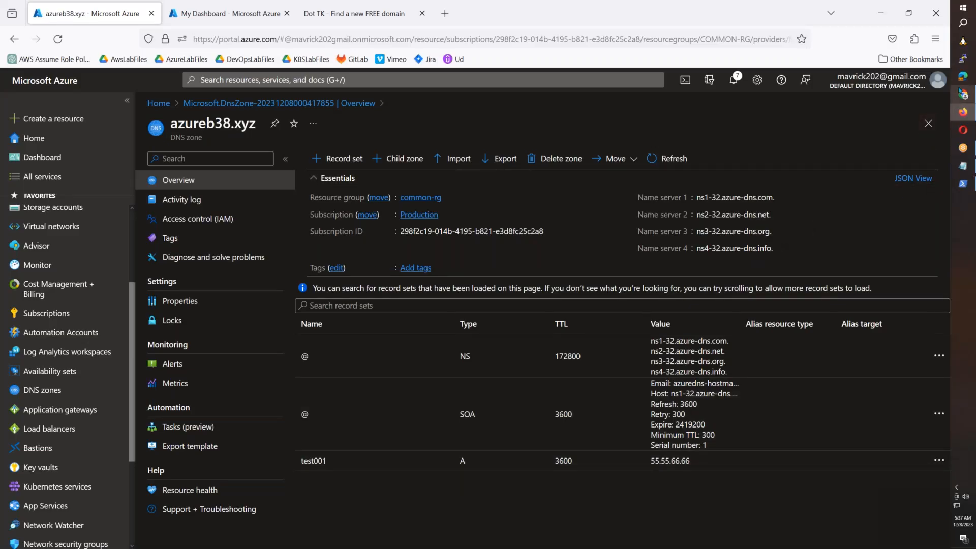
click(962, 94)
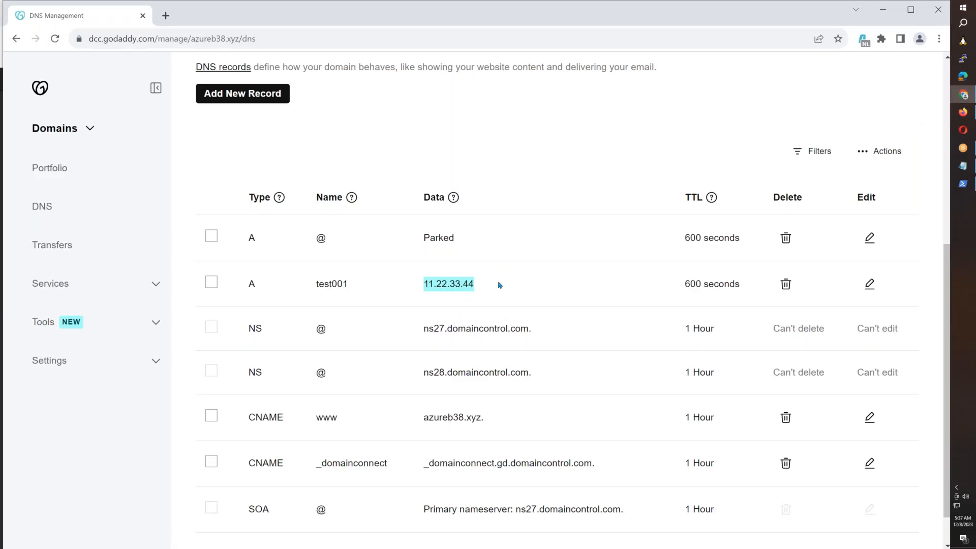
click(968, 187)
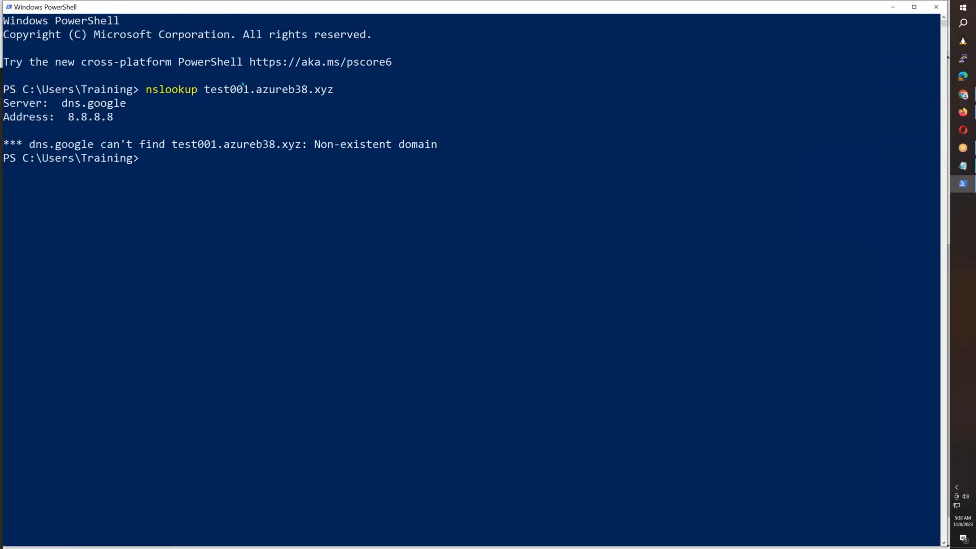
drag(205, 90, 331, 92)
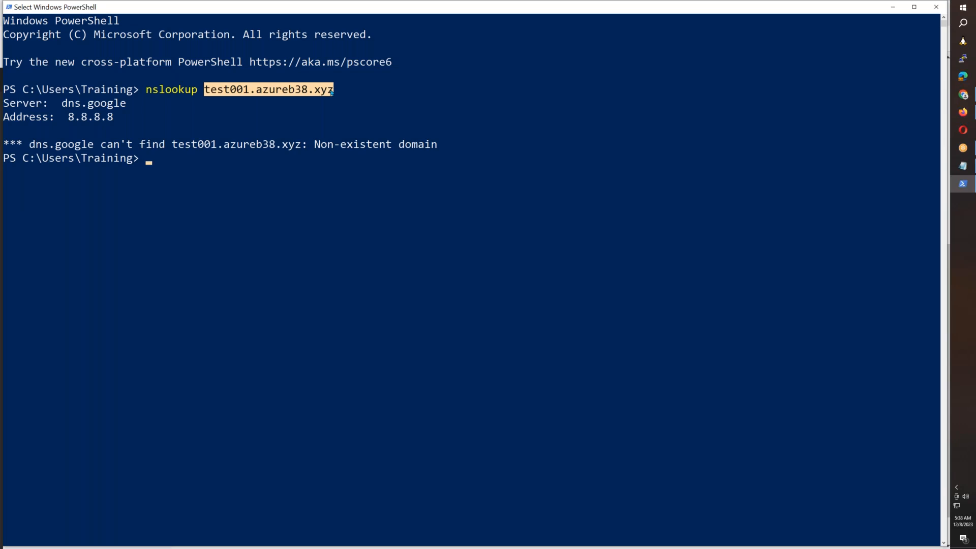
click(312, 104)
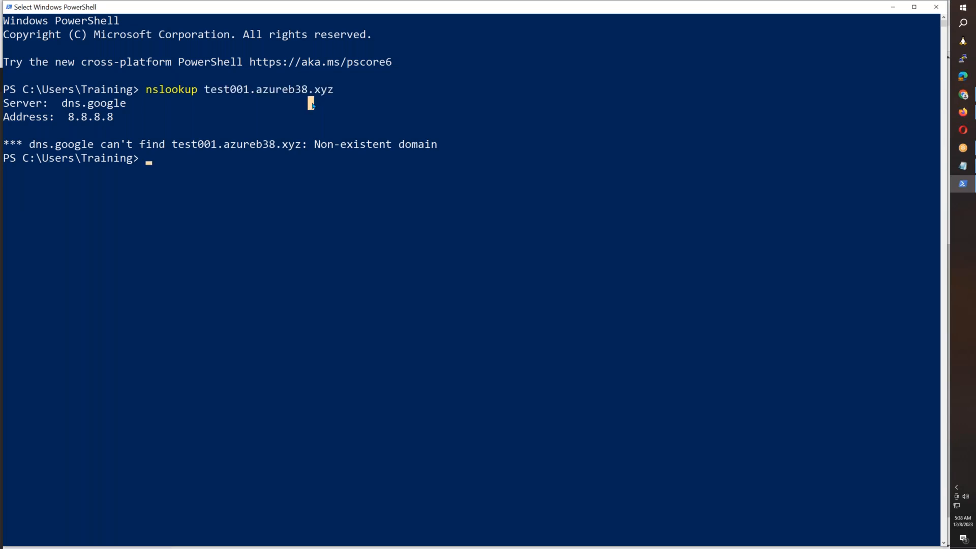
drag(333, 94, 258, 95)
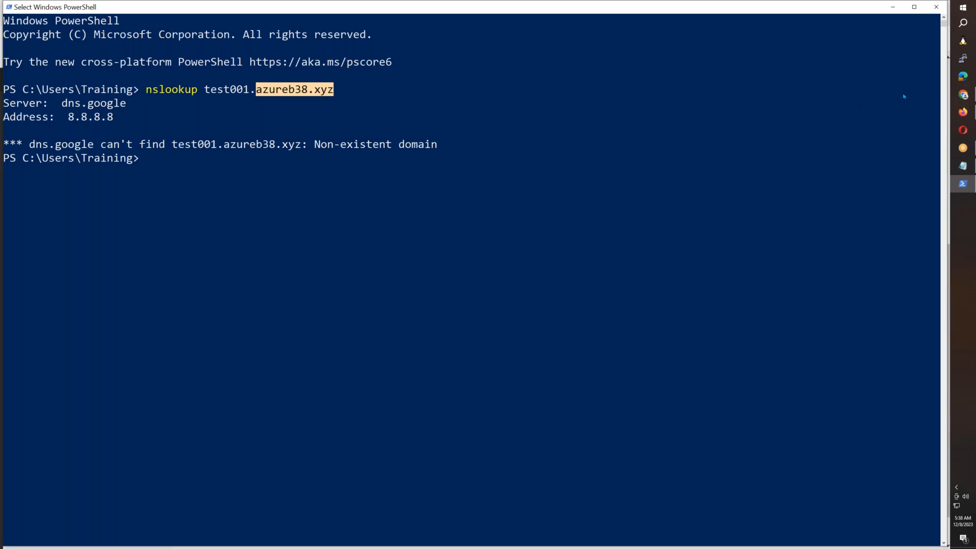
click(963, 95)
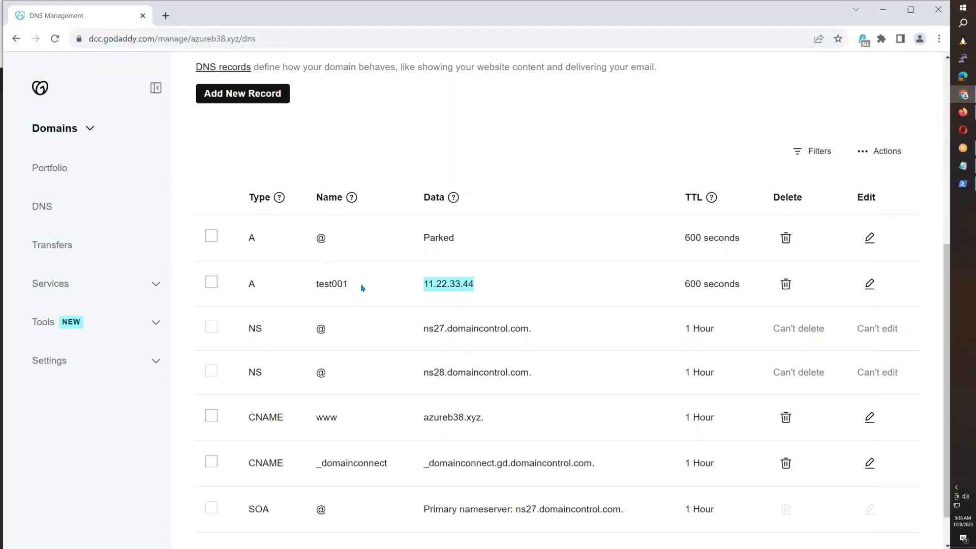
click(508, 286)
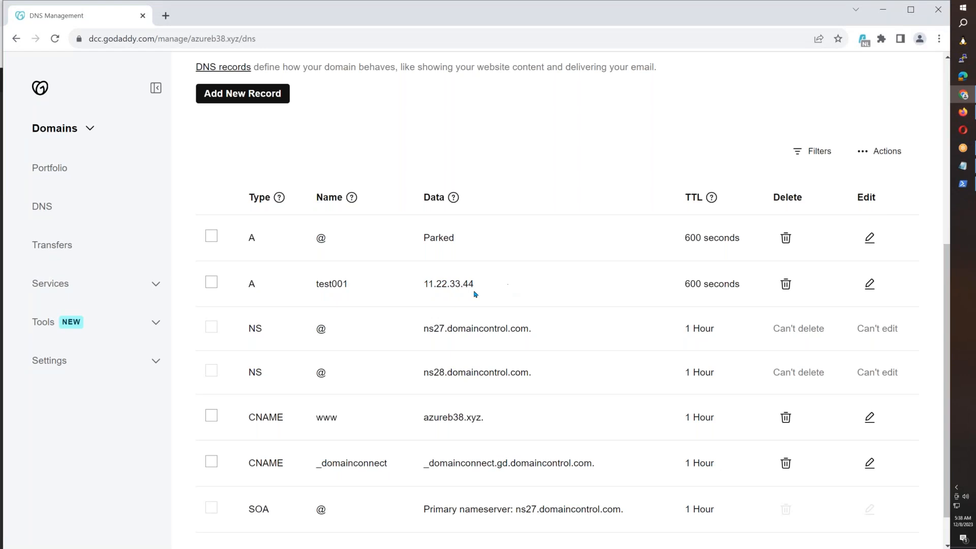
drag(425, 284, 477, 288)
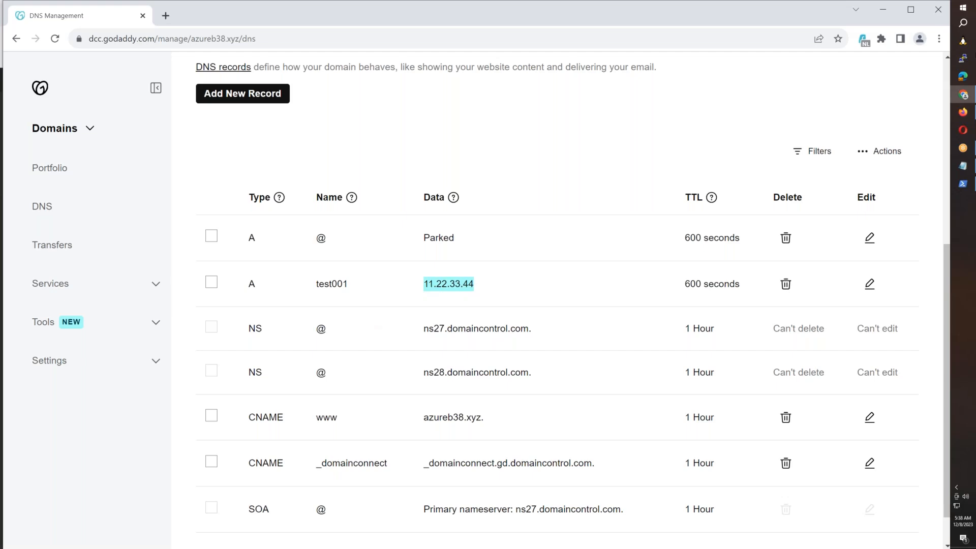
click(962, 113)
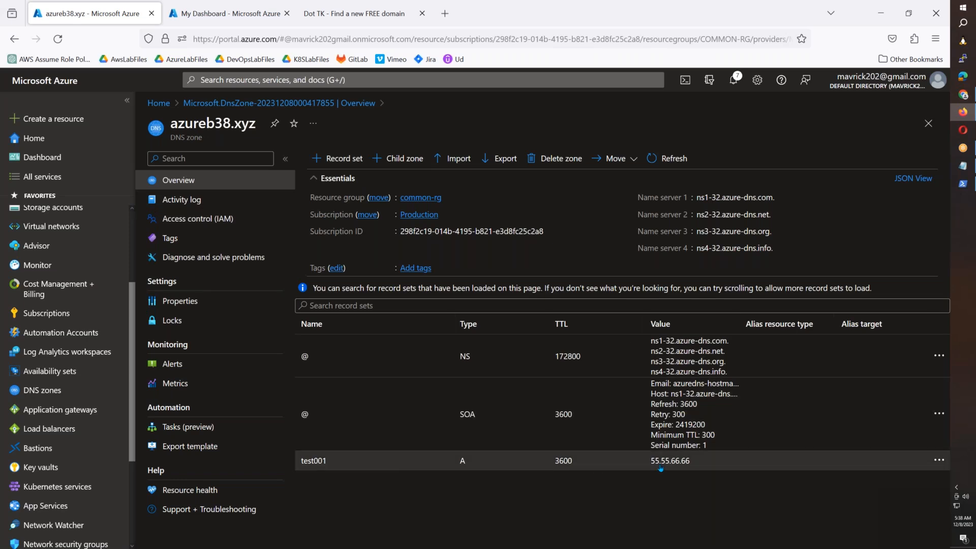
- Return to Windows PowerShell and repeat the nslookup query for test001.azureb38.xyz
click(962, 184)
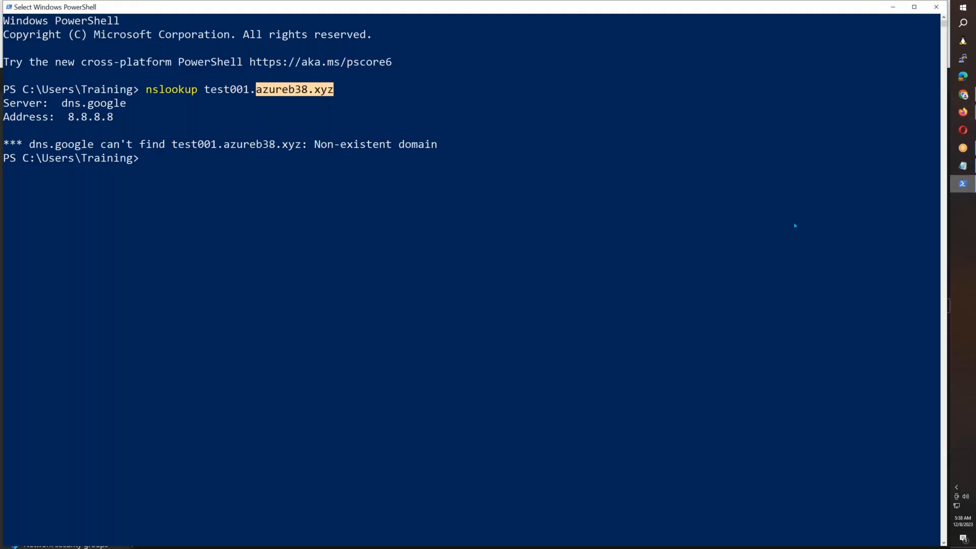
key(Up)
key(Return)
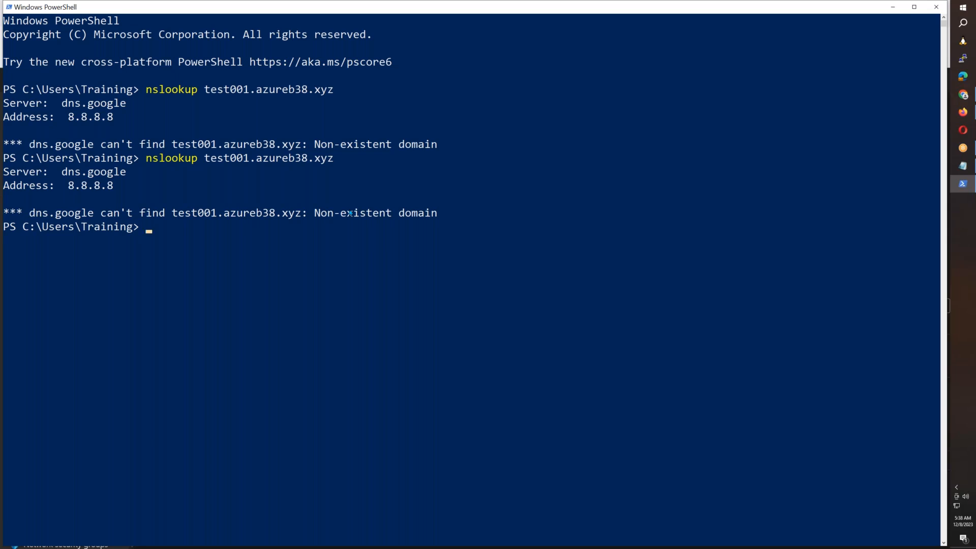
- Switch to Firefox, close the Dot TK page, search Google for "google dig" in a new tab and open the Google Apps Toolbox Dig tool
click(963, 112)
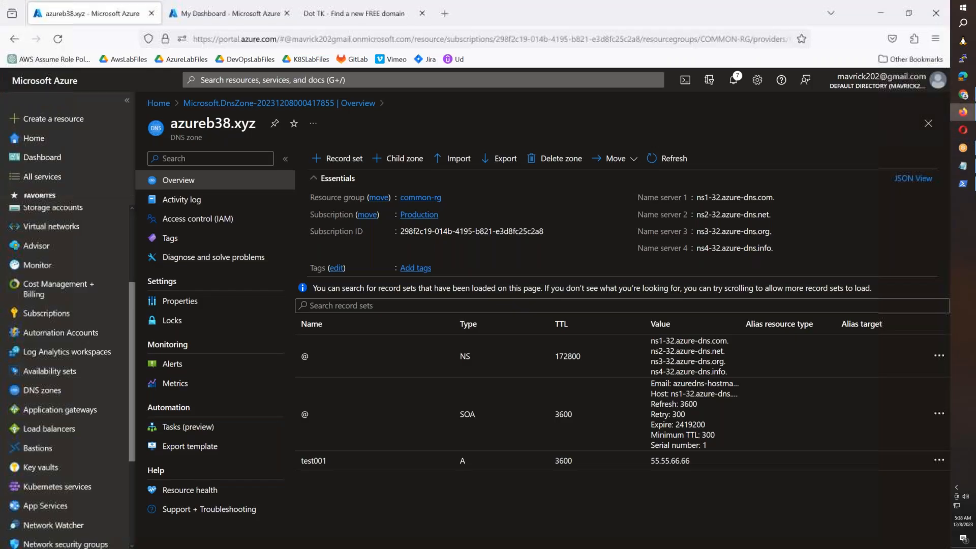
click(443, 12)
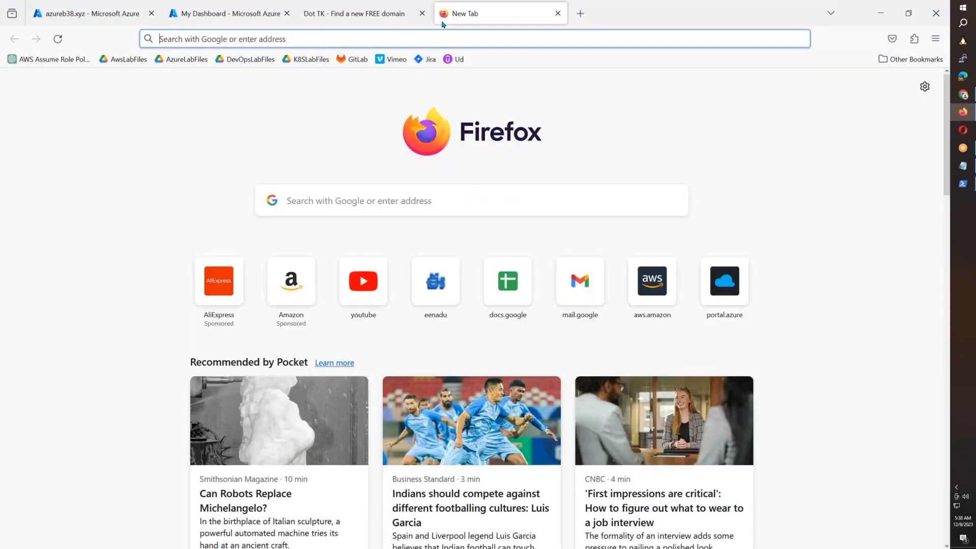
click(422, 13)
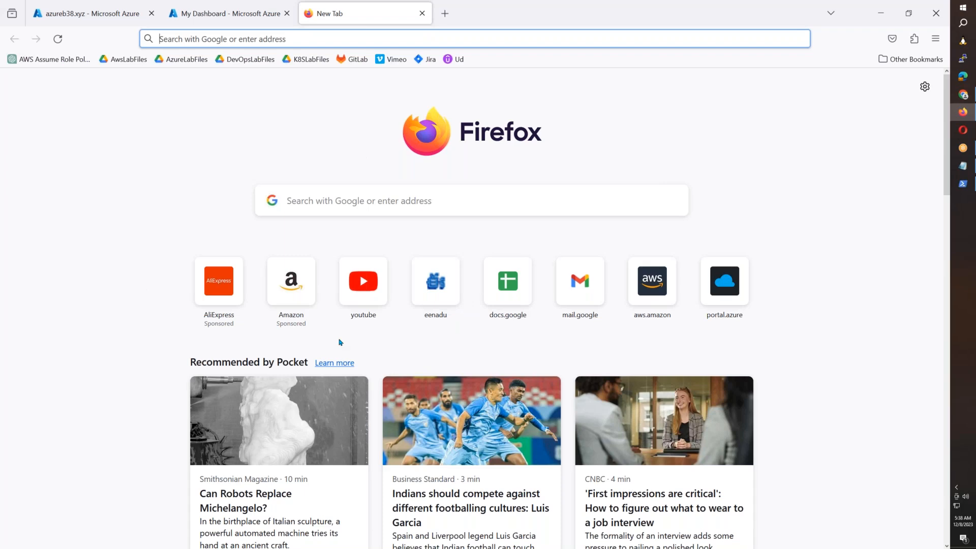
text(google.com)
key(Return)
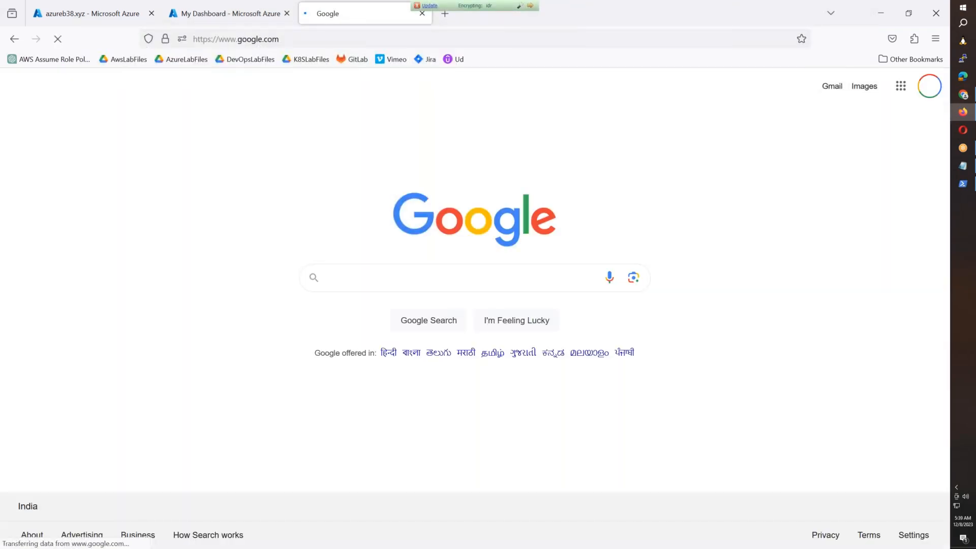
text(goo)
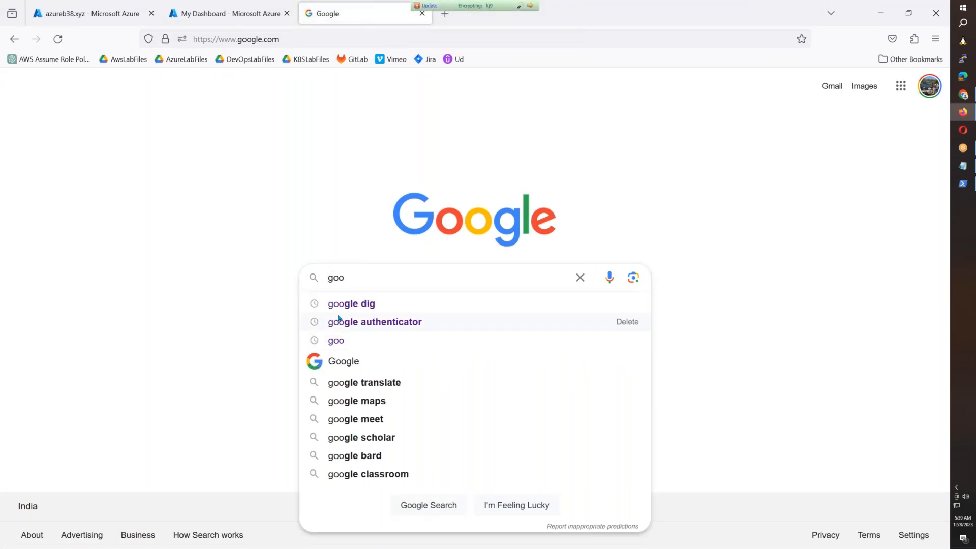
click(340, 312)
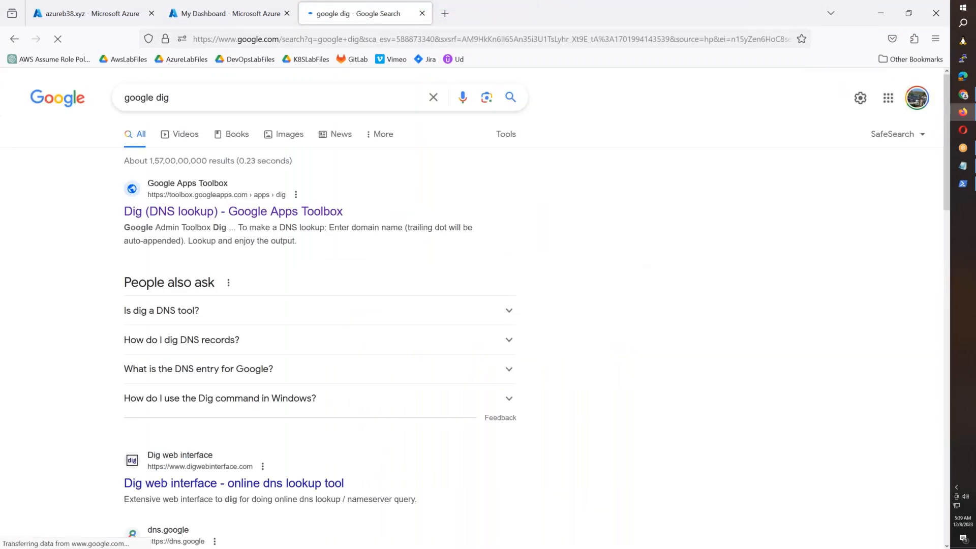
click(251, 222)
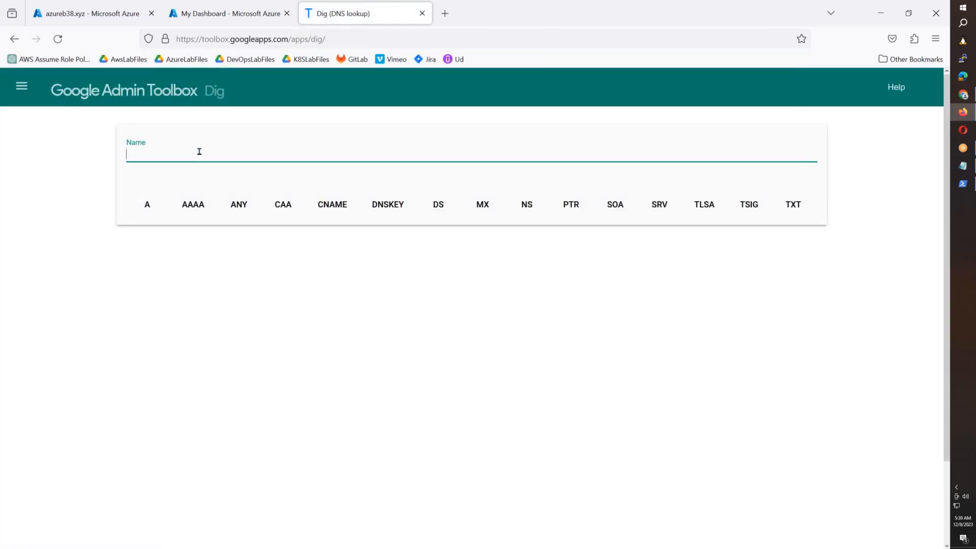
- Look up test001.azureb38.xyz in the Dig tool using the ANY record type
text(test)
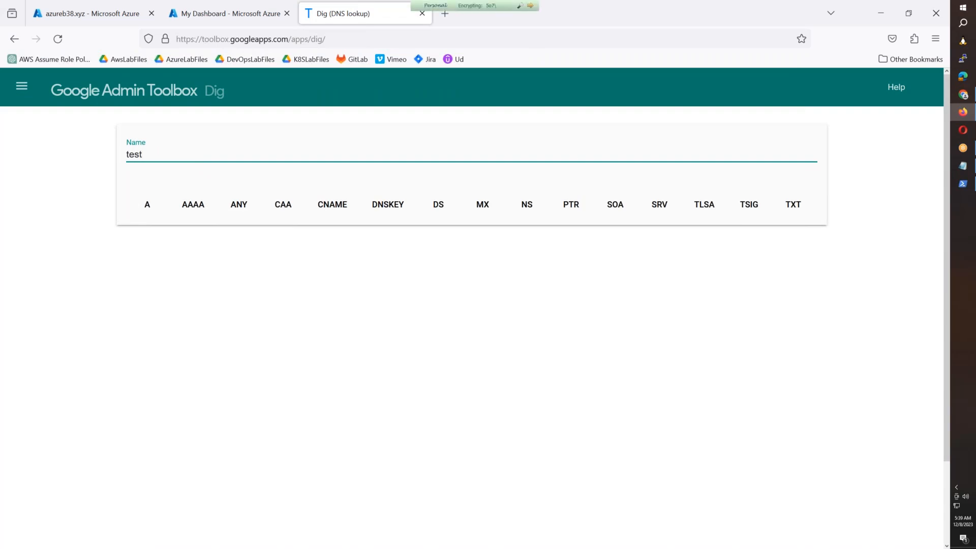
text(001.azureb38.xyz)
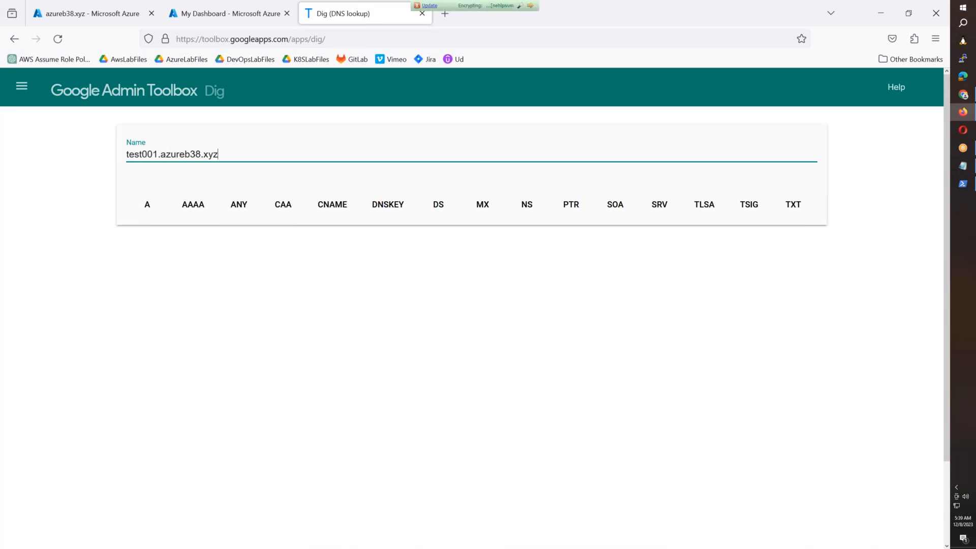
click(234, 205)
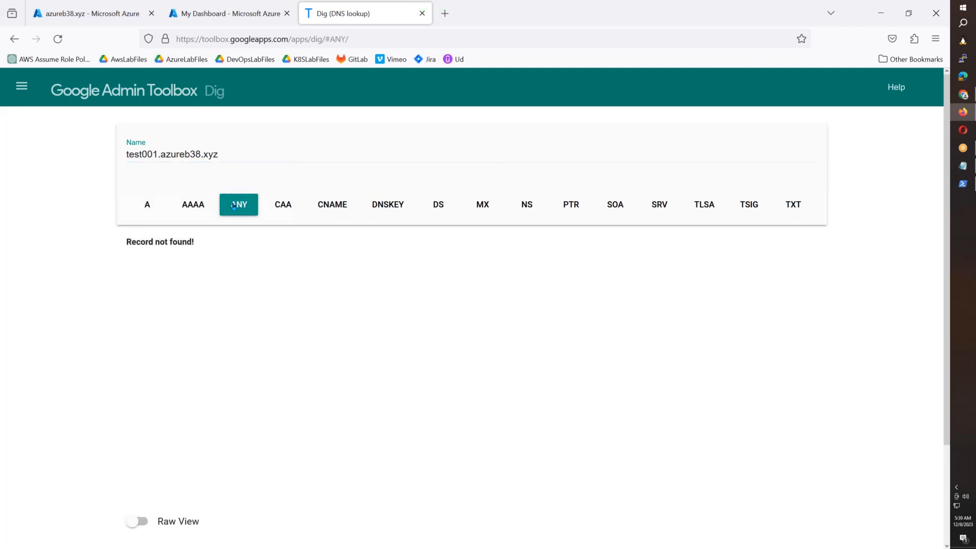
click(284, 203)
click(249, 212)
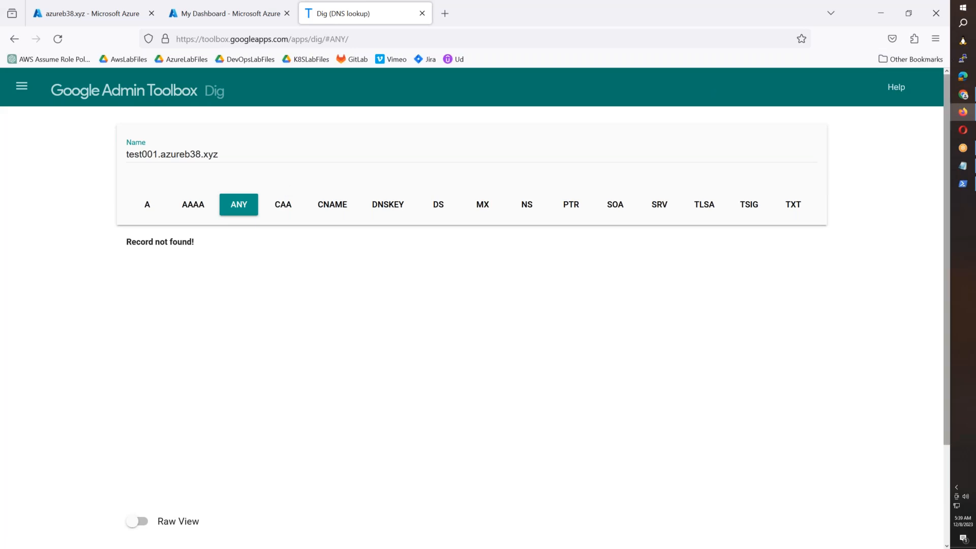
- Review GoDaddy's test001 value and the Azure DNS zone's records and name servers side by side, ending on GoDaddy's DNS page in Chrome
click(963, 100)
drag(491, 290, 426, 287)
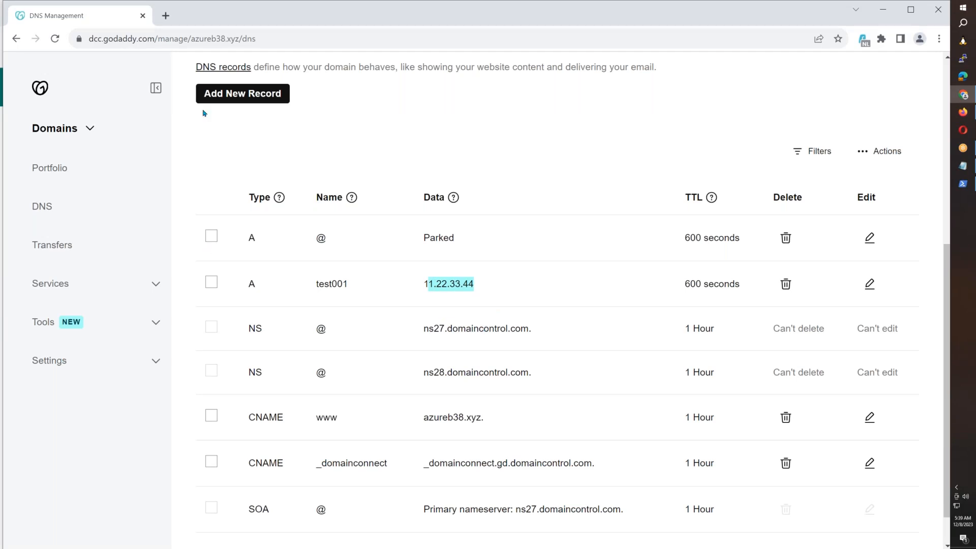
click(962, 112)
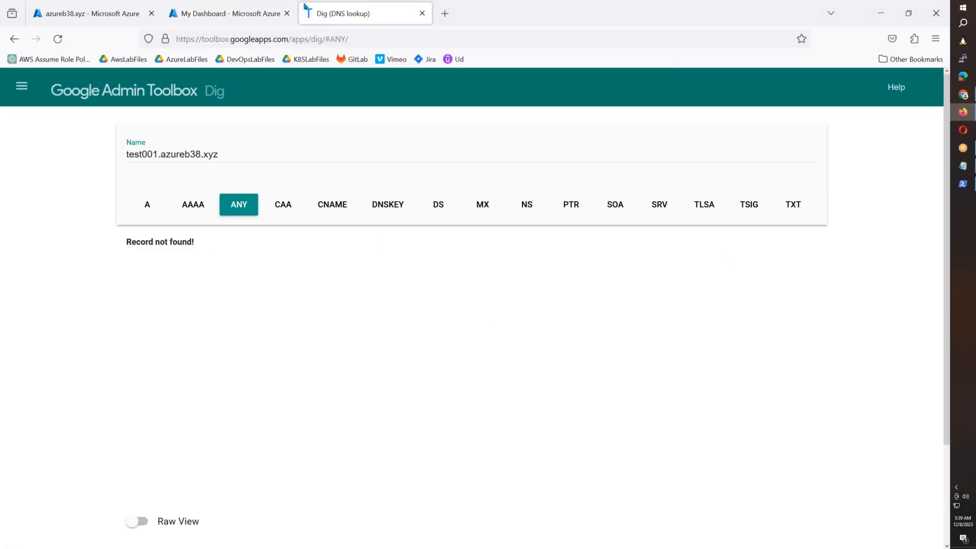
click(114, 20)
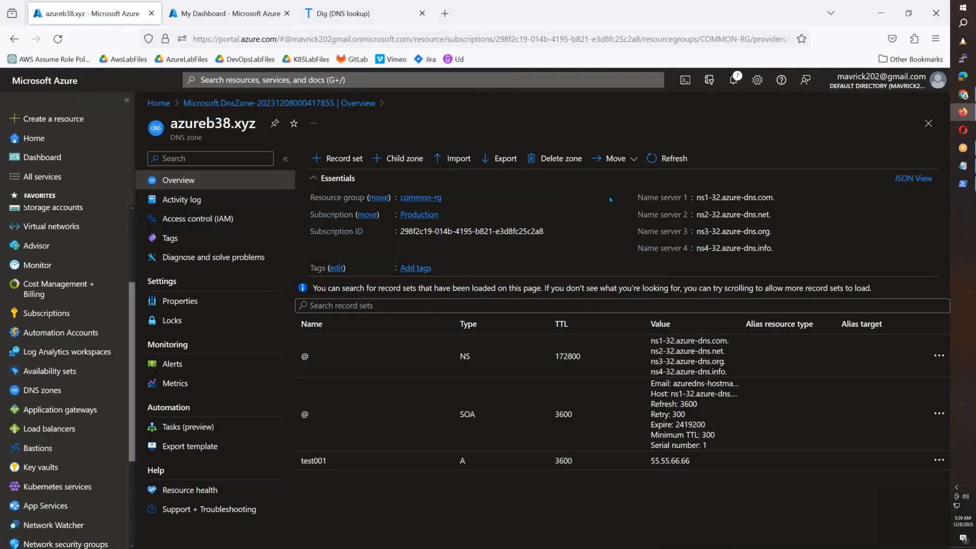
click(963, 95)
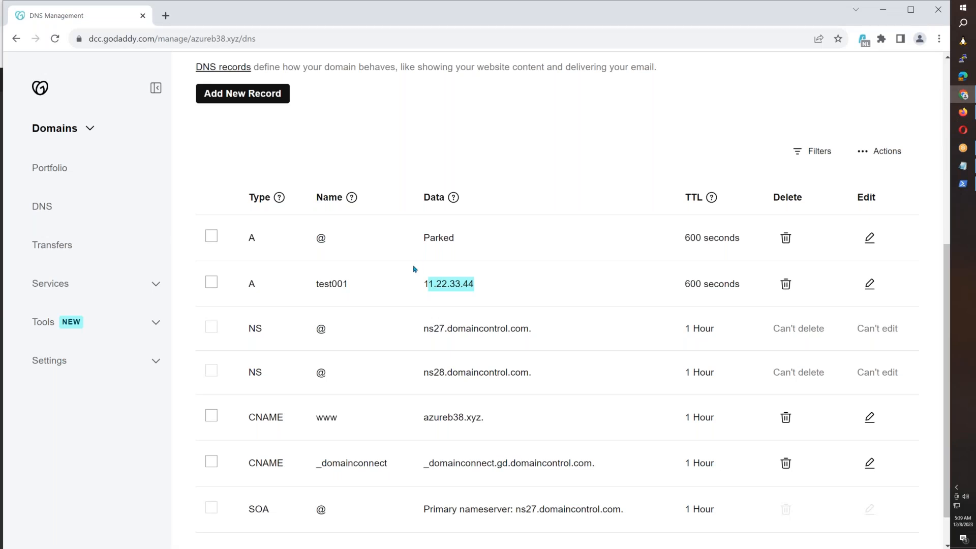
scroll(414, 270, up, 2)
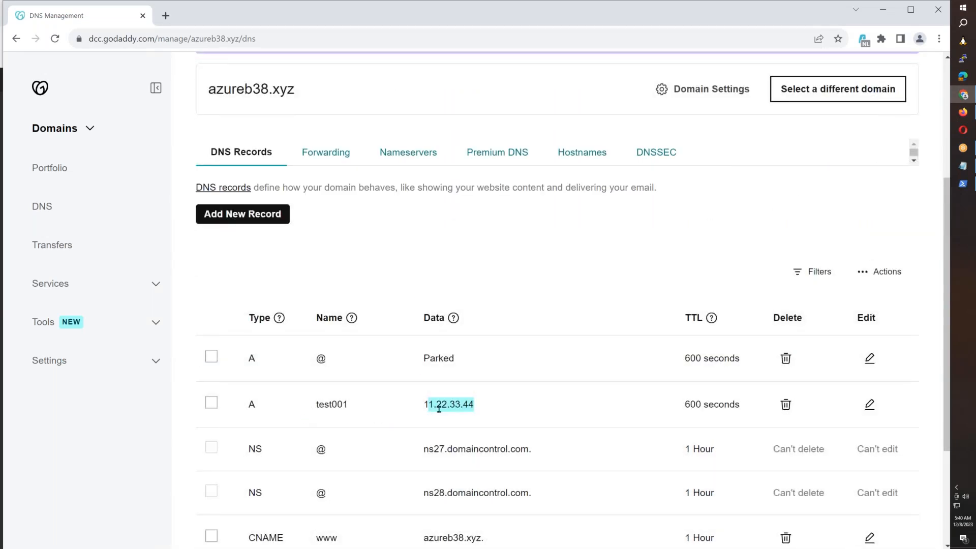
click(962, 112)
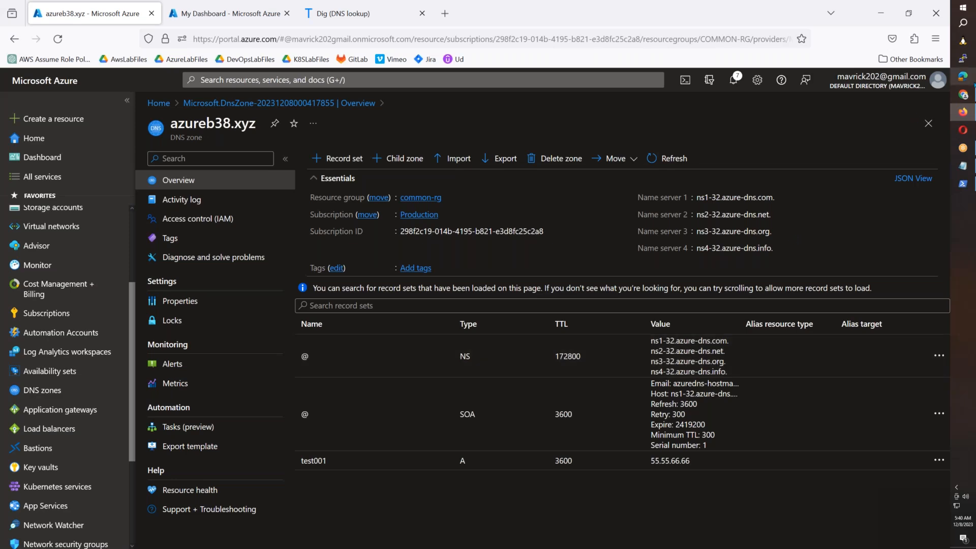
click(963, 95)
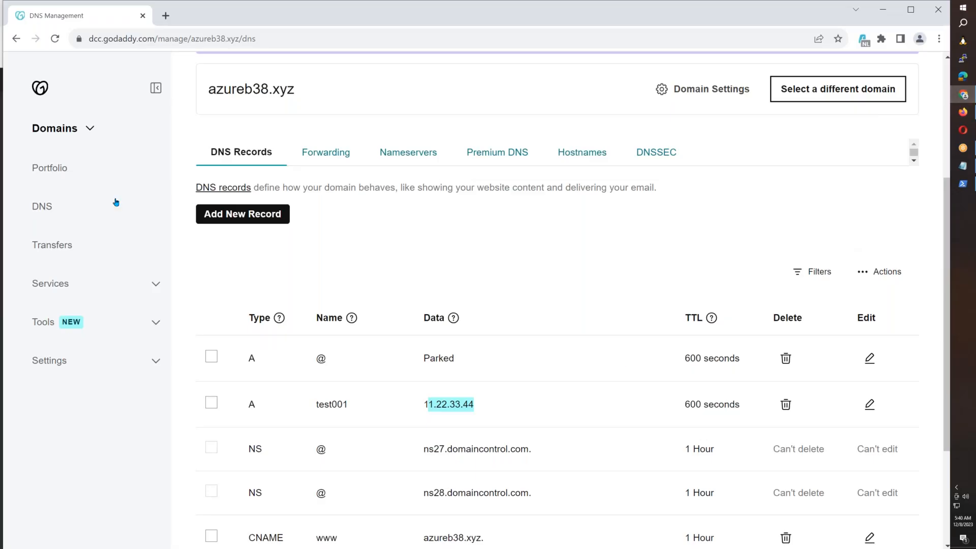
- Open the Nameservers settings of azureb38.xyz in GoDaddy and examine the default name servers assigned to the domain
click(40, 208)
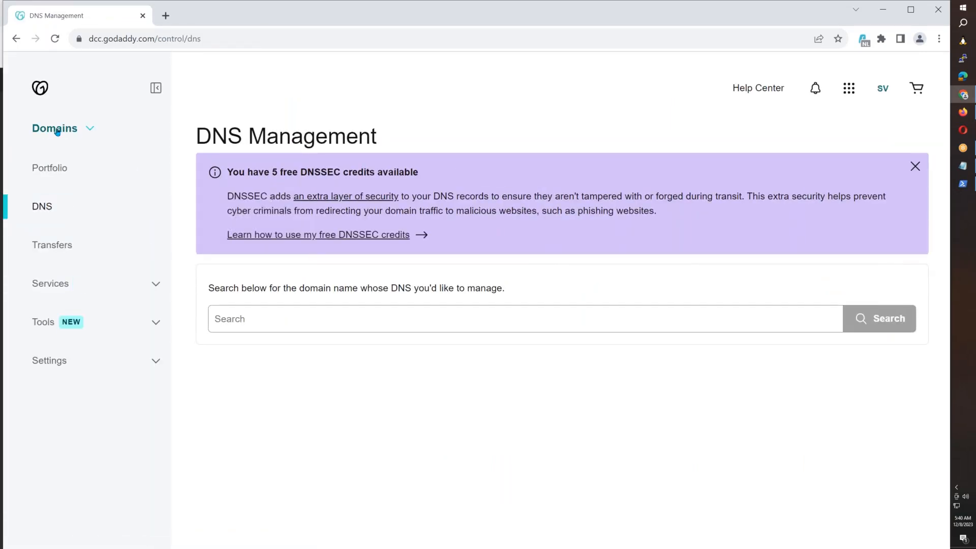
click(12, 43)
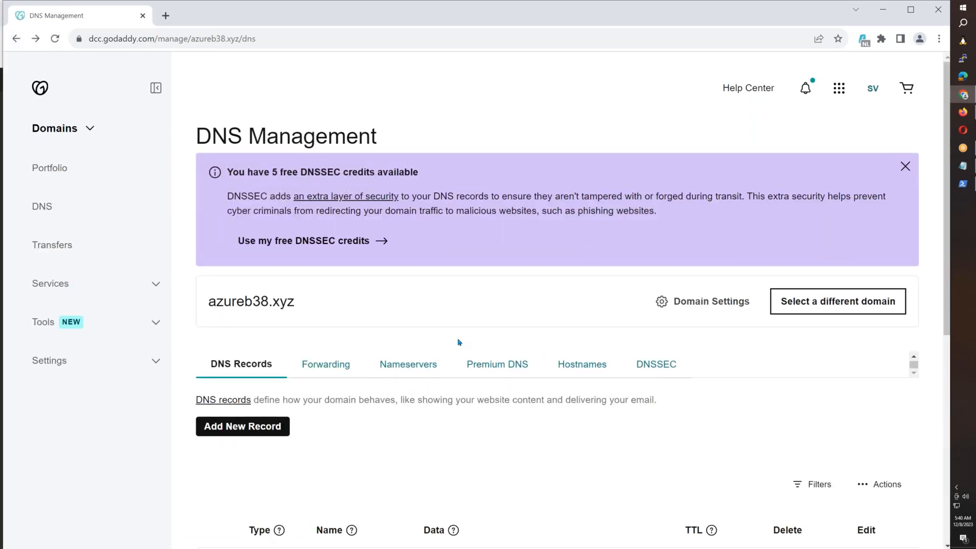
scroll(460, 342, down, 5)
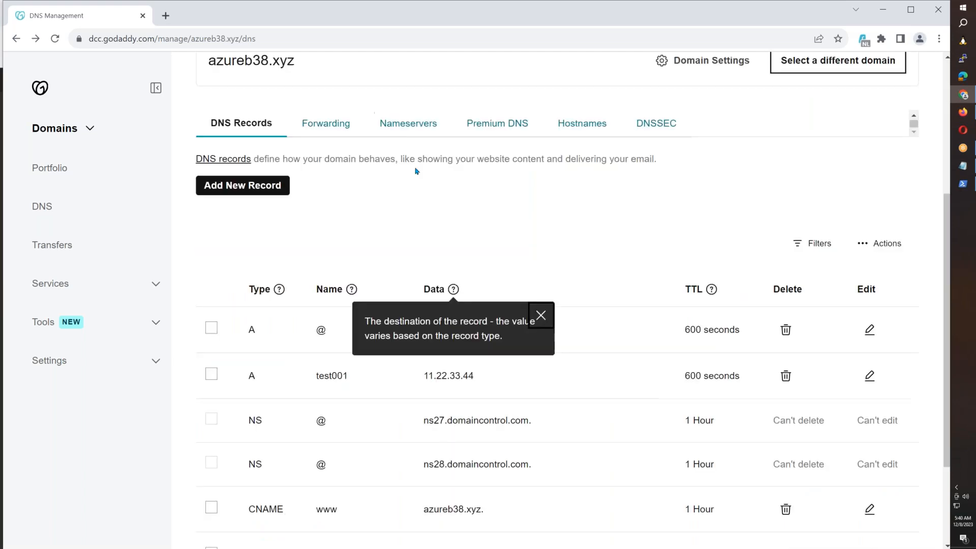
click(414, 126)
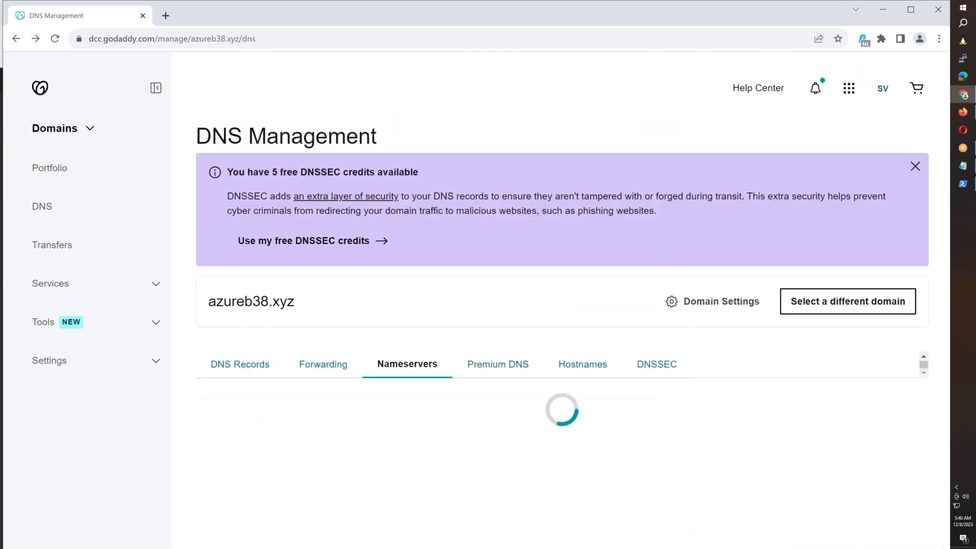
scroll(664, 263, down, 1)
drag(311, 437, 206, 438)
drag(344, 486, 192, 478)
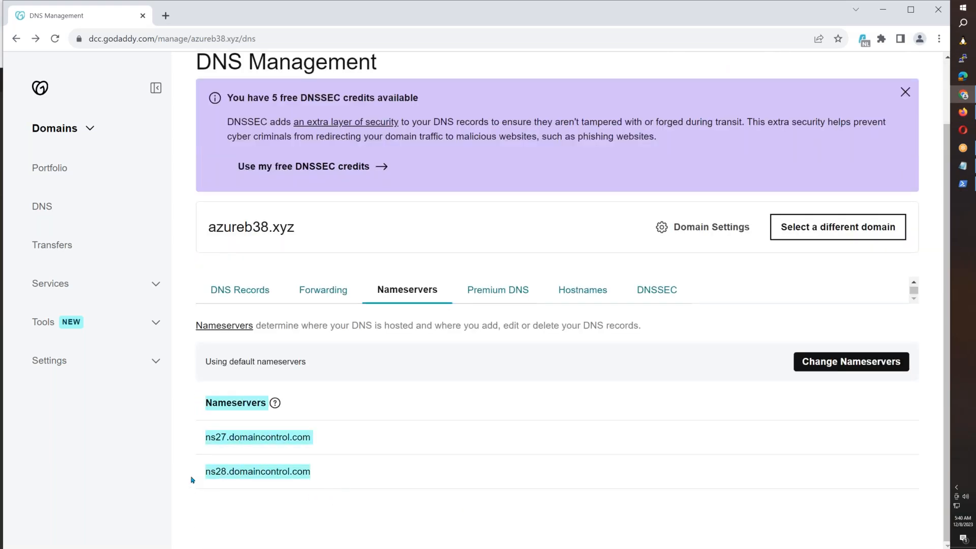
click(445, 480)
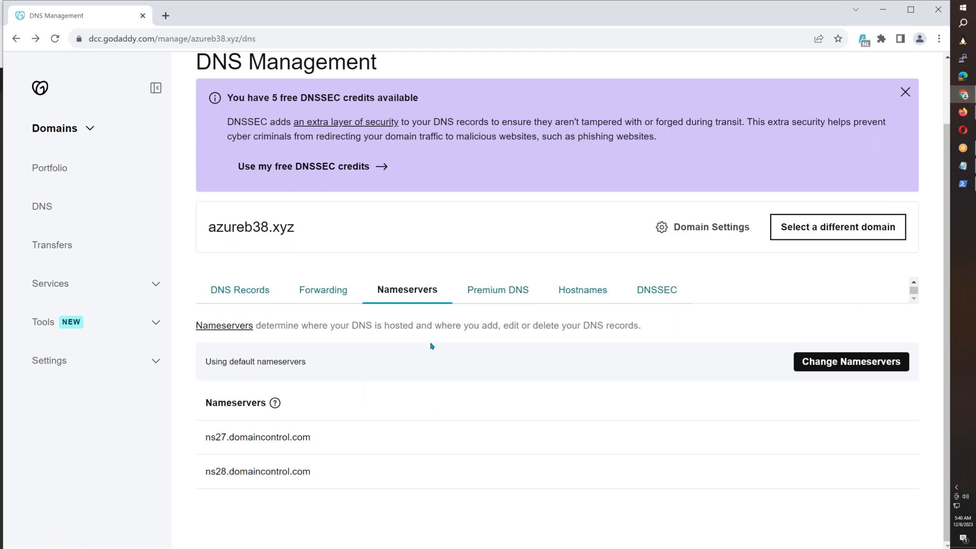
- Switch to Windows PowerShell and rerun the nslookup query for test001.azureb38.xyz
click(968, 182)
key(Up)
key(Return)
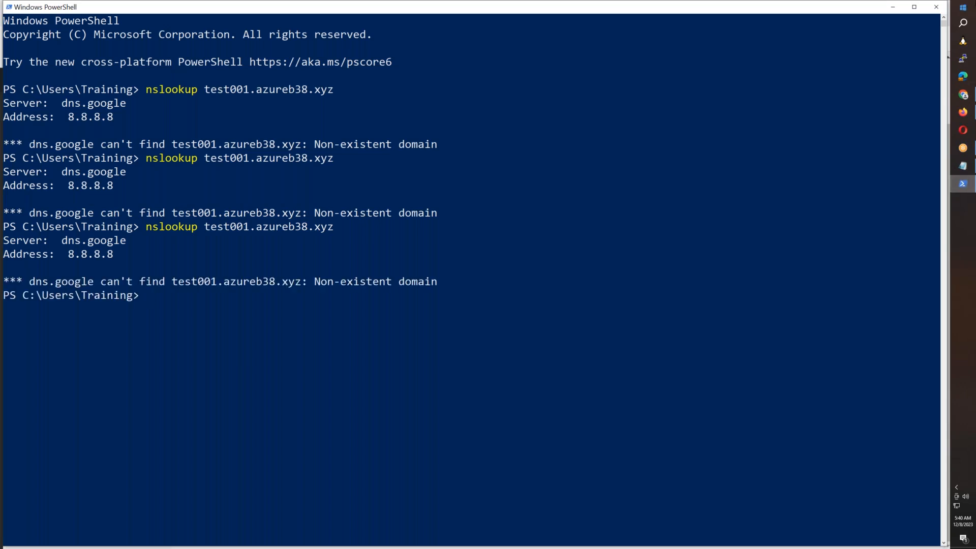
- Switch to the Dig tool in Firefox and look up test001.azureb38.xyz again with the ANY record type
click(962, 111)
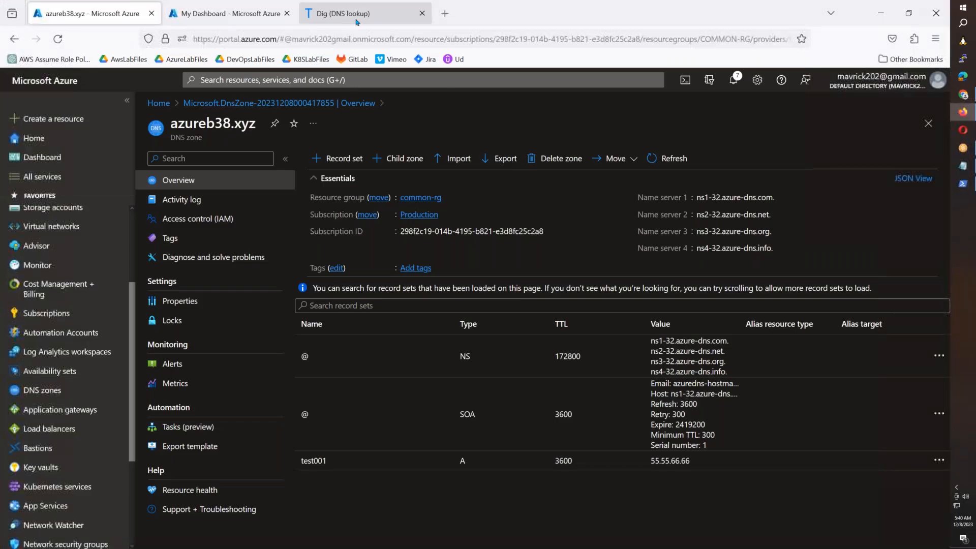
click(364, 13)
click(279, 213)
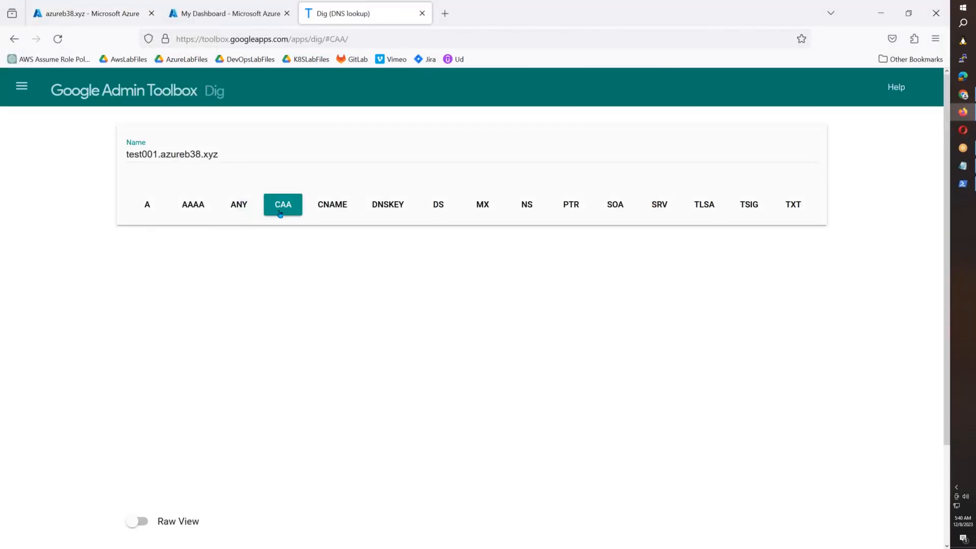
click(235, 209)
click(234, 151)
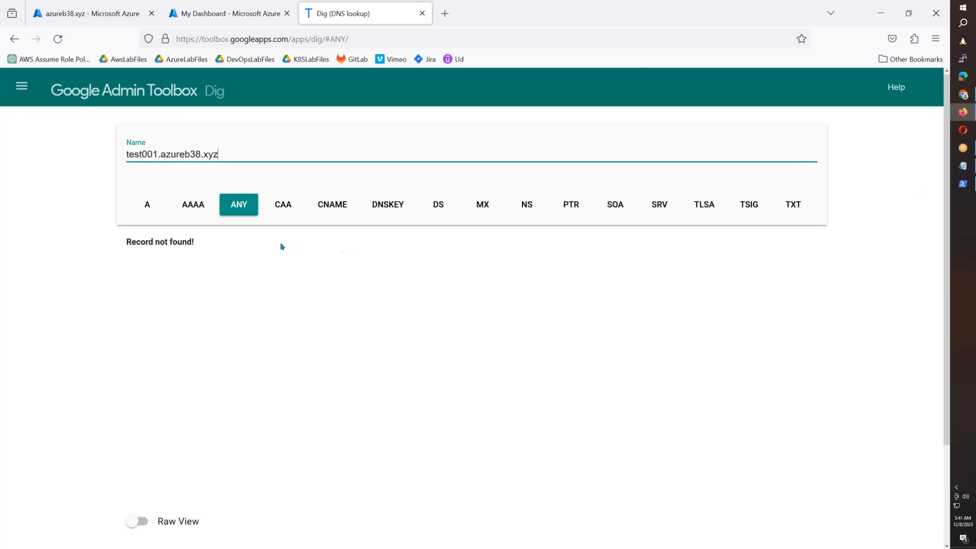
- Switch to GoDaddy in Chrome, start changing the nameservers of azureb38.xyz to custom ones and add fields for four nameservers
mouse_move(963, 94)
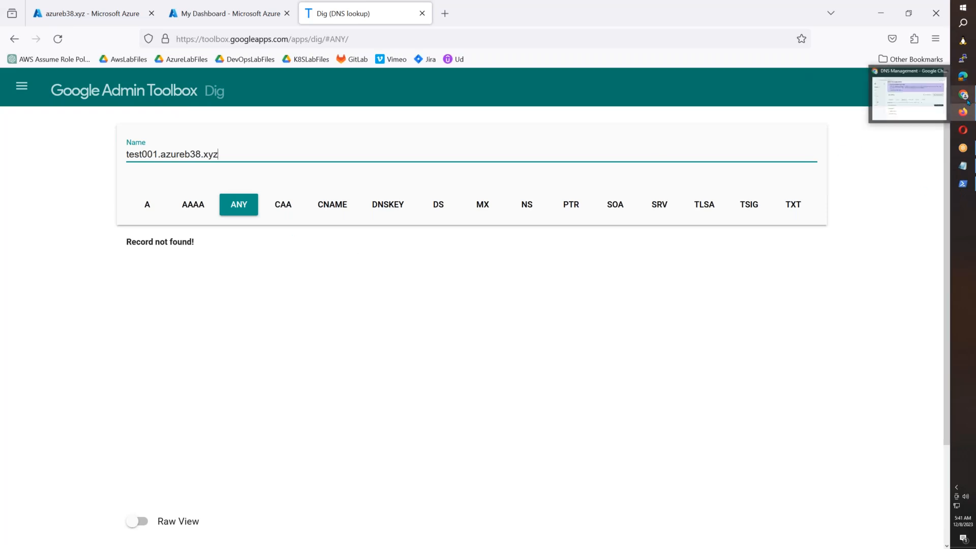
click(908, 102)
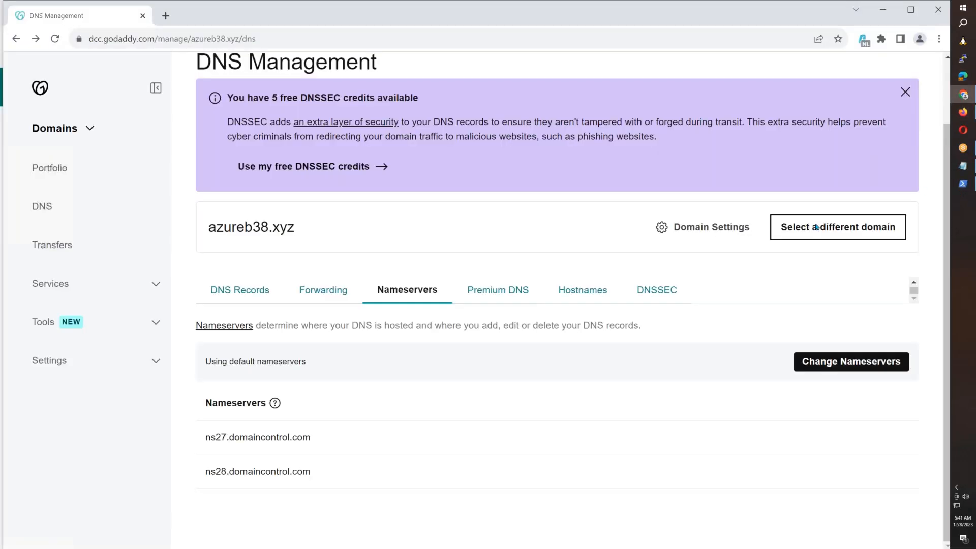
click(850, 367)
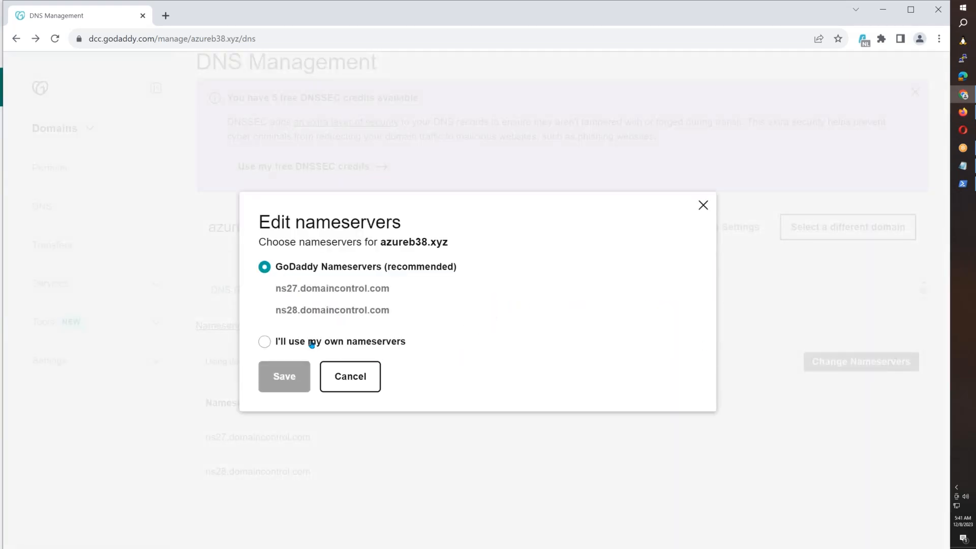
click(312, 344)
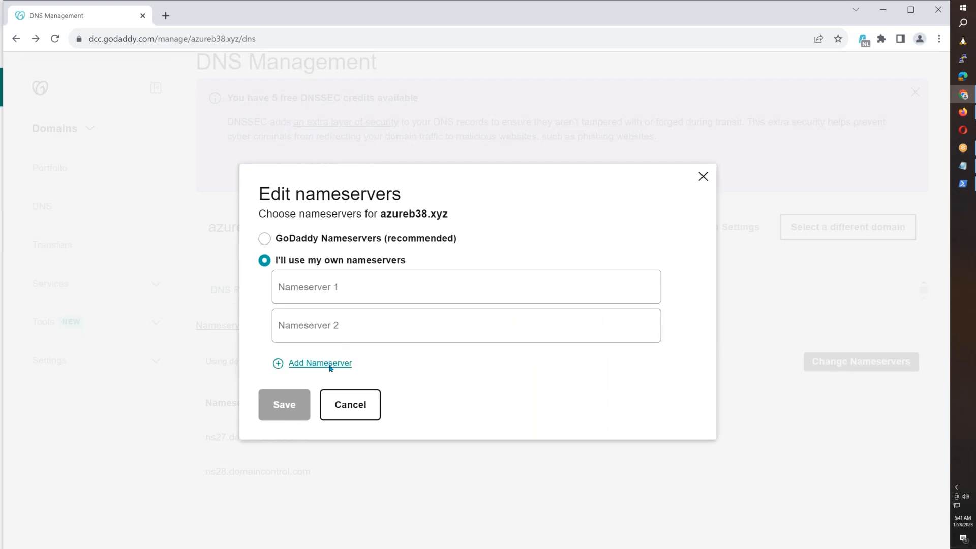
click(330, 363)
click(331, 385)
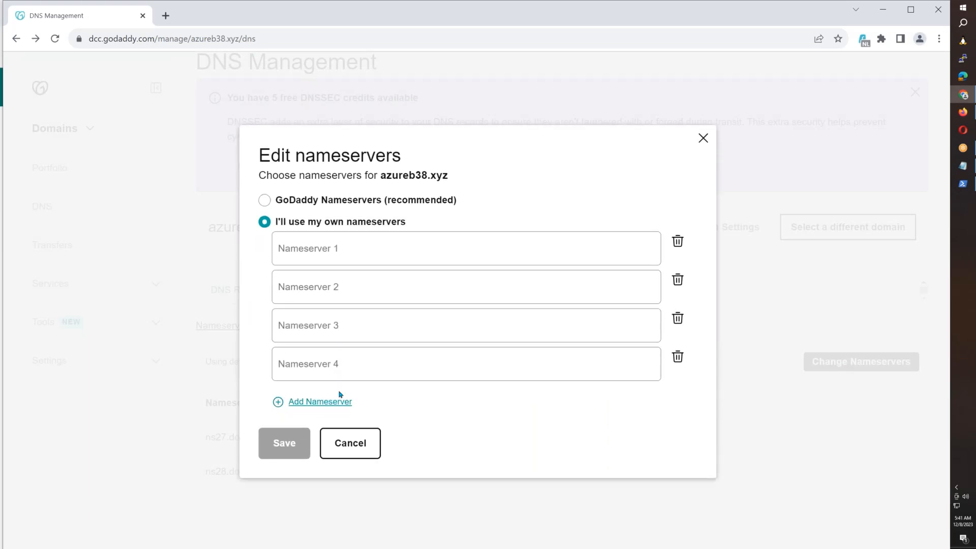
- Copy the four name servers from the NS record of the Azure DNS zone in Firefox and paste them into GoDaddy's Nameserver 1 field
click(963, 113)
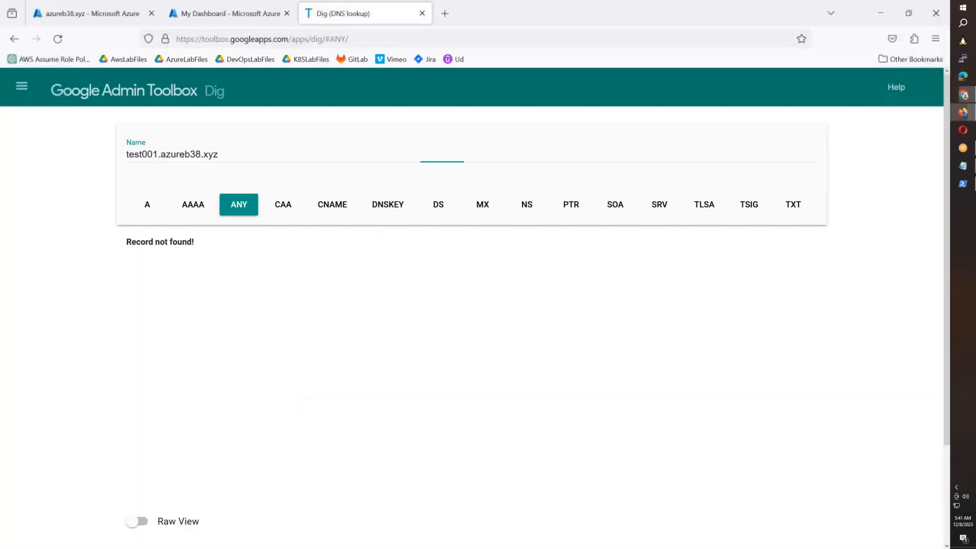
click(89, 13)
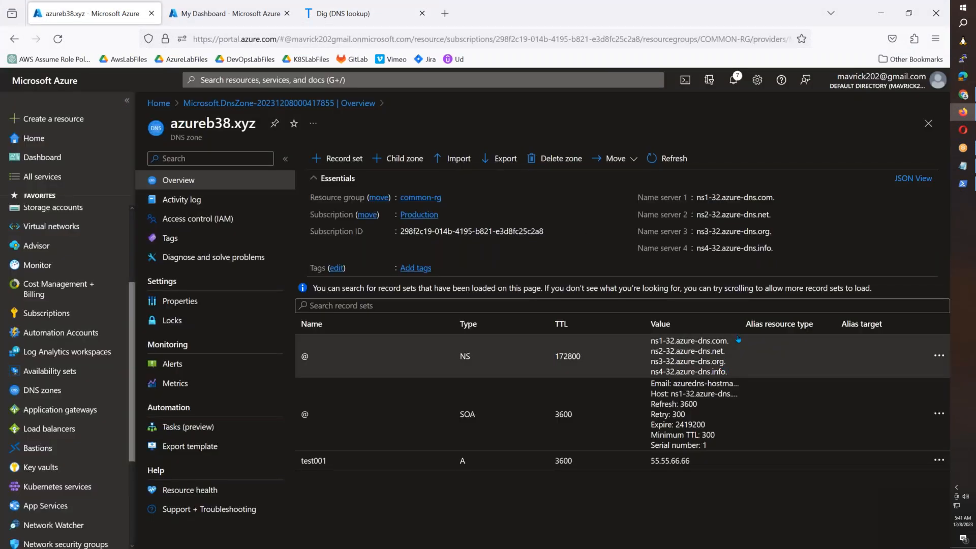
drag(742, 320, 815, 321)
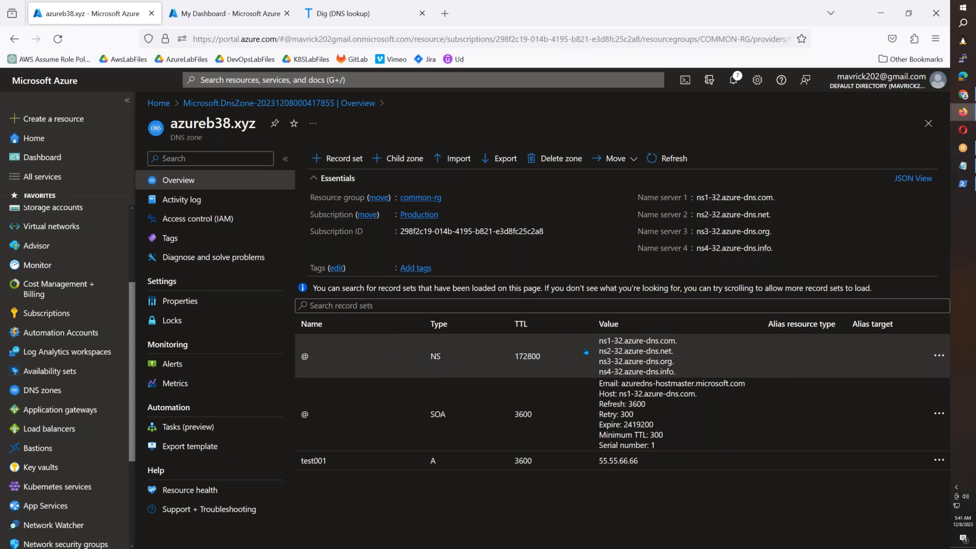
drag(601, 347, 685, 380)
key(ctrl+c)
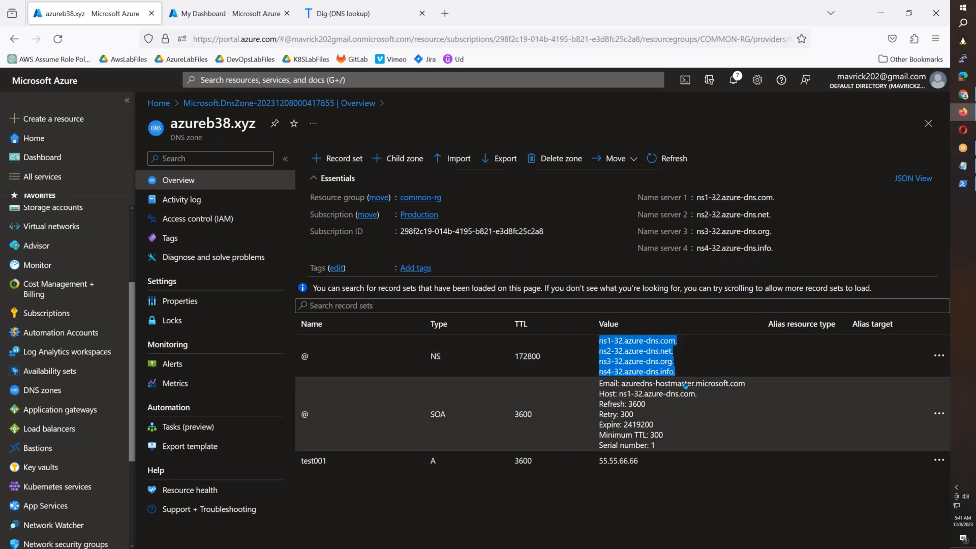
click(964, 96)
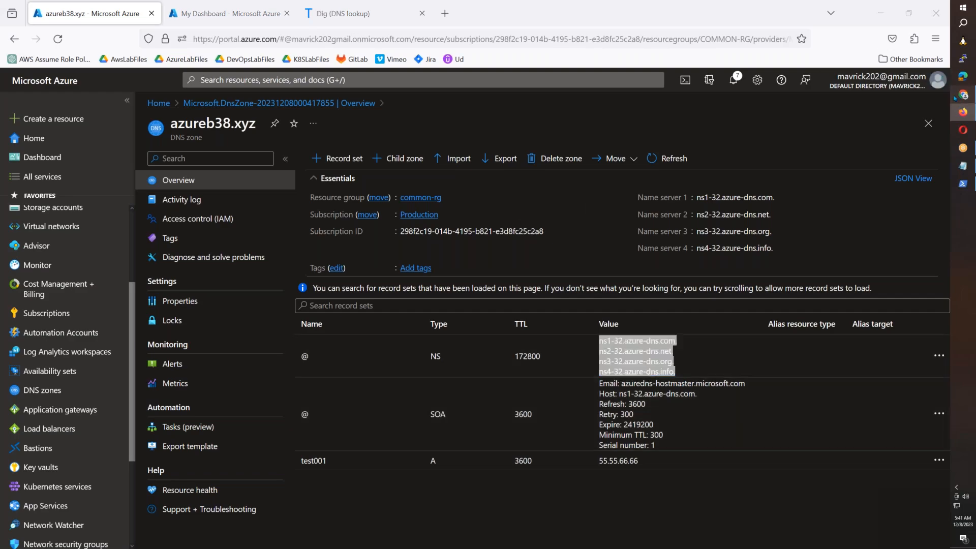
click(332, 246)
key(ctrl+v)
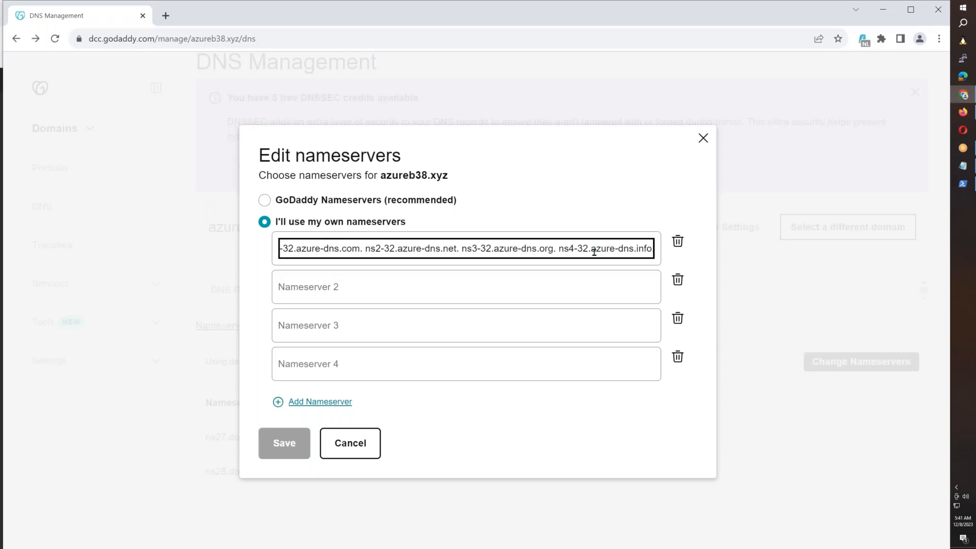
- Move ns4-32.azure-dns.info, ns3-32.azure-dns.org and ns2-32.azure-dns.net out of the first field into Nameserver 4, 3 and 2 respectively
drag(560, 250, 651, 252)
key(ctrl+x)
click(384, 363)
key(ctrl+v)
drag(478, 249, 566, 250)
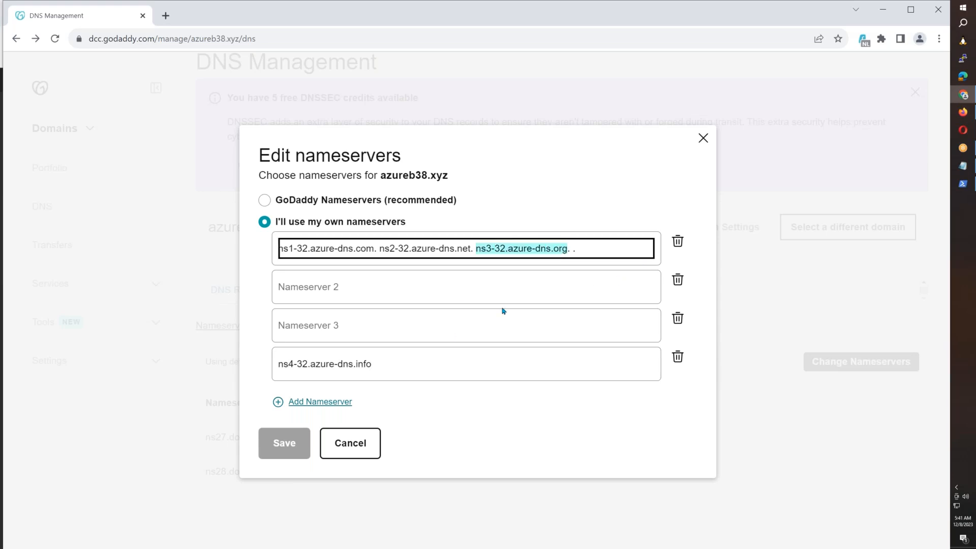
key(ctrl+x)
click(407, 325)
key(ctrl+v)
drag(379, 248, 470, 249)
key(ctrl+x)
click(329, 286)
key(ctrl+v)
- Trim Nameserver 1 to ns1-32.azure-dns.com without a trailing dot, check the other entries, save the nameservers and consent to the update
click(403, 253)
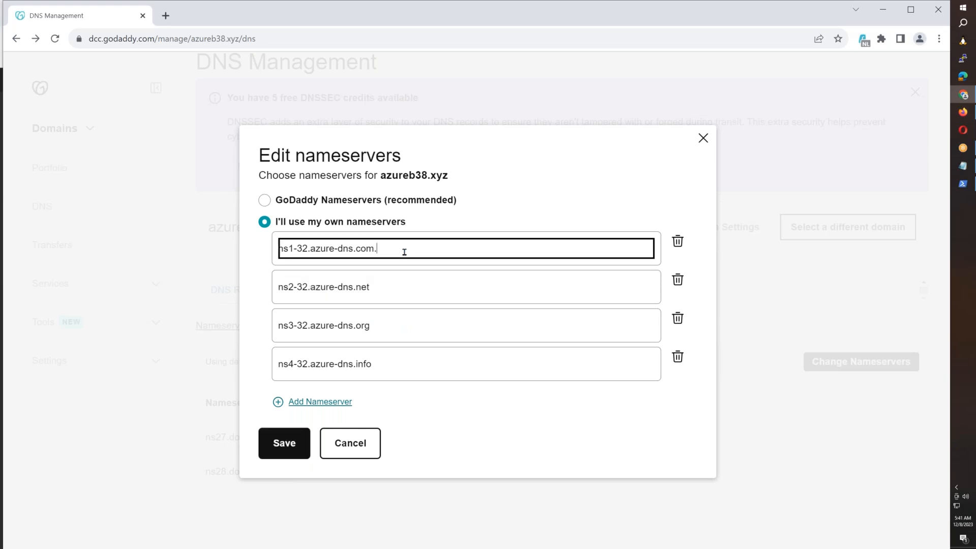
click(407, 285)
click(396, 325)
click(391, 362)
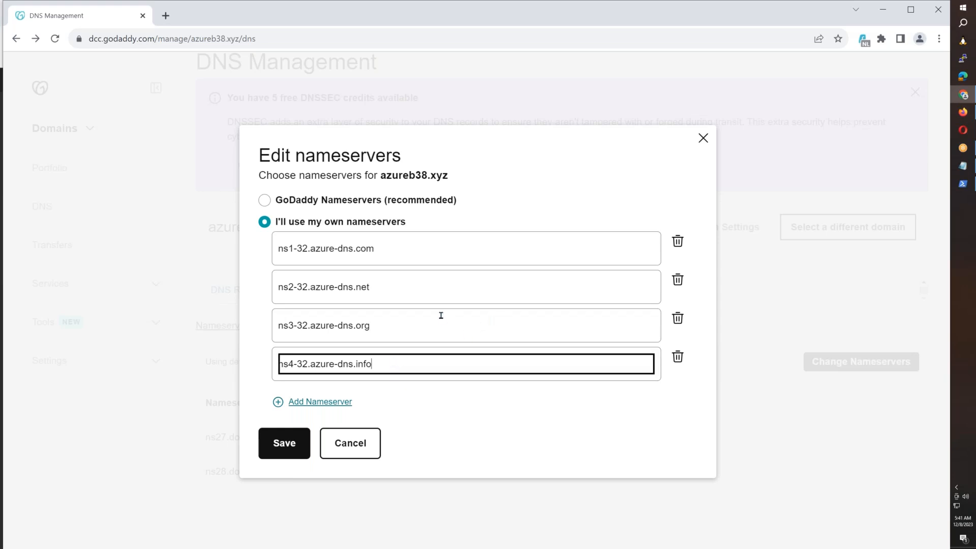
click(419, 254)
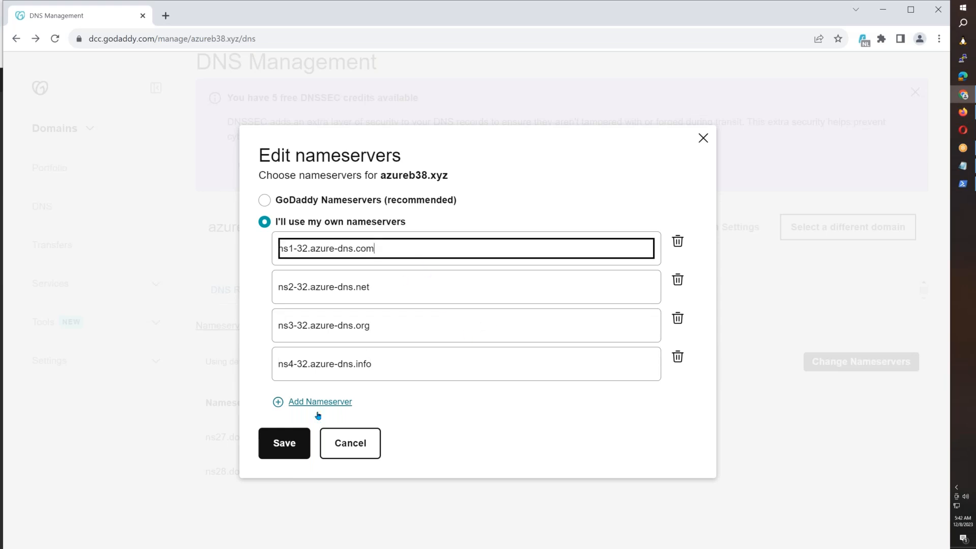
click(288, 444)
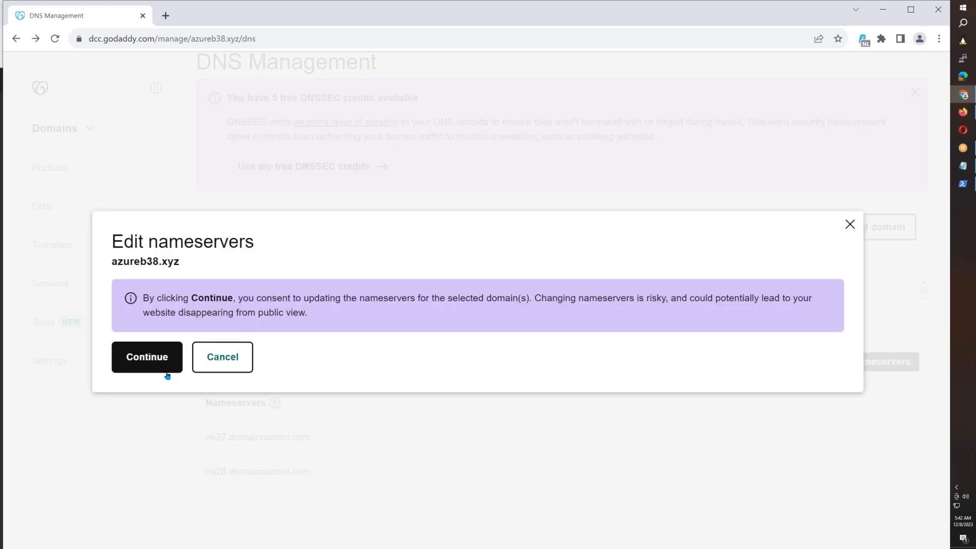
click(176, 368)
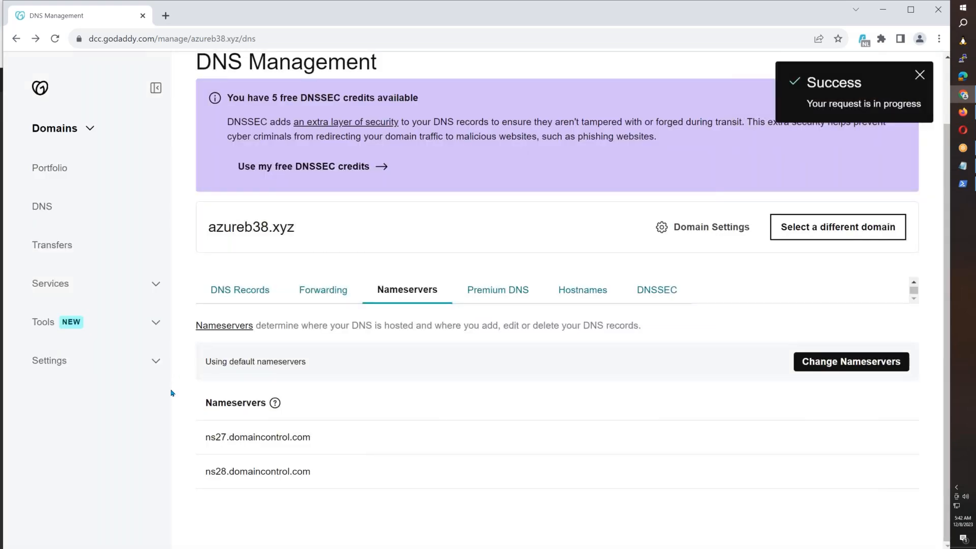
- Reload GoDaddy's DNS page and compare the domain's nameservers with those of the Azure DNS zone in Firefox
click(56, 48)
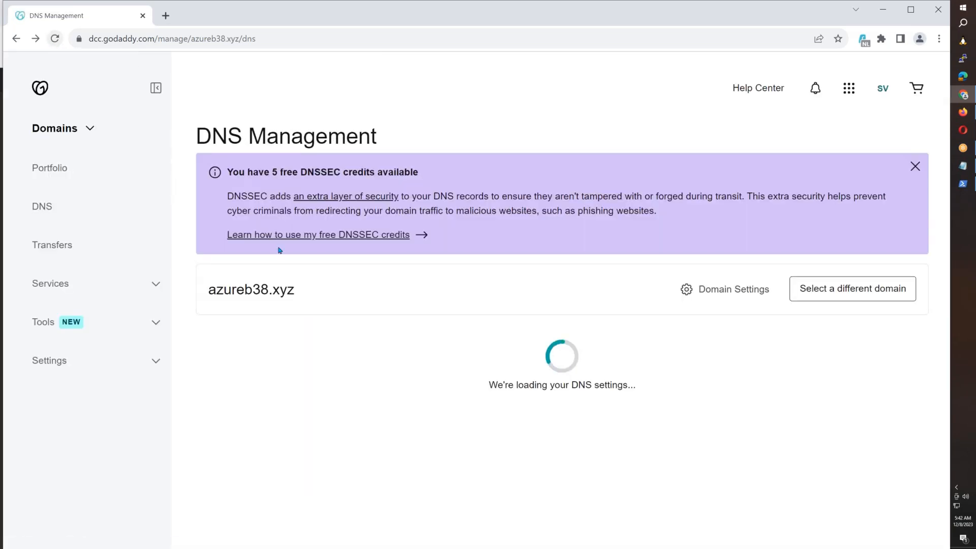
scroll(373, 387, down, 4)
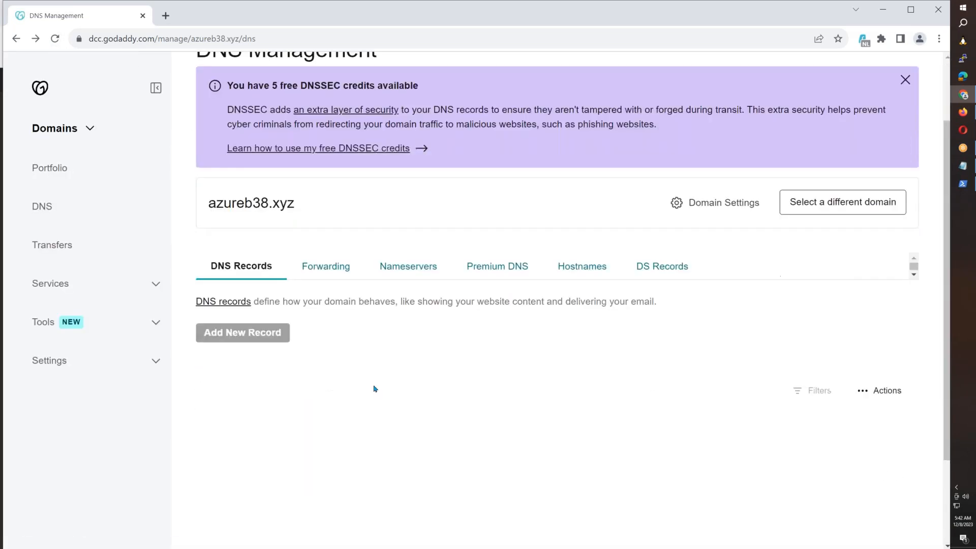
click(413, 156)
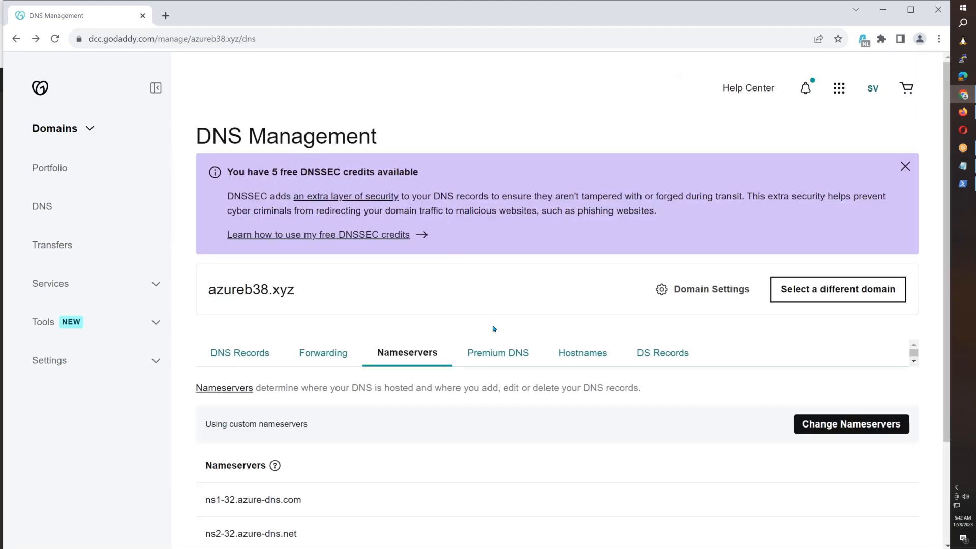
scroll(493, 329, down, 3)
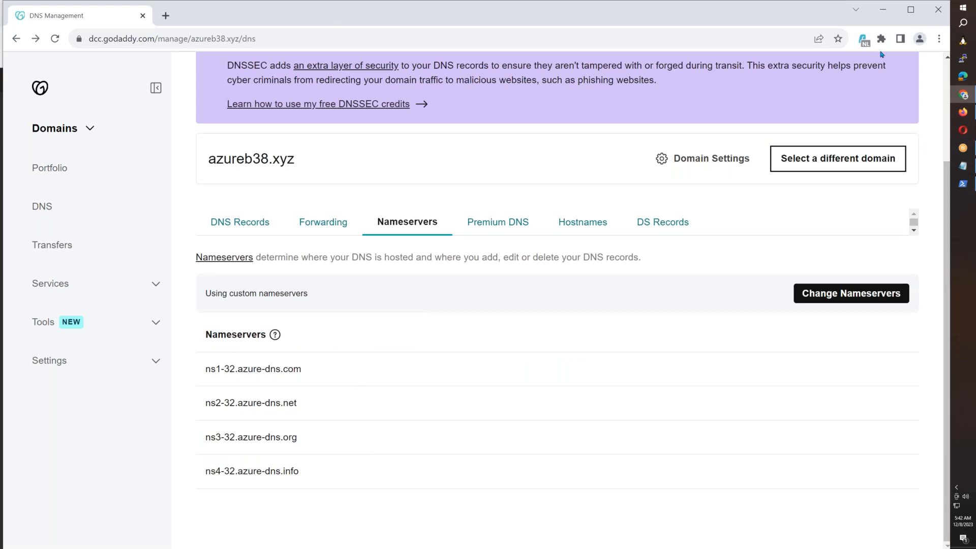
click(963, 112)
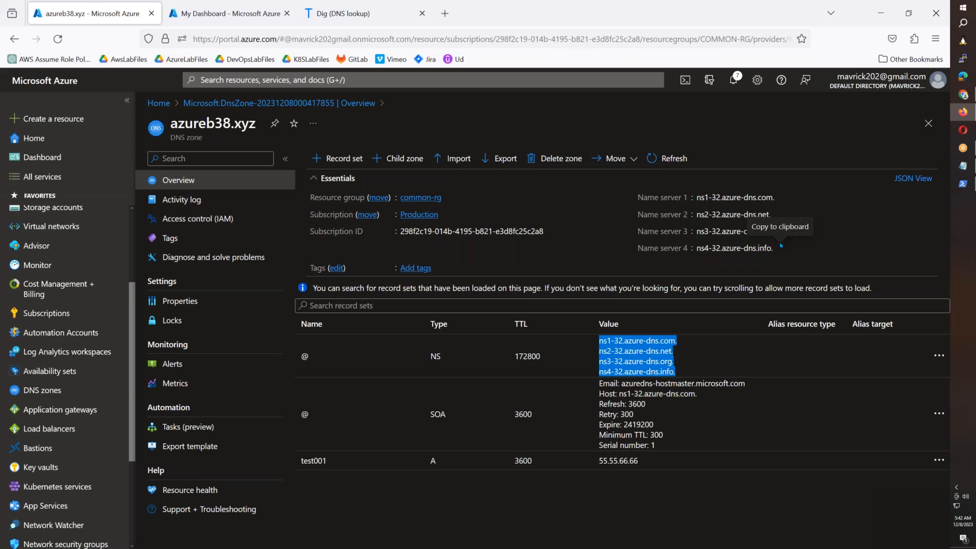
- Query test001.azureb38.xyz once more with nslookup in Windows PowerShell and return to the Azure portal in Firefox
click(962, 183)
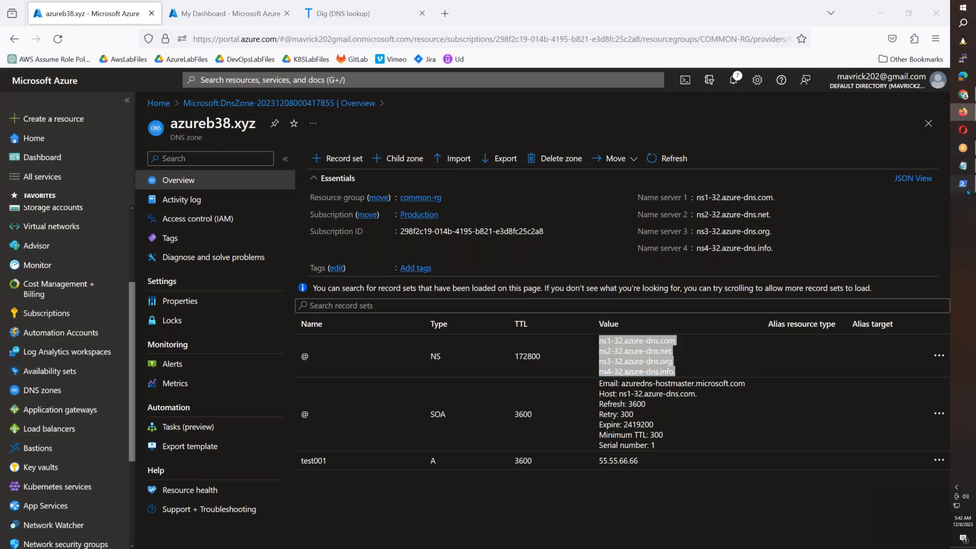
key(Up)
key(Return)
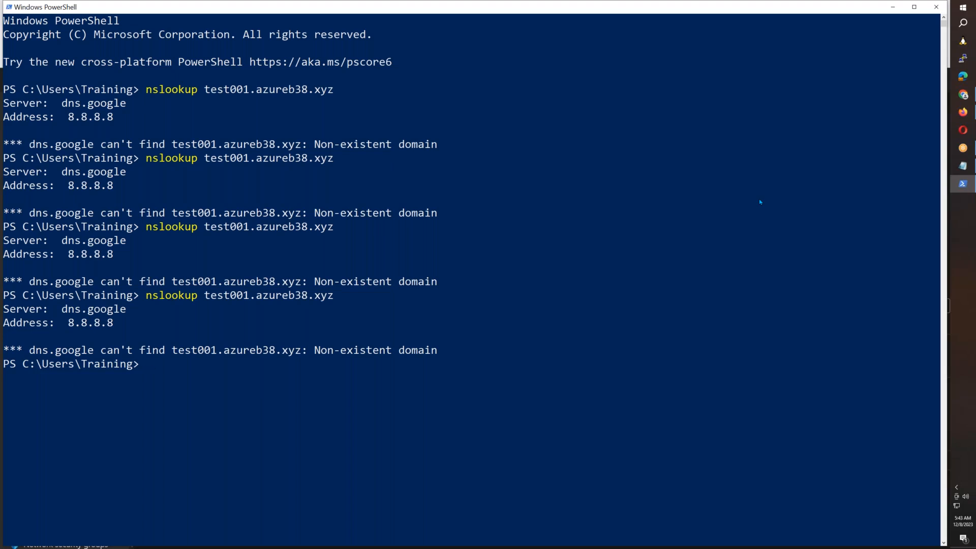
click(962, 111)
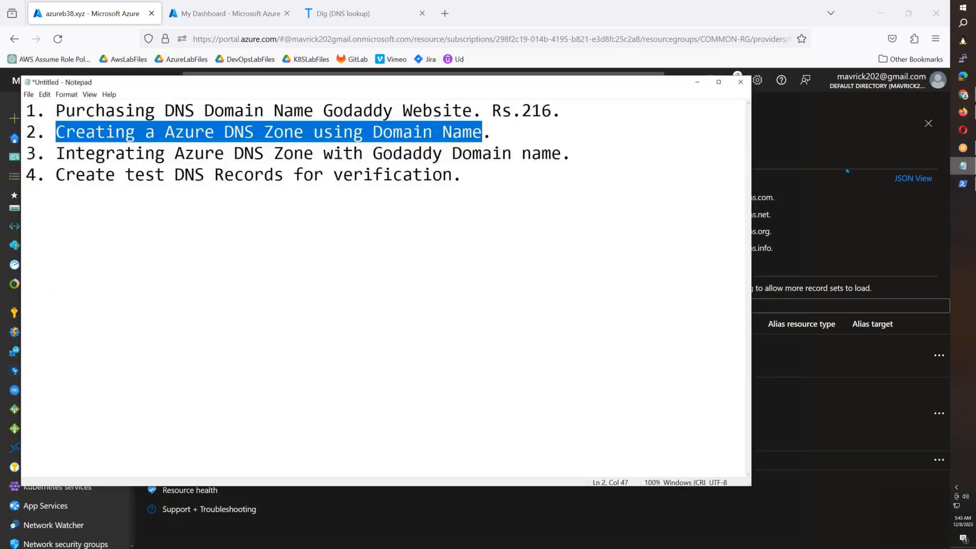
- Review items 3 and 4 of the task list in Notepad, highlighting each, and return to the Azure DNS zone in Firefox
click(962, 166)
drag(56, 153, 614, 147)
drag(487, 187, 58, 175)
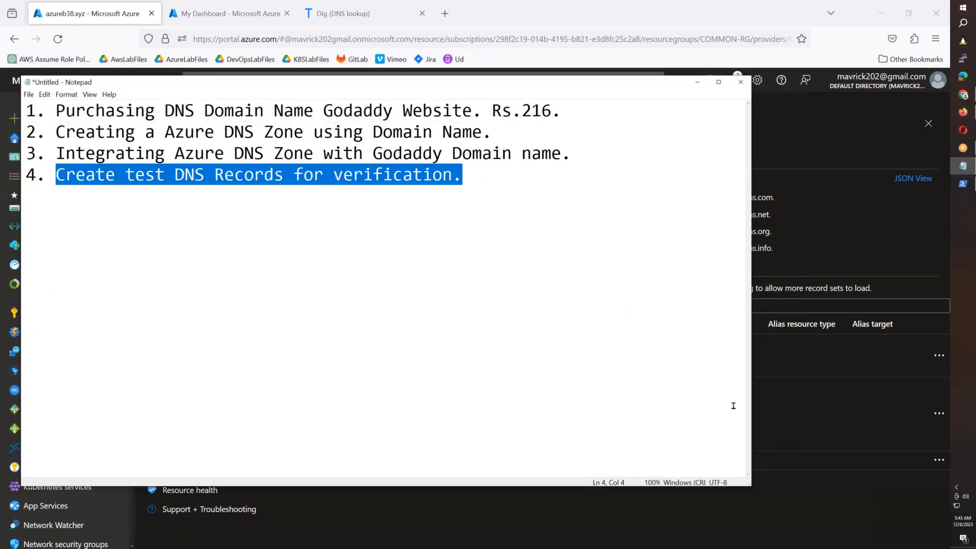
key(alt+Tab)
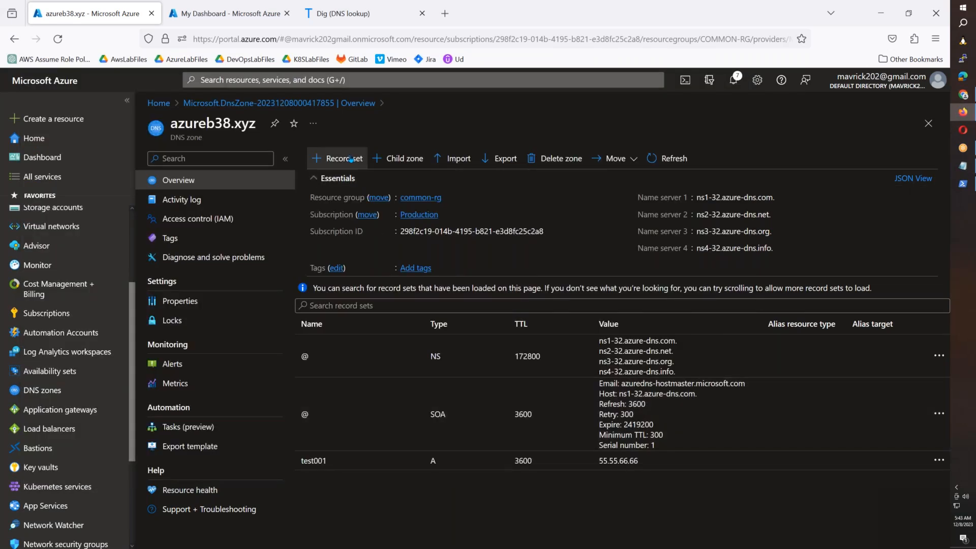
- Add an A record set named megastar with IP address 1.2.3.4 to the azureb38.xyz DNS zone
click(336, 158)
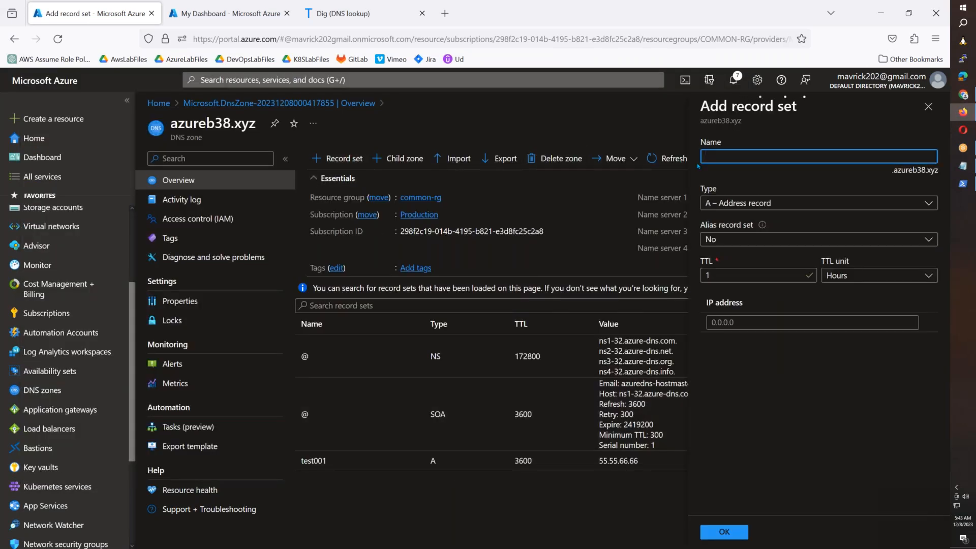
text(mega)
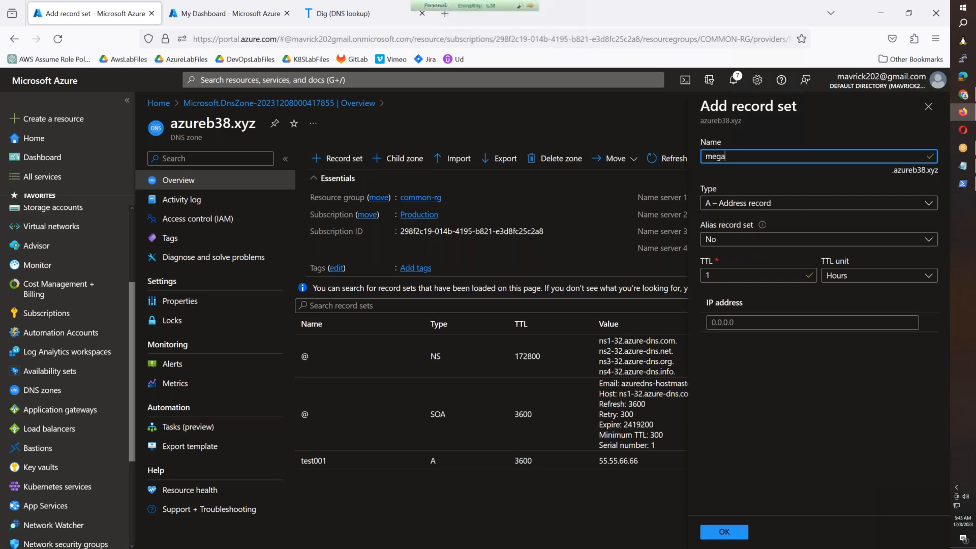
text(star)
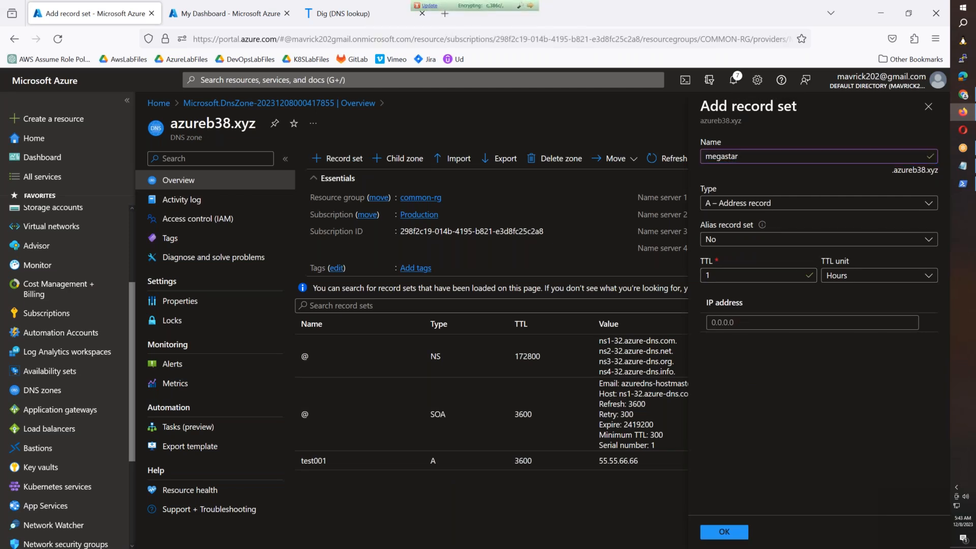
click(812, 322)
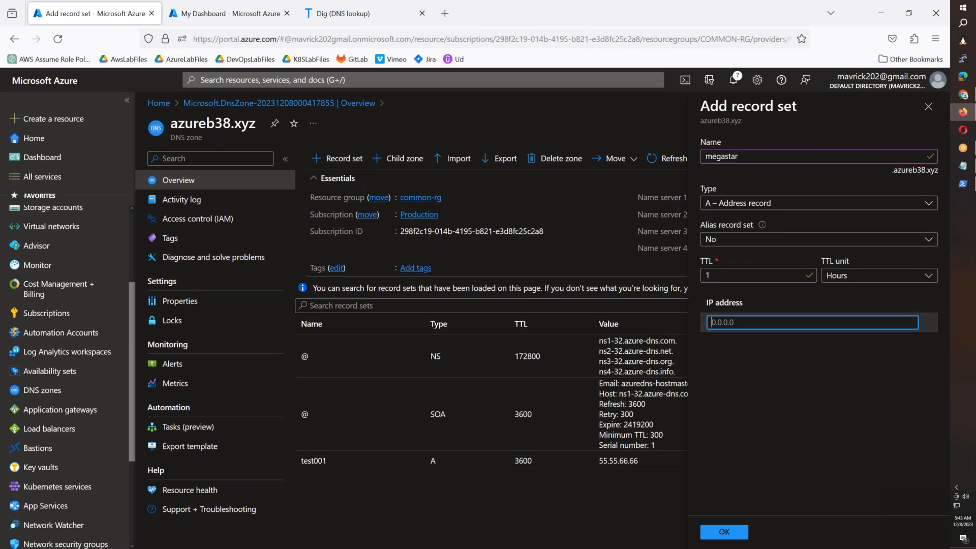
text(1.2.3.4)
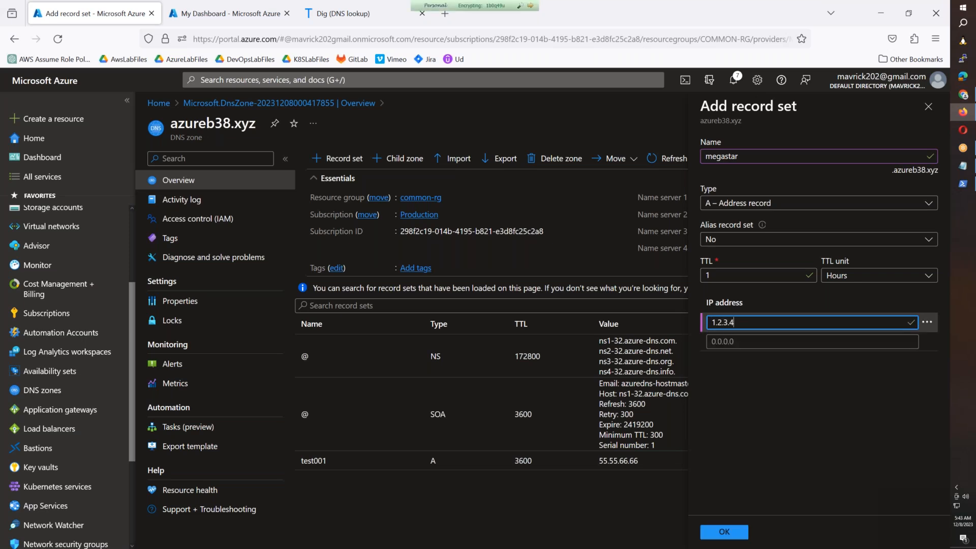
click(725, 532)
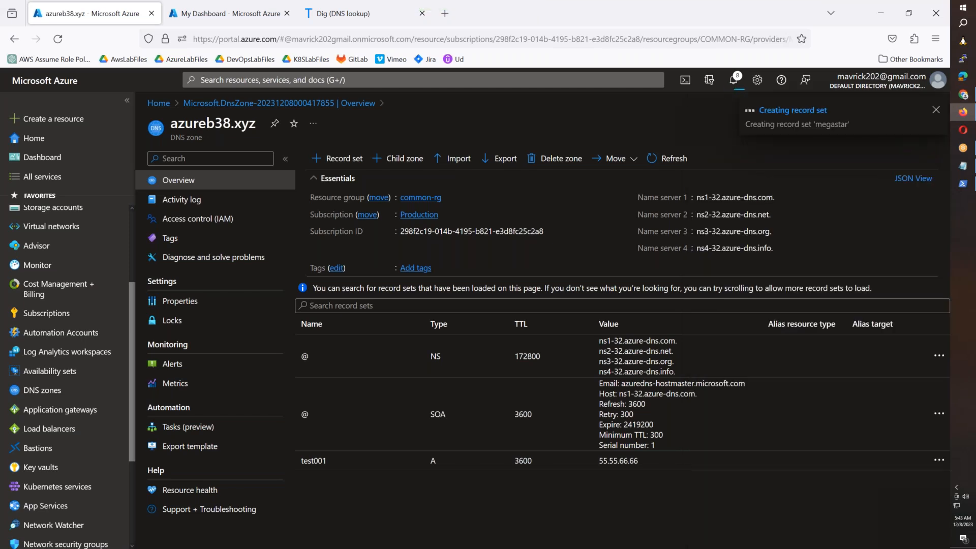
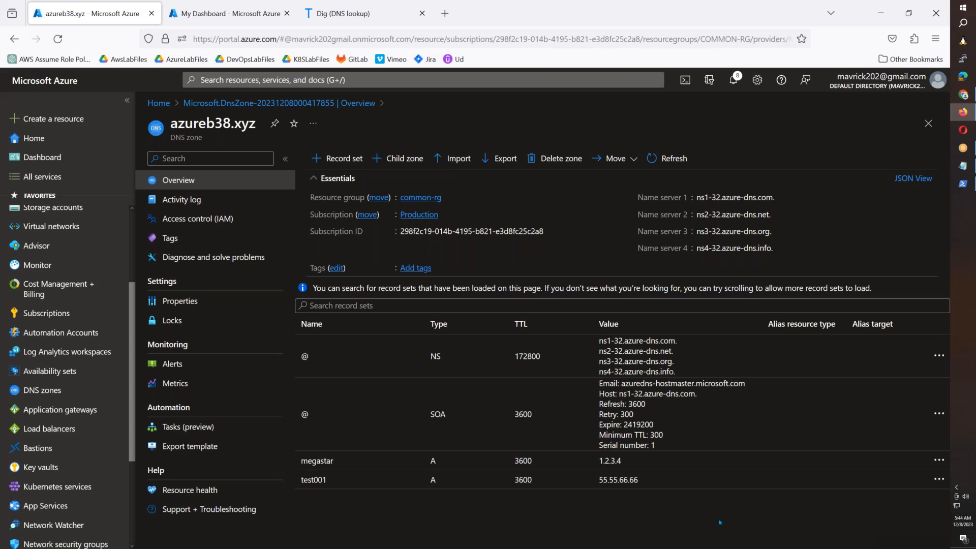
- Reconnect the timed-out Azure Cloud Shell session
click(224, 13)
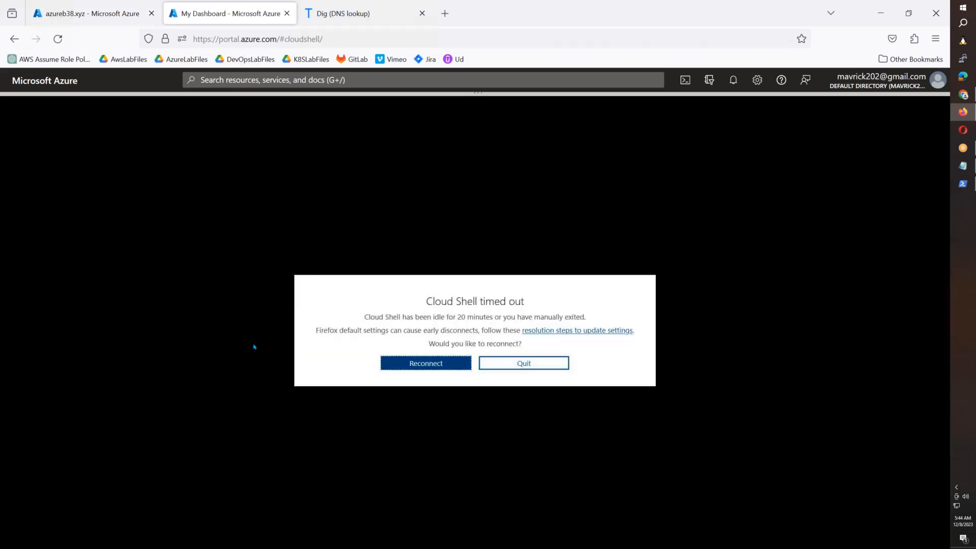
click(426, 362)
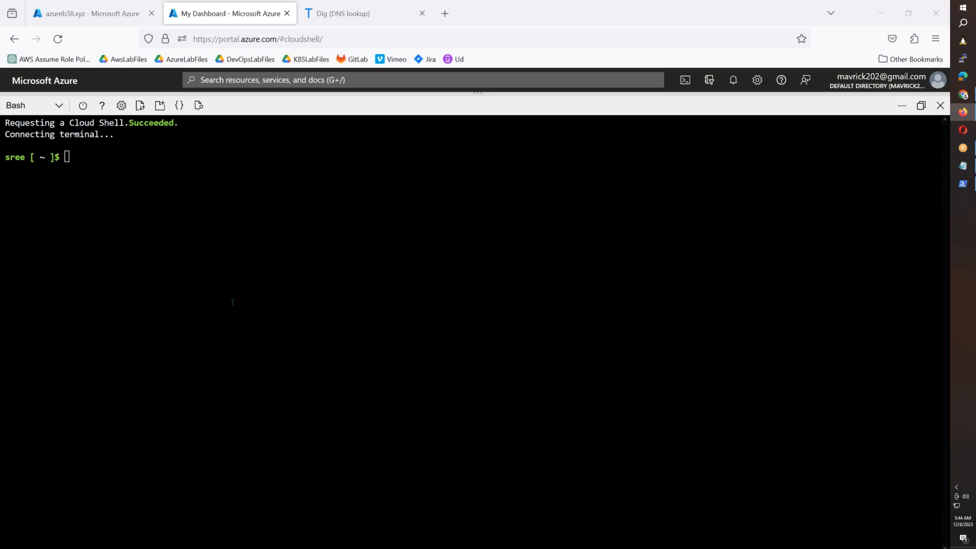
- Find the AzureB38 Scripts folder inside SUREDELETELATER in File Explorer and open it in Visual Studio Code
key(super+e)
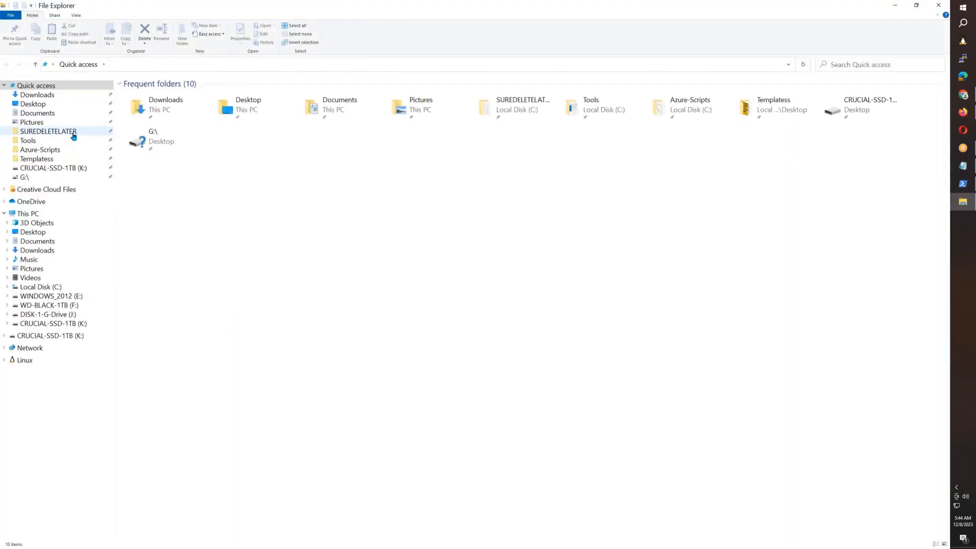
click(73, 135)
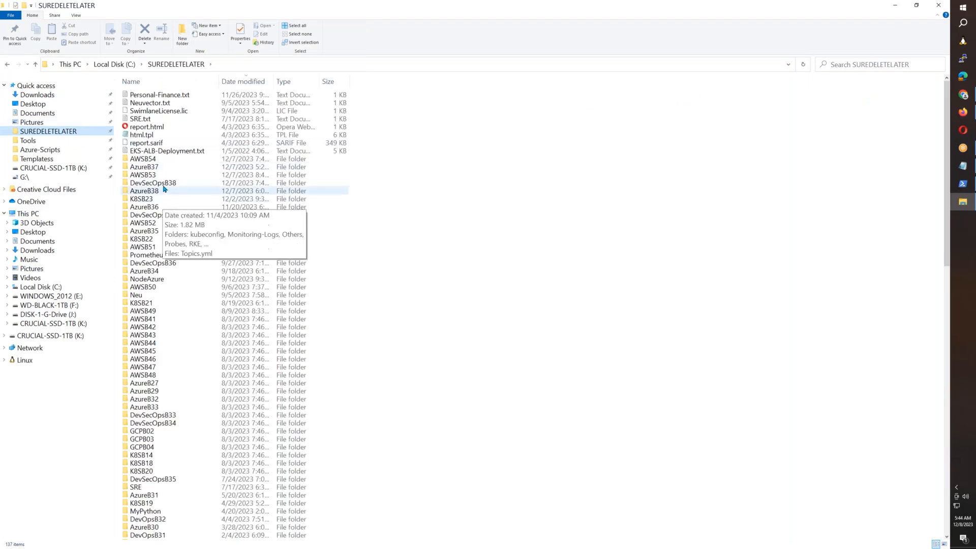
double_click(161, 190)
double_click(140, 102)
right_click(149, 213)
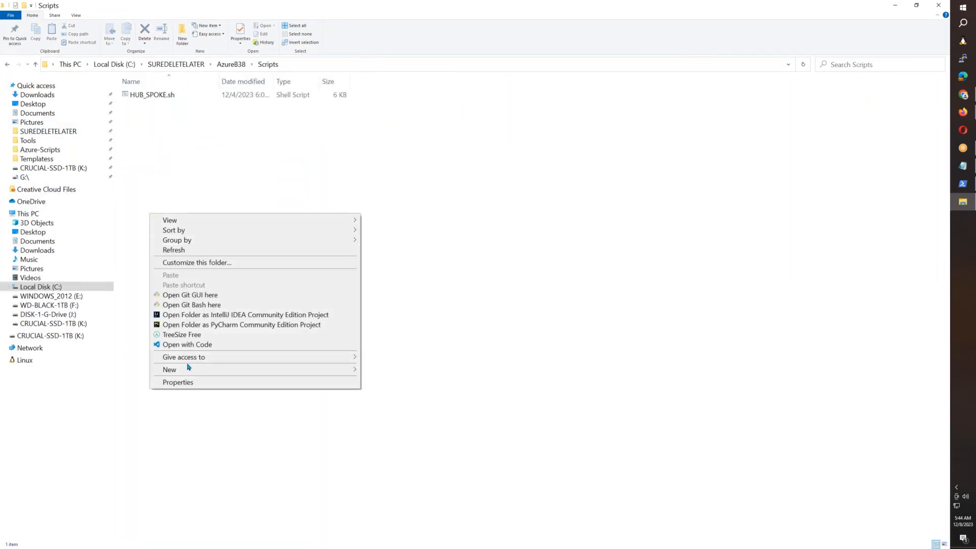
click(191, 348)
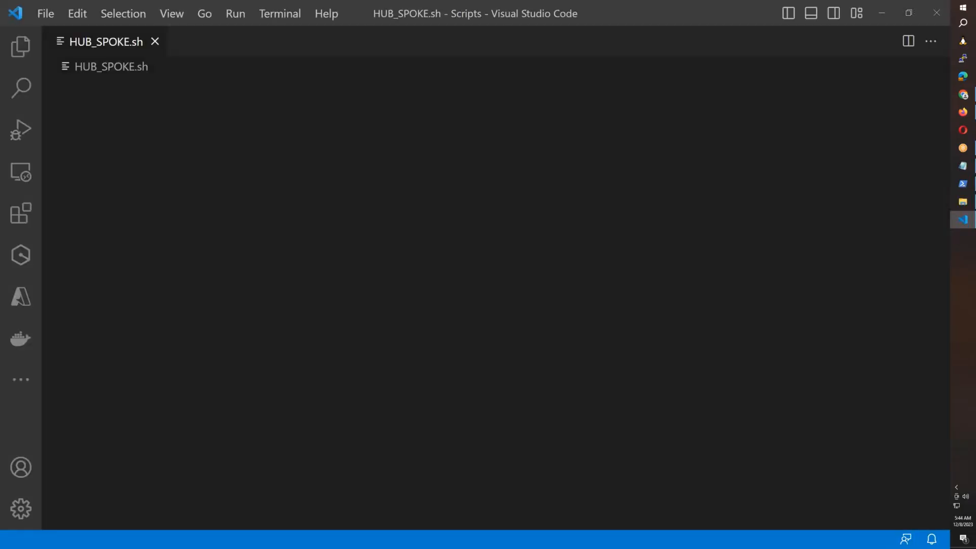
- Create a new file named SingleVM.sh in the Scripts folder
click(113, 66)
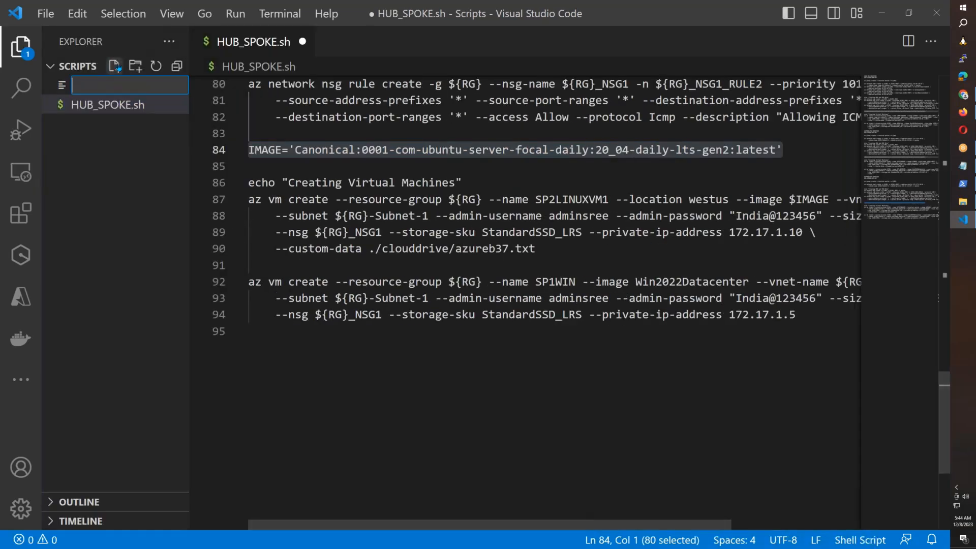
text(Sine)
key(BackSpace)
text(g)
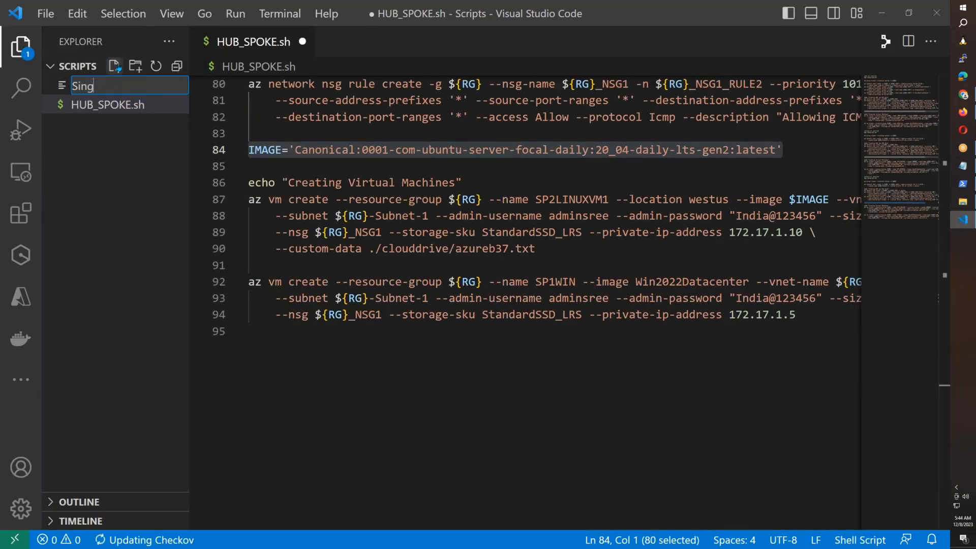
text(leVM.s)
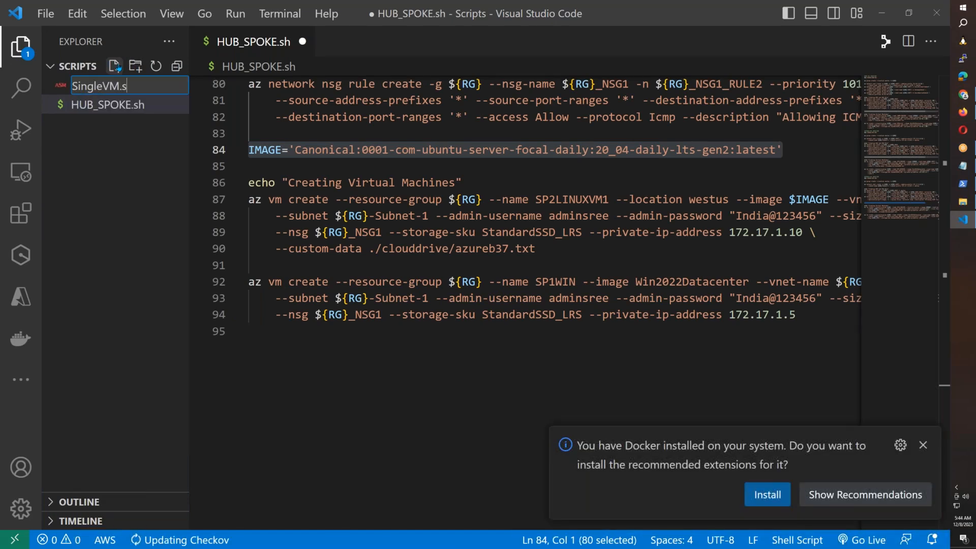
text(h)
key(Return)
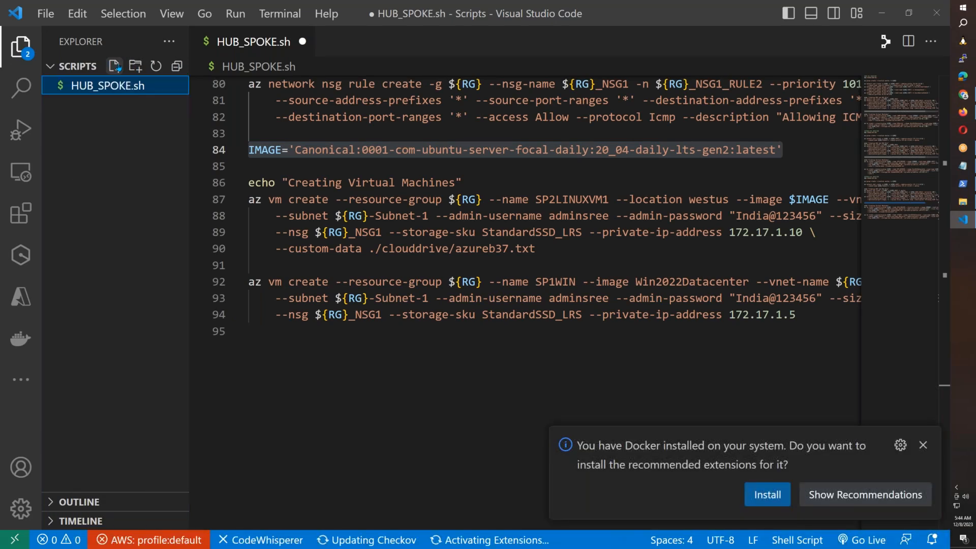
- Copy the Spoke 1 commands, from the RG variable through the Windows VM creation, from HUB_SPOKE.sh into SingleVM.sh
click(119, 86)
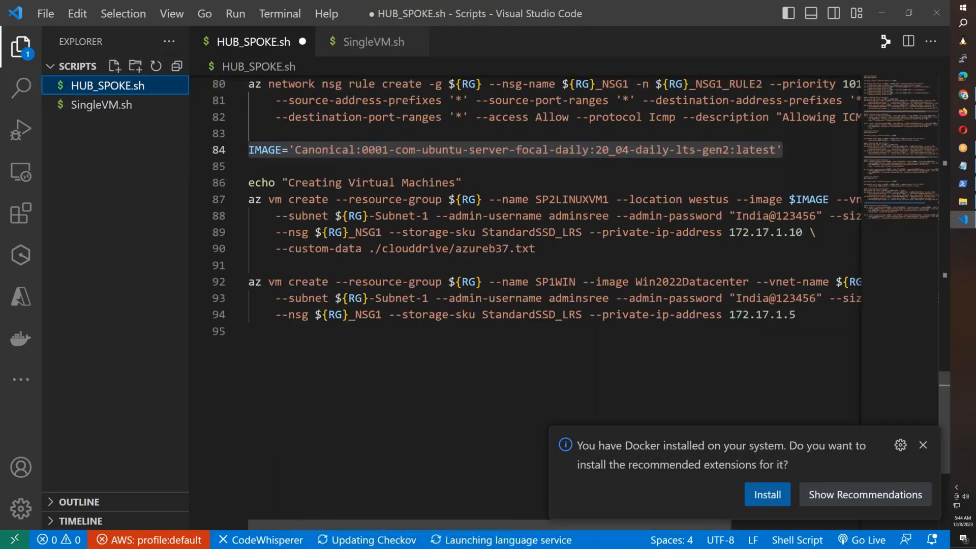
scroll(353, 338, up, 2)
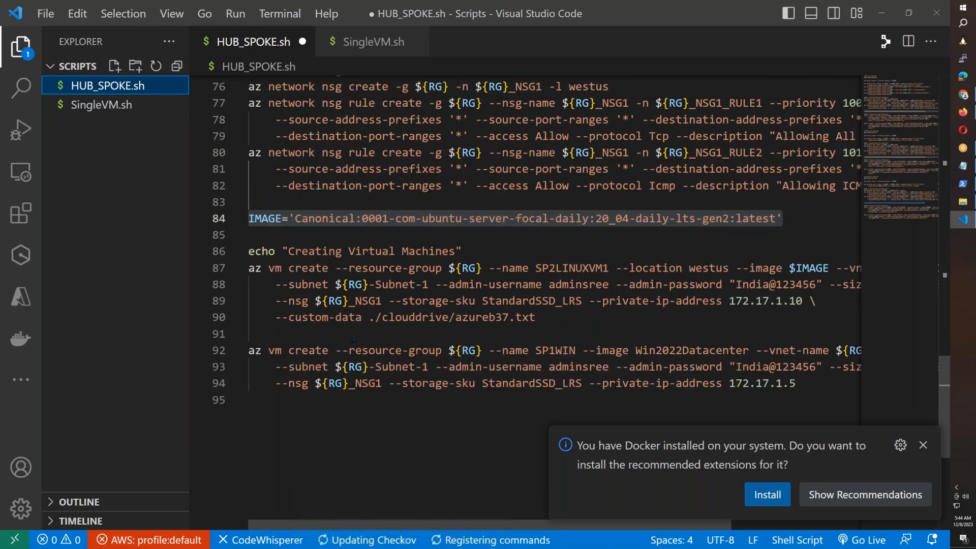
scroll(353, 338, up, 14)
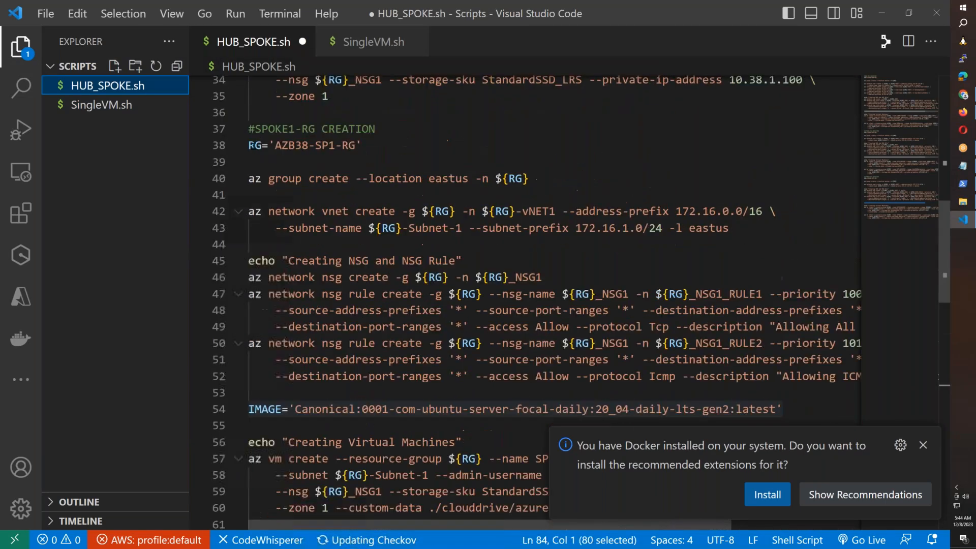
click(249, 145)
shift+click(296, 277)
scroll(296, 277, down, 3)
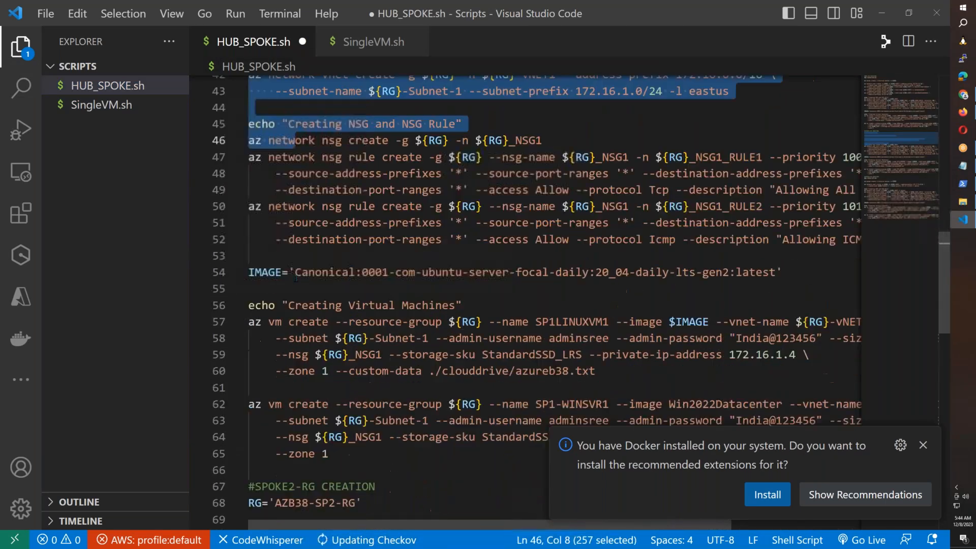
drag(296, 277, 330, 384)
key(ctrl+c)
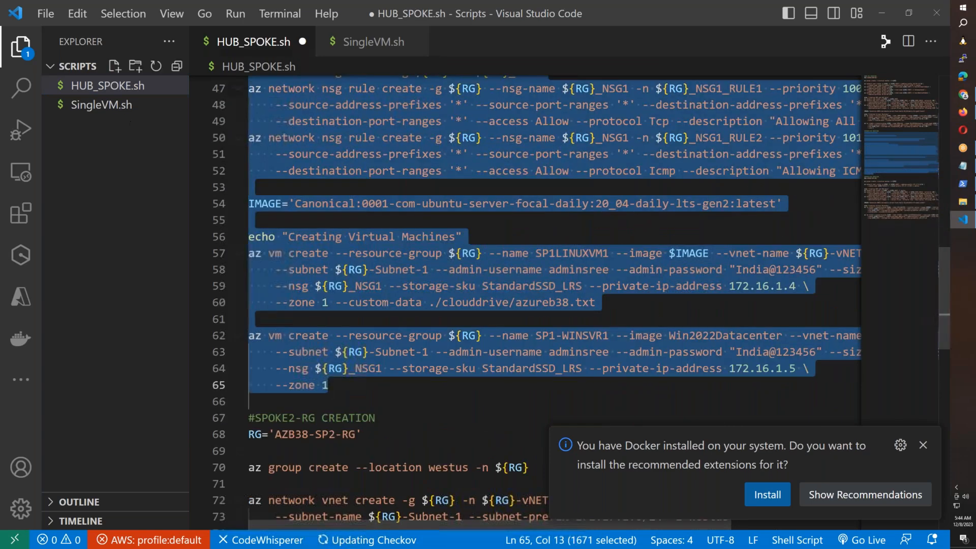
click(124, 105)
click(274, 93)
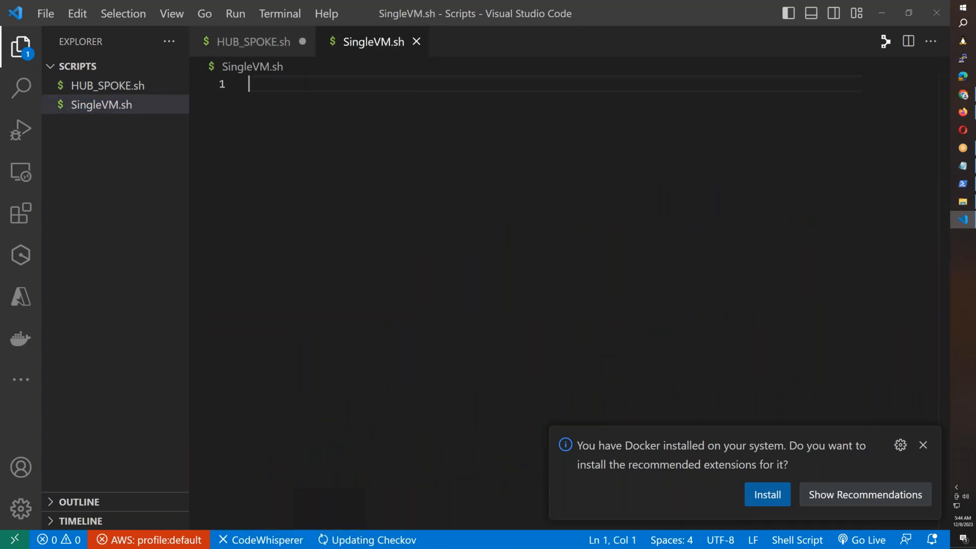
key(ctrl+v)
- Set the RG variable in SingleVM.sh to AZB38DNS and save the file
scroll(310, 203, up, 1)
drag(355, 84, 309, 84)
text(DNS)
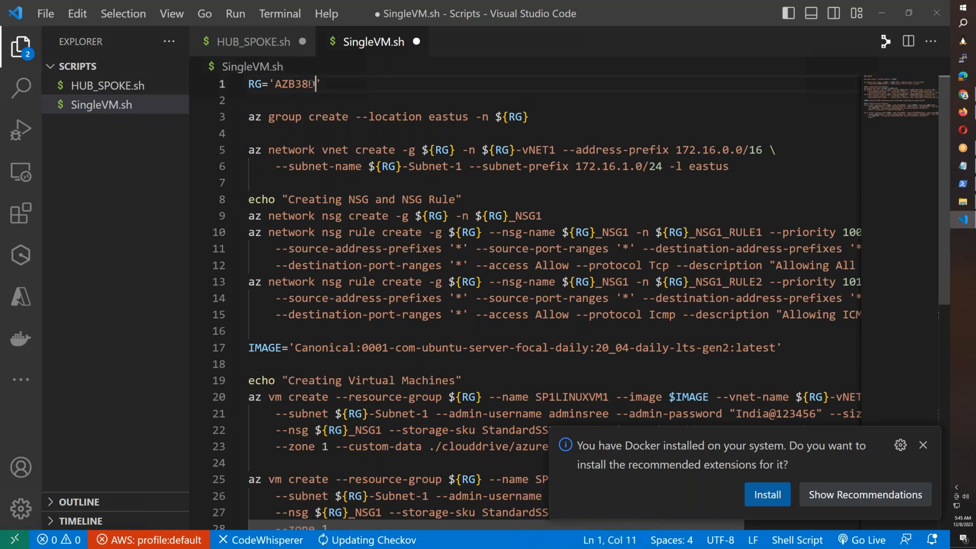
key(ctrl+s)
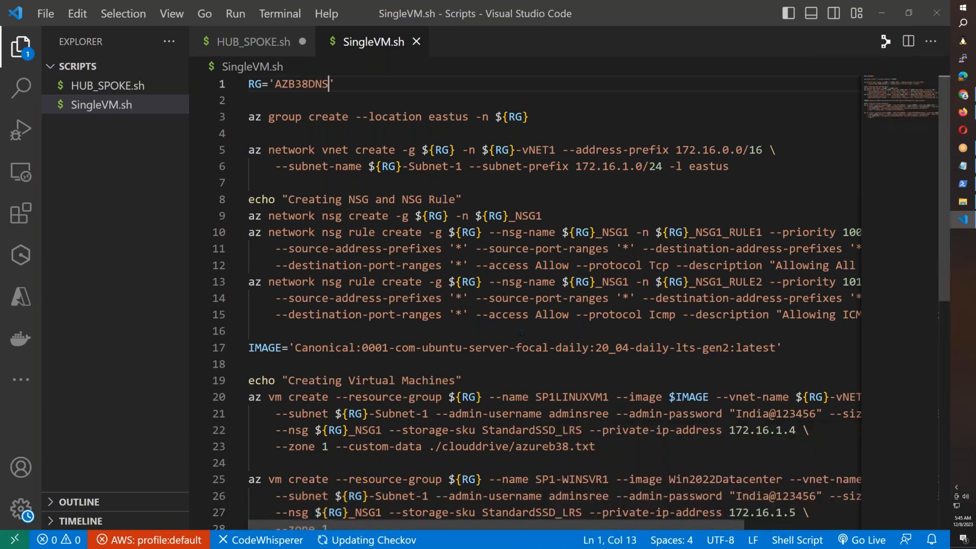
- Rename the Linux VM in its az vm create command to WebSvr01 and save the script
scroll(521, 332, down, 5)
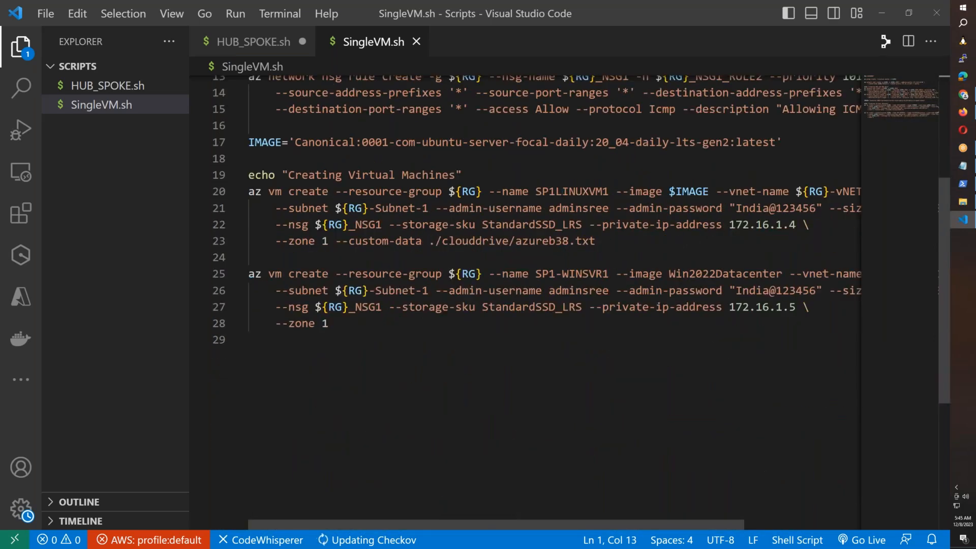
drag(609, 191, 536, 192)
text(WebSvr)
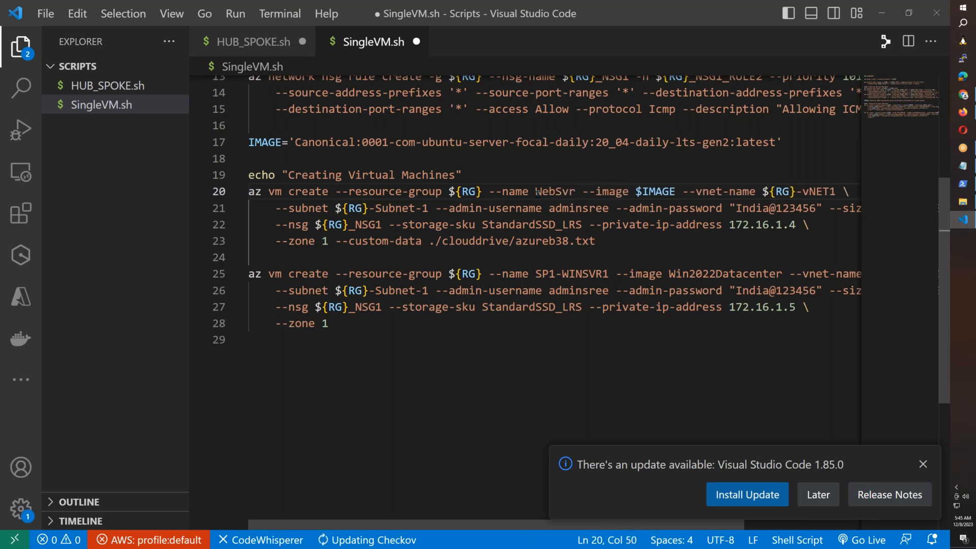
text(01)
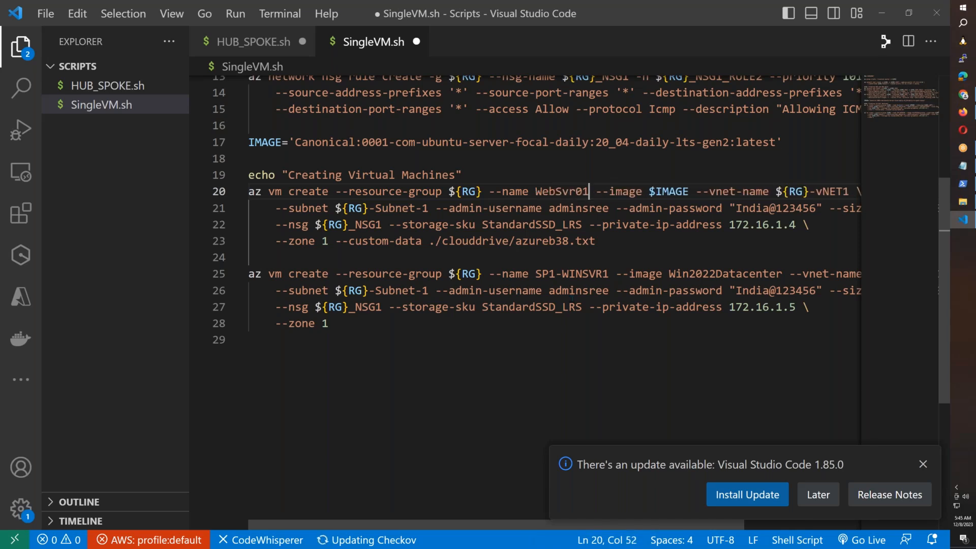
key(ctrl+s)
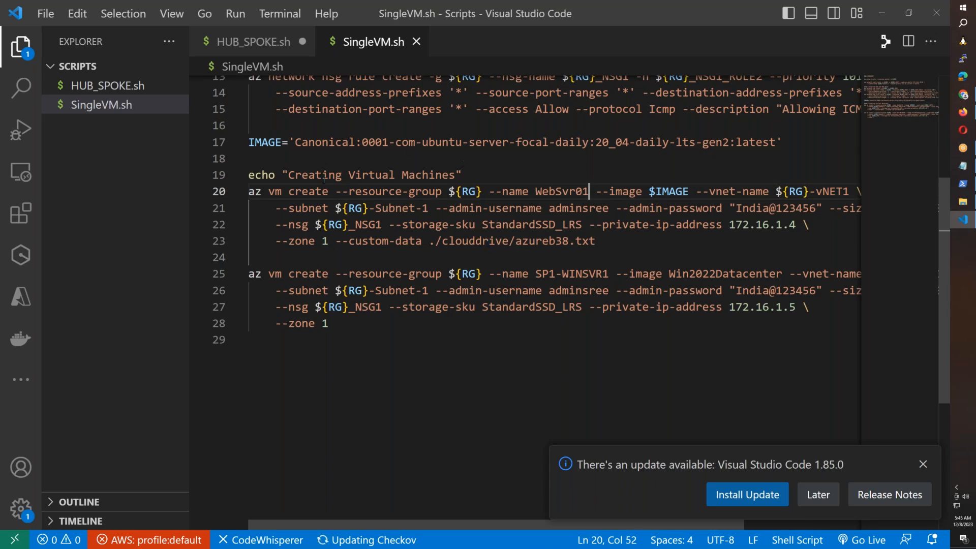
- Copy the custom-data path ./clouddrive/azureb38.txt, print that file with cat in Cloud Shell in Firefox, and examine its package list
drag(615, 241, 332, 243)
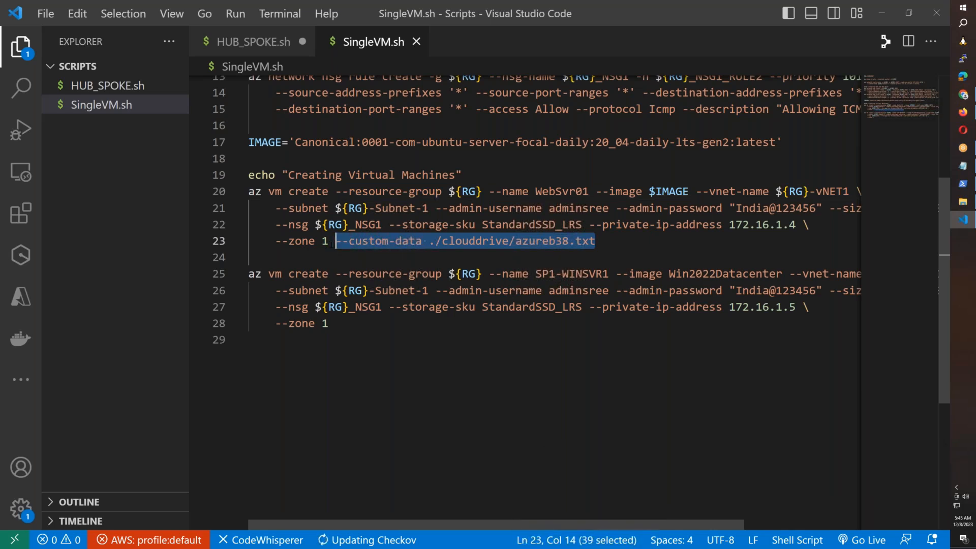
key(End)
drag(596, 241, 429, 242)
key(ctrl+c)
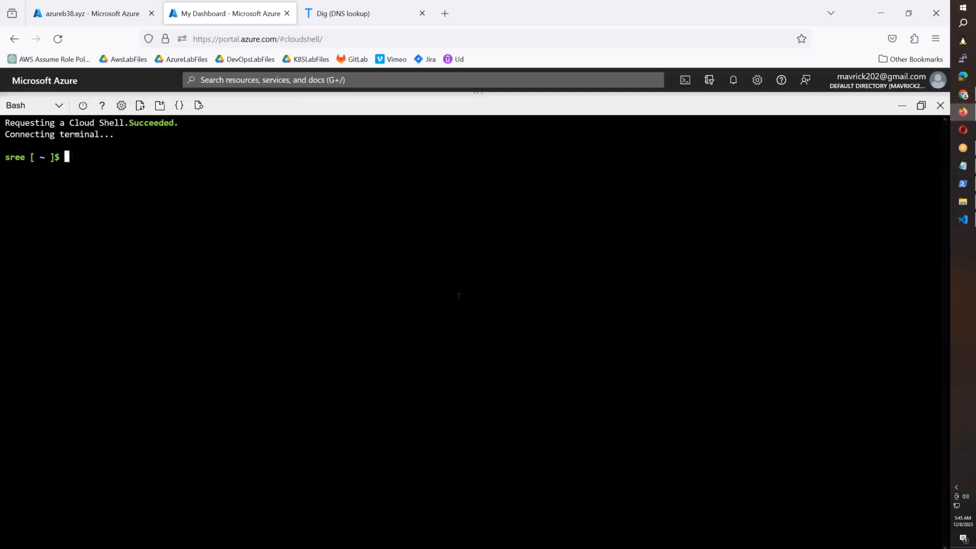
click(962, 112)
text(cat)
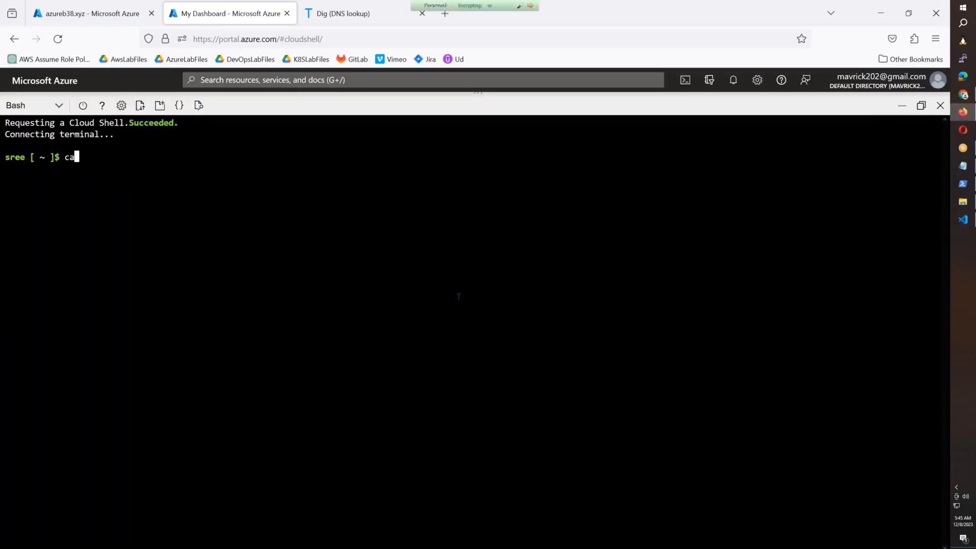
key(ctrl+v)
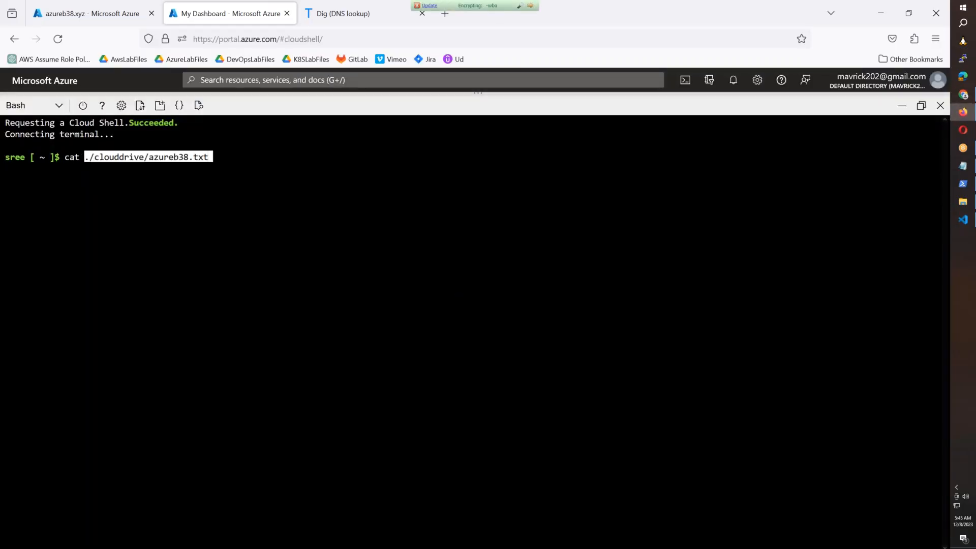
key(Return)
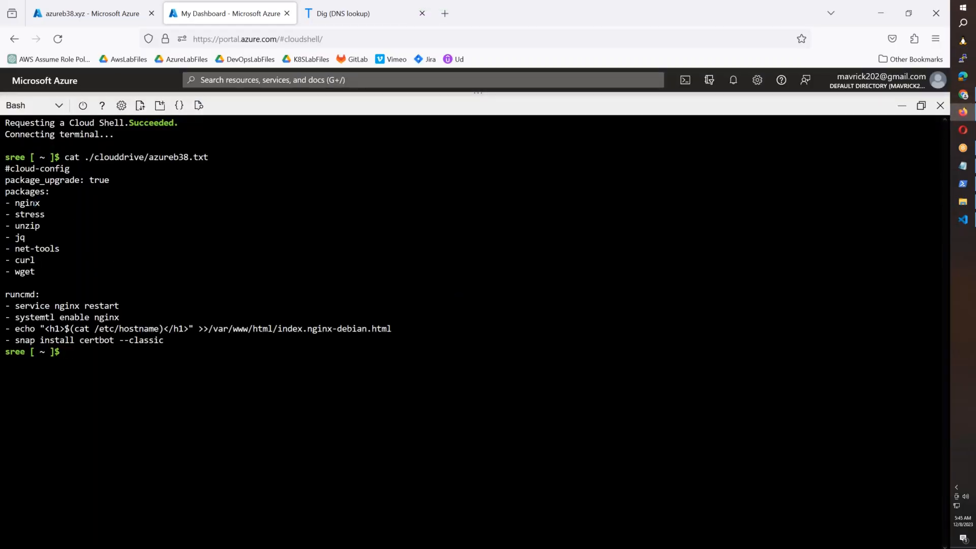
drag(43, 203, 11, 203)
click(128, 248)
- Copy SingleVM.sh from the RG variable through the WebSvr01 creation command in Visual Studio Code and run it in Cloud Shell in Firefox
key(alt+Tab)
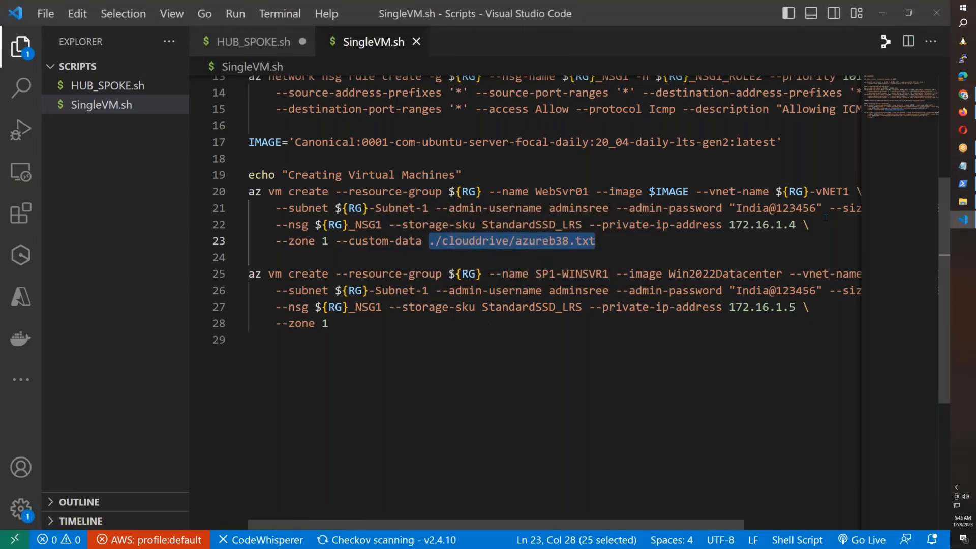
scroll(698, 528, right, 4)
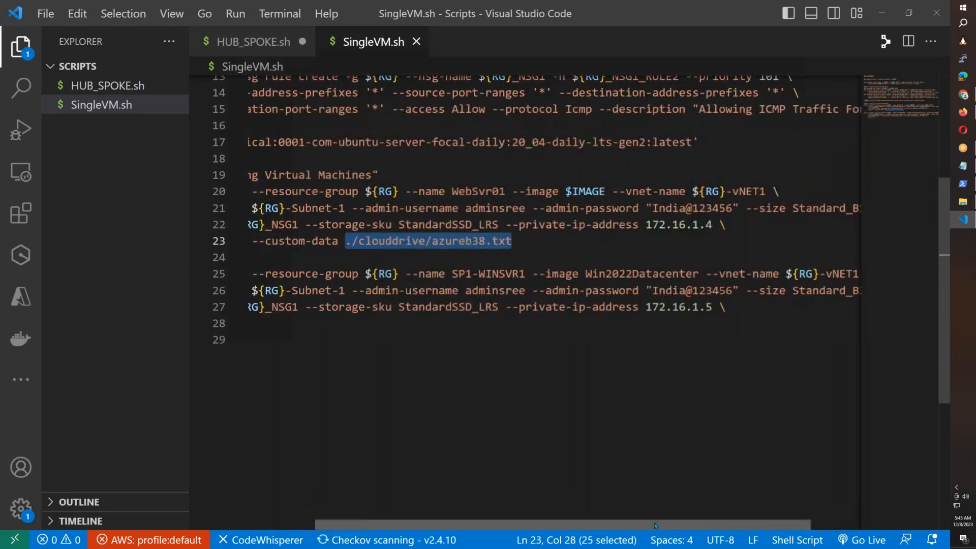
scroll(656, 526, left, 4)
scroll(505, 408, up, 4)
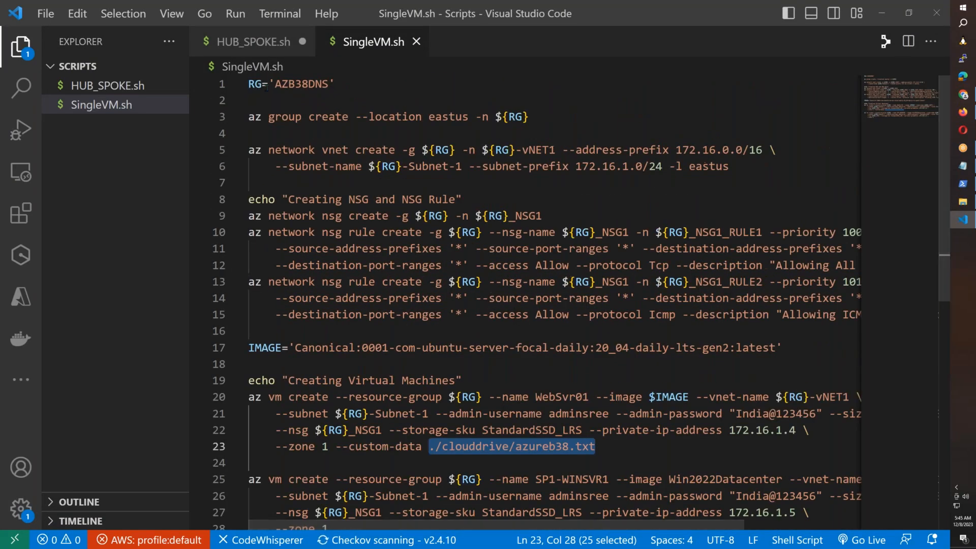
drag(250, 84, 255, 496)
drag(256, 528, 249, 168)
key(ctrl+c)
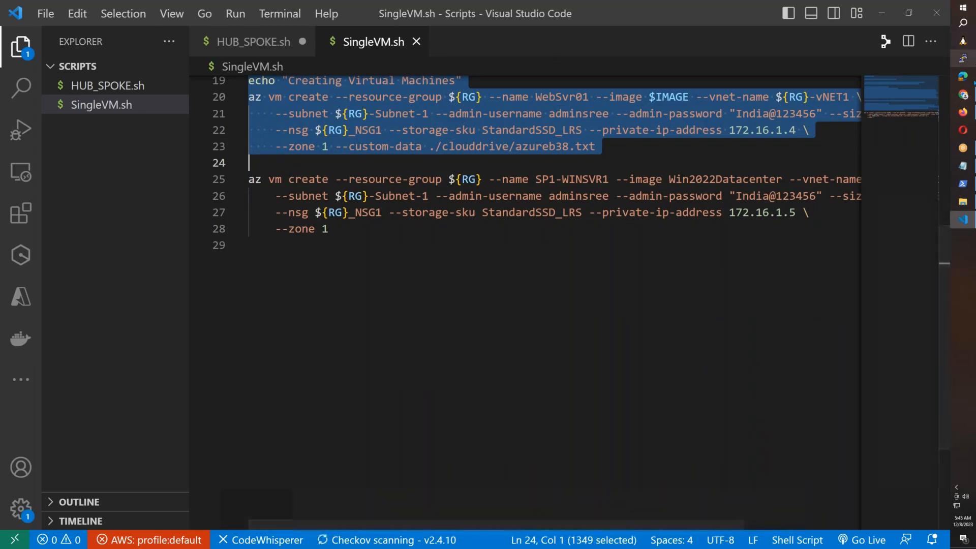
click(962, 111)
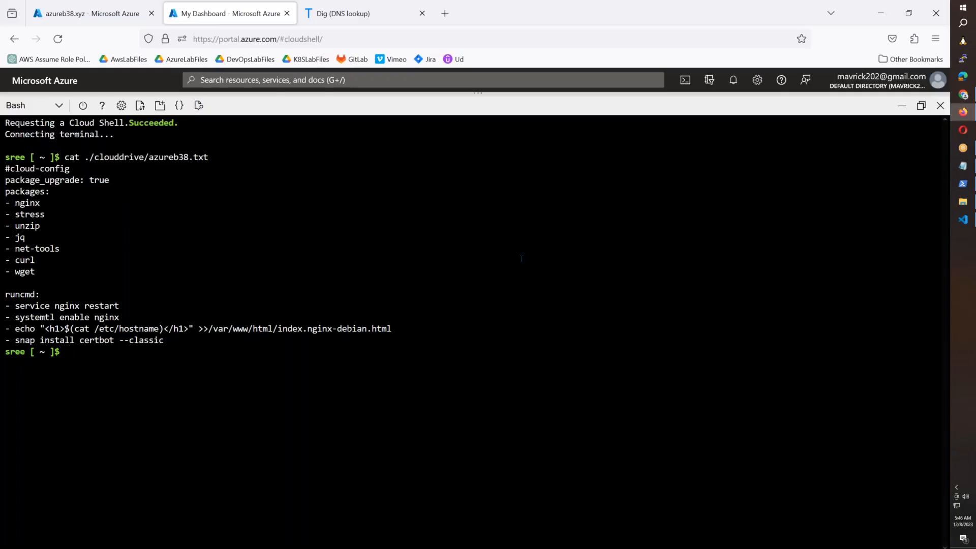
key(ctrl+v)
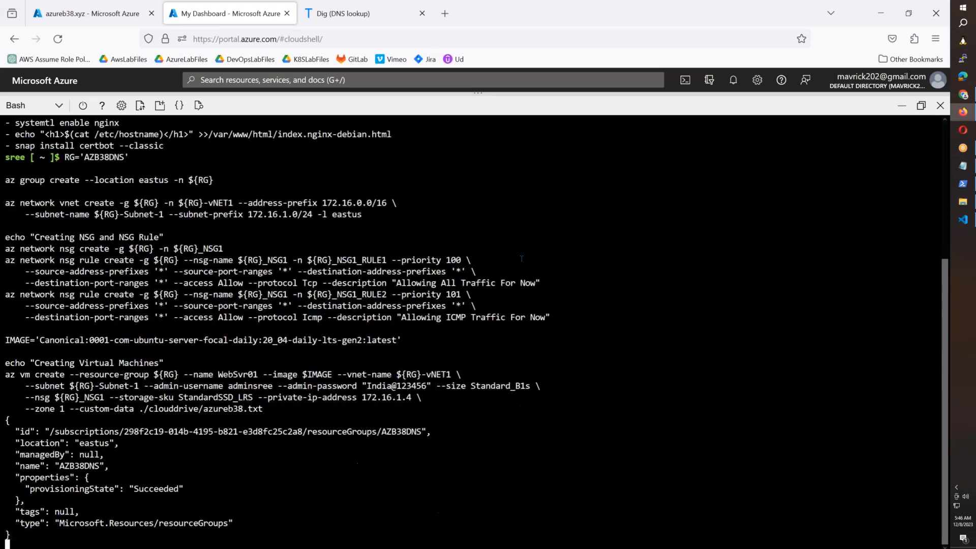
- Start a new record set in the azureb38.xyz DNS zone and look through the available record types
click(107, 15)
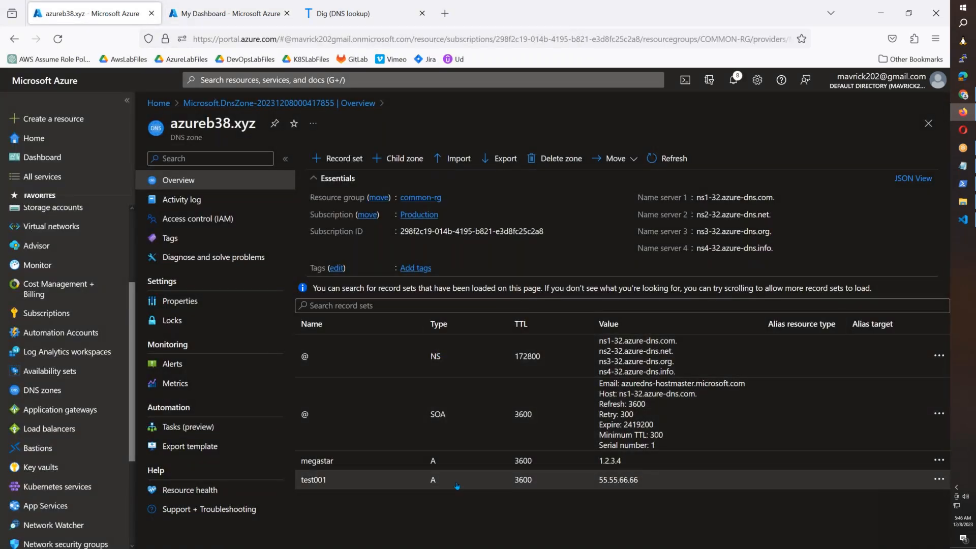
click(355, 164)
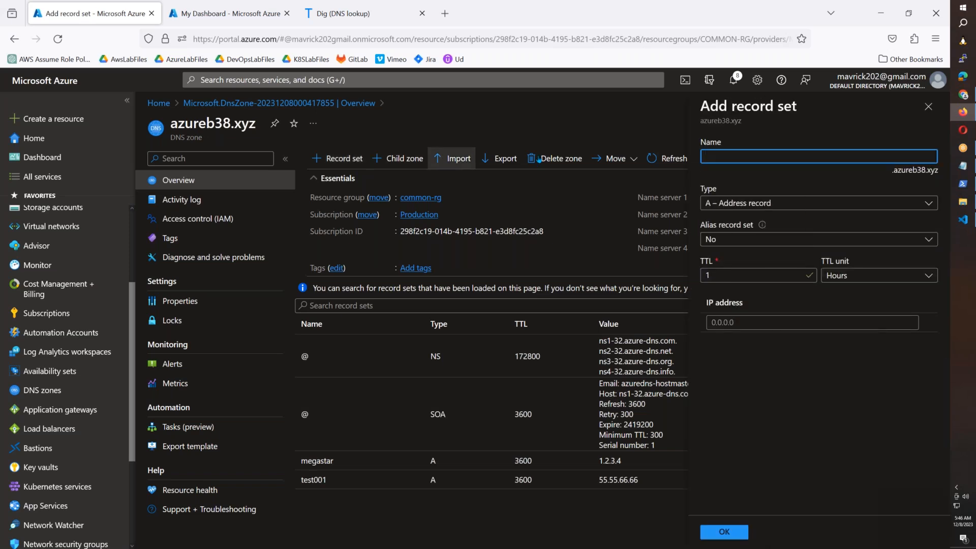
click(814, 206)
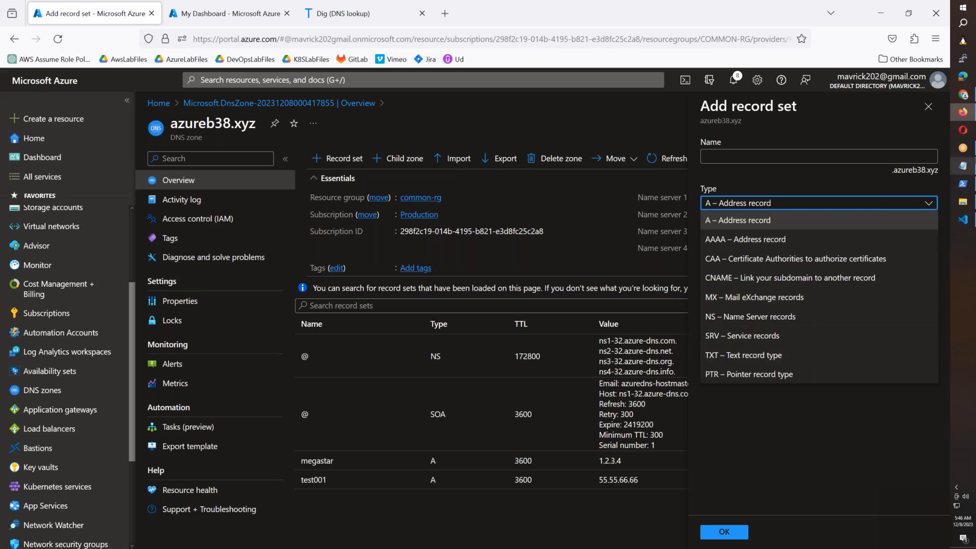
- Switch to Notepad and add the lines "A or Host Record" and "CNAME or Alias Record" below the numbered list, after a blank line
click(962, 166)
click(540, 180)
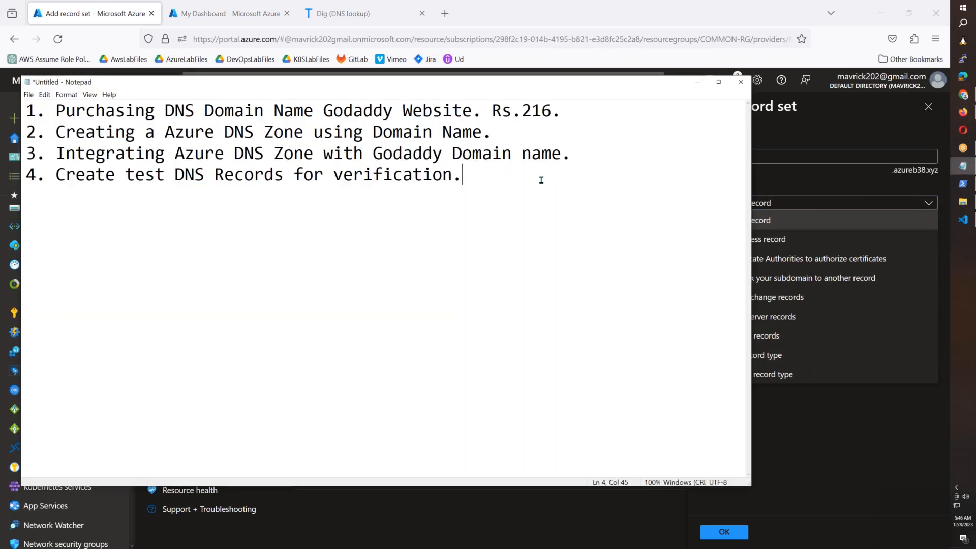
key(Return)
key(Return)
text(A or Host Reco)
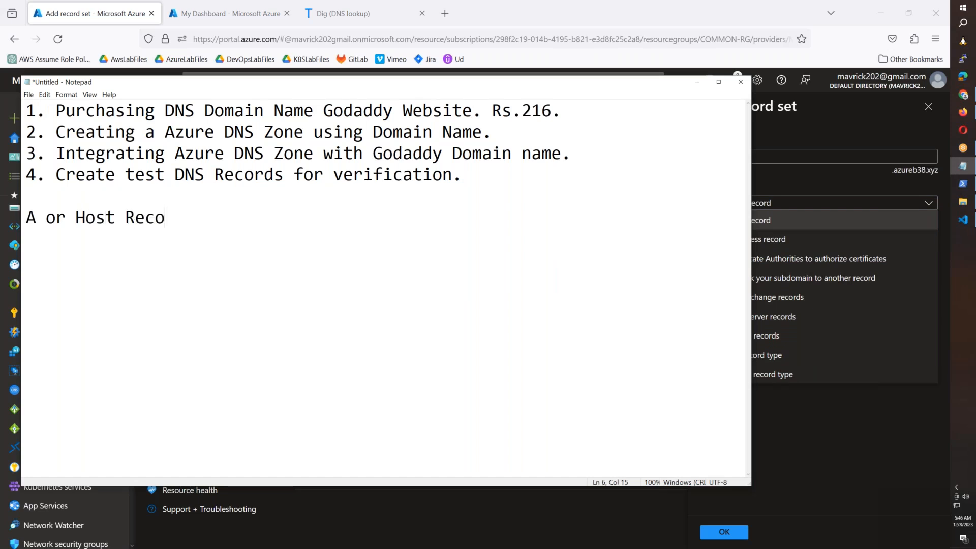
text(rd)
key(Return)
text(CNAME or Ali)
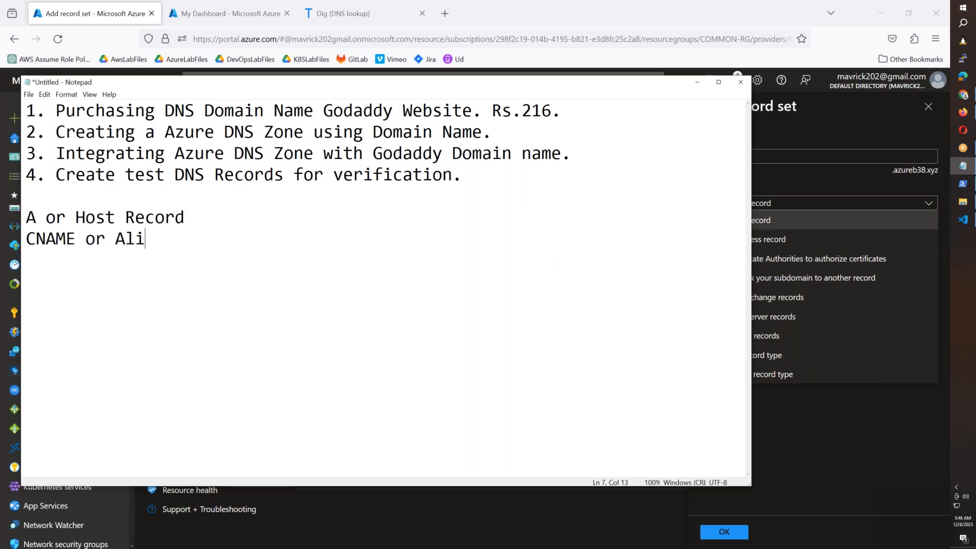
text(as Record)
key(Return)
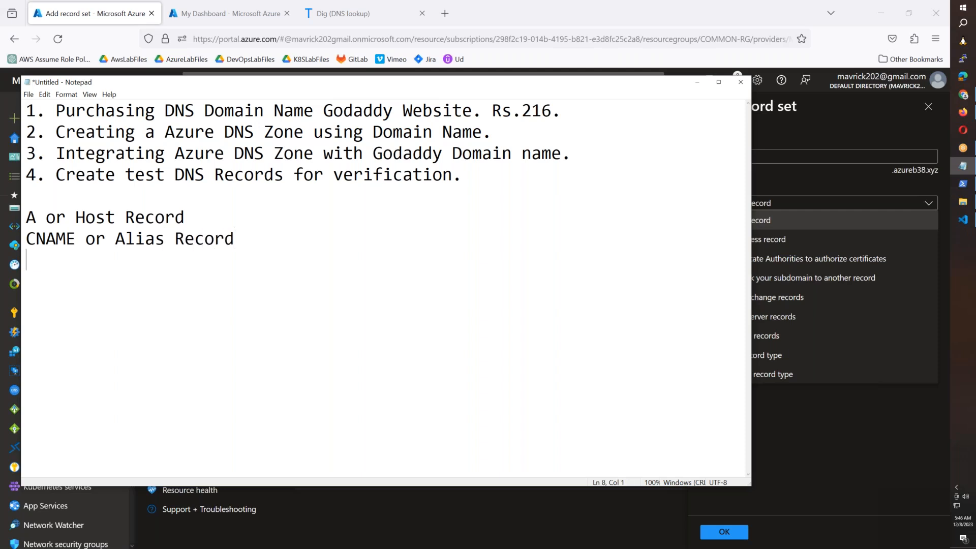
- Extend the Notepad list of record types with "TXT Record", "MX Record", "NS Record" and "AAAA Record" on separate lines
text(TXT Record)
key(Return)
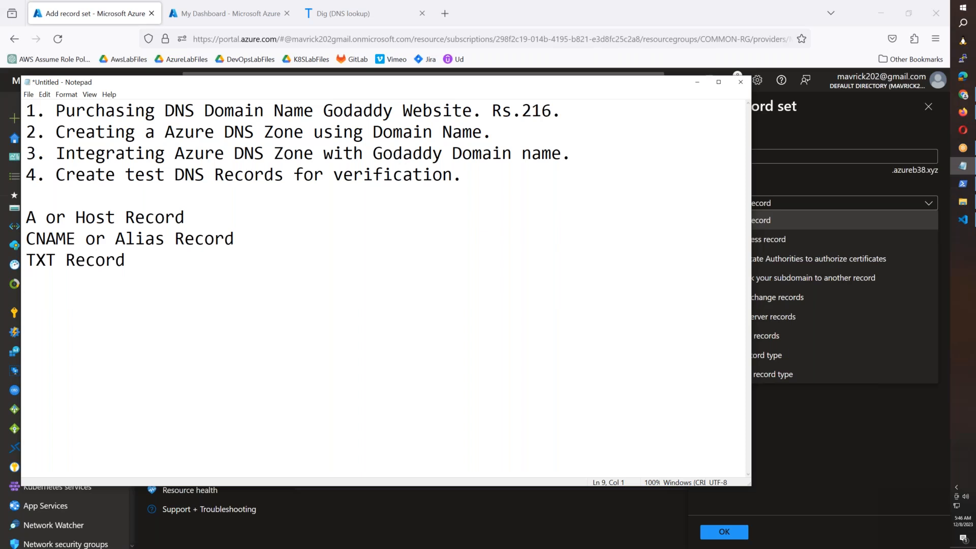
text(MX Record)
key(Return)
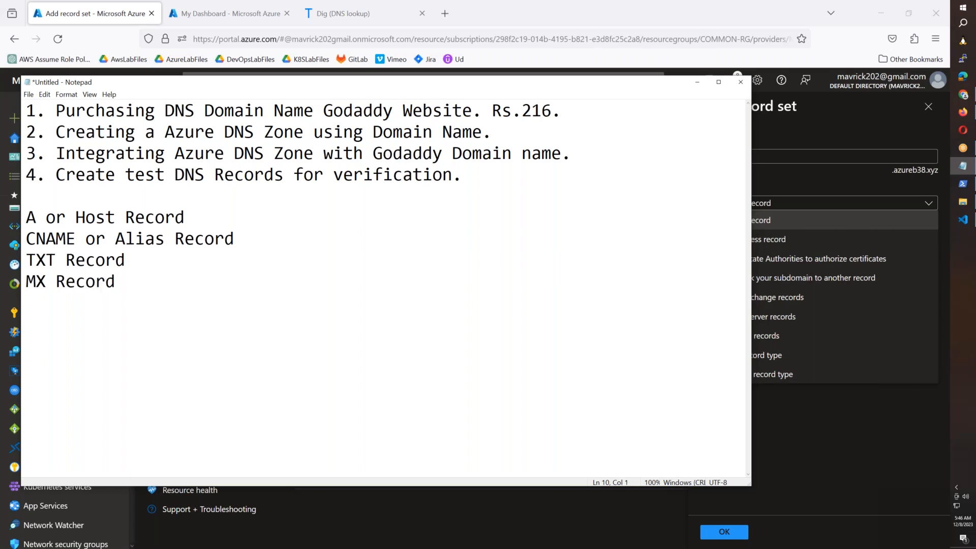
text(NS Record)
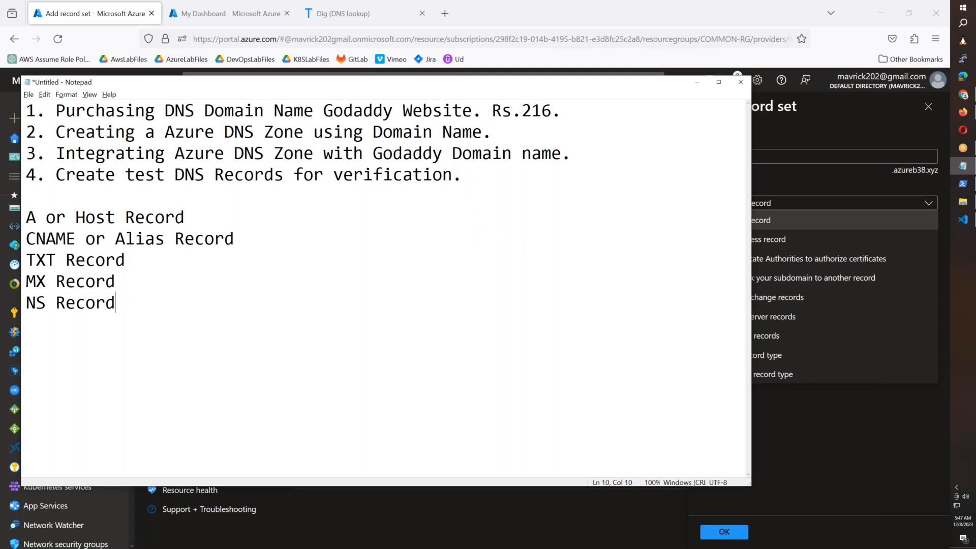
key(alt+Tab)
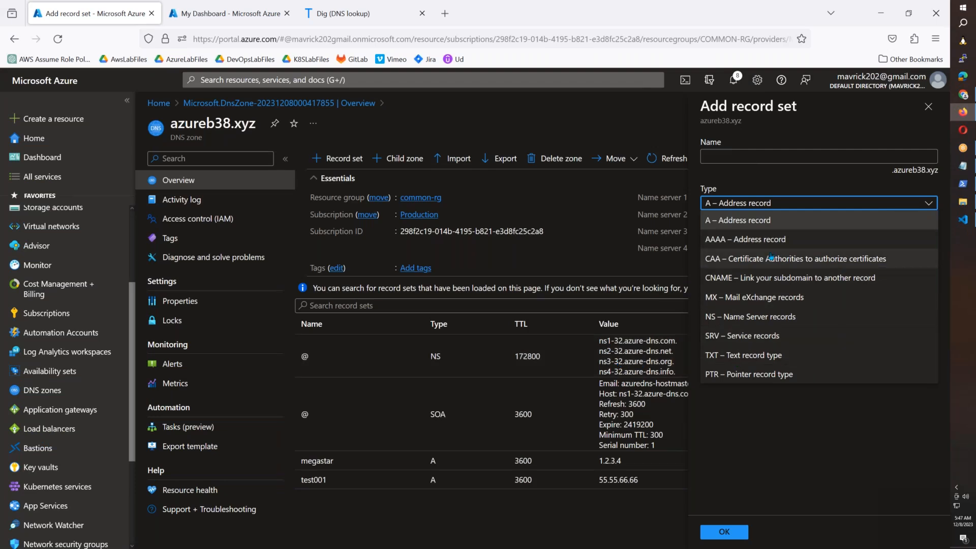
key(alt+Tab)
key(Return)
text(AAAA Record)
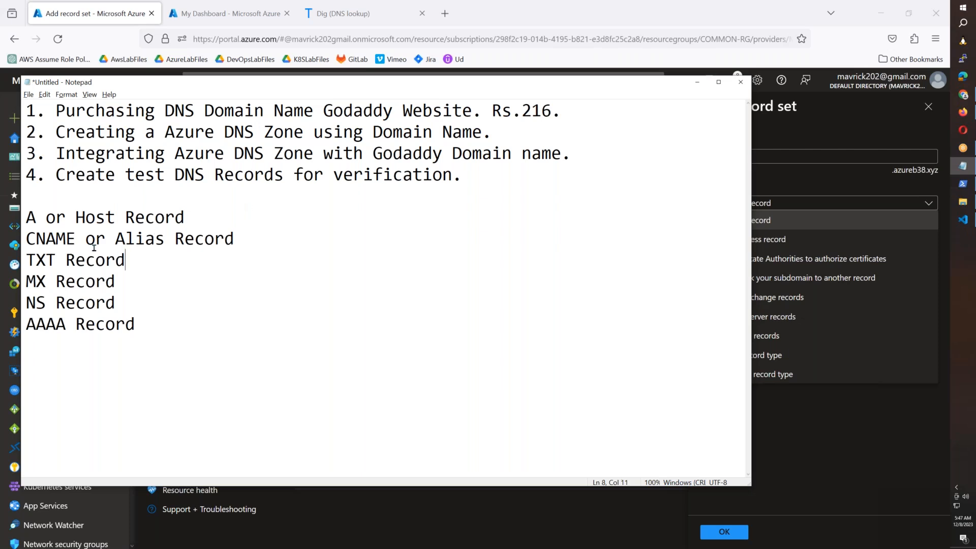
- Highlight the A, CNAME and TXT lines in Notepad, and return to Firefox to close the unfilled record set form
drag(126, 259, 25, 218)
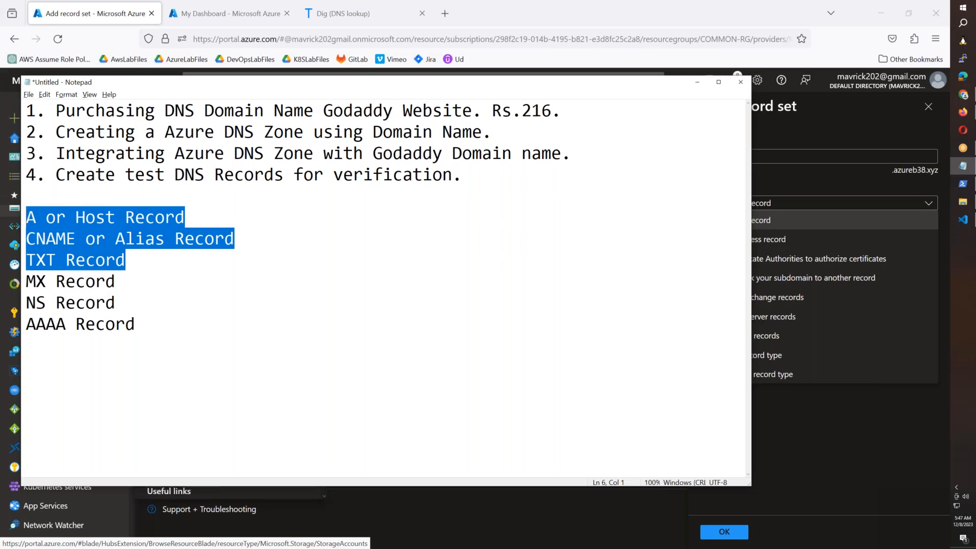
click(697, 82)
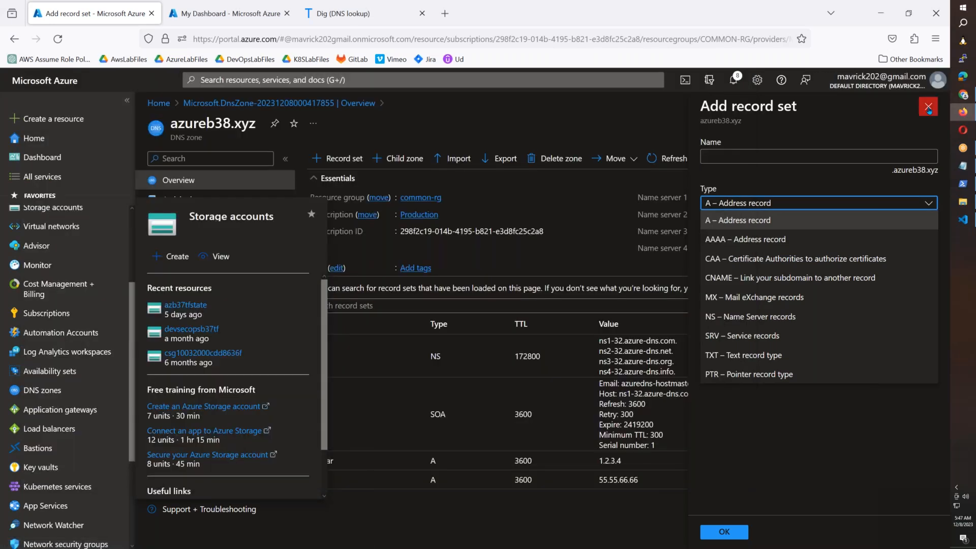
click(928, 106)
click(530, 328)
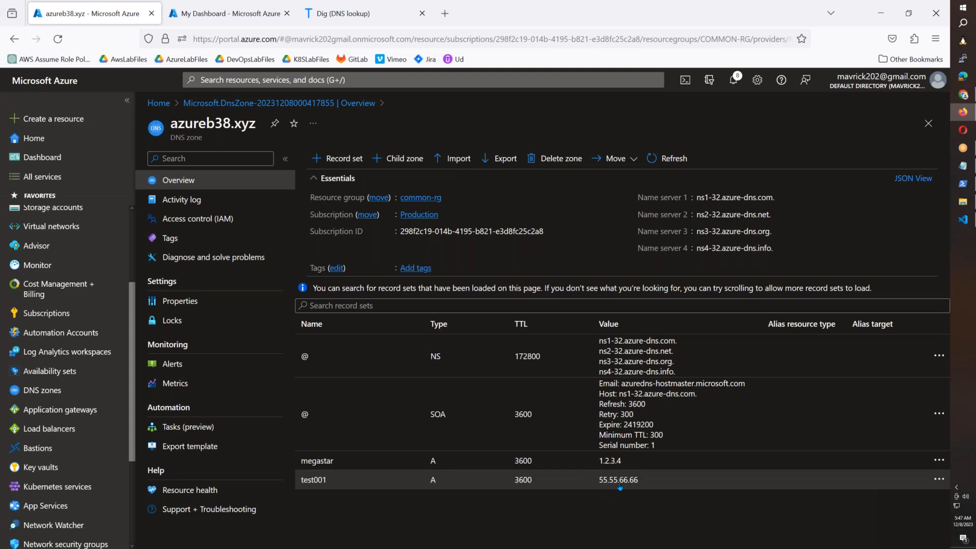
- Enter the address test001.azureb38.xyz in a new browser tab without loading it
click(442, 18)
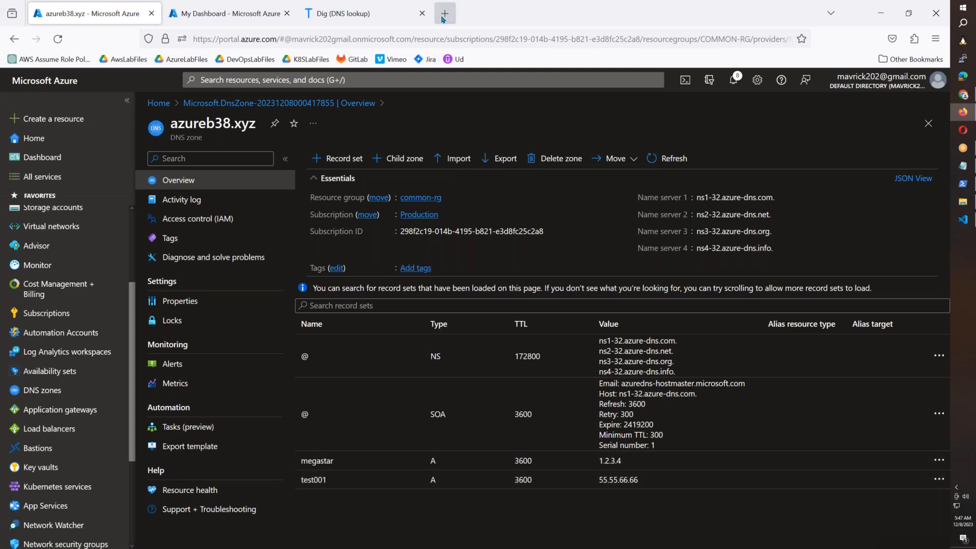
text(test001)
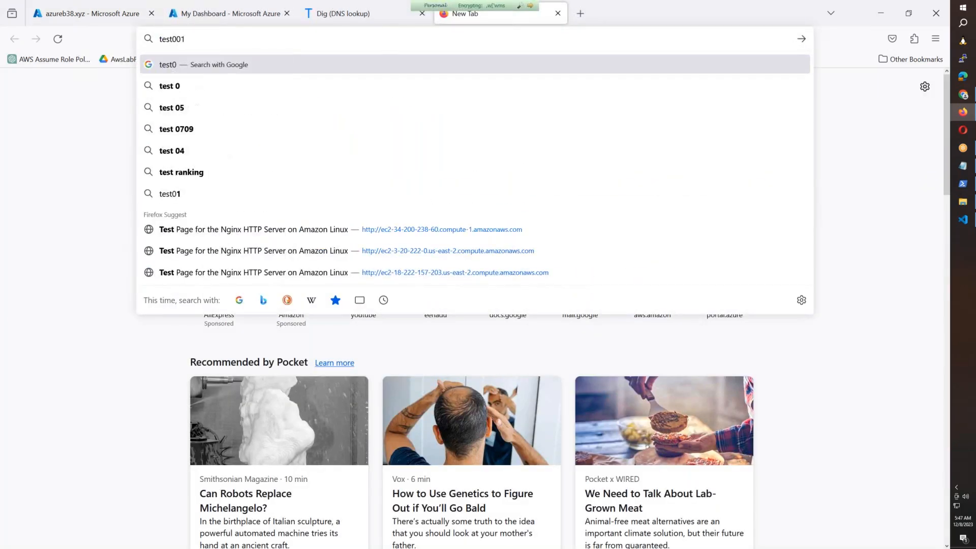
text(.az)
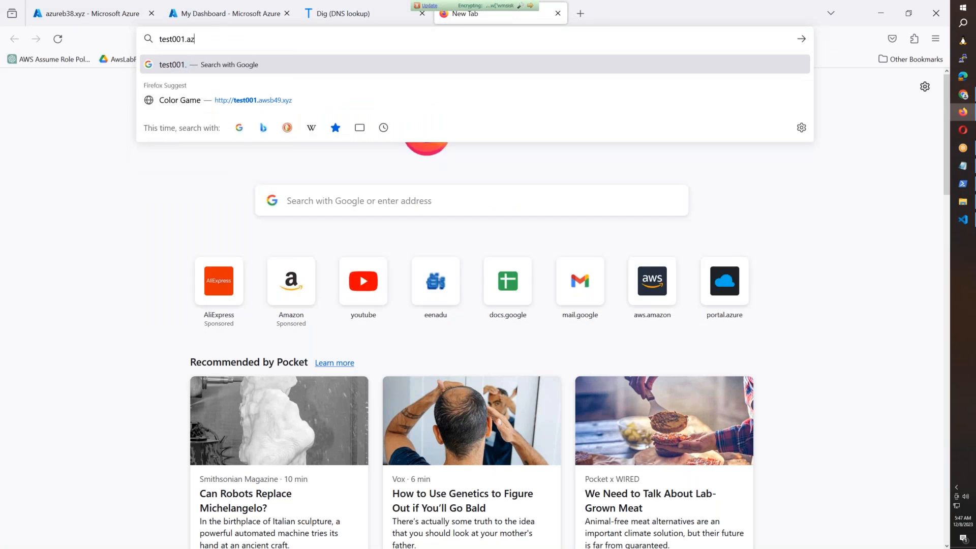
text(ureb38.xyz)
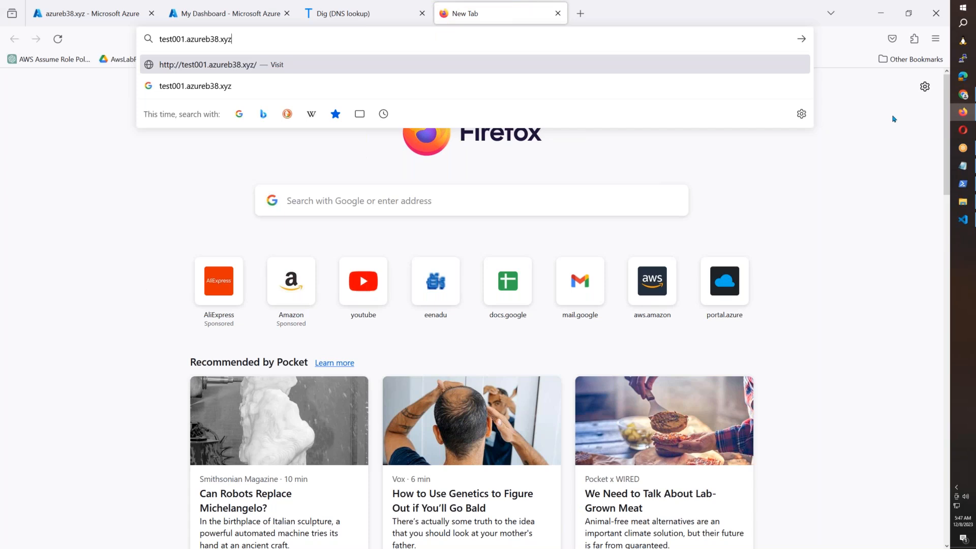
- Open Paint and draw an ellipse about 184 × 162 px near the top centre of the canvas
key(super+r)
text(notepad)
key(Return)
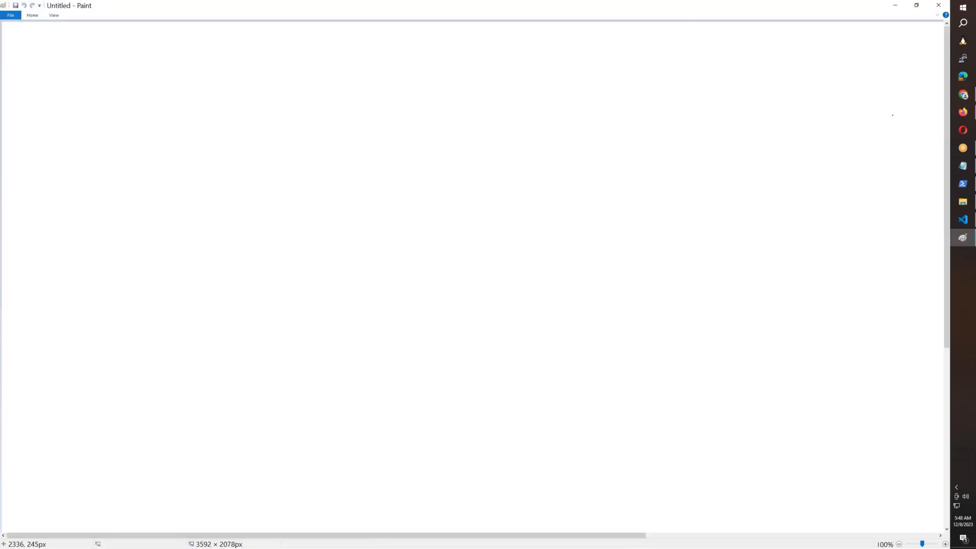
click(32, 15)
click(160, 26)
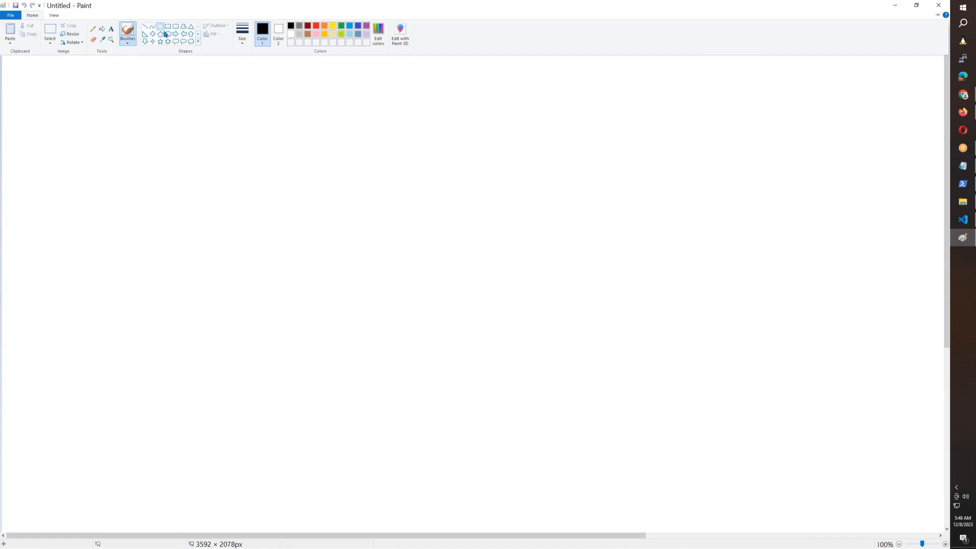
drag(443, 31, 512, 93)
- Add the text "root" inside the ellipse and centre it
click(32, 15)
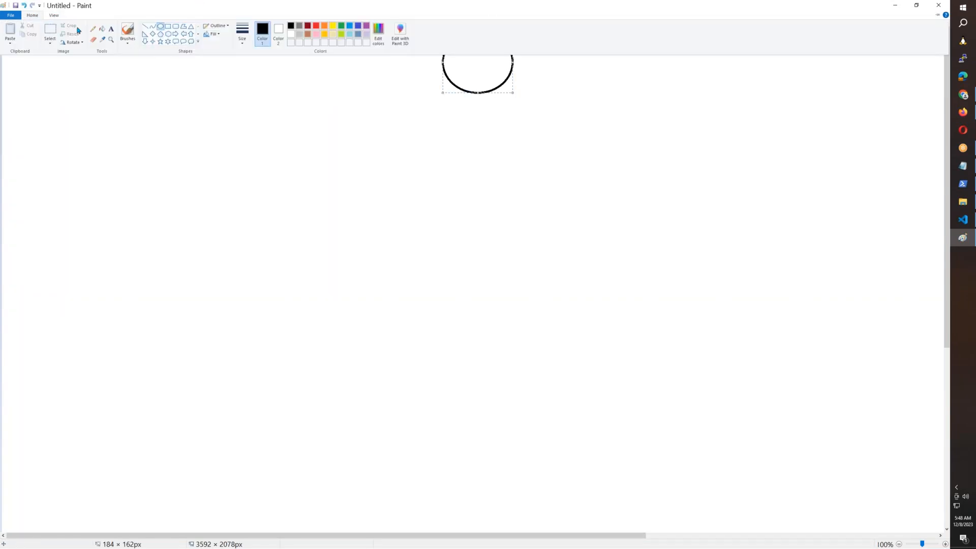
click(112, 30)
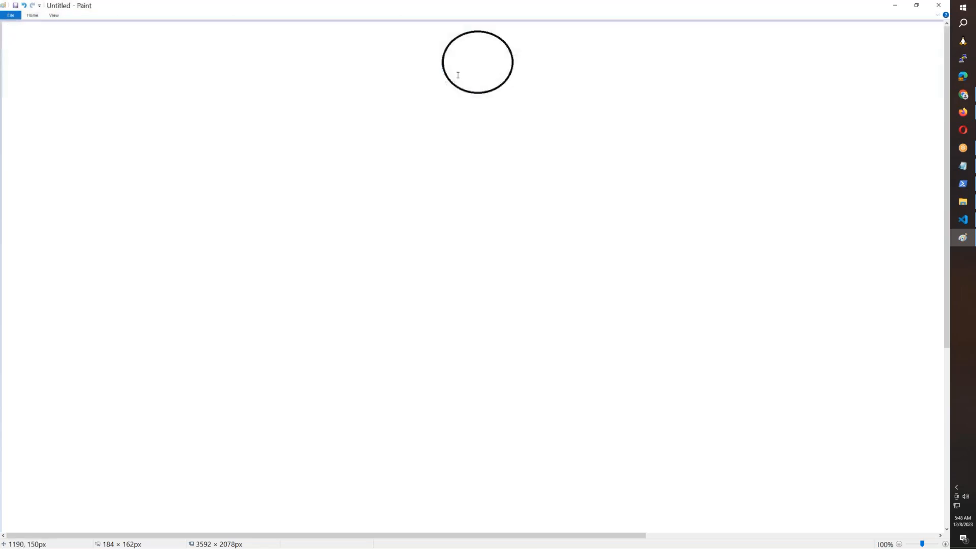
click(459, 62)
text(roo)
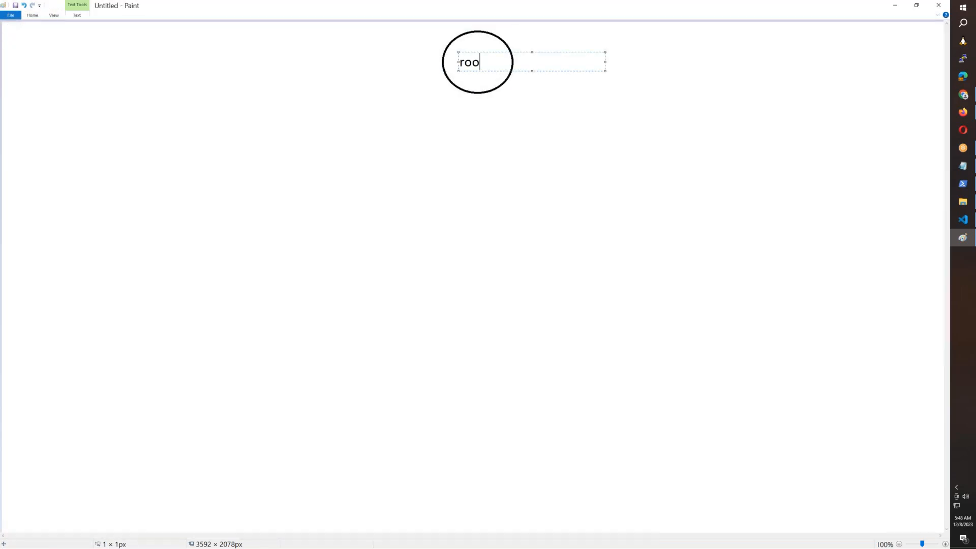
drag(479, 52, 483, 51)
click(454, 195)
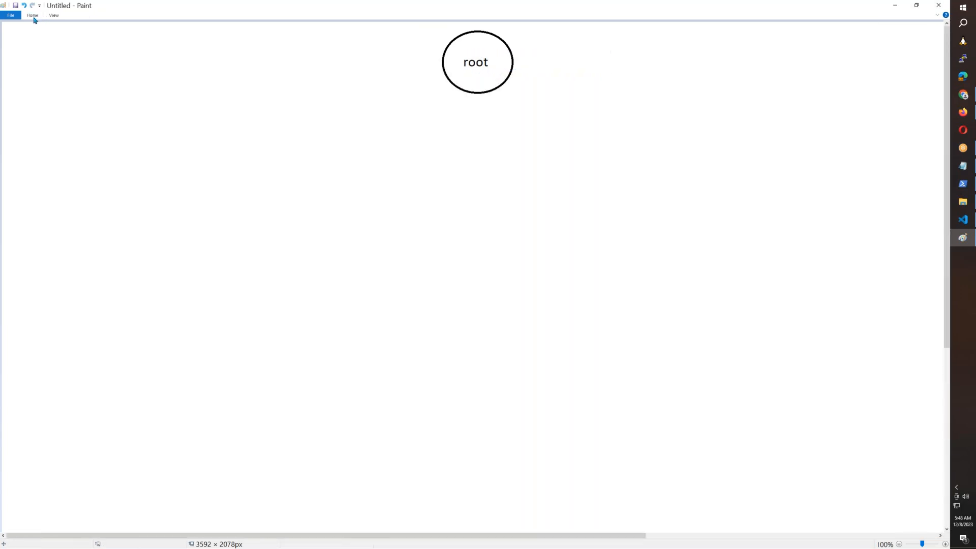
- Draw a rounded rectangle about 183 × 138 px below and well to the left of the root ellipse
click(33, 16)
click(176, 28)
drag(136, 154, 206, 207)
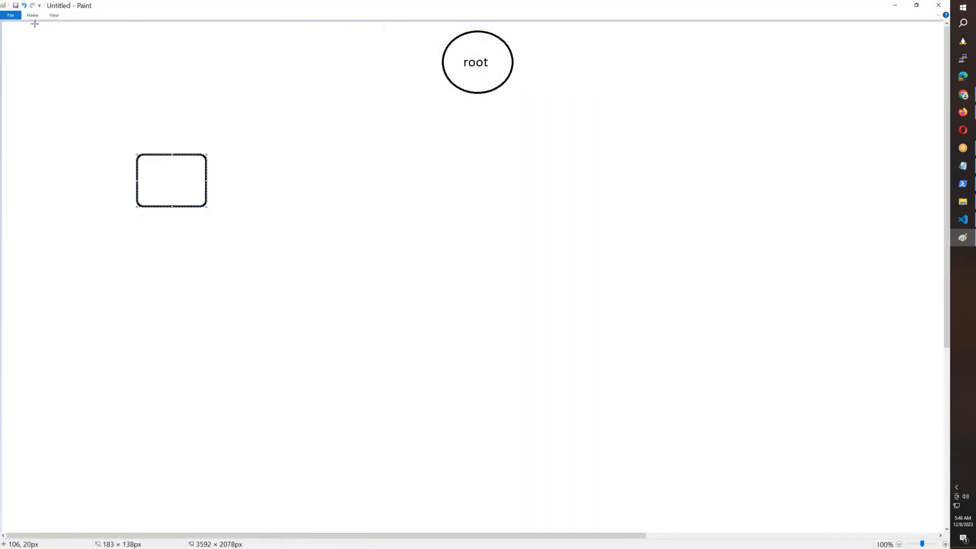
- Duplicate the rounded rectangle across the canvas to make a row of six boxes below the root ellipse
click(33, 16)
click(50, 32)
drag(131, 151, 440, 189)
drag(132, 150, 466, 206)
drag(353, 181, 757, 174)
click(611, 276)
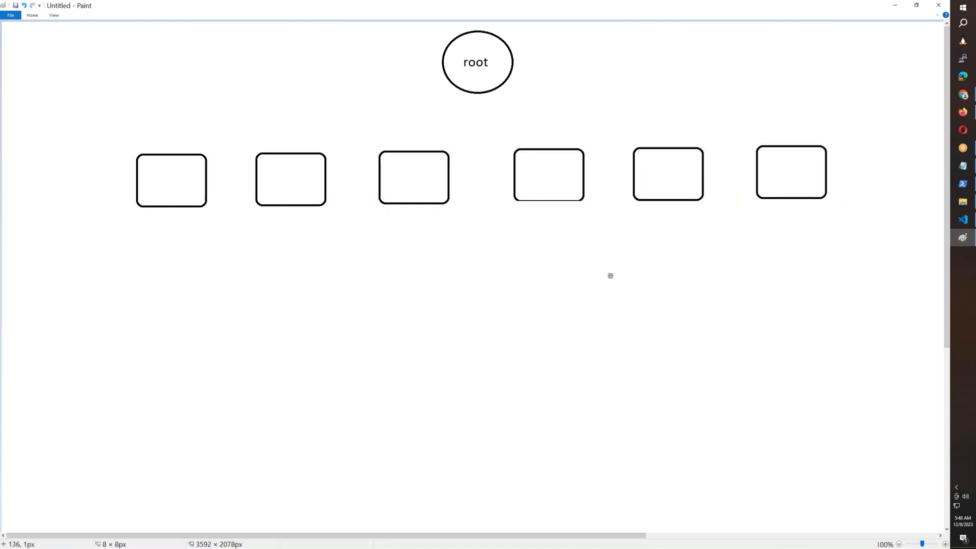
- Label the first box in the row "com" and the second box "xyz", centring the text in each
click(32, 16)
click(111, 30)
click(154, 170)
text(com)
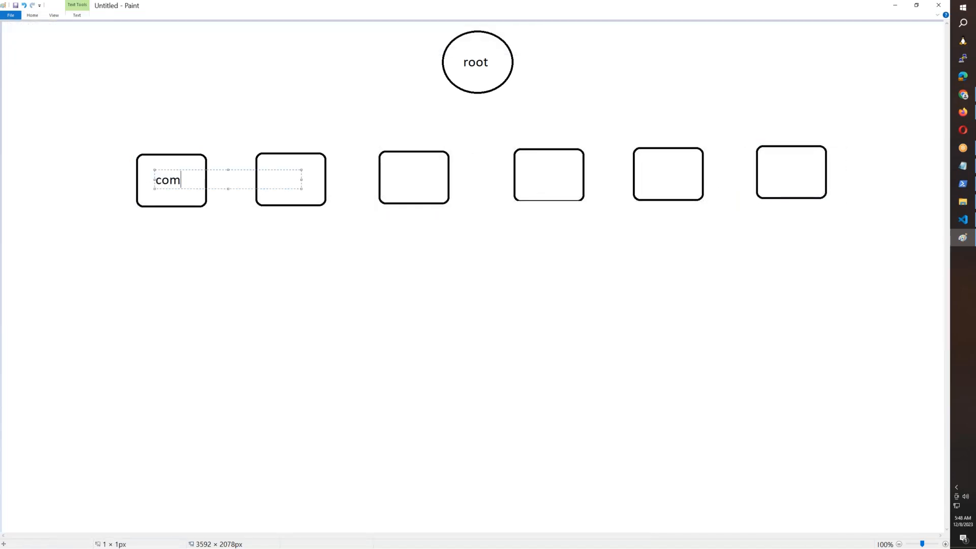
click(277, 169)
click(274, 171)
text(xyz)
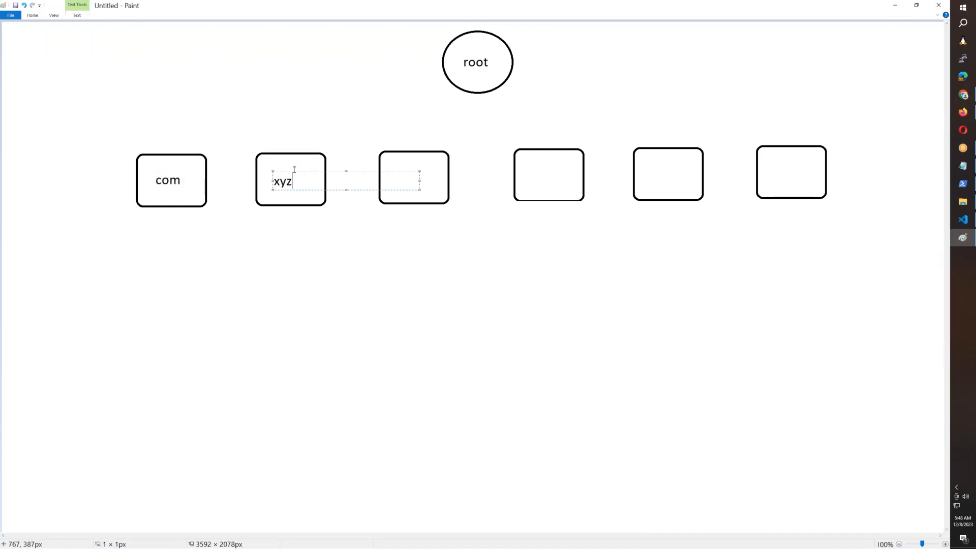
drag(295, 171, 300, 168)
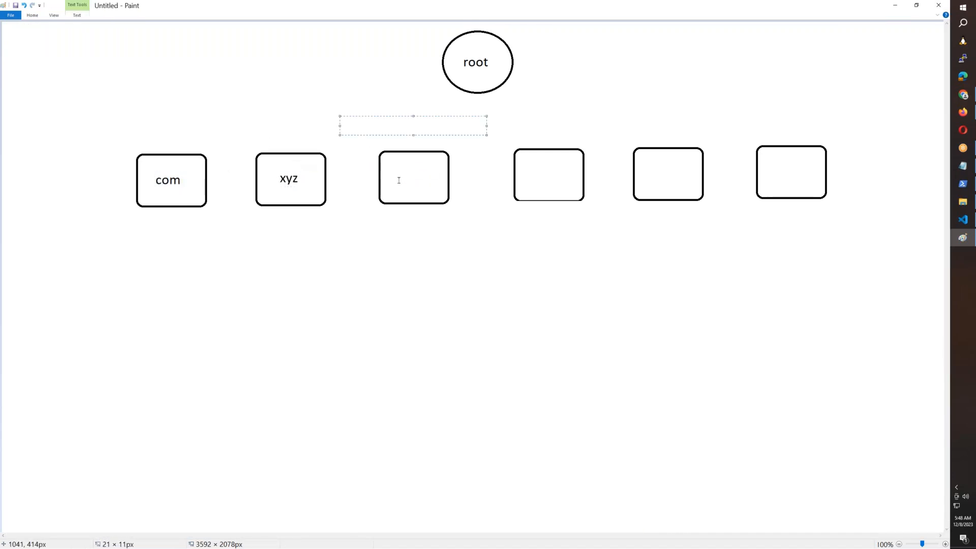
- Label the third box in the row "net" and the fourth box "org"
click(425, 179)
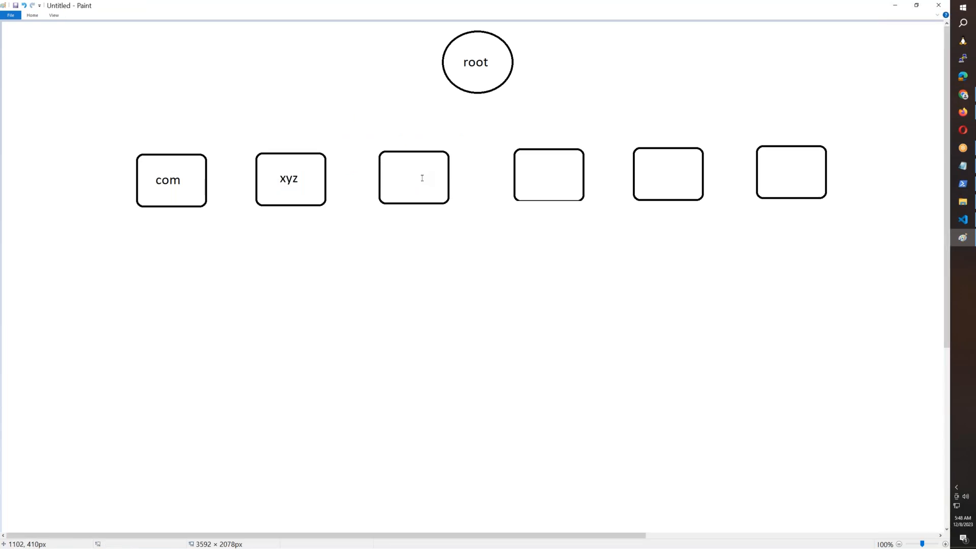
click(402, 177)
text(net)
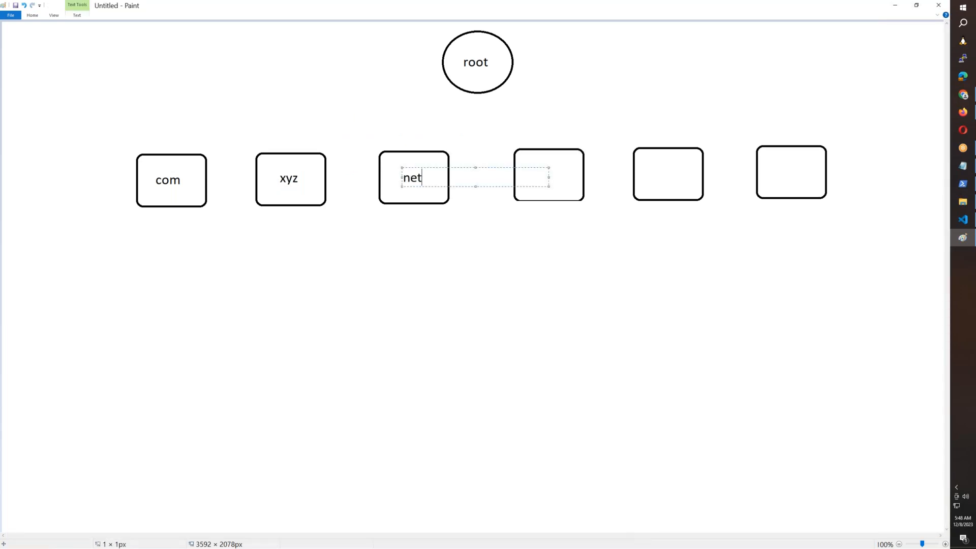
click(523, 120)
click(523, 114)
click(539, 175)
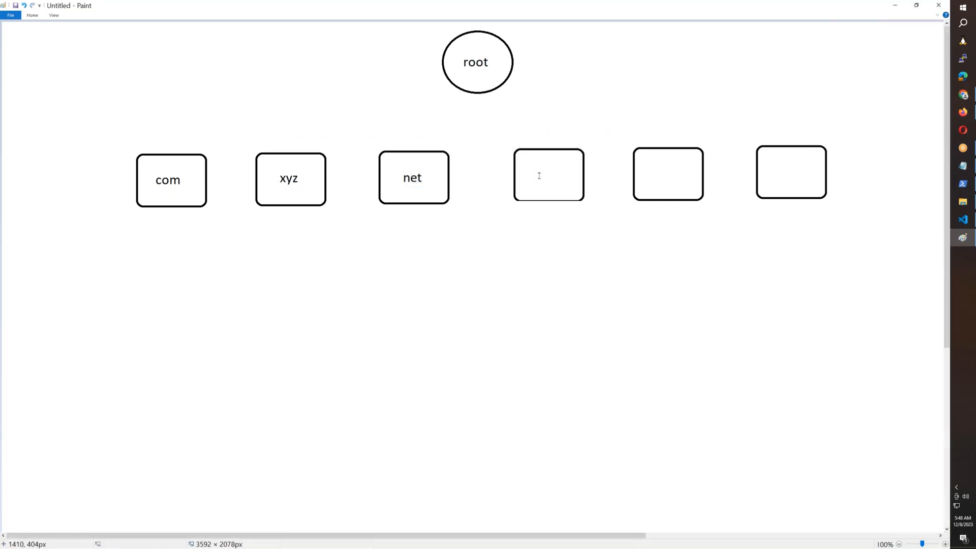
click(535, 175)
text(org)
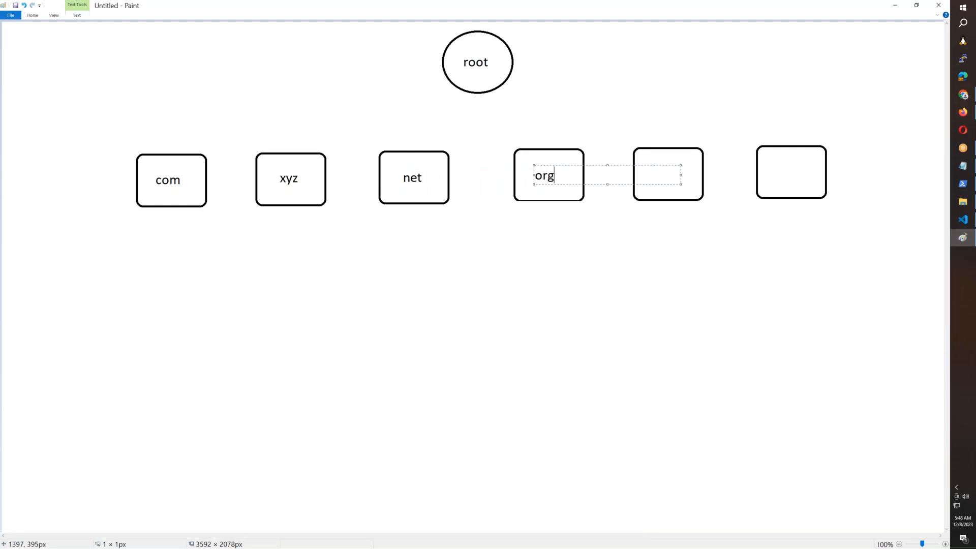
click(614, 114)
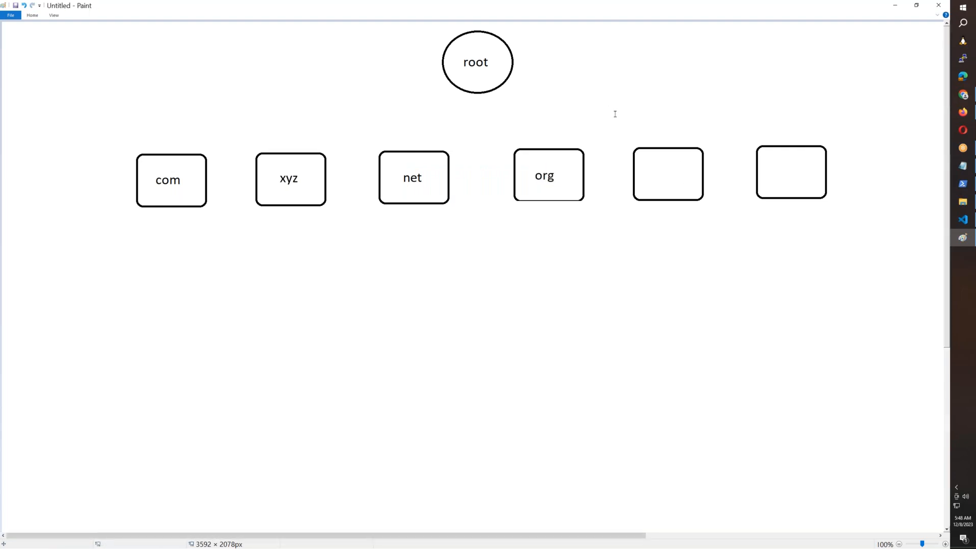
- Label the fifth box in the top row "biz" and the sixth box "io"
click(653, 175)
text(biz)
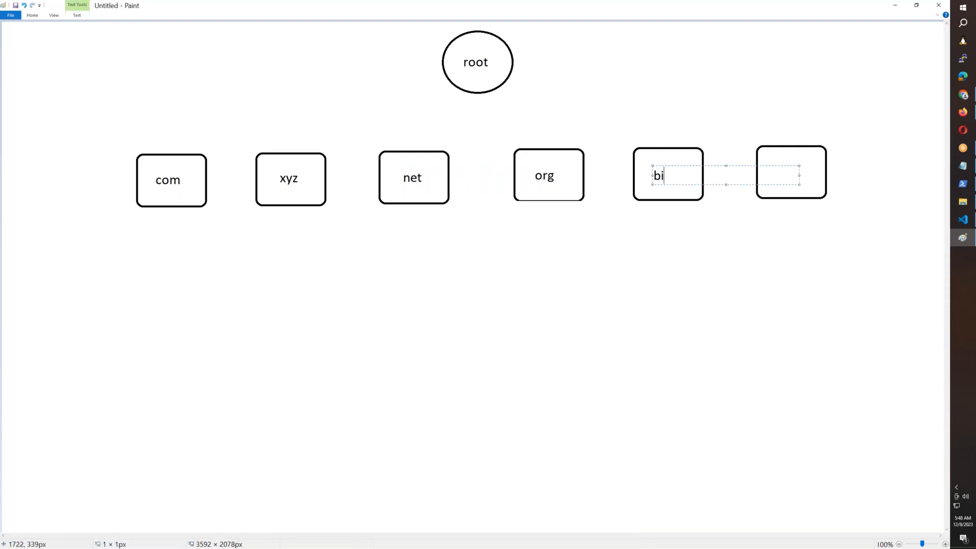
click(786, 139)
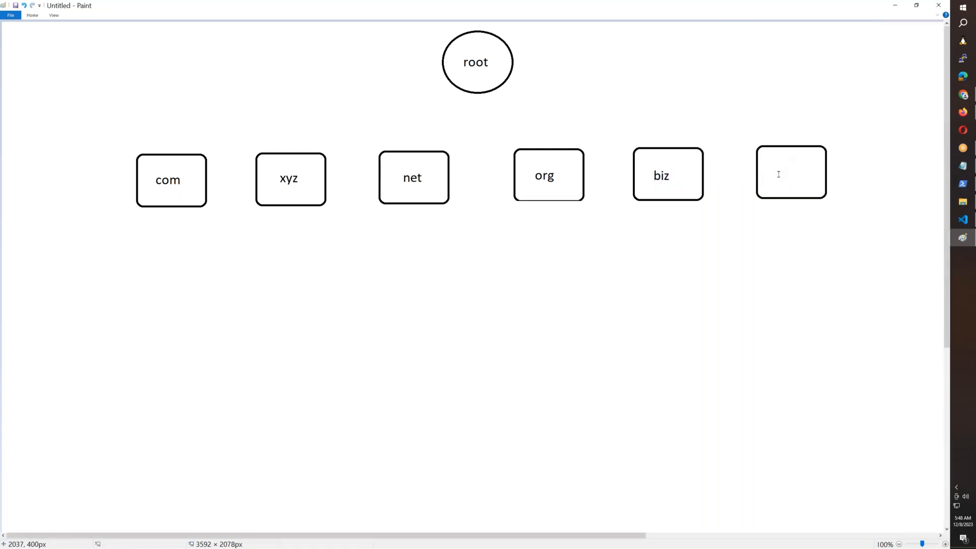
click(776, 172)
text(io)
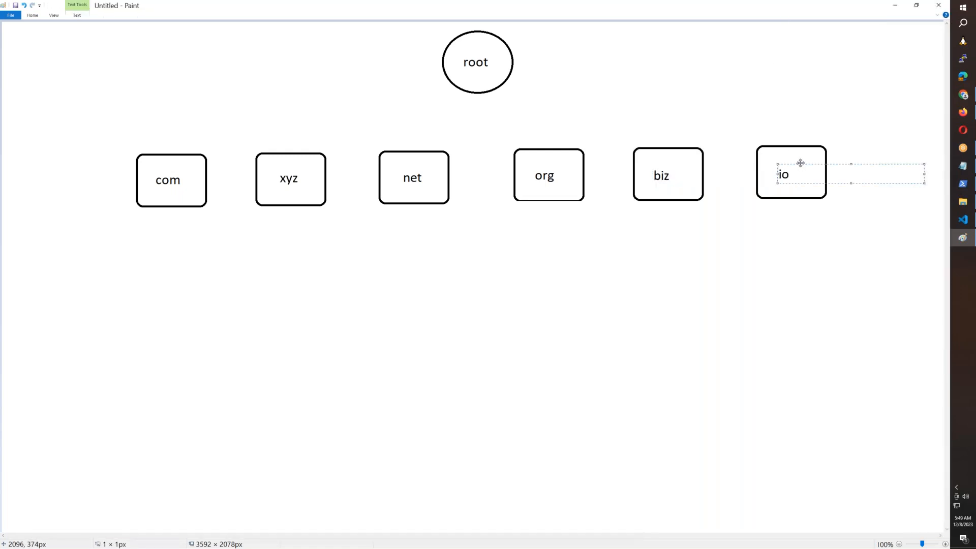
click(603, 90)
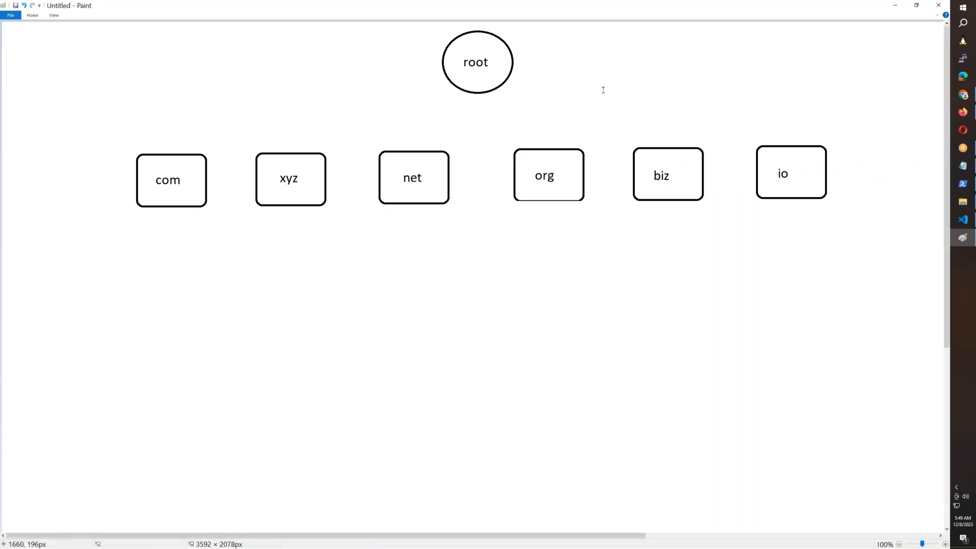
- Draw a rounded rectangle about 254 × 140 px below the com box and place a copy beside it, below the xyz and net boxes
click(34, 16)
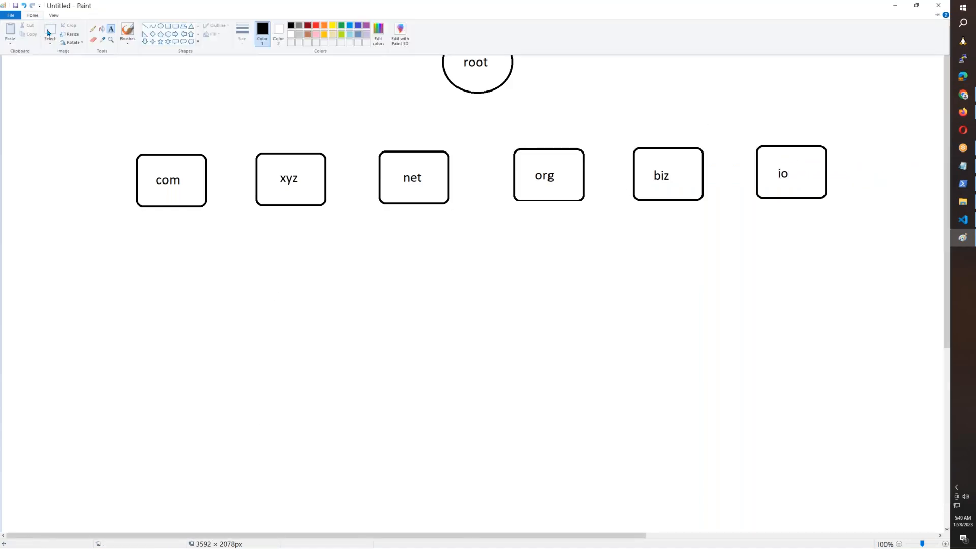
click(175, 27)
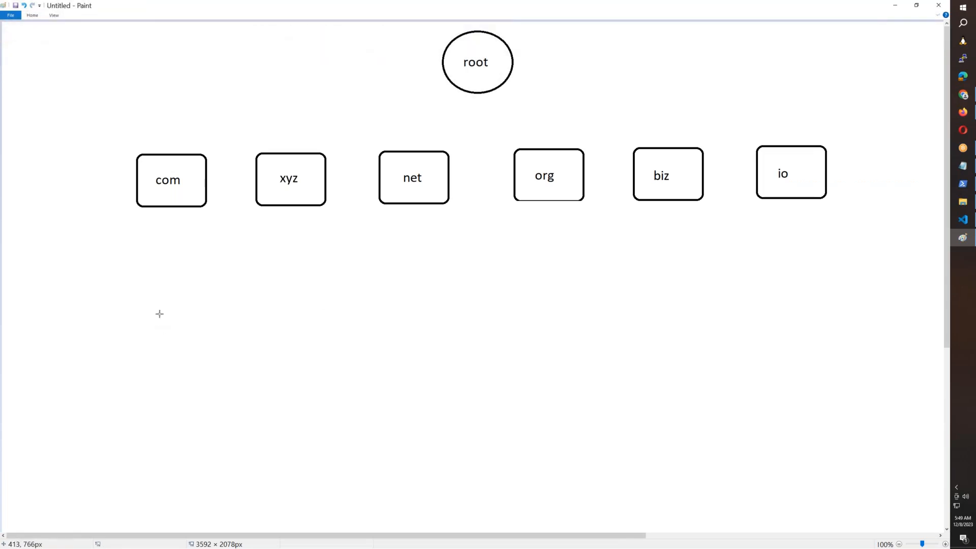
drag(163, 309, 260, 363)
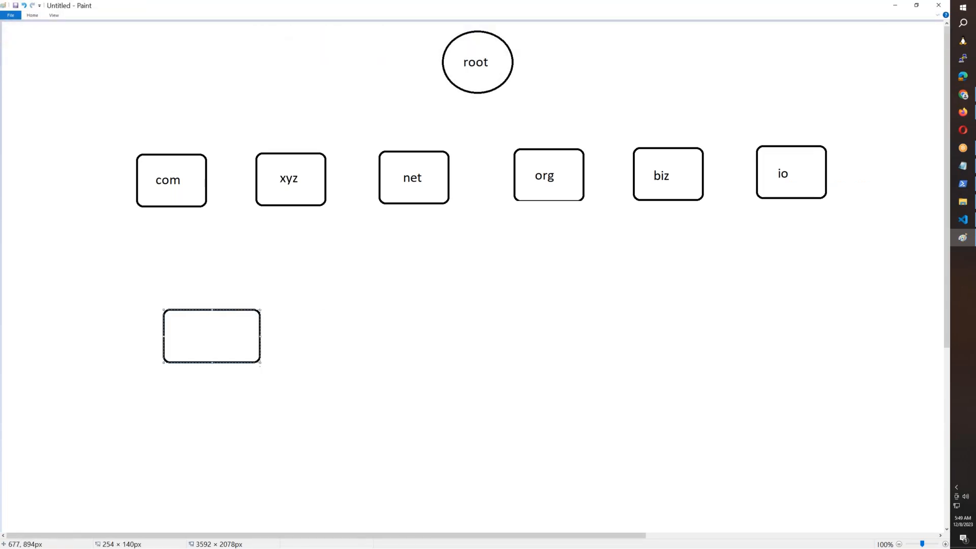
click(52, 36)
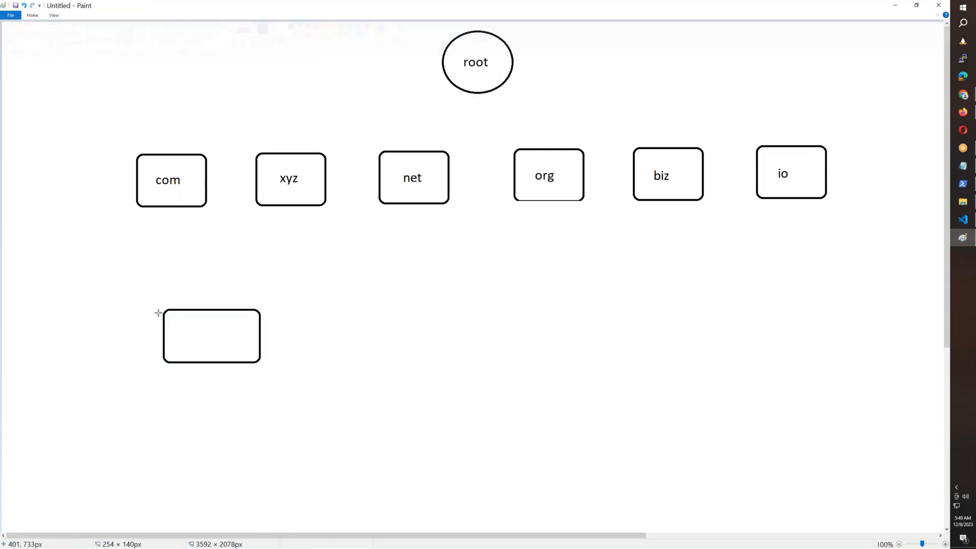
drag(161, 306, 389, 346)
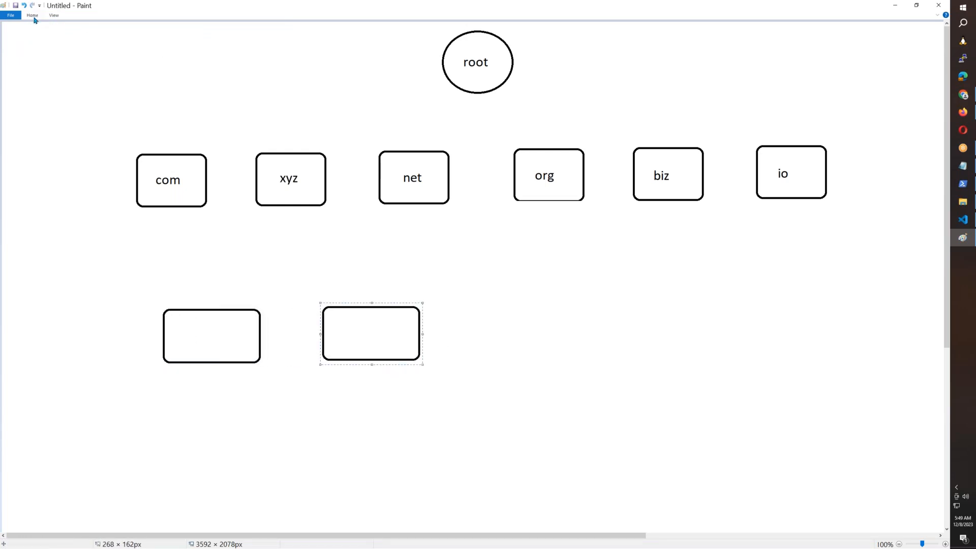
- Label the two boxes in the second row "azureb37" and "azureb38", reusing the first label's text for the second
click(34, 18)
click(110, 29)
click(185, 337)
text(azureb)
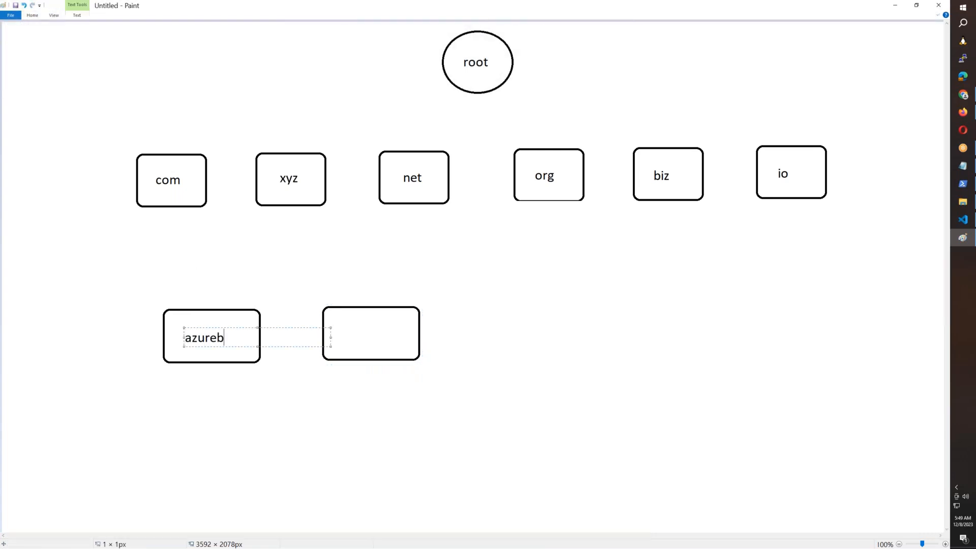
text(37)
key(ctrl+a)
key(ctrl+c)
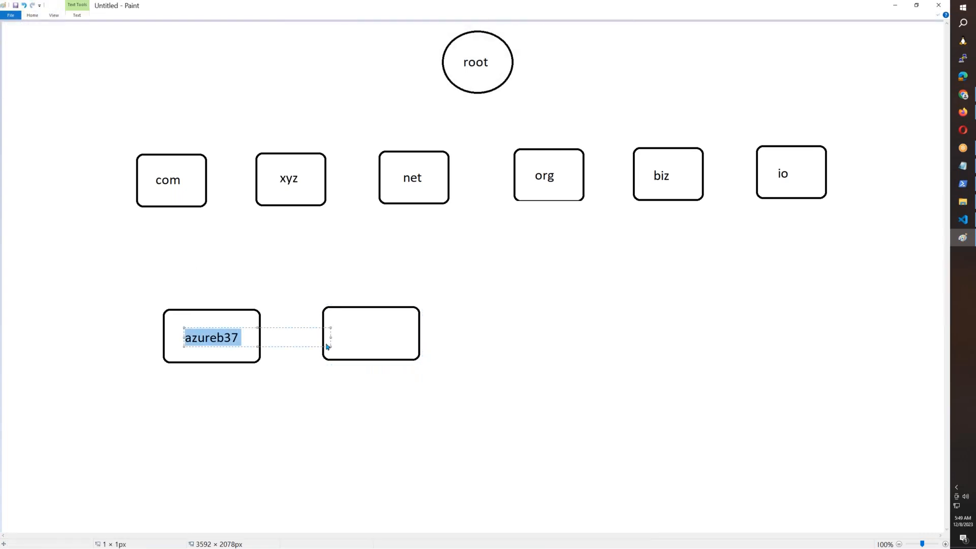
click(343, 341)
click(344, 333)
key(ctrl+v)
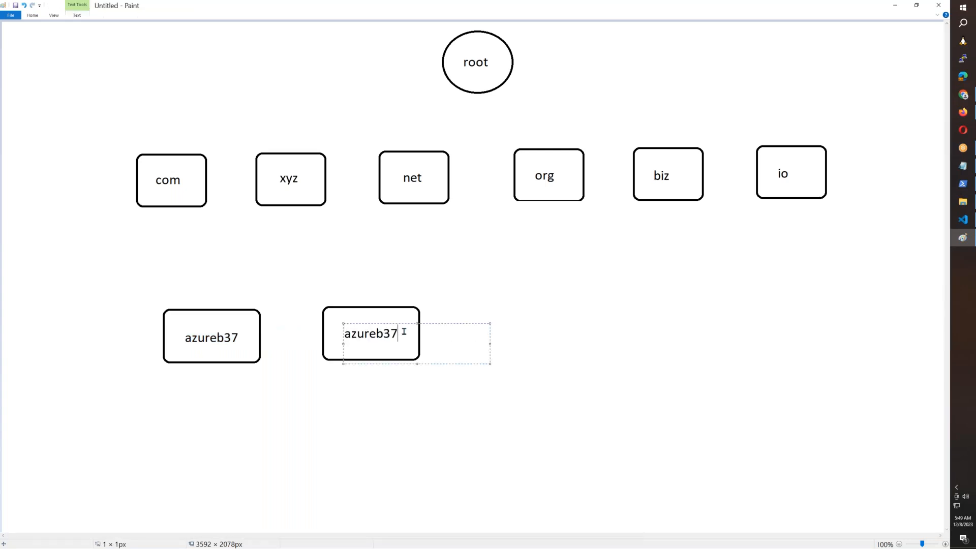
key(BackSpace)
text(8)
click(444, 337)
- Draw a rounded rectangle about 215 × 140 px below and between the azureb37 and azureb38 boxes, and place a copy beside it
click(33, 15)
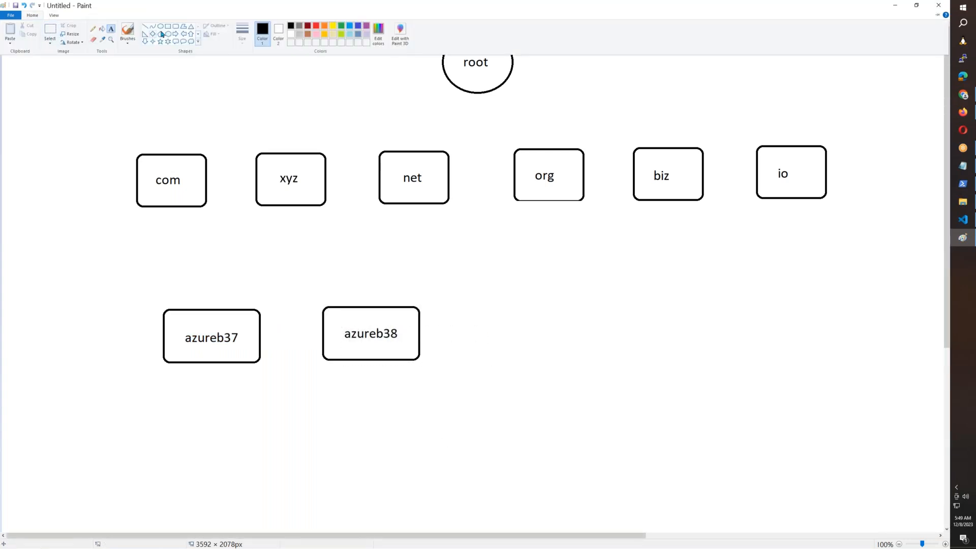
click(175, 26)
drag(271, 454, 354, 507)
drag(337, 491, 331, 482)
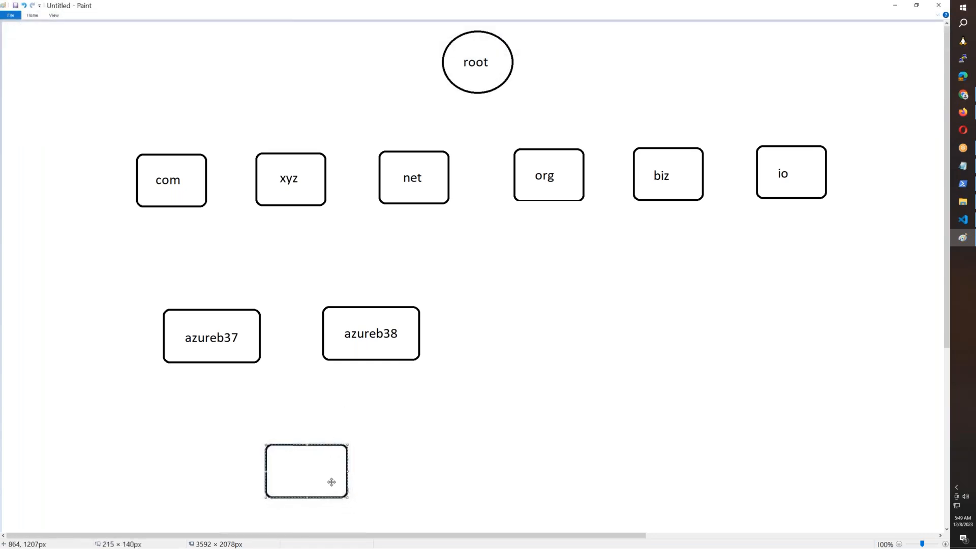
click(33, 15)
click(50, 32)
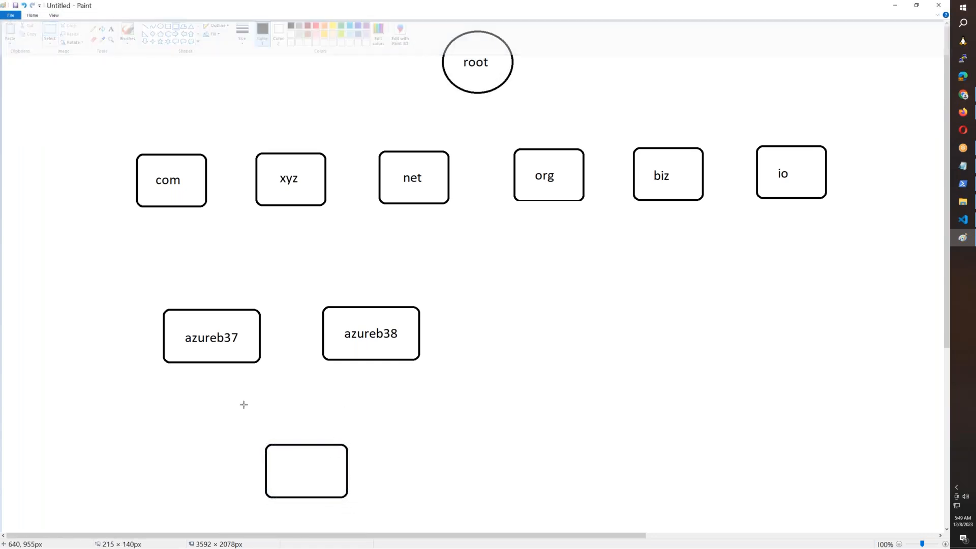
drag(263, 442, 488, 483)
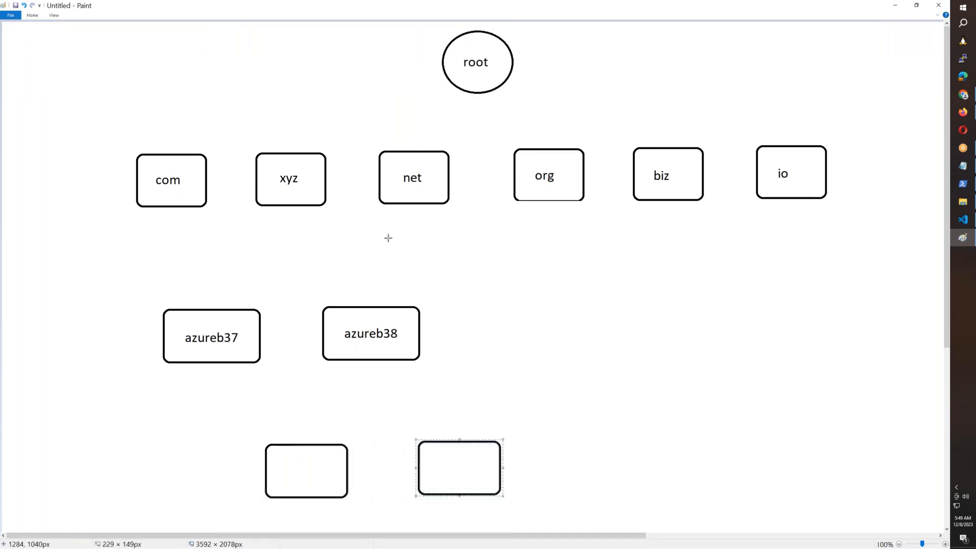
- Label the two boxes in the third row "www" and "myapp"
click(33, 15)
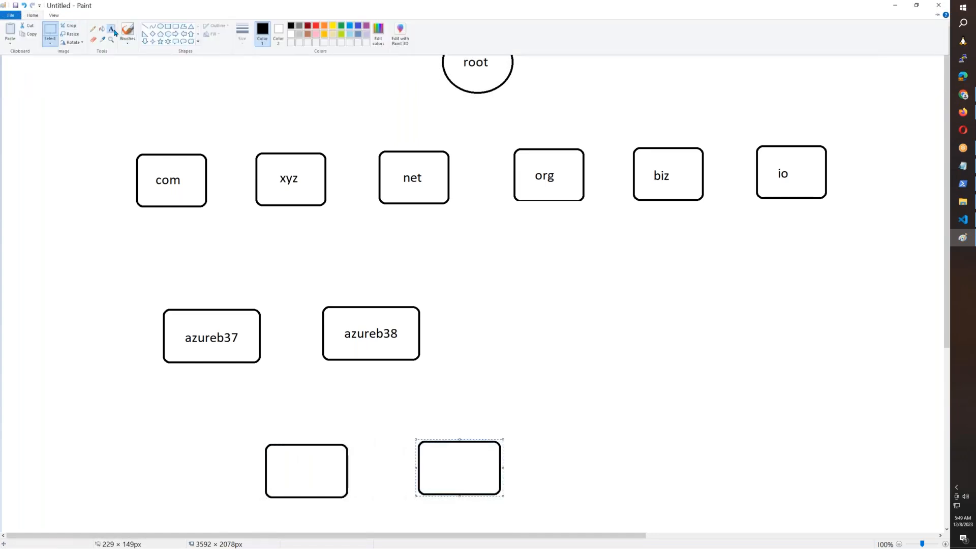
click(112, 29)
click(285, 471)
text(www)
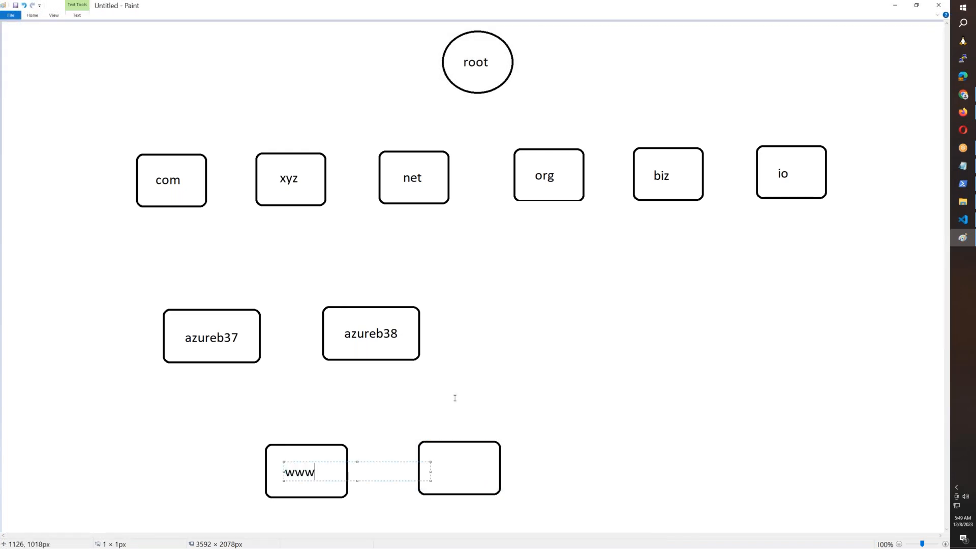
click(438, 470)
click(438, 470)
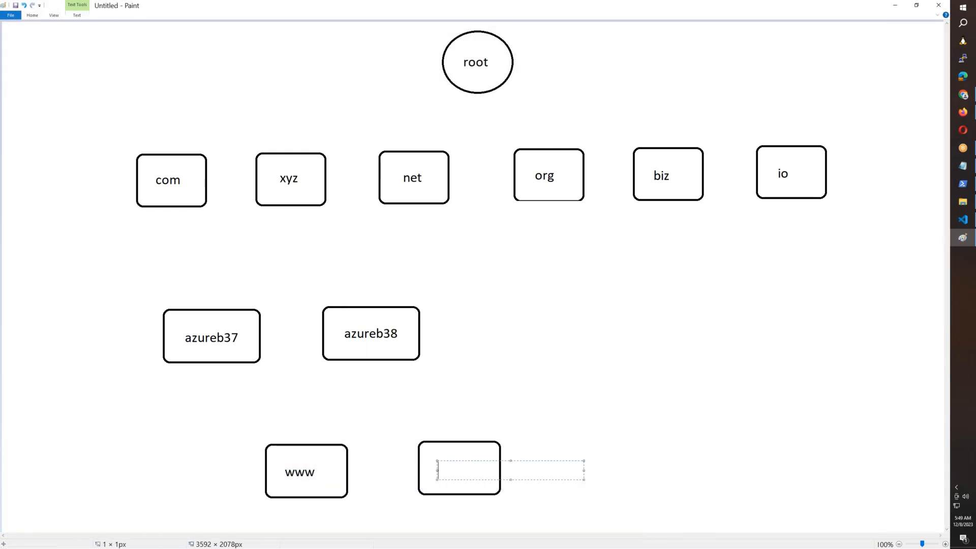
text(myapp)
- Copy test001.azureb38.xyz from the Firefox address into the Notepad notes below the record list, ending it with a trailing dot
click(962, 112)
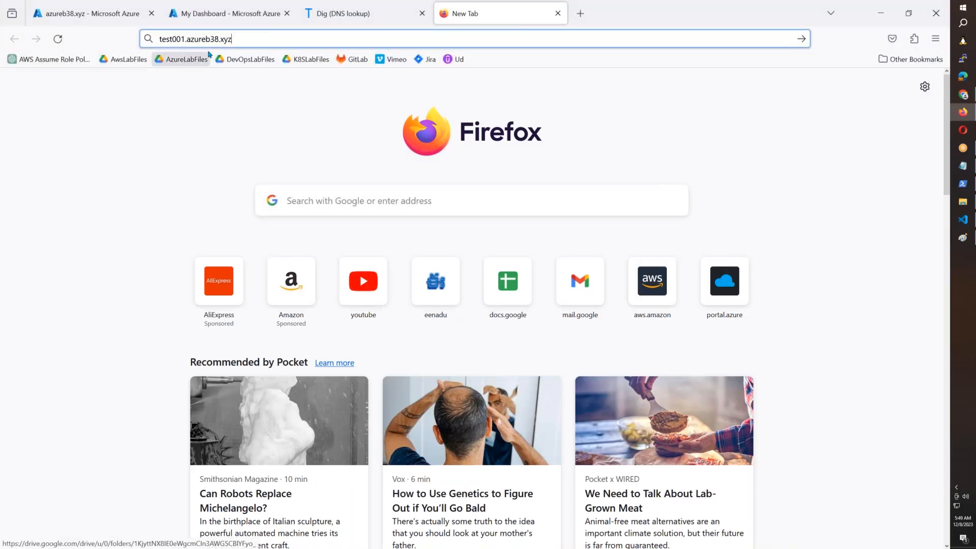
click(240, 39)
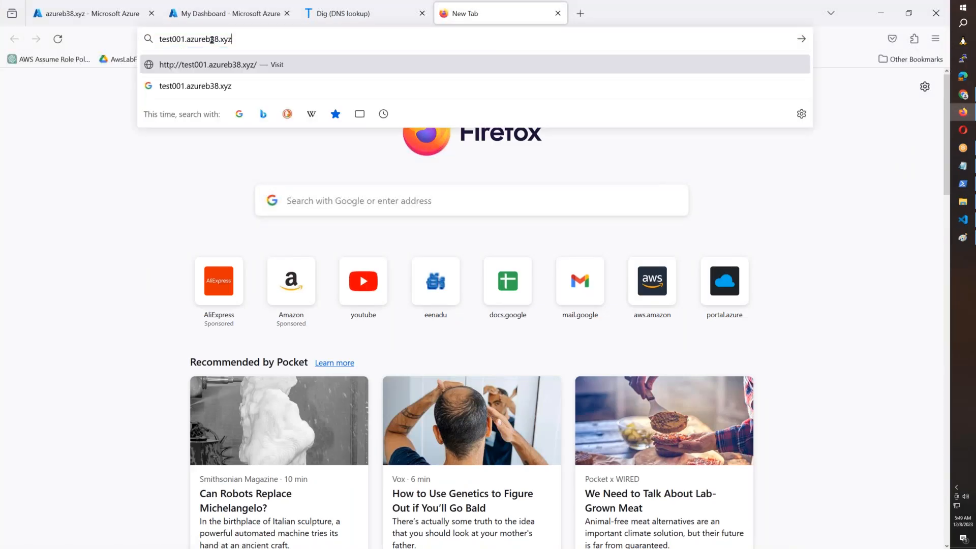
key(ctrl+a)
key(ctrl+c)
click(963, 165)
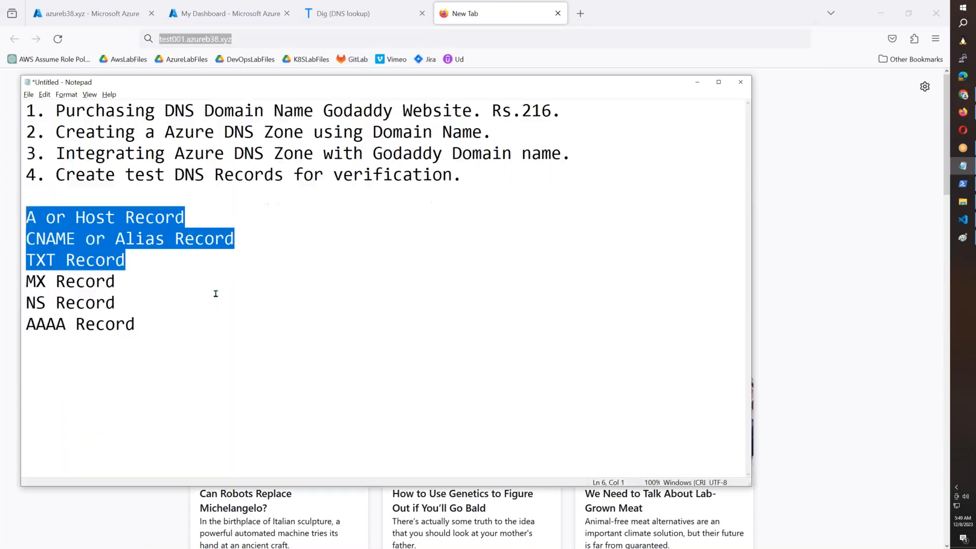
key(Return)
key(Return)
key(ctrl+v)
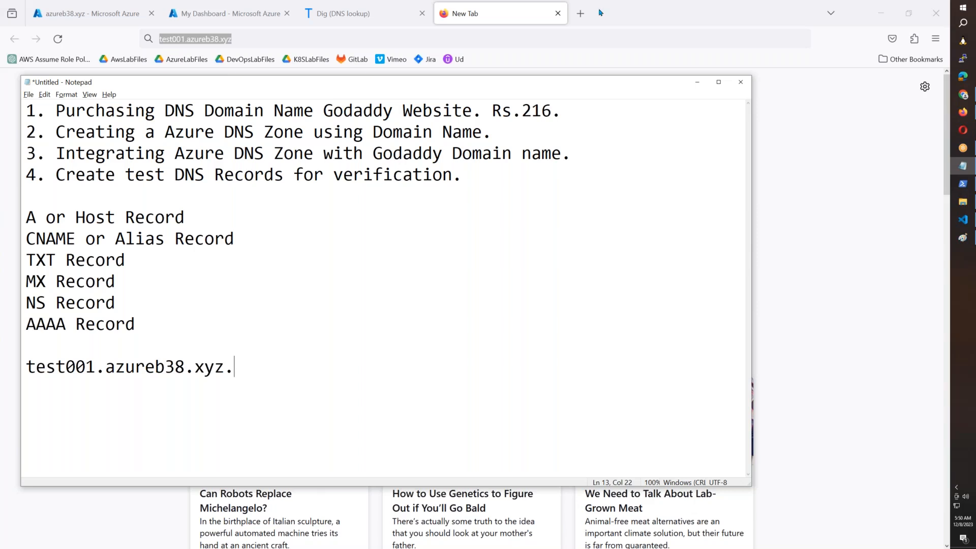
- Compare the trailing dot of test001.azureb38.xyz. in the notes with the root ellipse in the Paint diagram
click(962, 237)
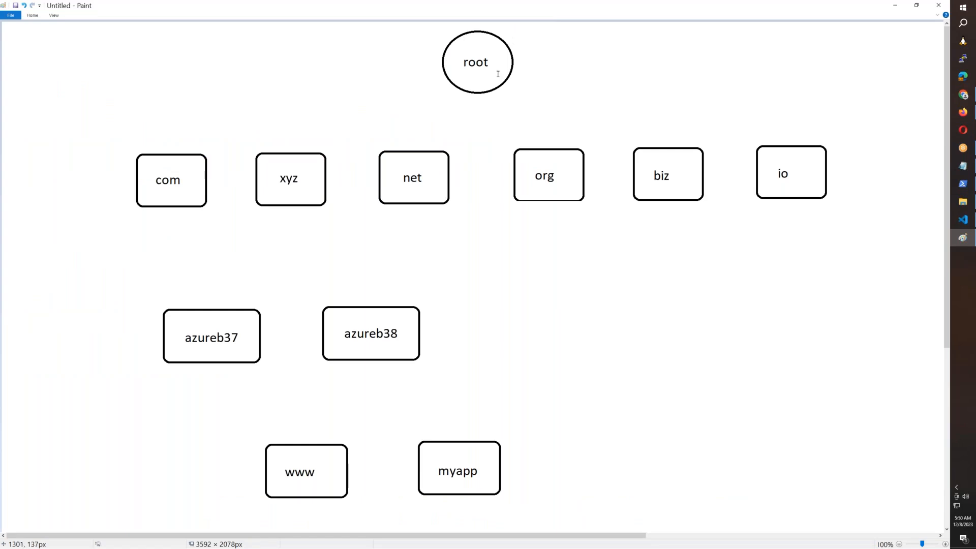
key(alt+Tab)
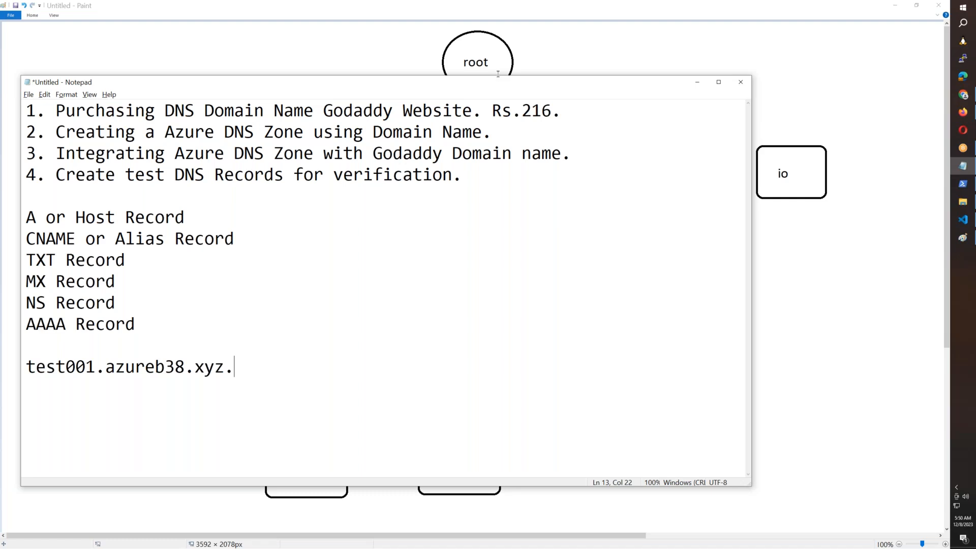
drag(235, 366, 16, 366)
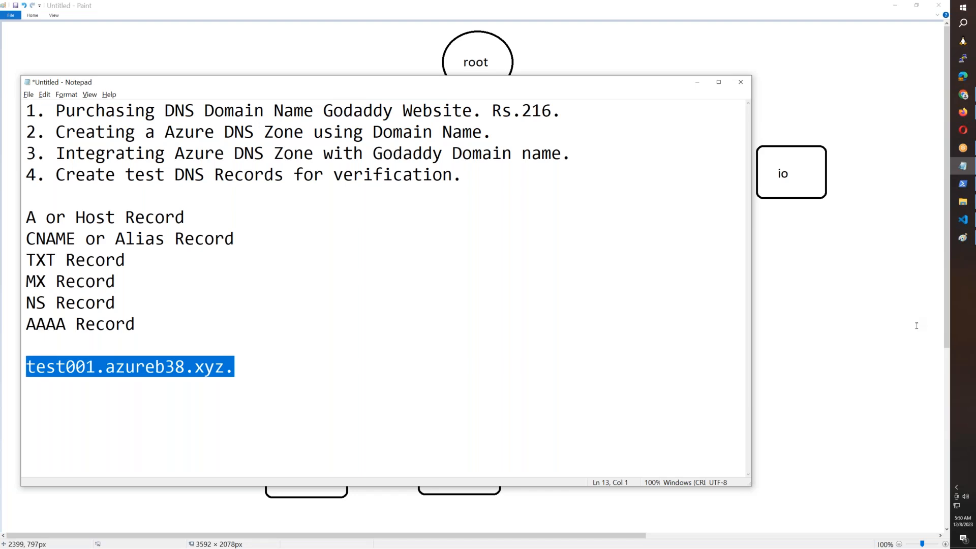
mouse_move(234, 367)
mouse_down()
mouse_move(214, 369)
mouse_move(225, 370)
mouse_up()
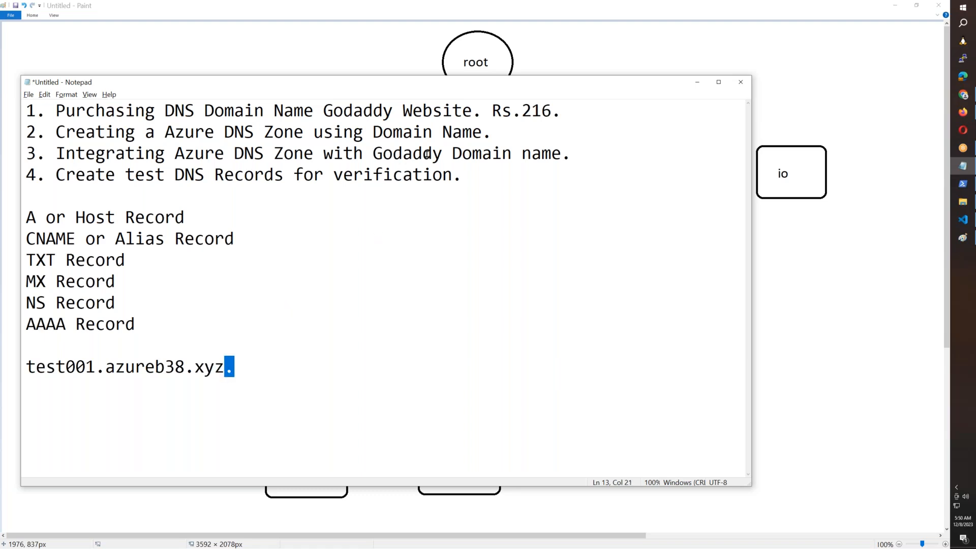
click(485, 68)
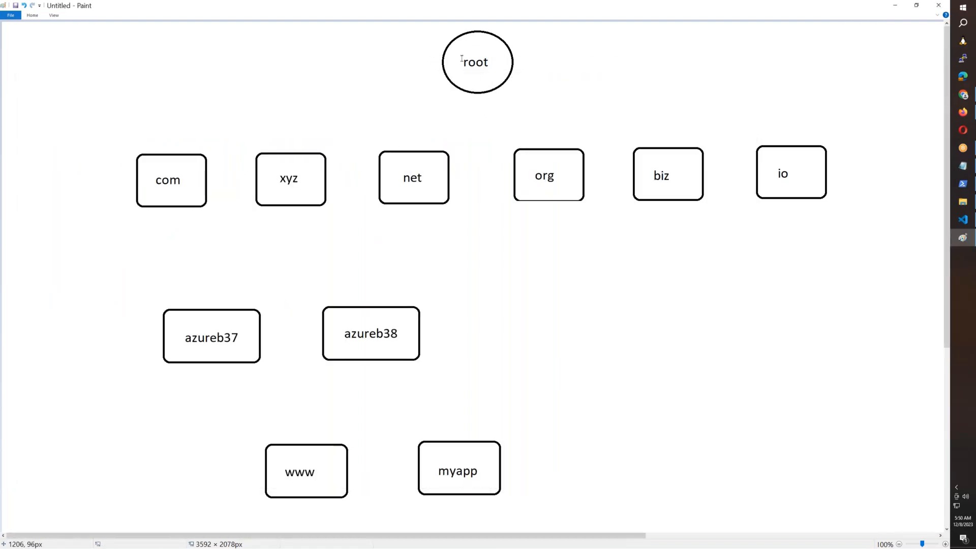
- Match the xyz and azureb38 parts of the host name in the notes to their levels in the Paint diagram
key(alt+Tab)
mouse_move(237, 374)
mouse_down()
mouse_move(254, 372)
mouse_move(6, 372)
mouse_up()
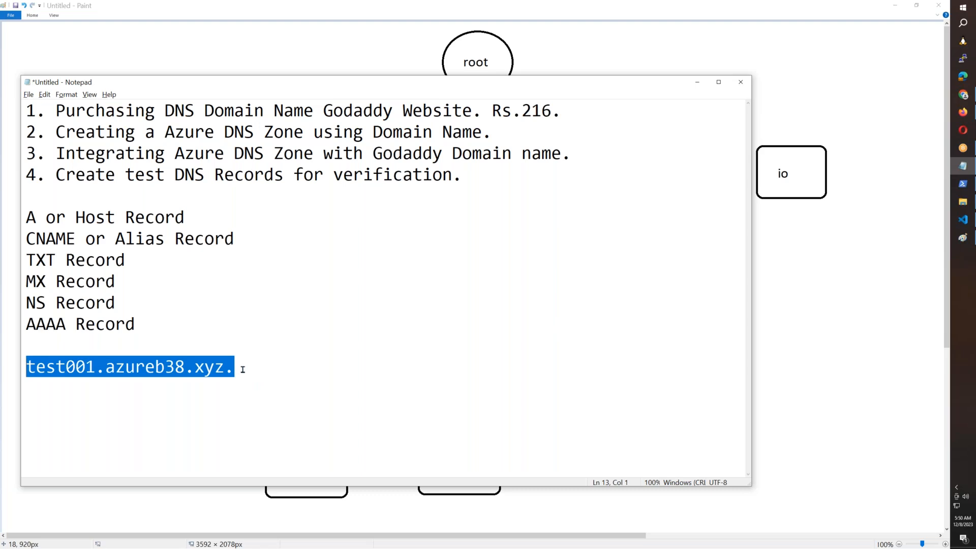
key(alt+Tab)
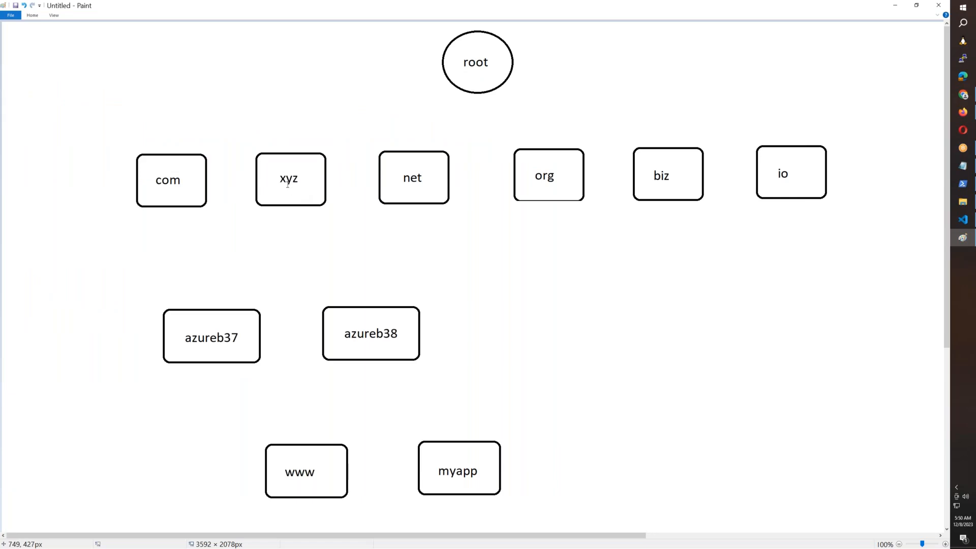
key(alt+Tab)
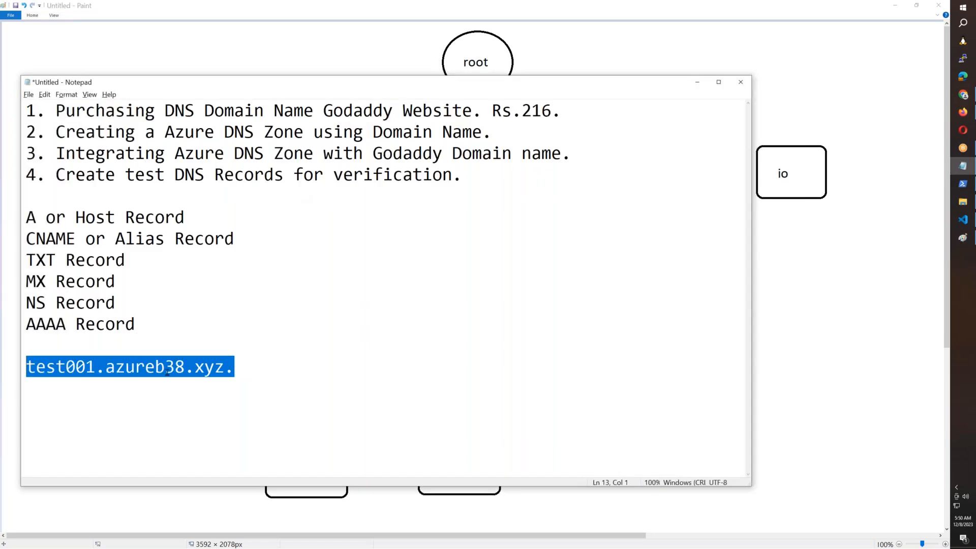
click(262, 370)
double_click(108, 368)
click(182, 389)
drag(185, 366, 105, 369)
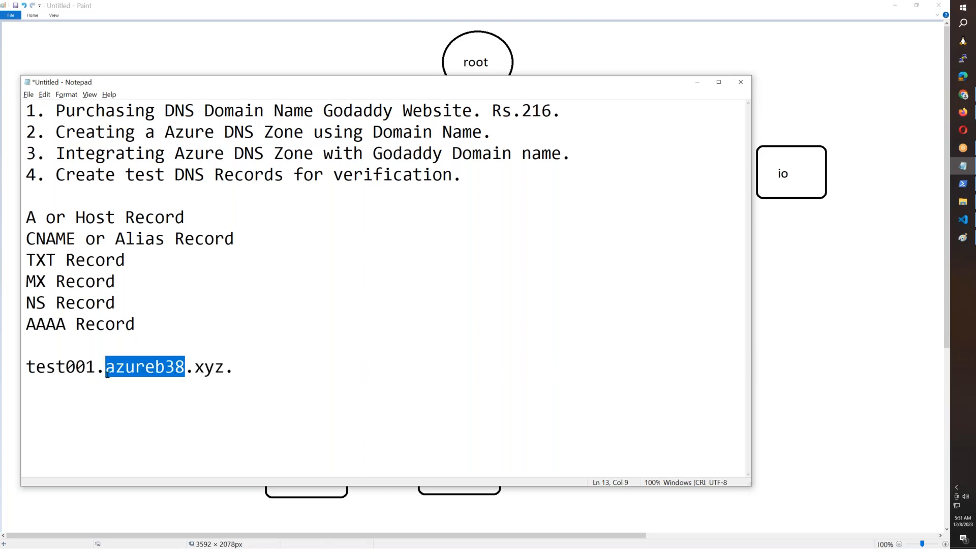
key(alt+Tab)
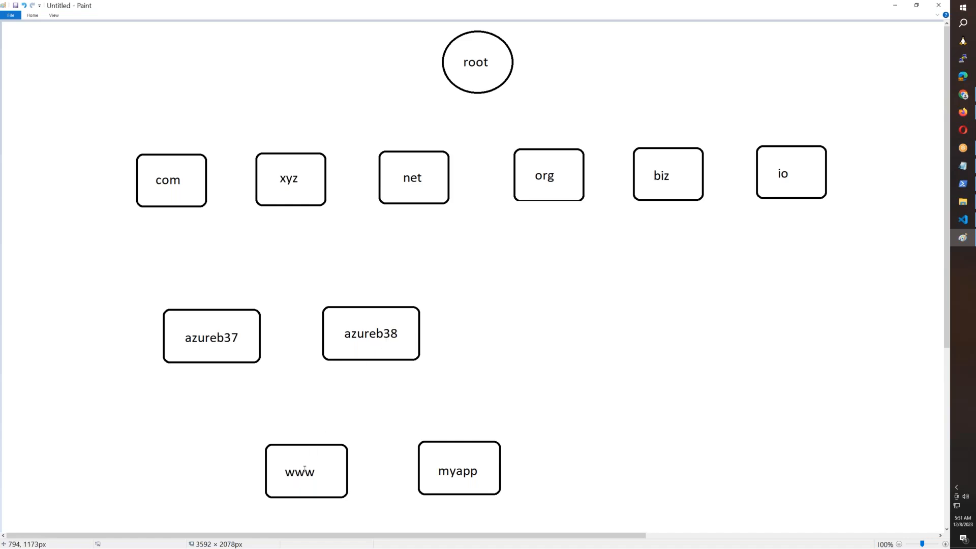
- Replace the "myapp" label in the third-row box with "test001"
click(30, 15)
click(43, 32)
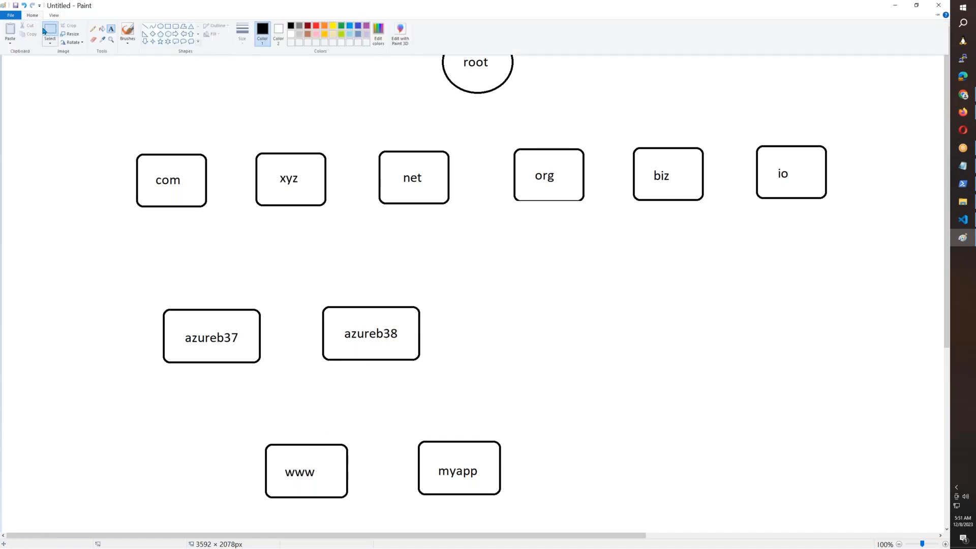
drag(426, 460, 482, 484)
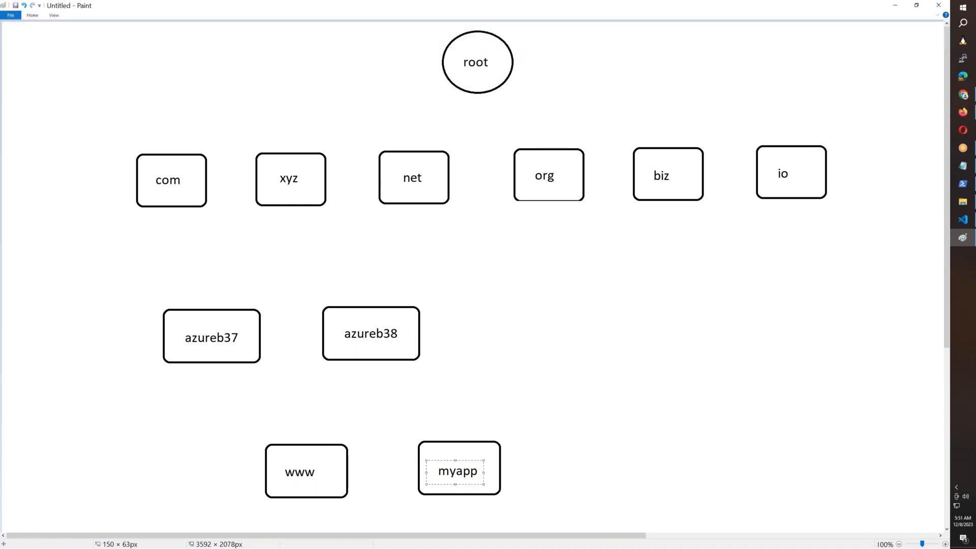
key(Delete)
click(32, 15)
click(109, 29)
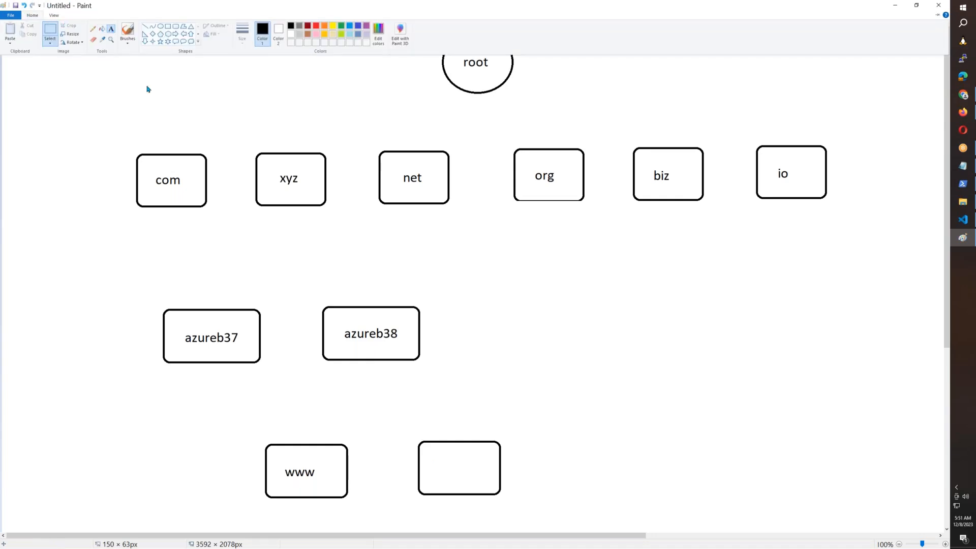
click(433, 460)
text(test001)
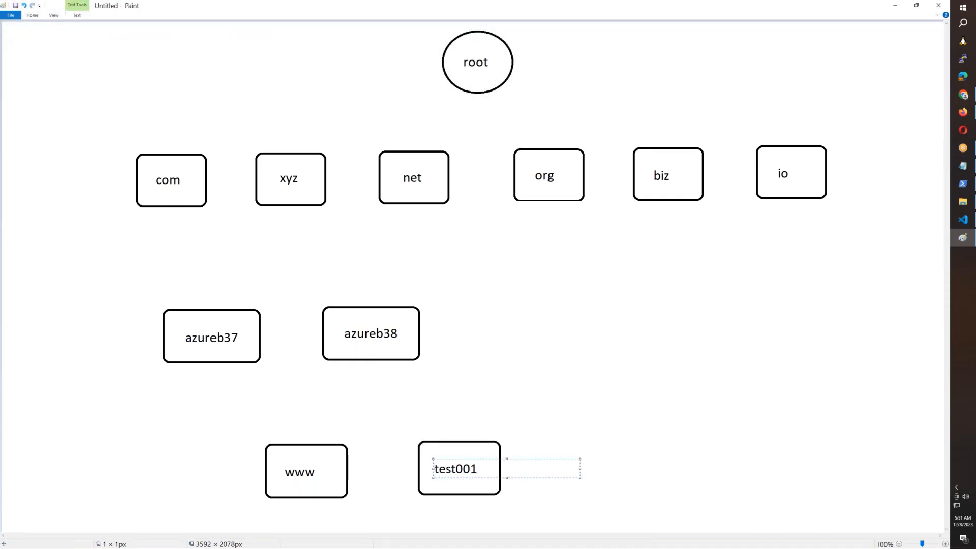
click(488, 435)
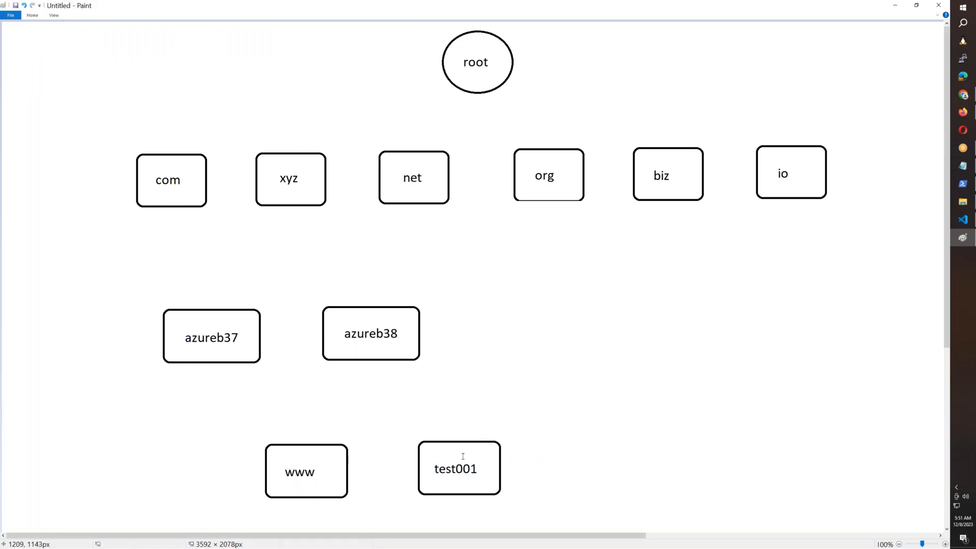
- Brush a path from root through xyz and azureb38 to test001, and add check marks at root and xyz
click(32, 15)
click(127, 30)
mouse_move(478, 80)
mouse_down()
mouse_move(361, 113)
mouse_move(321, 152)
mouse_move(310, 196)
mouse_move(372, 288)
mouse_up()
mouse_move(398, 319)
mouse_down()
mouse_move(406, 336)
mouse_move(397, 447)
mouse_move(455, 472)
mouse_up()
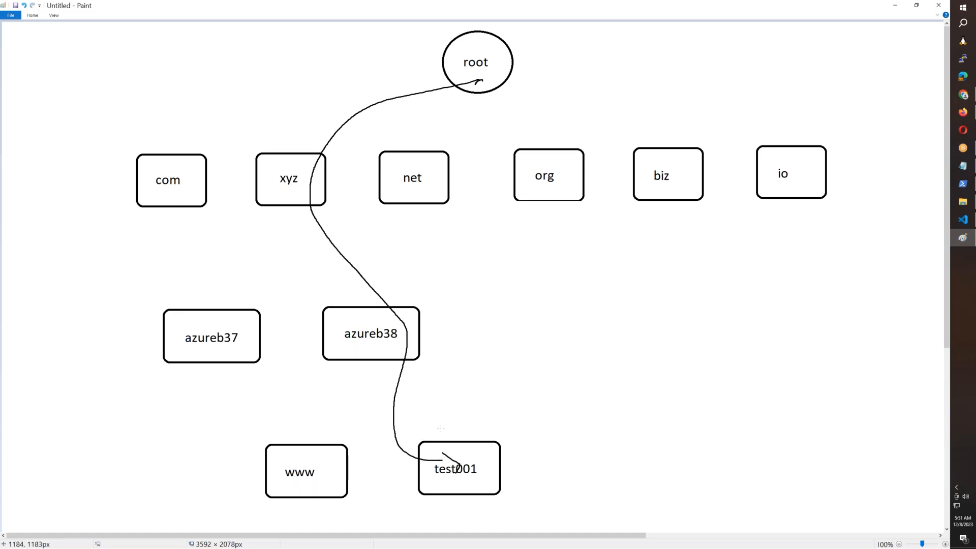
drag(497, 58, 555, 43)
mouse_move(293, 161)
mouse_down()
mouse_move(325, 162)
mouse_move(385, 126)
mouse_up()
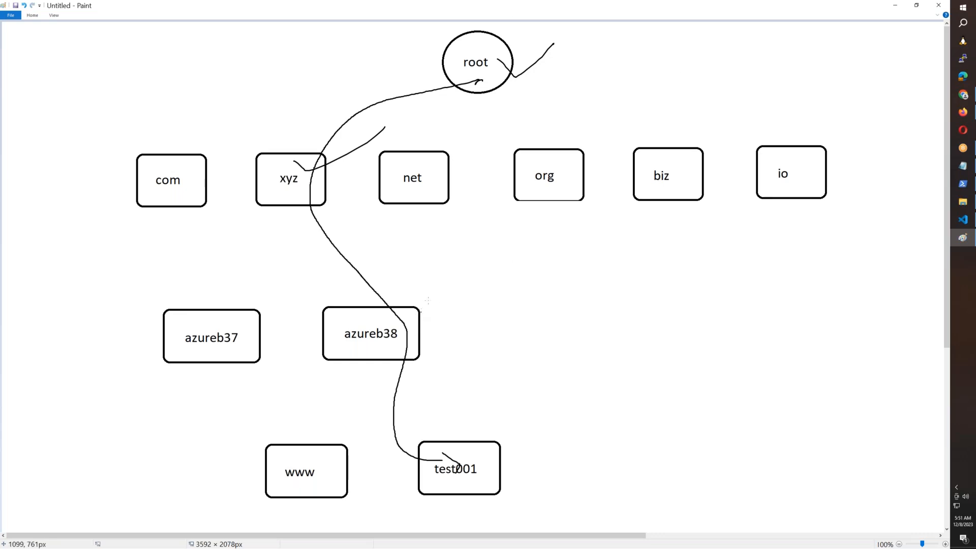
- Load test001.azureb38.xyz in Firefox, and search Google for "iterative vs recursive dns" in a new tab
click(962, 112)
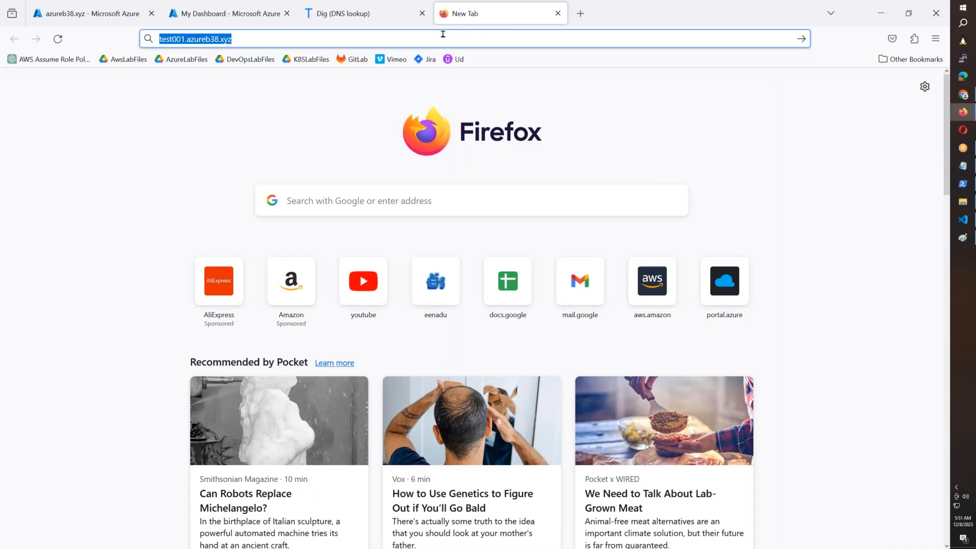
key(Return)
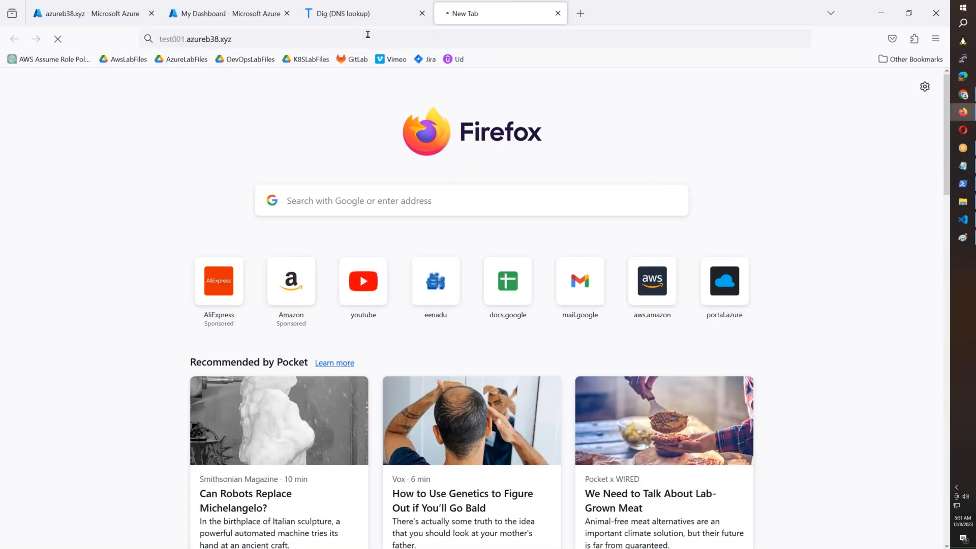
click(579, 14)
text(google.com/)
key(Return)
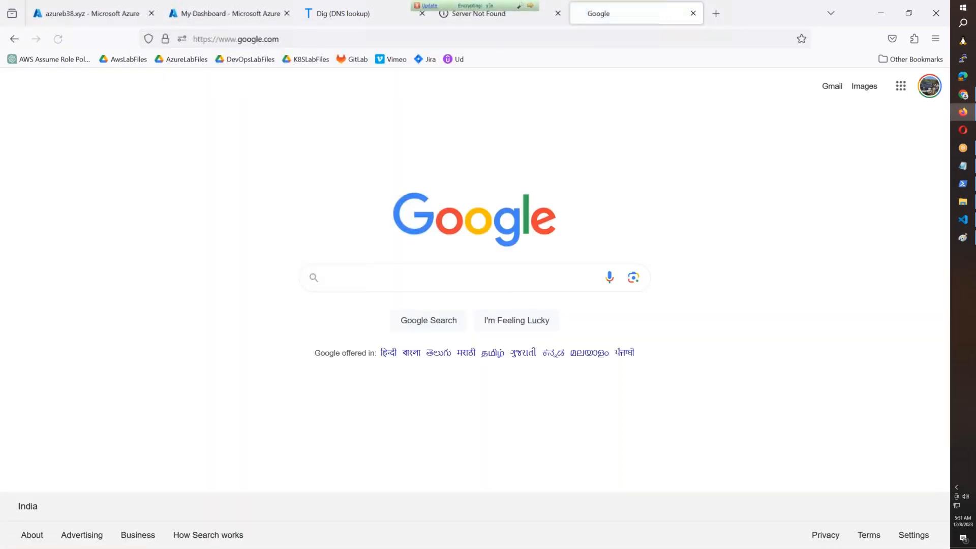
text(iterative vs recursive dns)
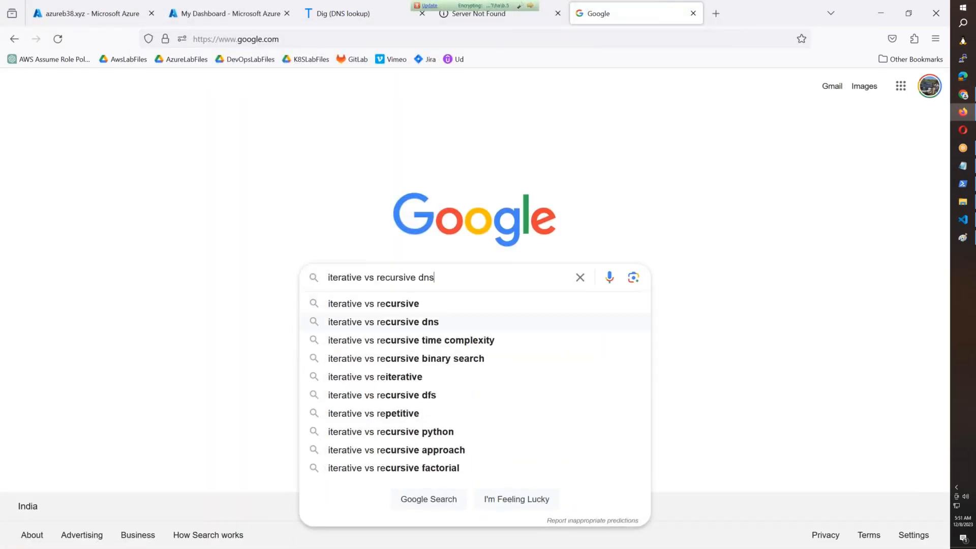
key(Return)
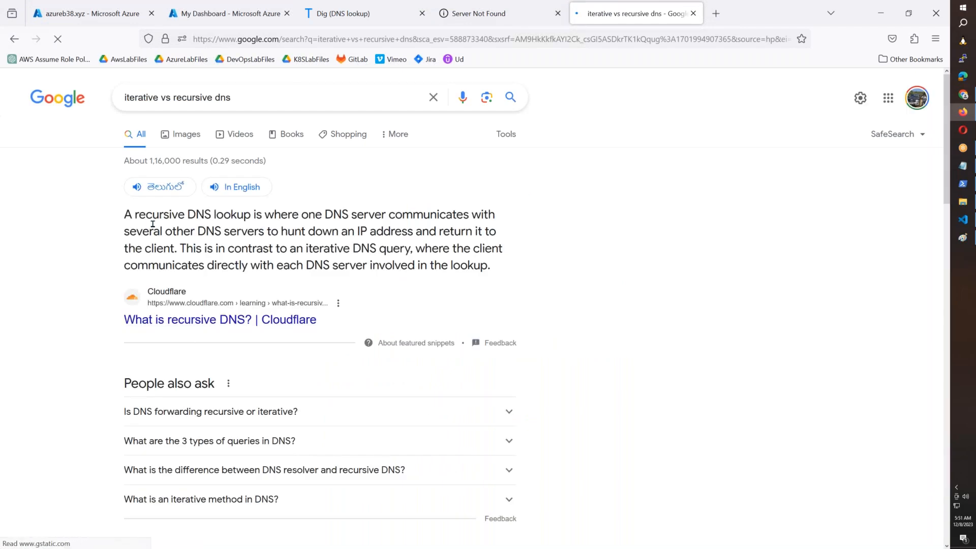
- Read the featured snippet's explanation of recursive DNS lookups versus iterative DNS queries, highlighting the key phrases
drag(314, 213, 439, 215)
drag(184, 231, 390, 231)
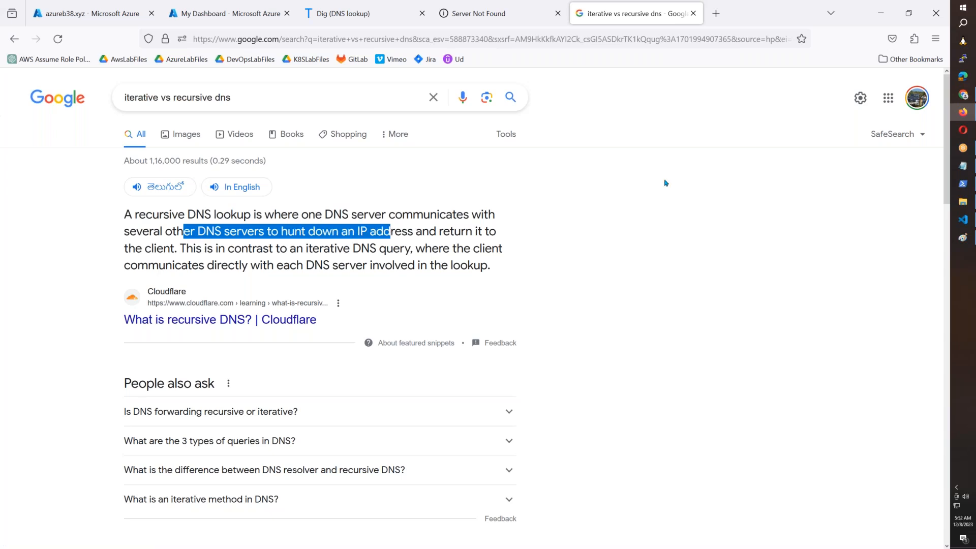
drag(193, 248, 452, 265)
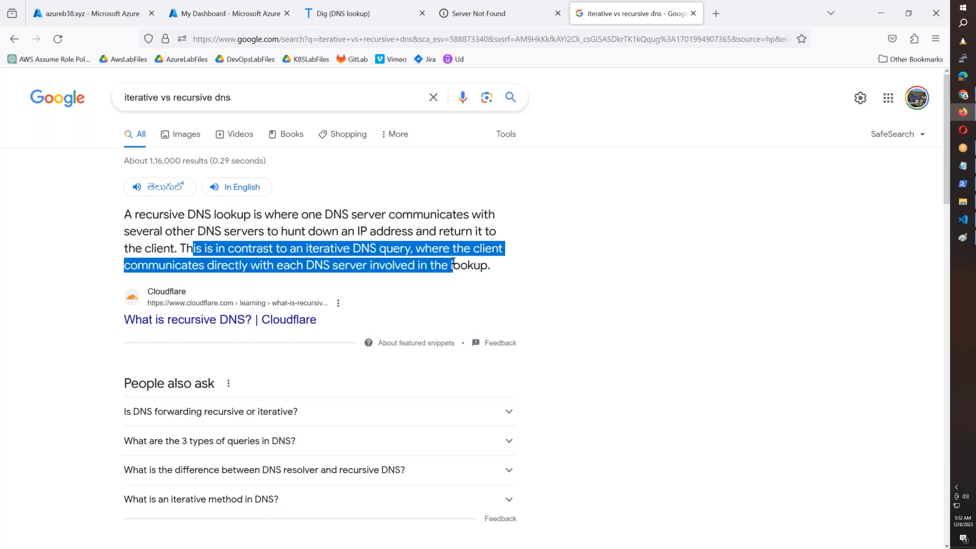
- Return to the Paint diagram and undo the brushed resolution path and check marks
click(963, 237)
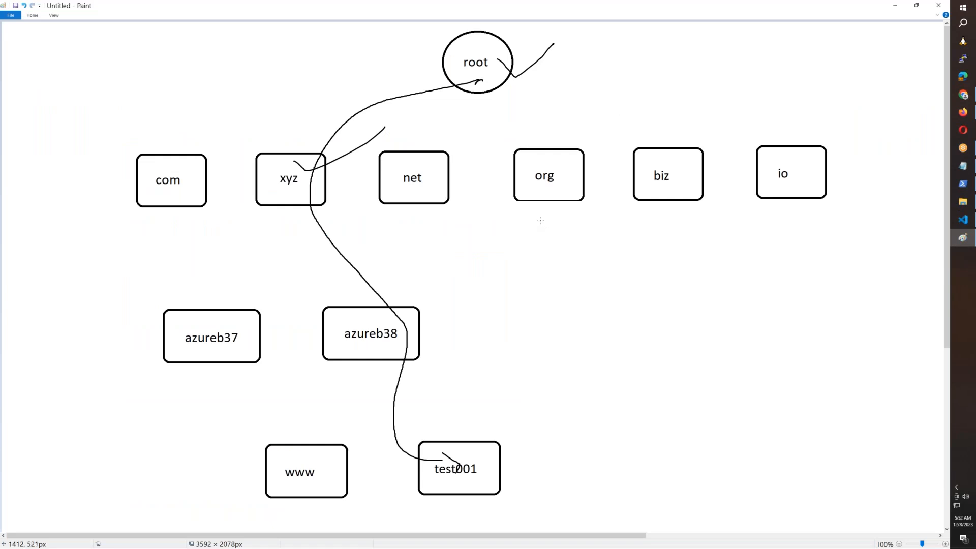
key(ctrl+z)
key(ctrl+z)
key(ctrl+z)
key(ctrl+z)
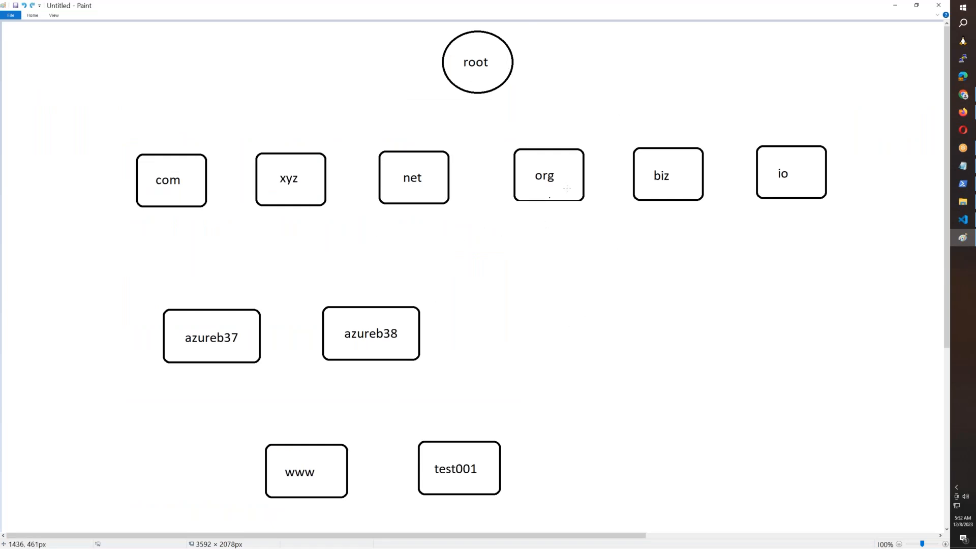
- Rerun nslookup for test001.azureb38.xyz in PowerShell
click(962, 183)
key(Up)
key(Return)
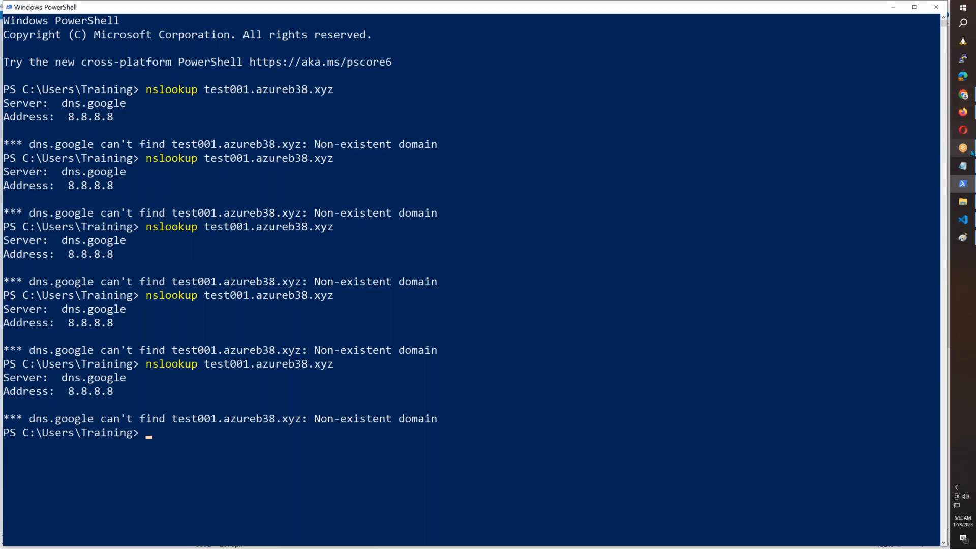
- Repeat the ANY record lookup for test001.azureb38.xyz in the Google Admin Toolbox Dig page in Firefox and examine its result
click(962, 112)
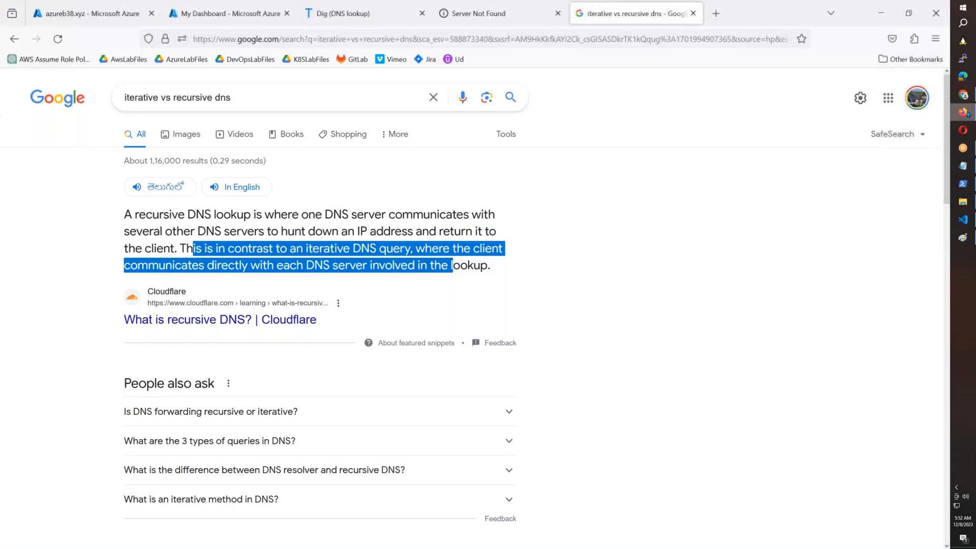
click(337, 13)
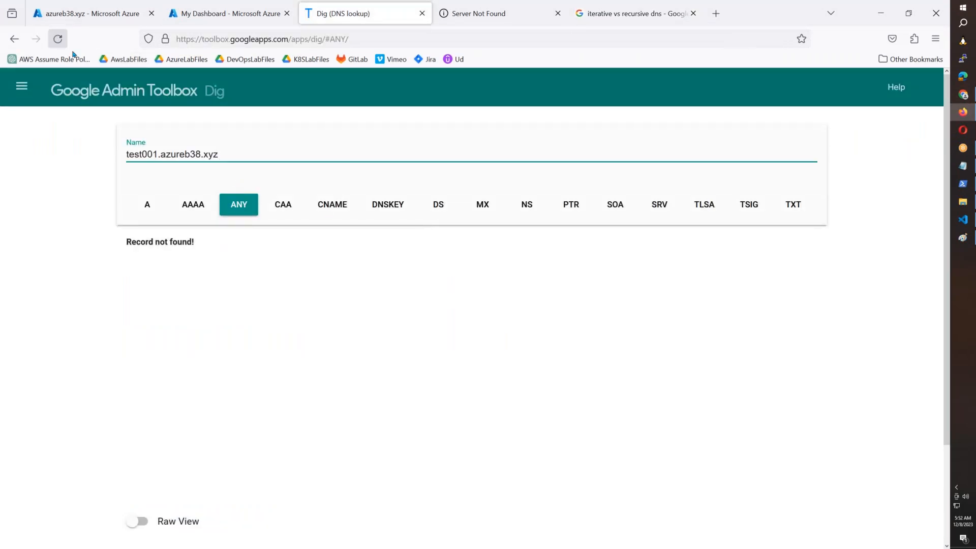
click(207, 201)
click(249, 205)
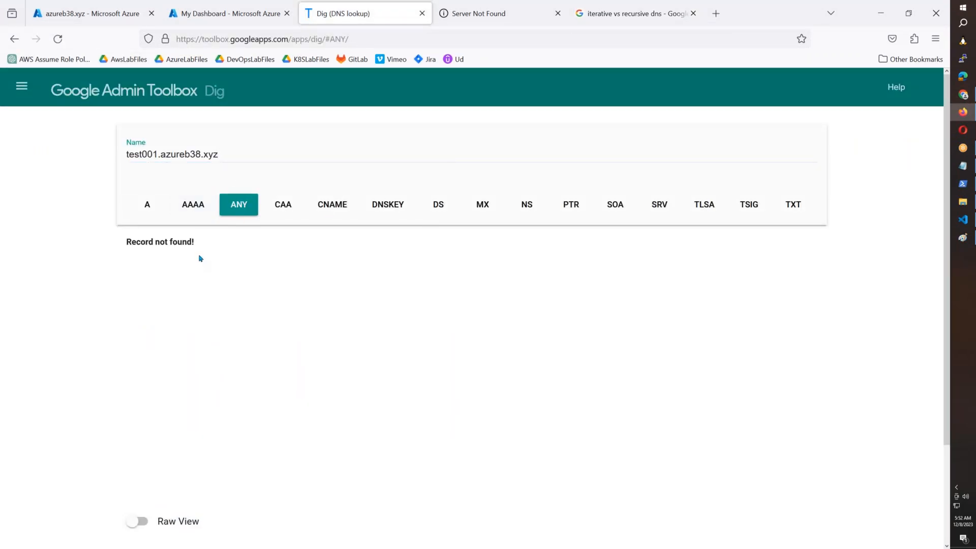
triple_click(162, 243)
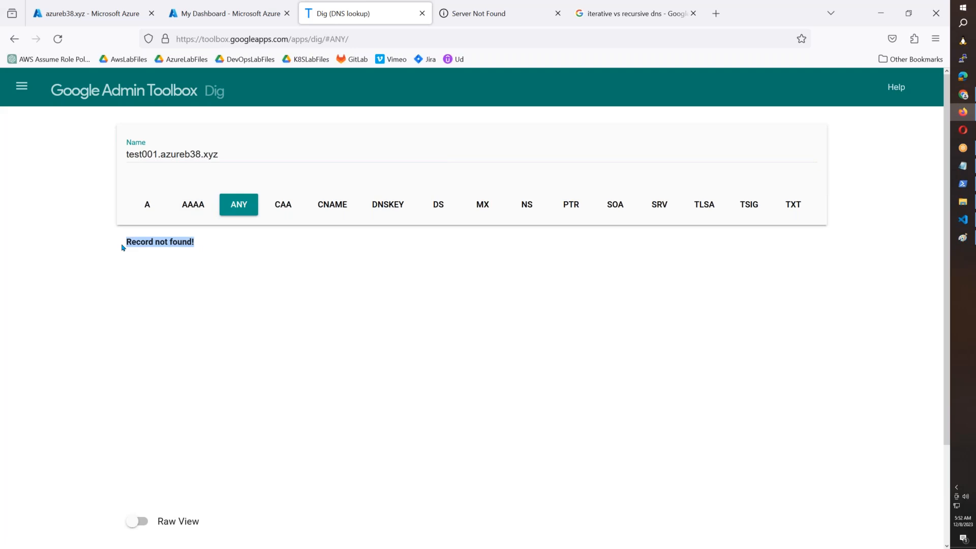
- Add "=> Name to IP Address." after "A or Host Record" in the Notepad notes
click(86, 15)
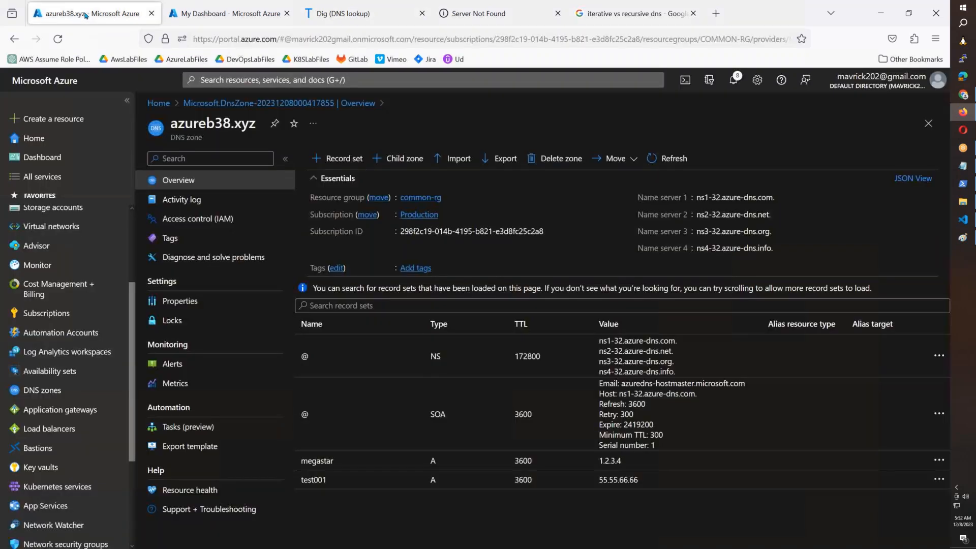
click(962, 165)
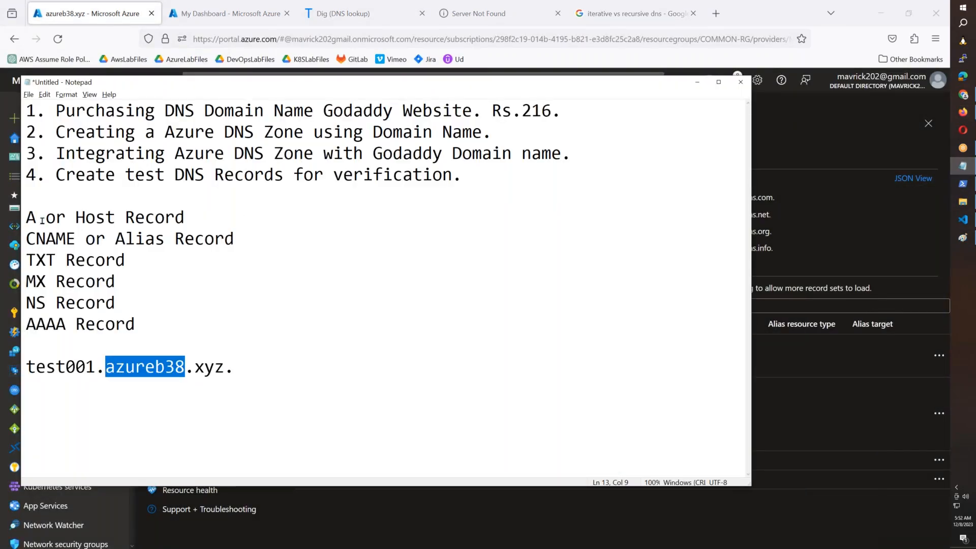
drag(28, 218, 187, 214)
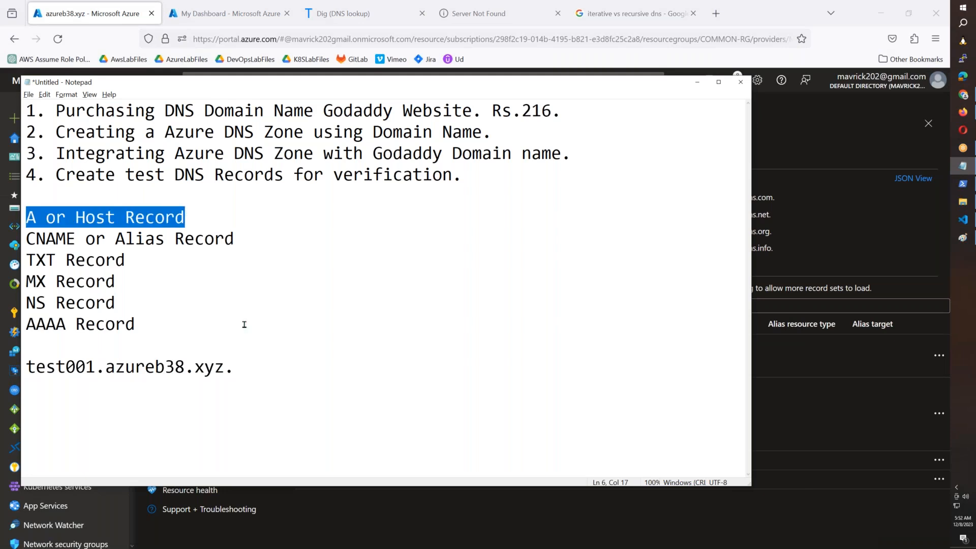
click(267, 370)
click(234, 217)
text(+)
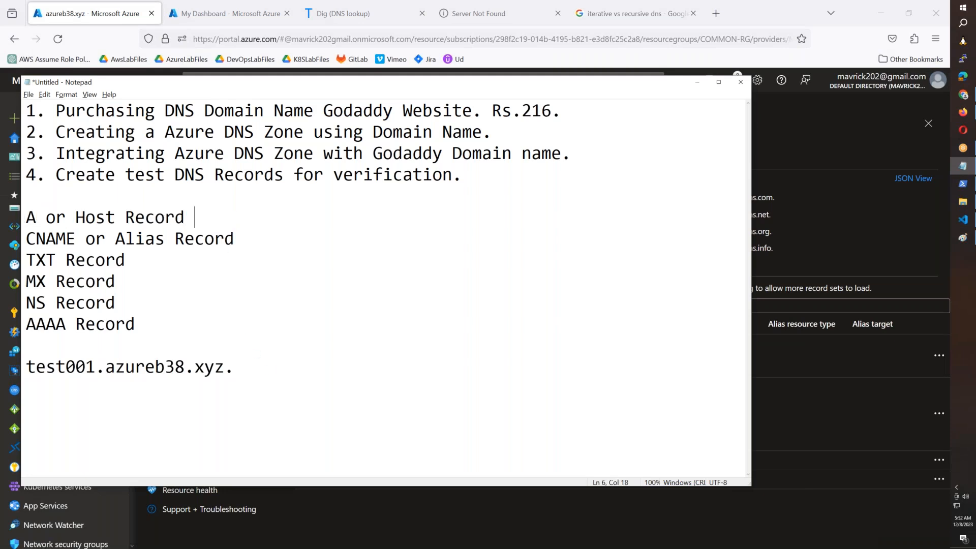
text(=>)
key(BackSpace)
key(BackSpace)
key(BackSpace)
text(=> I)
key(BackSpace)
text(Name tp)
key(BackSpace)
text(o IP Address.)
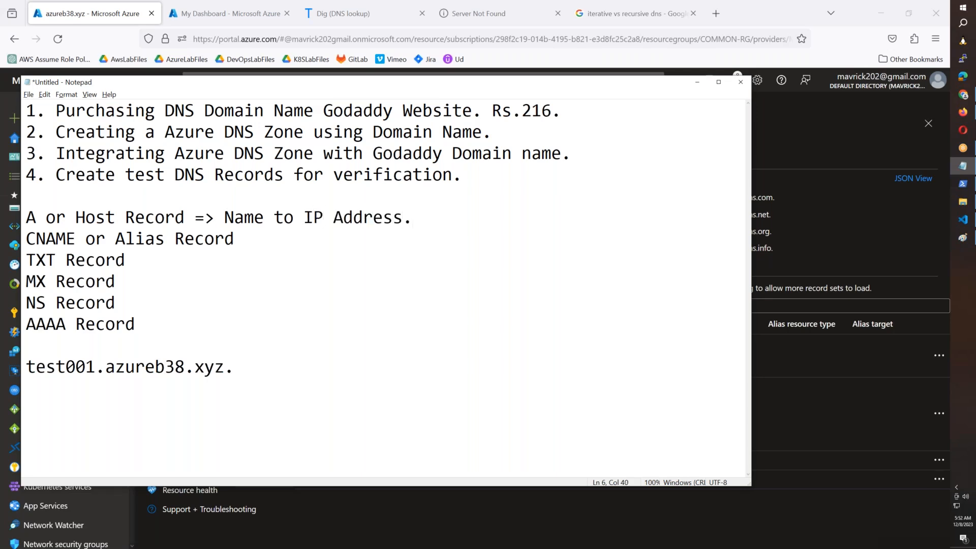
- Compare the A records in the azureb38.xyz DNS zone with the A or Host Record line in the notes
key(alt+Tab)
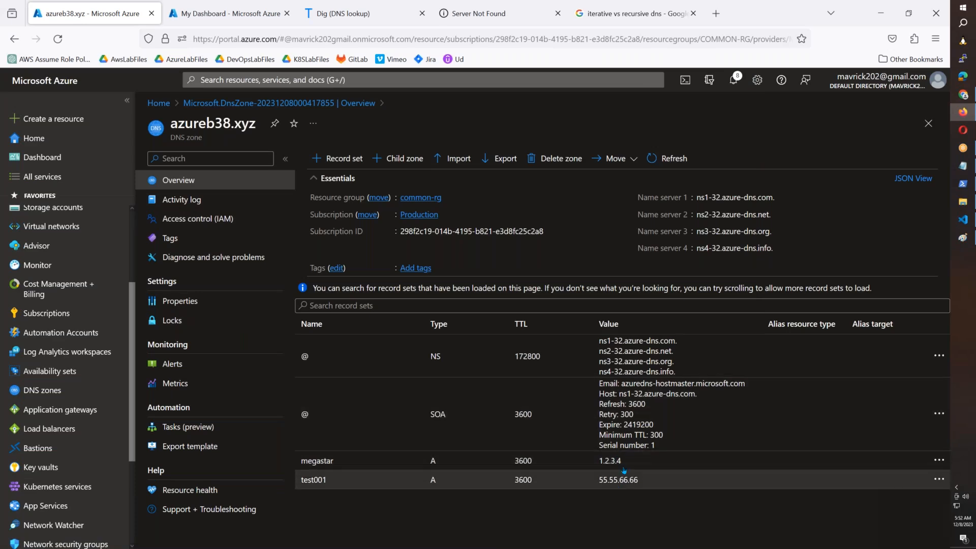
key(alt+Tab)
drag(414, 219, 20, 220)
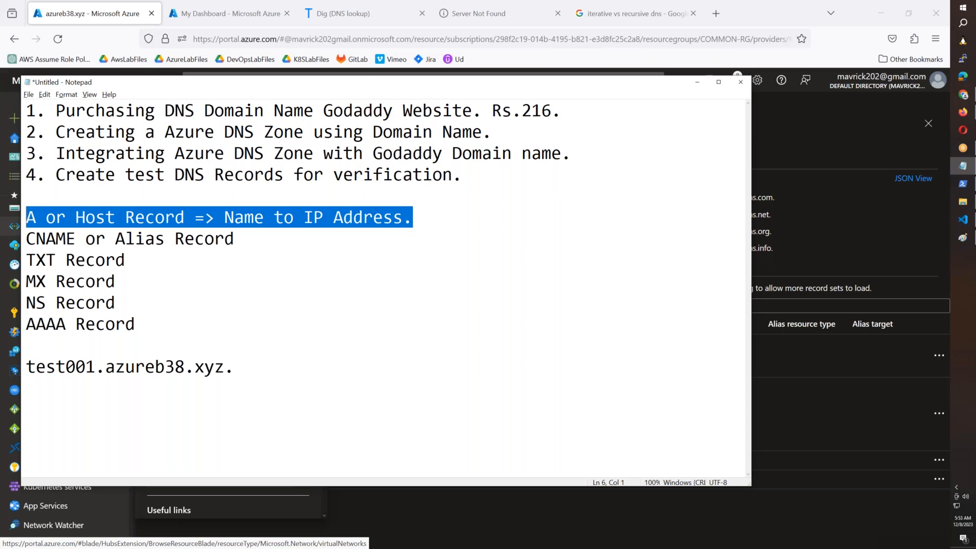
- Add "=> Duplicate name for existing record." after "CNAME or Alias Record" in the notes
click(240, 243)
text(=)
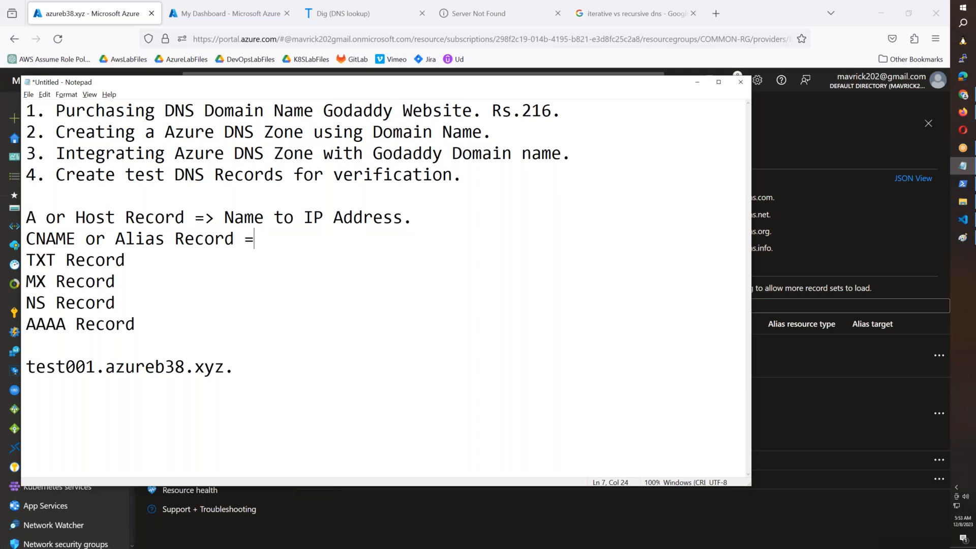
text(> Duplicate name for exos)
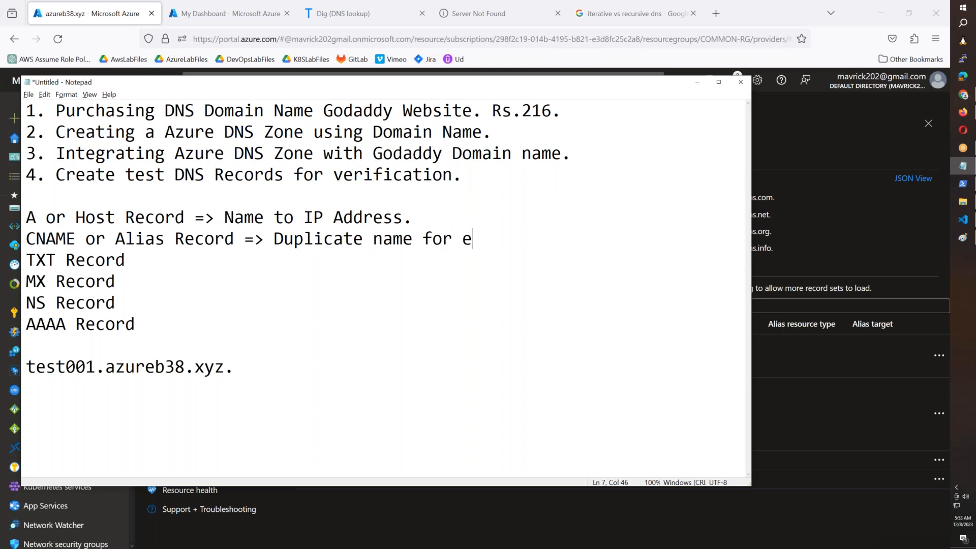
key(BackSpace)
key(BackSpace)
text(istng)
key(BackSpace)
key(BackSpace)
text(ing record.)
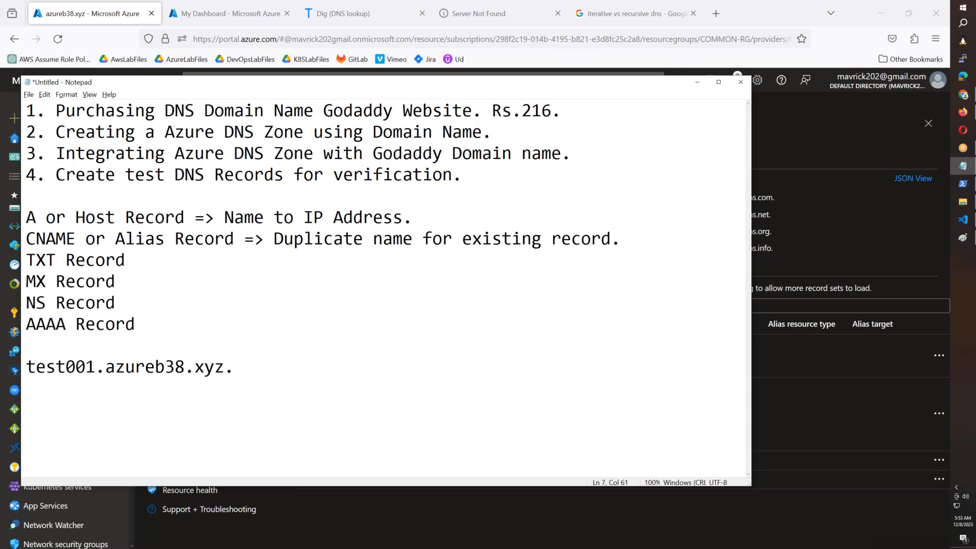
- Switch to the azureb38.xyz DNS zone in Firefox and start a new record set named "chiranjeevi"
key(alt+Tab)
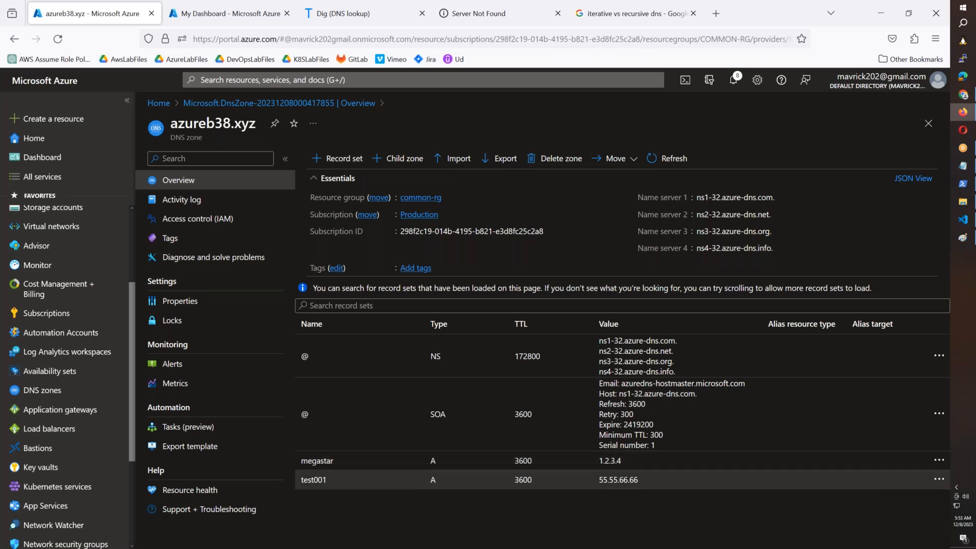
click(343, 162)
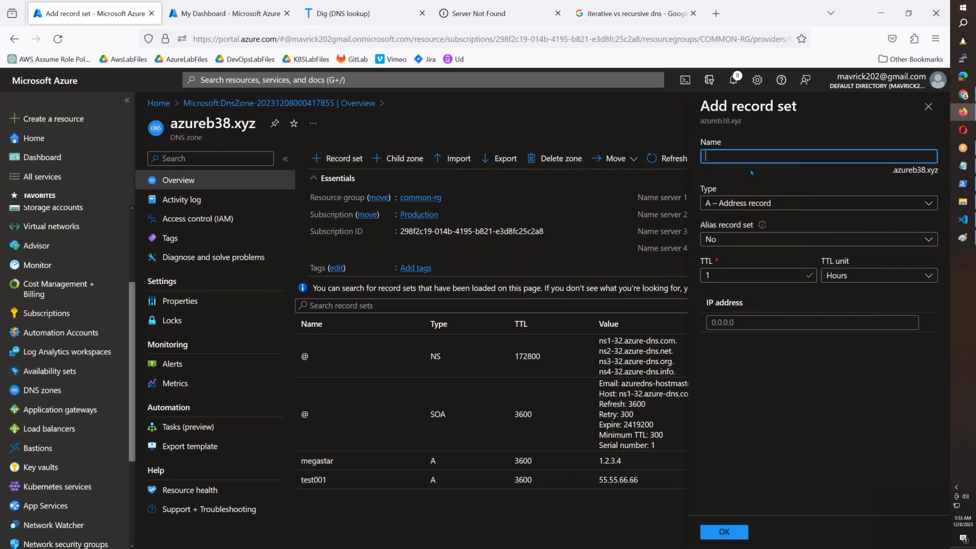
text(chir)
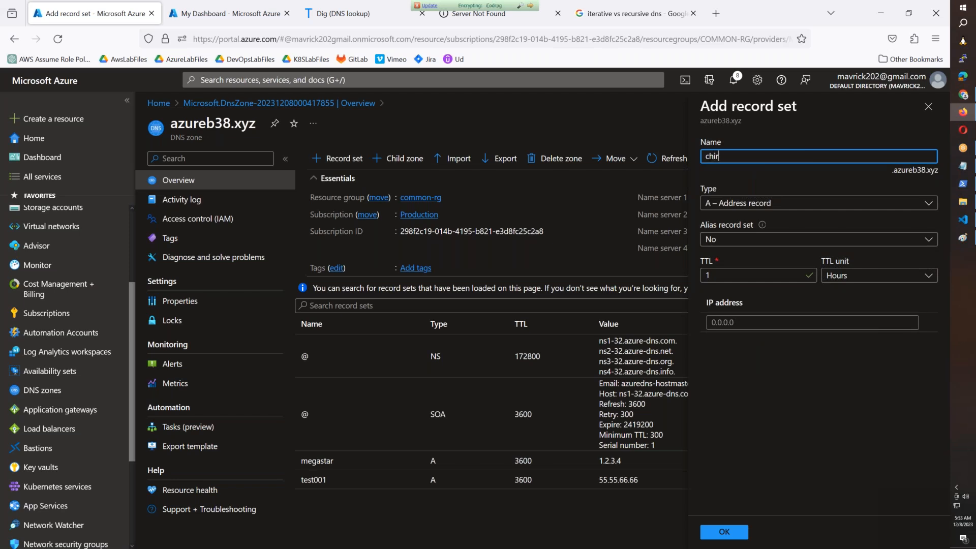
text(anjeevi)
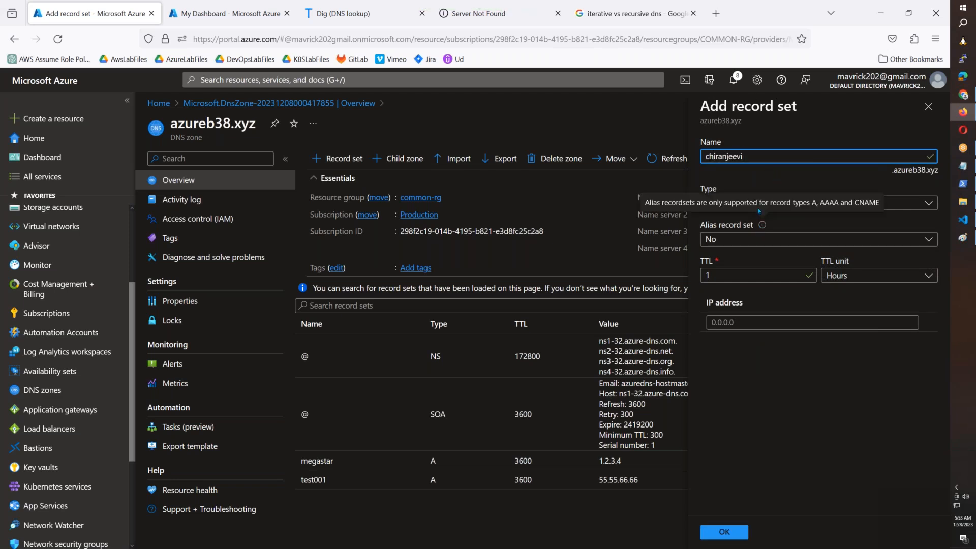
- Make the new record set a CNAME with the alias megastar.azureb38.xyz and save it
click(819, 205)
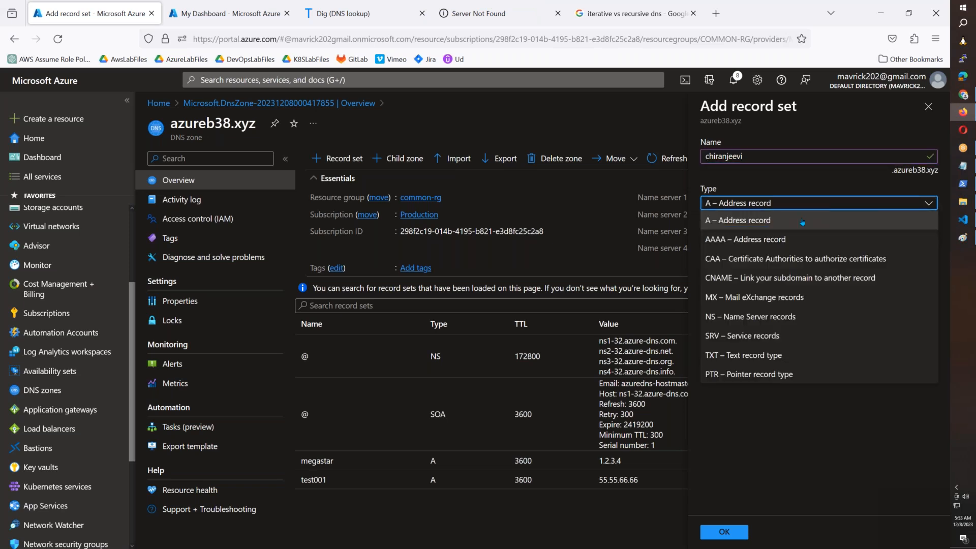
click(757, 280)
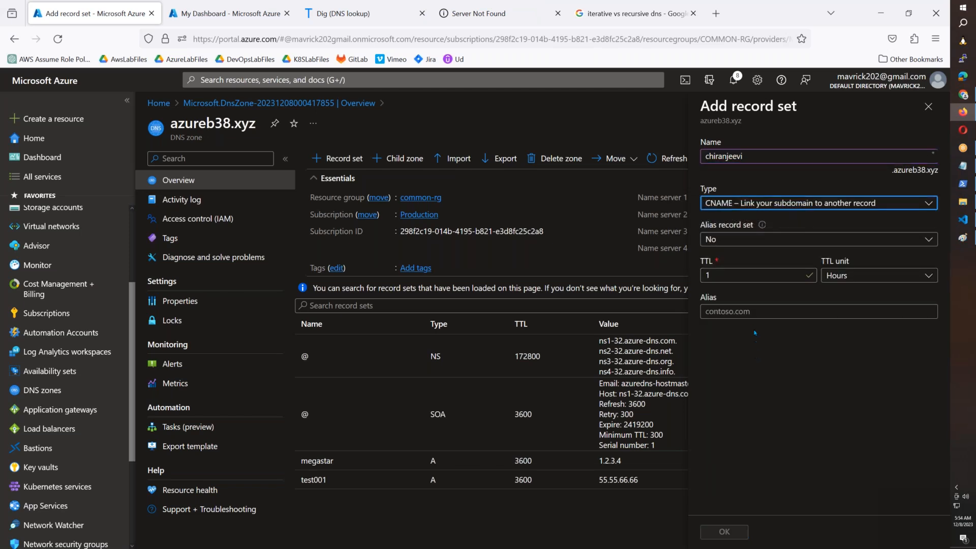
click(754, 311)
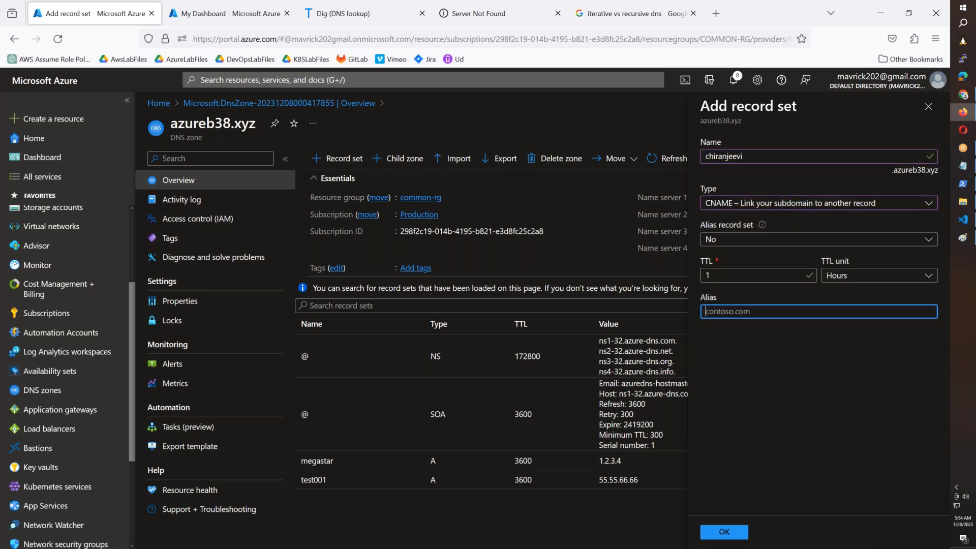
text(megastar.azureb38.xyz)
click(723, 532)
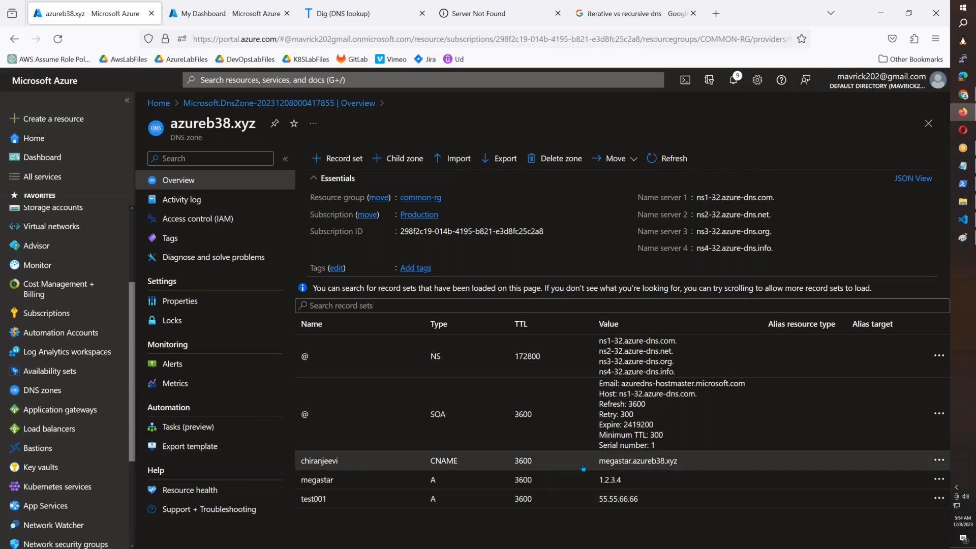
- Switch to Windows PowerShell, repeat the nslookup of test001.azureb38.xyz and clear the console
click(963, 186)
key(Up)
key(Return)
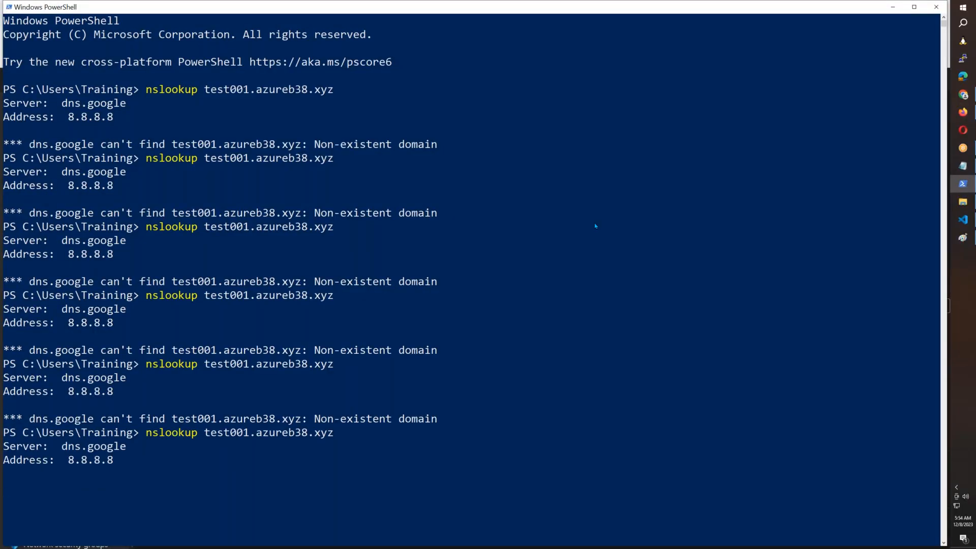
text(cls)
key(Return)
- Look up megastar.azureb38.xyz with nslookup by editing the earlier test001 lookup command
key(Up)
key(Up)
key(Left)
key(Left)
key(Left)
key(Left)
key(Left)
key(Left)
key(Left)
key(Left)
key(Left)
key(Left)
key(Left)
key(Left)
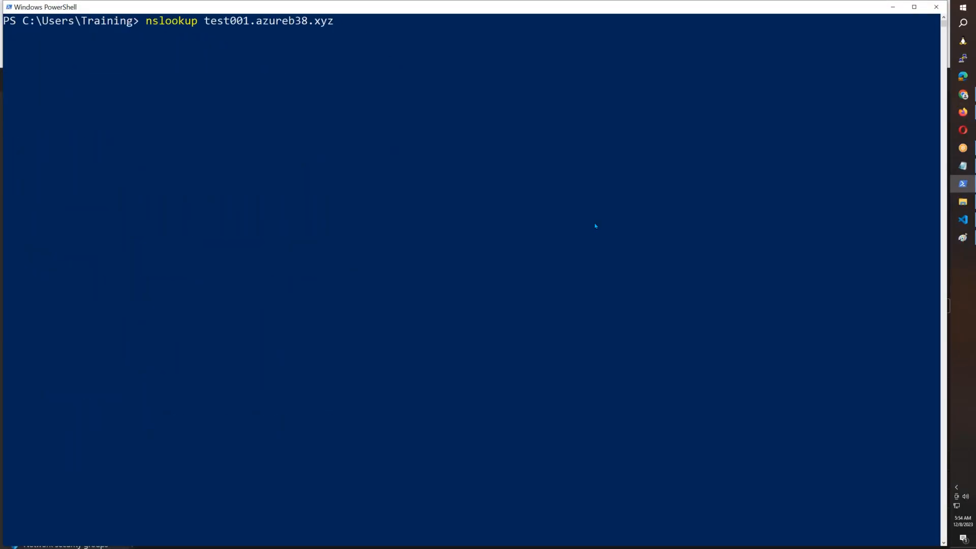
key(Left)
key(BackSpace)
key(BackSpace)
key(BackSpace)
key(BackSpace)
key(BackSpace)
key(BackSpace)
key(BackSpace)
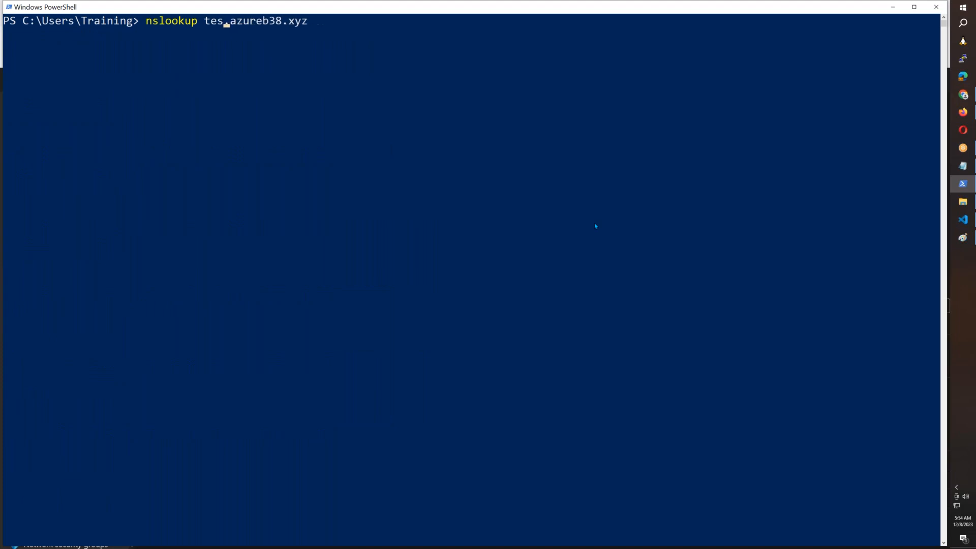
text(megastar)
key(Return)
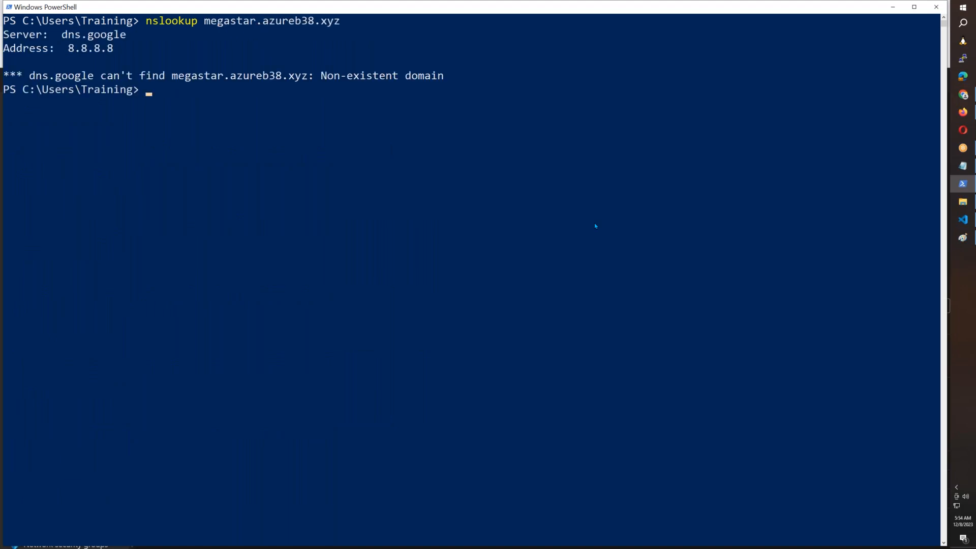
- Look up chiranjeevi.azureb38.xyz with nslookup by reusing the megastar lookup command
key(Up)
key(Left)
key(Left)
key(Left)
key(Left)
key(Left)
key(Left)
key(Left)
key(Left)
key(Left)
key(Left)
key(Left)
key(Left)
key(Left)
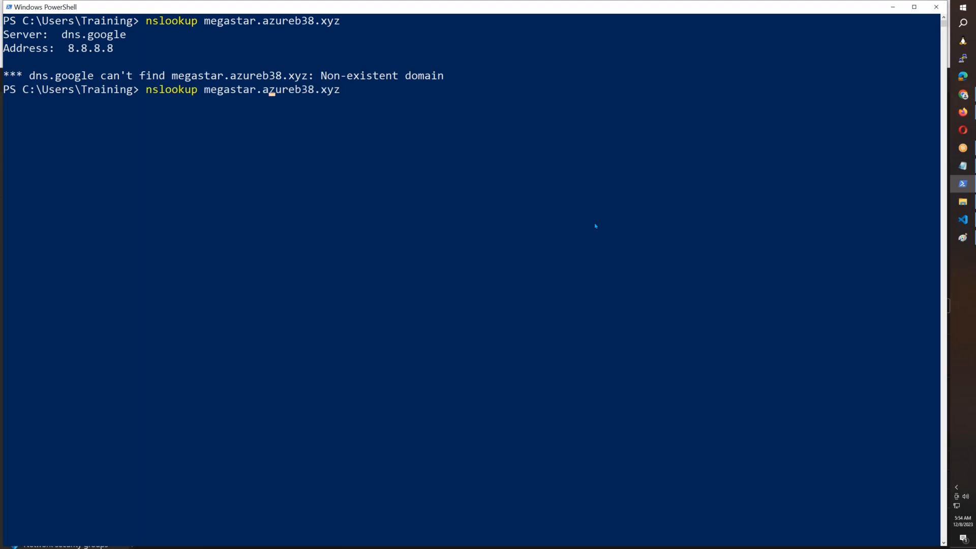
key(BackSpace)
key(BackSpace)
key(BackSpace)
key(BackSpace)
key(BackSpace)
key(BackSpace)
key(BackSpace)
key(BackSpace)
text(chiranjeevi)
key(Return)
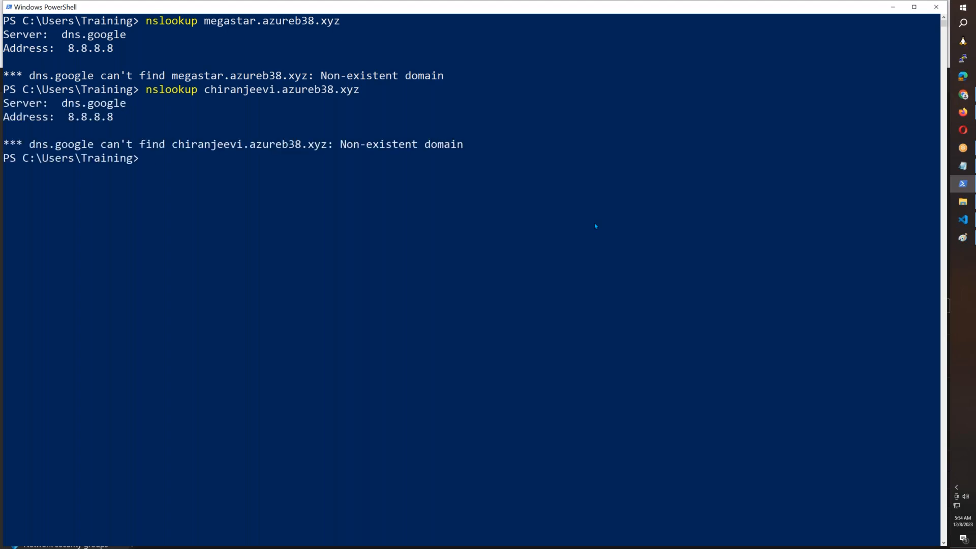
- Add "=> Domain Validation" after "TXT Record" in the Notepad notes and highlight azureb38.xyz in the test001 line
key(alt+Tab)
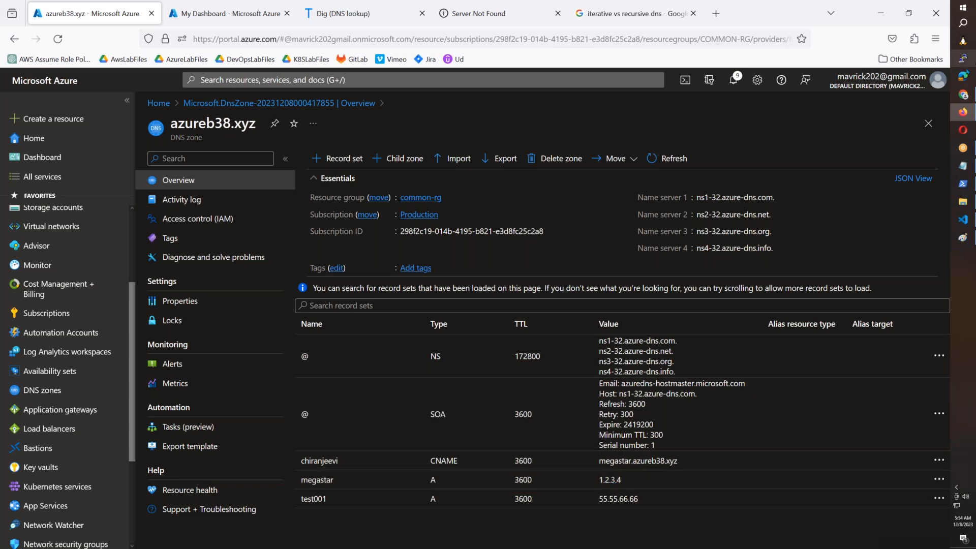
click(962, 166)
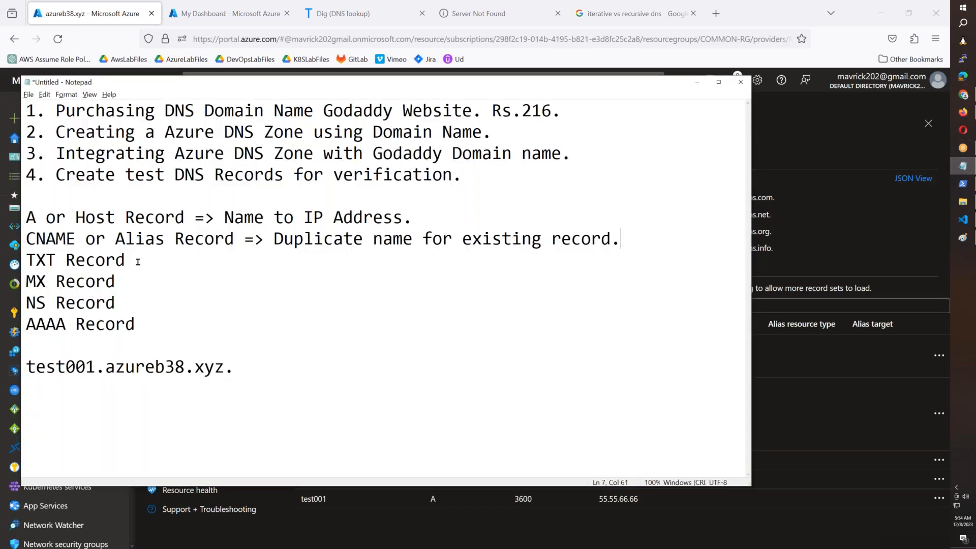
drag(136, 262, 16, 263)
click(185, 261)
text(=> Domai)
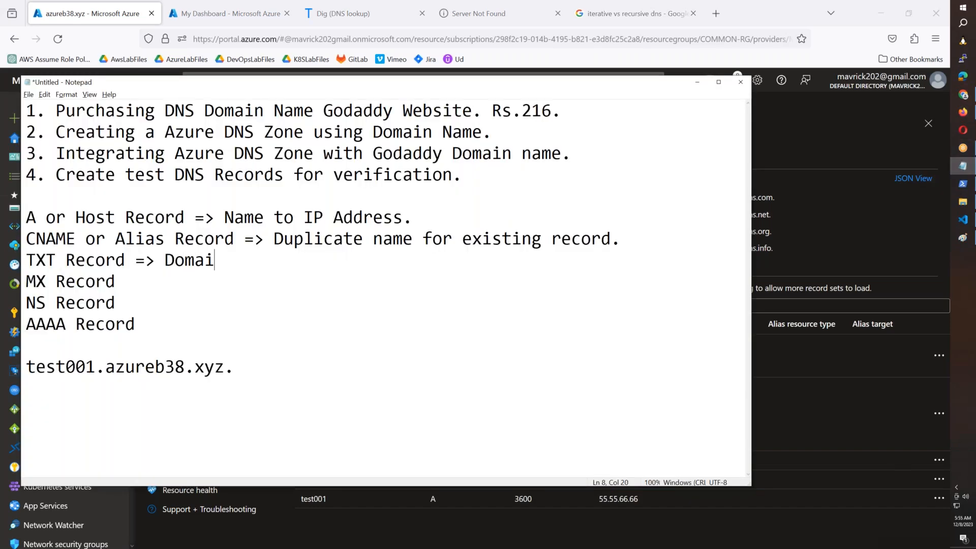
text(n Validation)
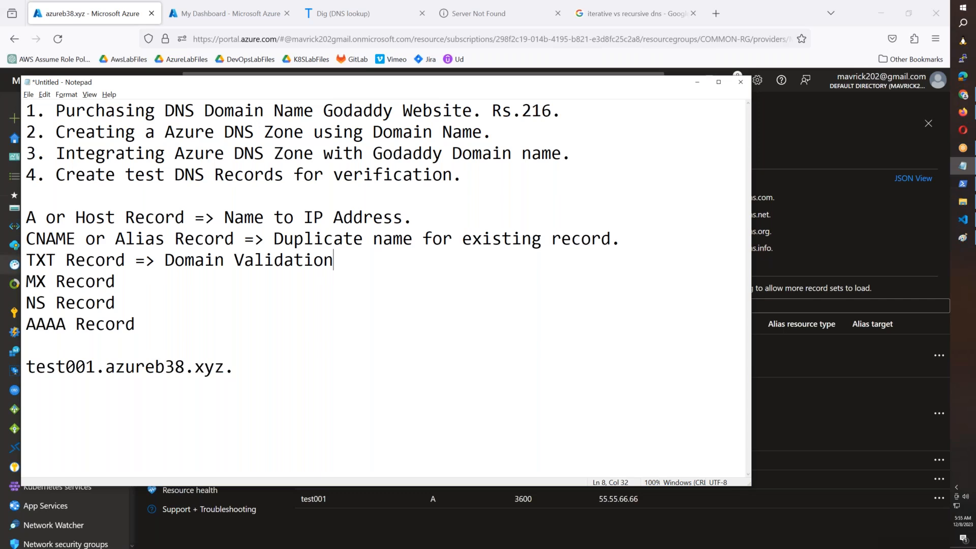
drag(106, 366, 220, 369)
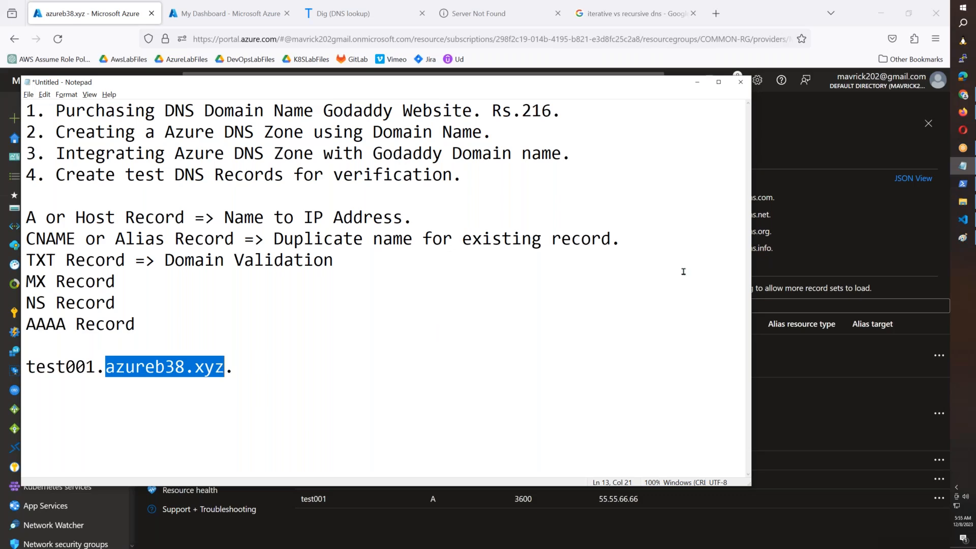
- Draft a TXT record set named srv001 with the value "Welcome To Azure Training In Telugu" in the Azure DNS zone, then discard it unsaved
click(872, 246)
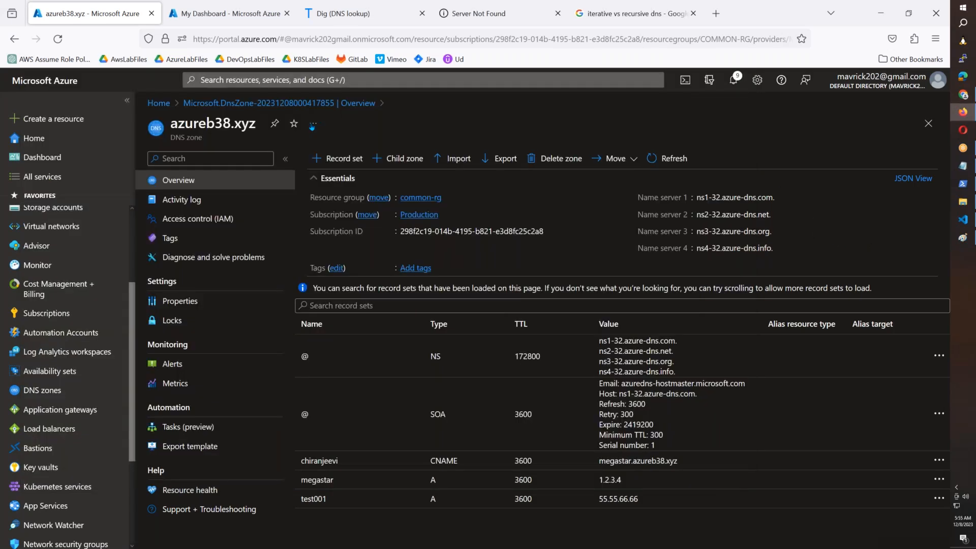
click(340, 158)
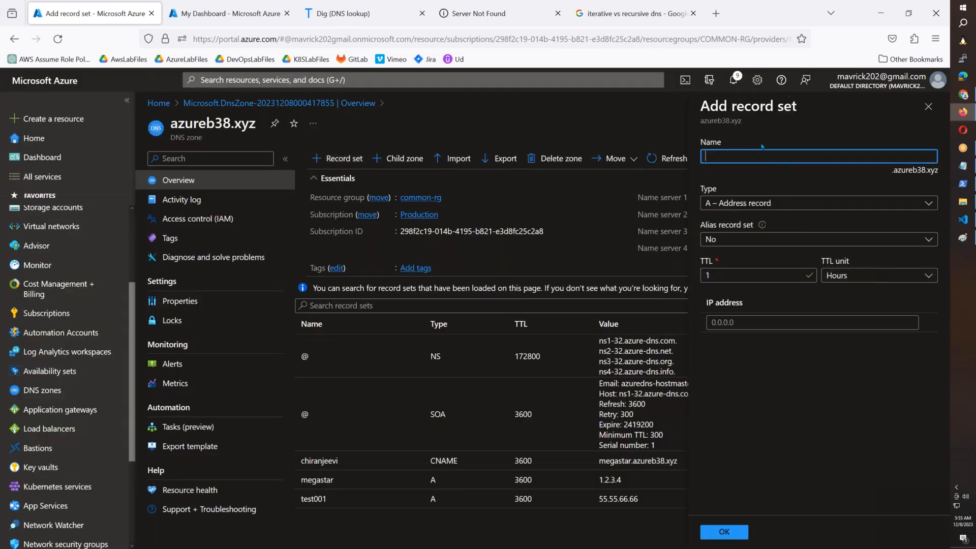
click(765, 203)
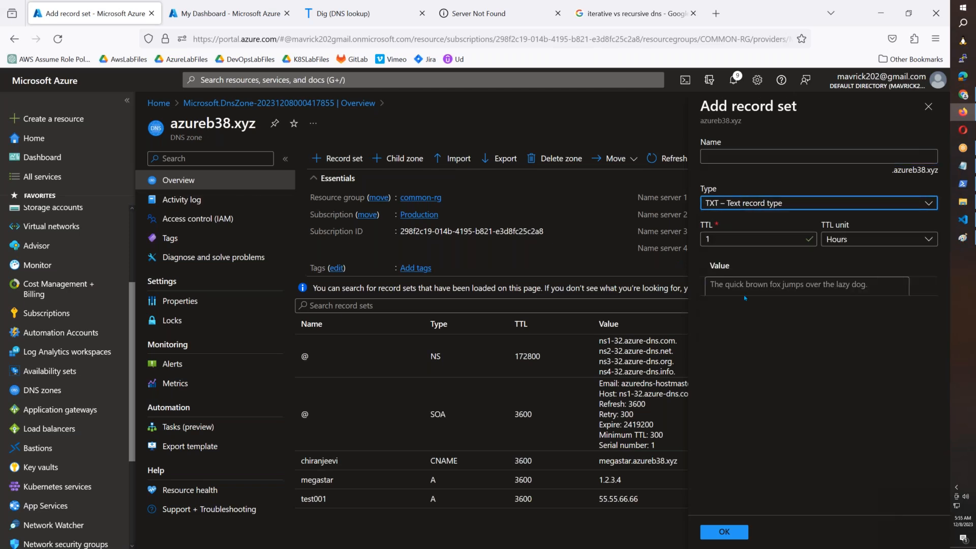
click(756, 160)
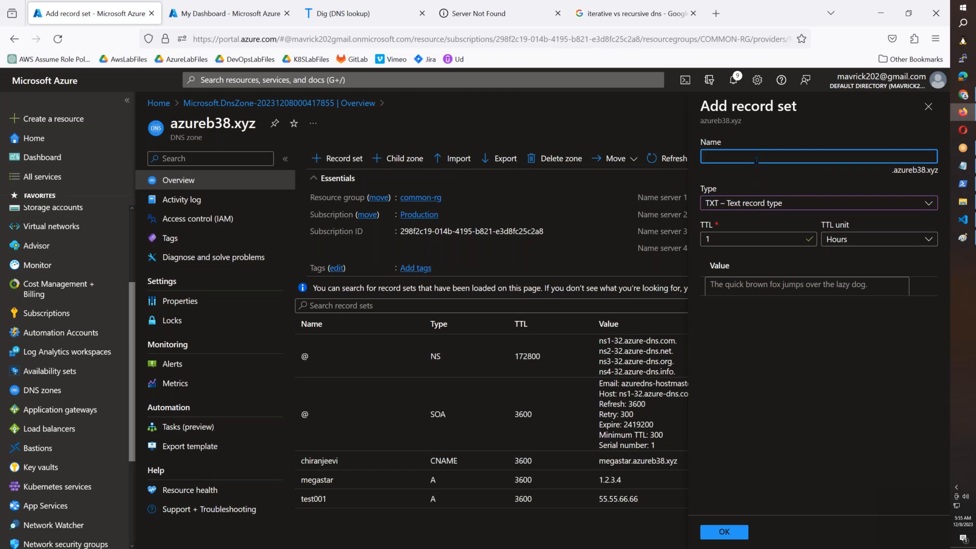
text(srv001)
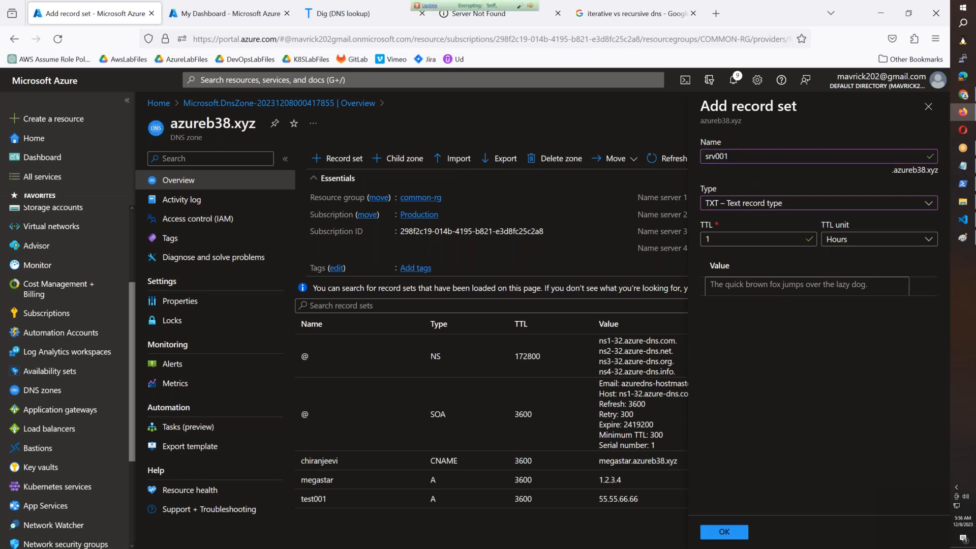
click(785, 285)
text(W)
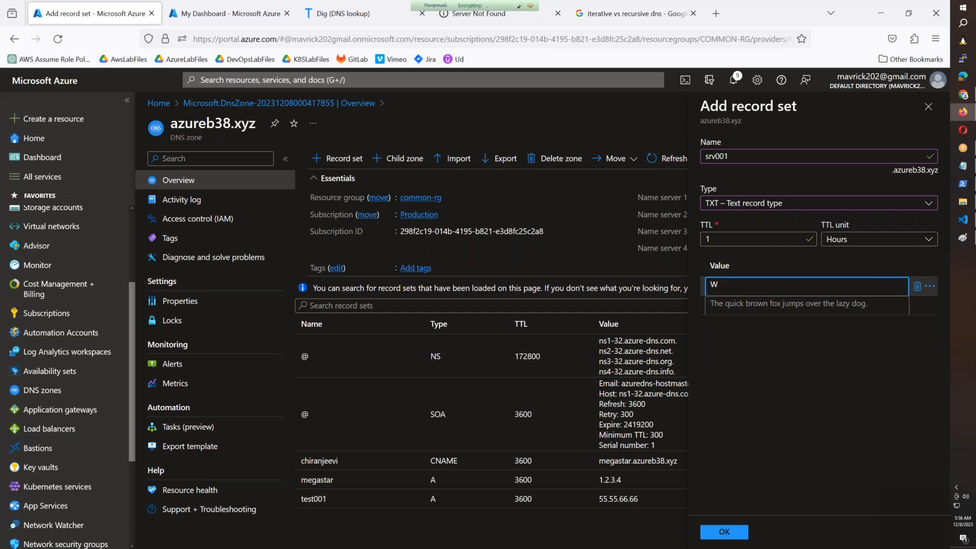
text(elcome To Azure Training I)
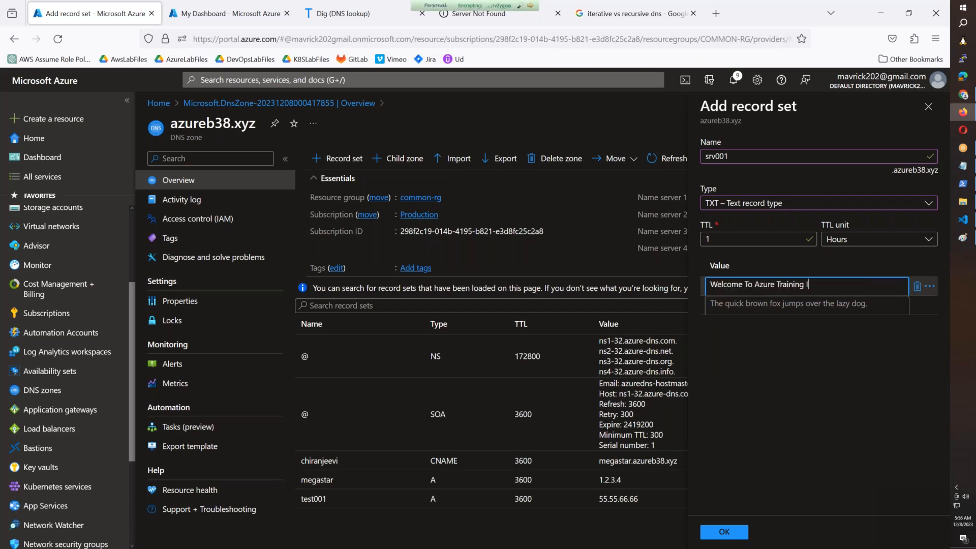
text(n Telugu)
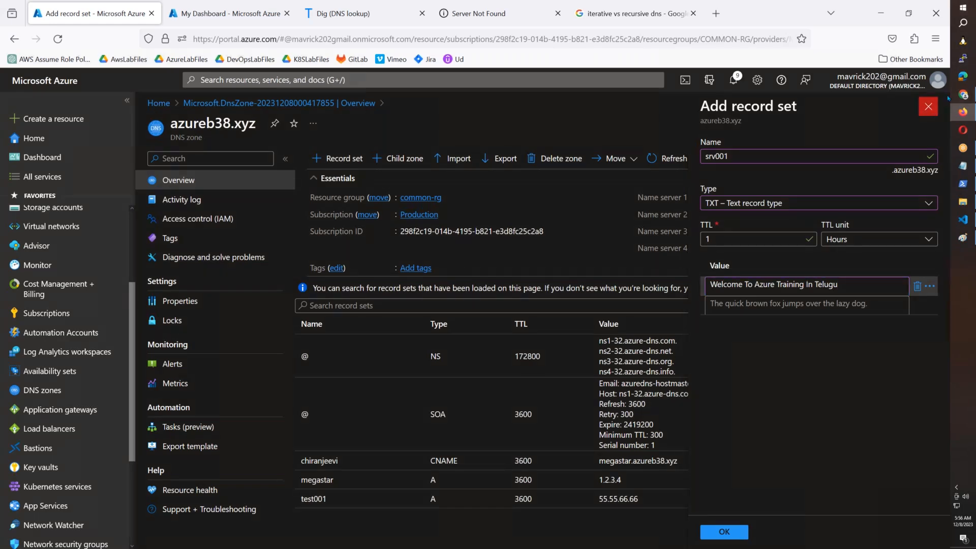
click(928, 107)
click(529, 327)
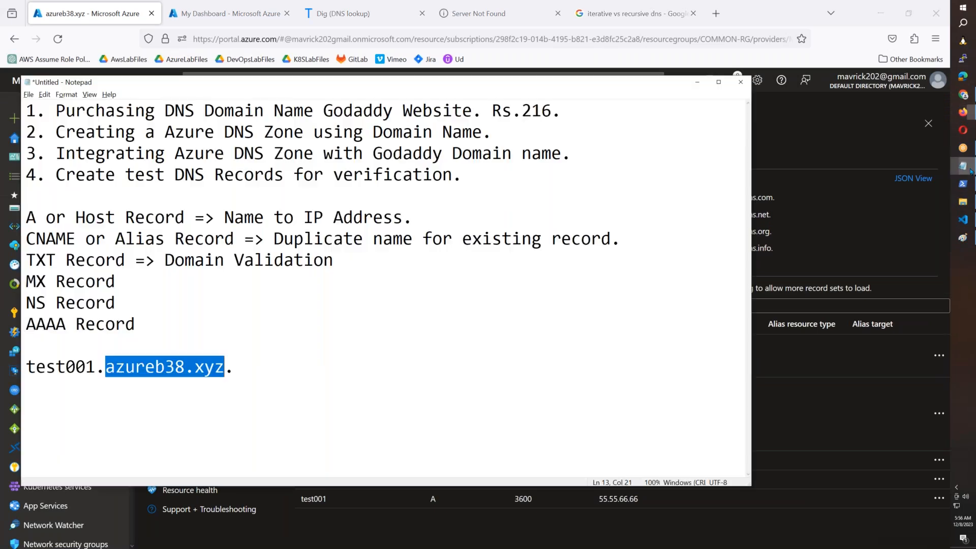
- Highlight the MX Record line and the NS Record line in turn in the Notepad notes
click(962, 166)
drag(113, 304, 85, 302)
drag(152, 279, 1, 286)
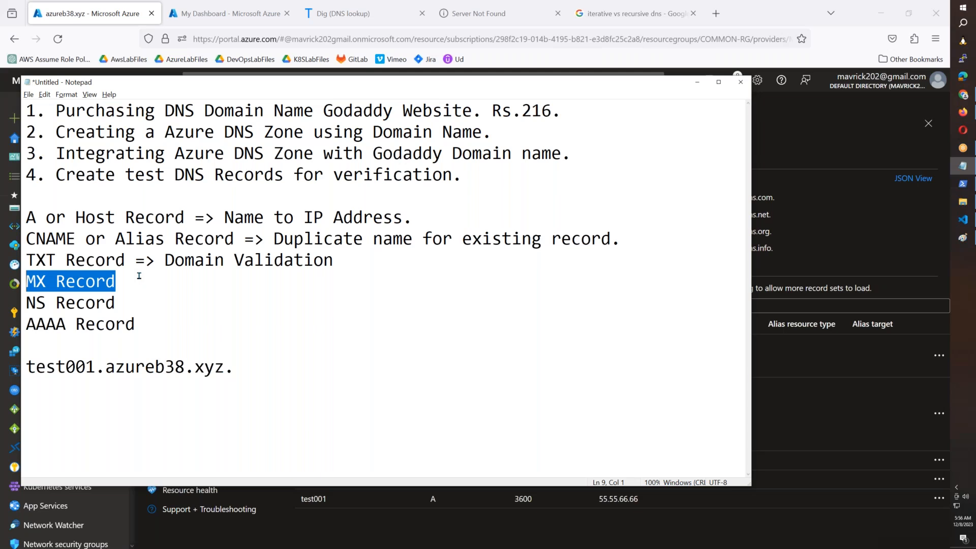
drag(126, 304, 26, 304)
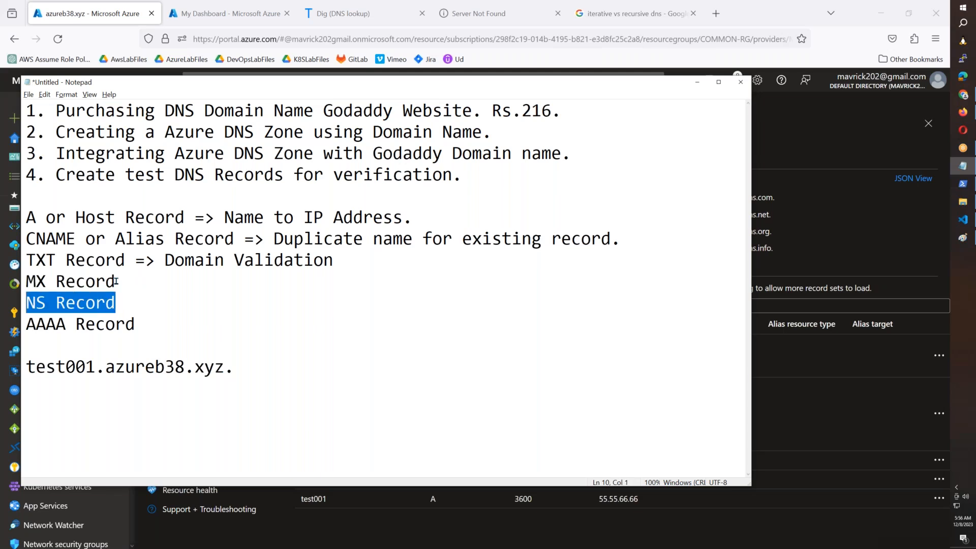
- Open the AWS website in a new browser tab
click(526, 539)
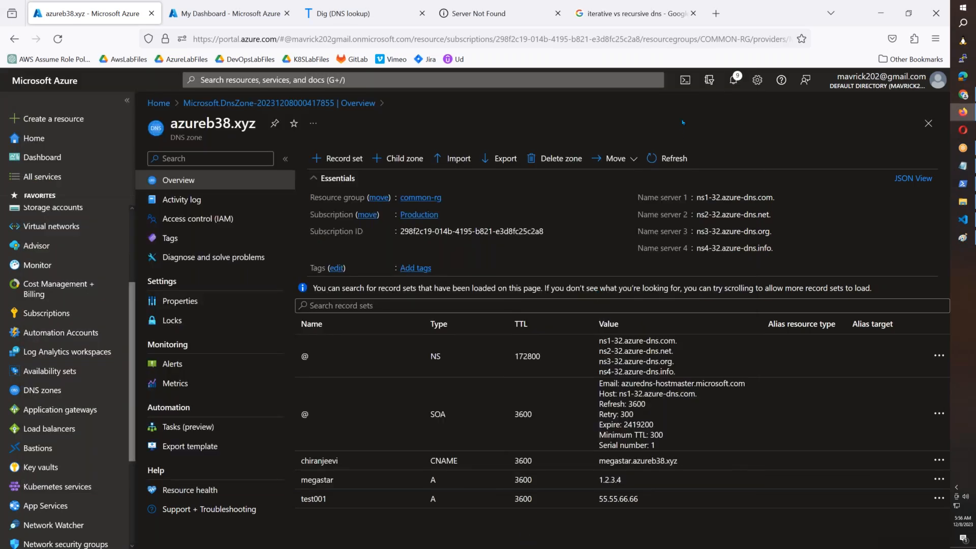
click(715, 13)
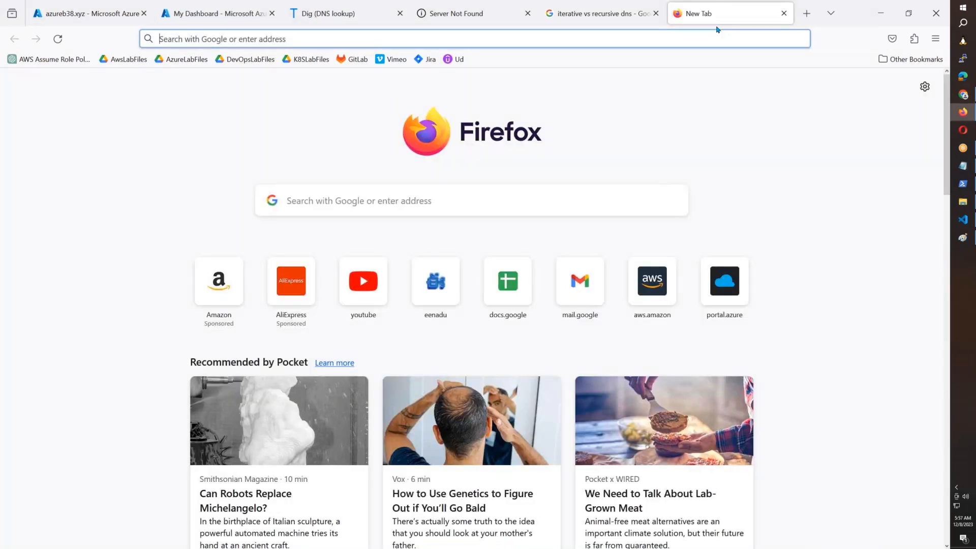
text(aws)
key(Return)
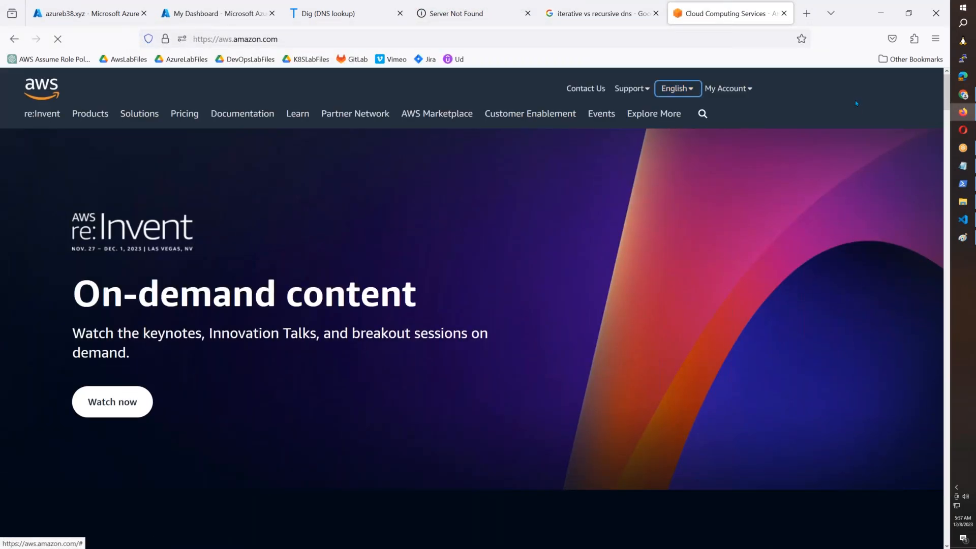
- Sign in to the AWS console, entering the multi-factor authentication code
click(843, 91)
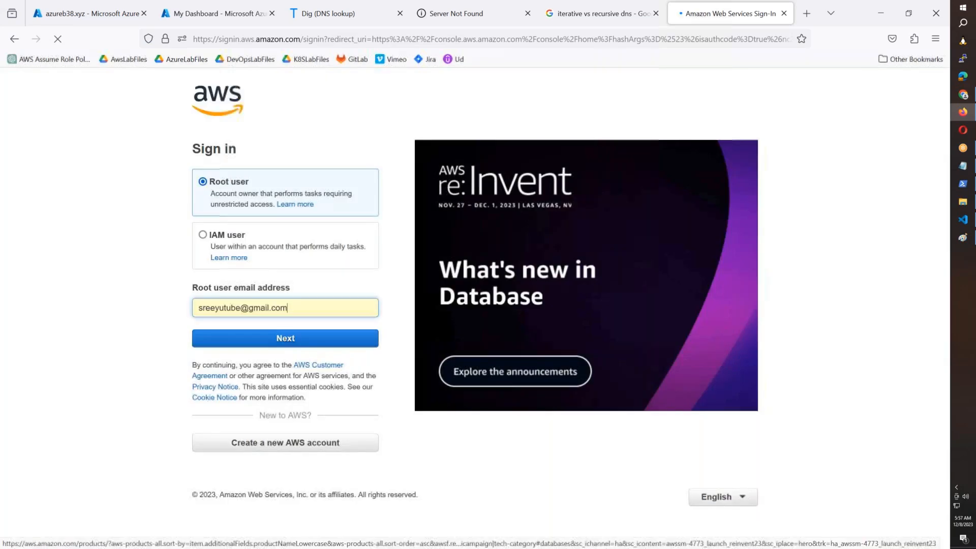
click(290, 338)
key(Return)
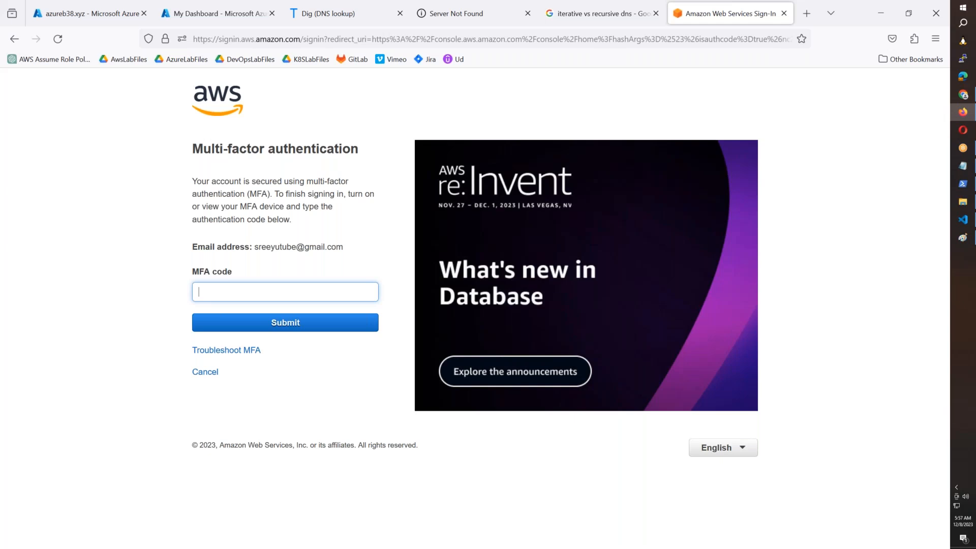
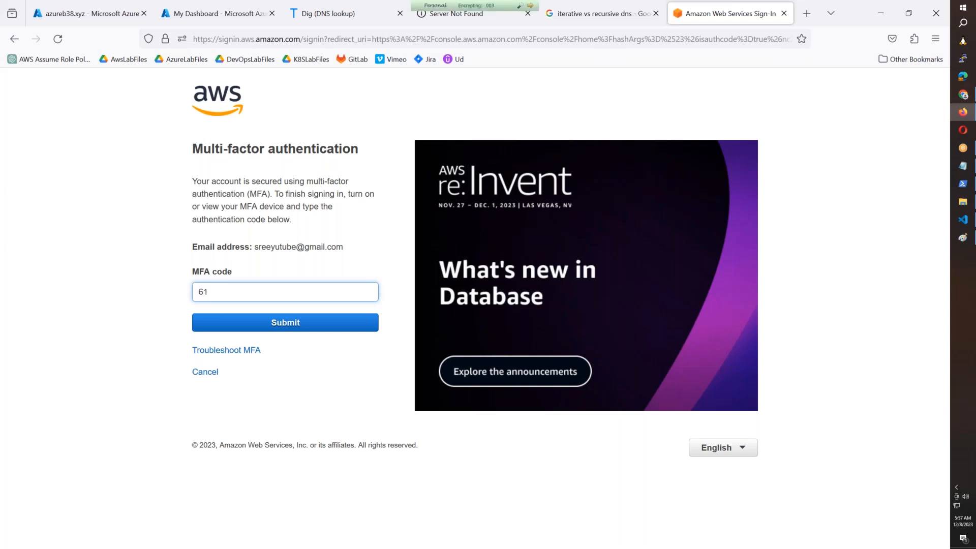
key(Return)
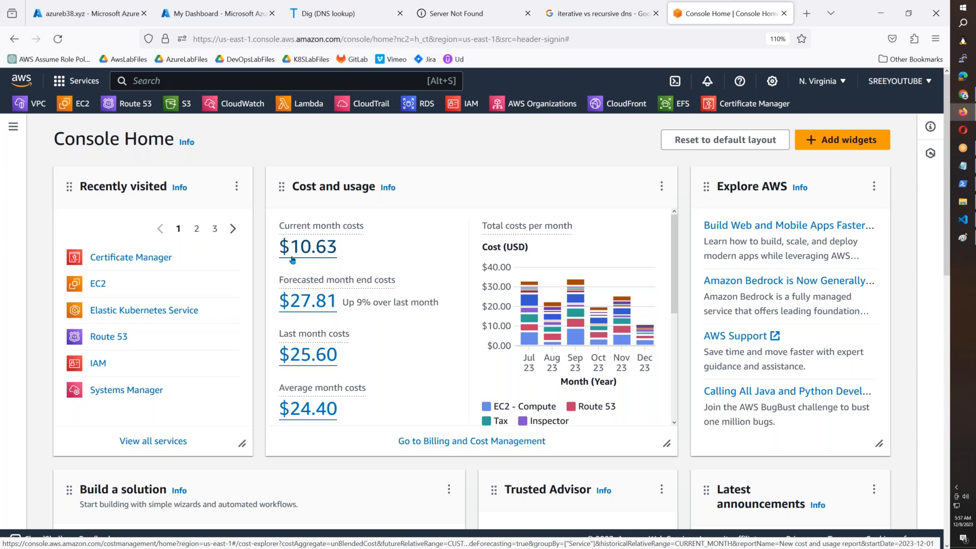
- Open Route 53 in a separate browser tab and go to its list of hosted zones
right_click(143, 112)
click(150, 120)
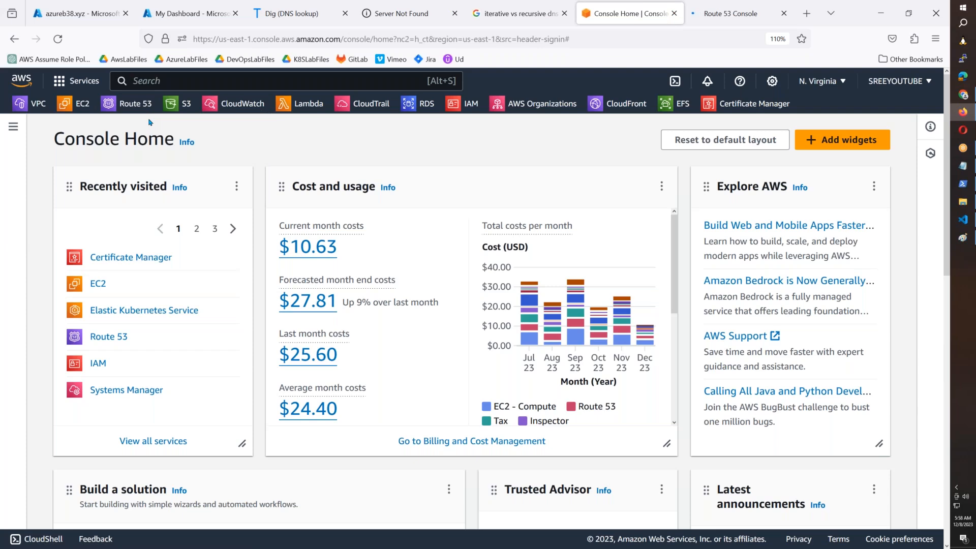
click(758, 13)
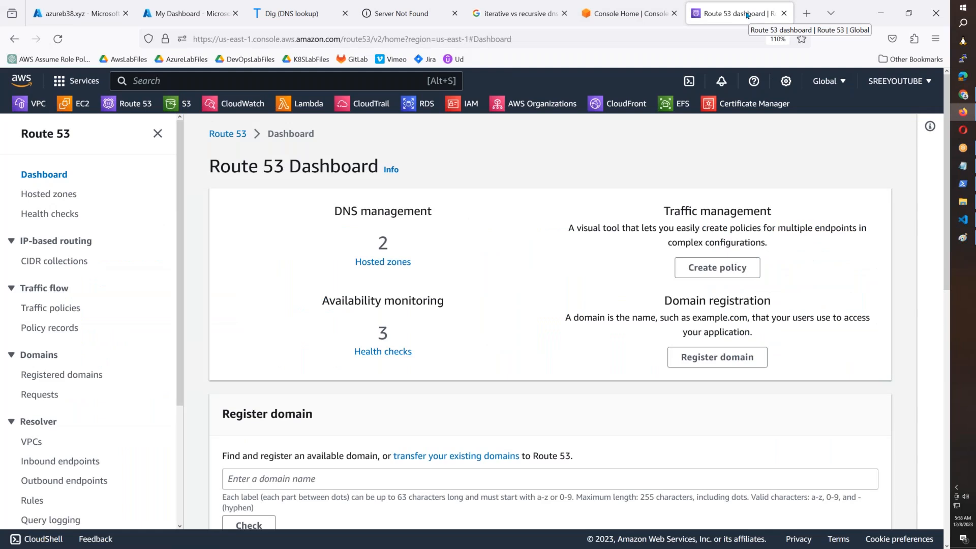
click(384, 267)
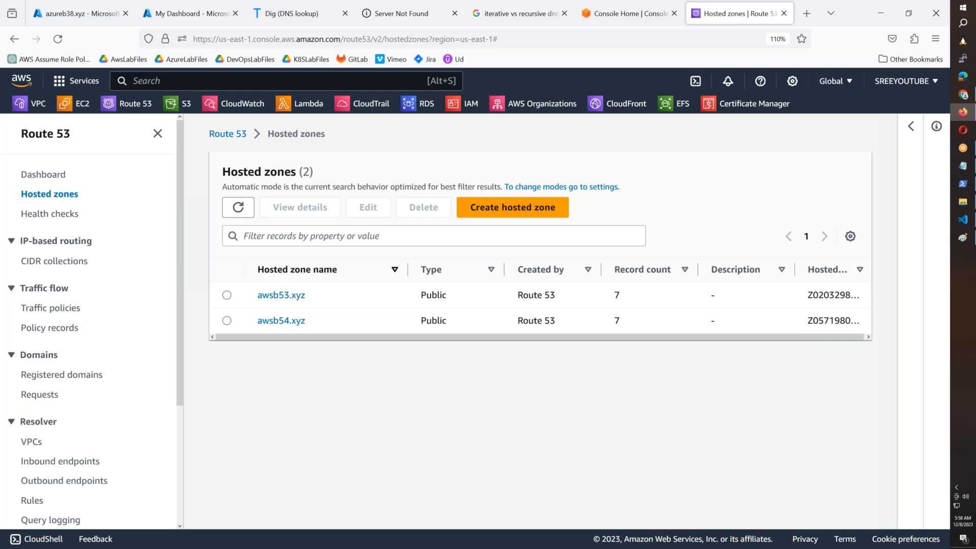
- Create a public hosted zone for the domain name online.azureb38.xyz
click(534, 217)
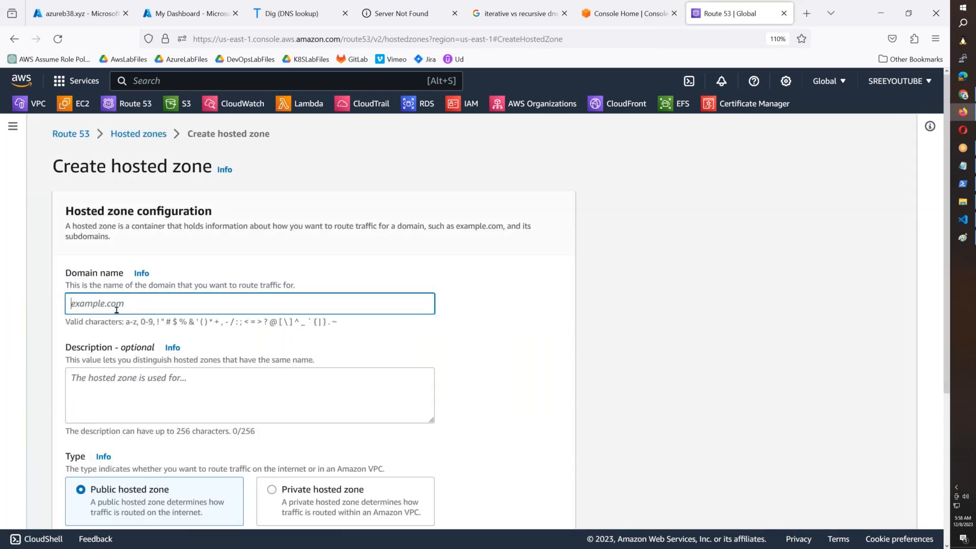
text(oneli)
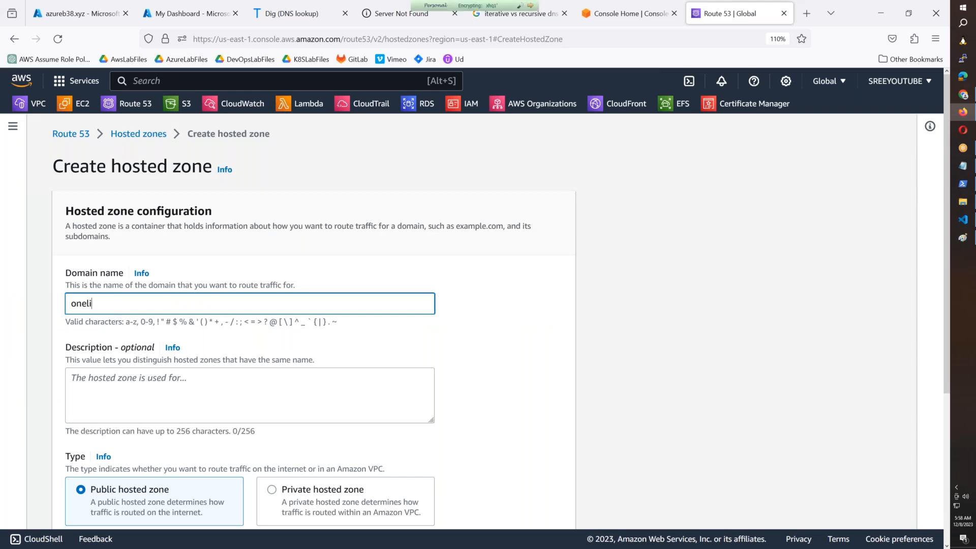
text(ne.azureb38.xyz)
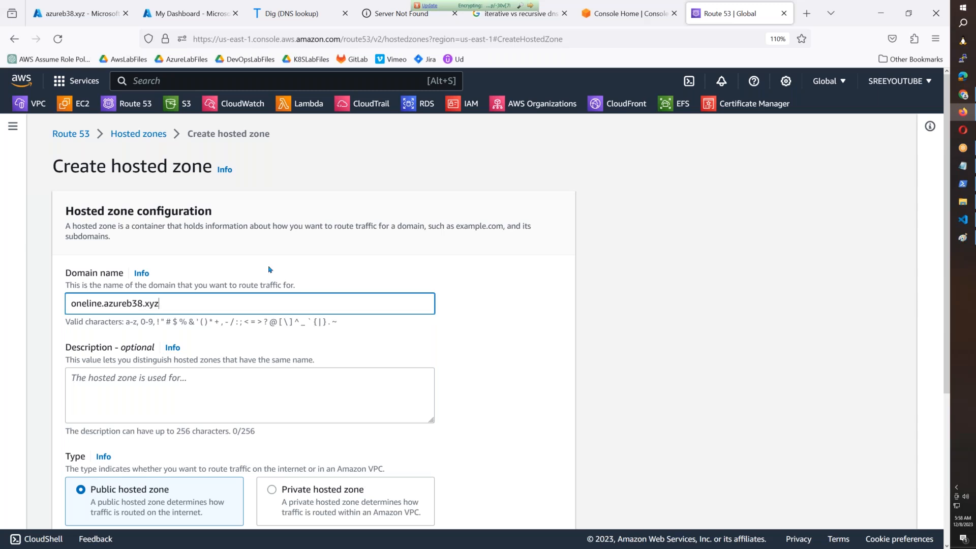
click(87, 303)
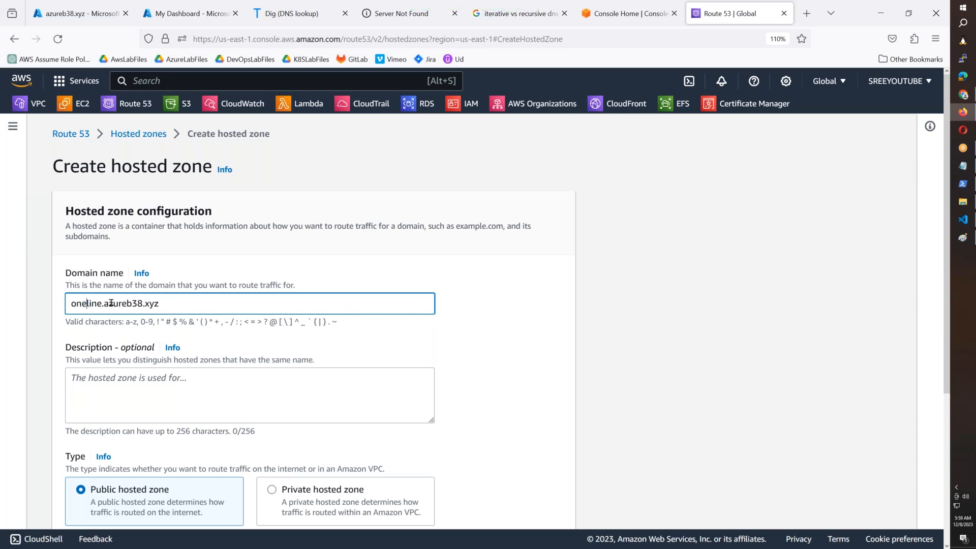
key(BackSpace)
drag(176, 305, 49, 307)
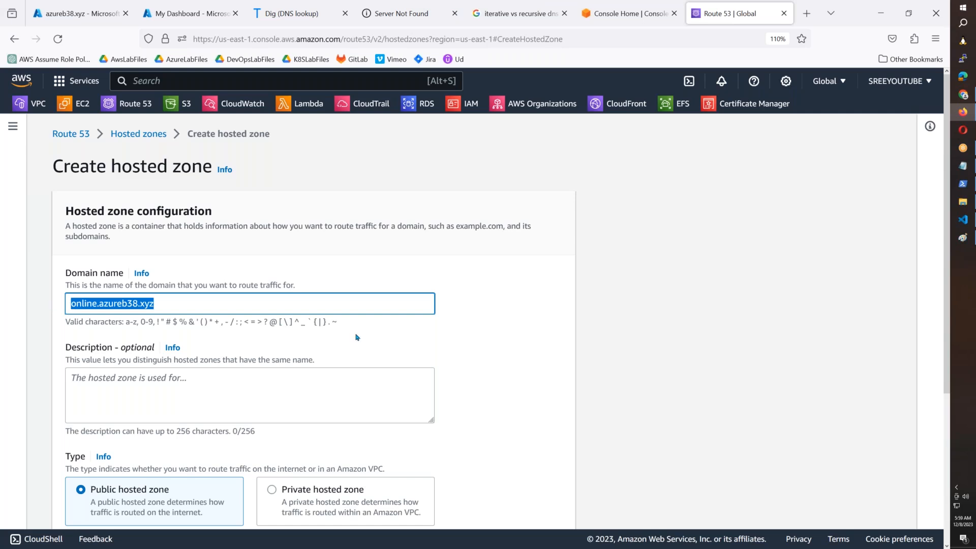
scroll(357, 337, down, 3)
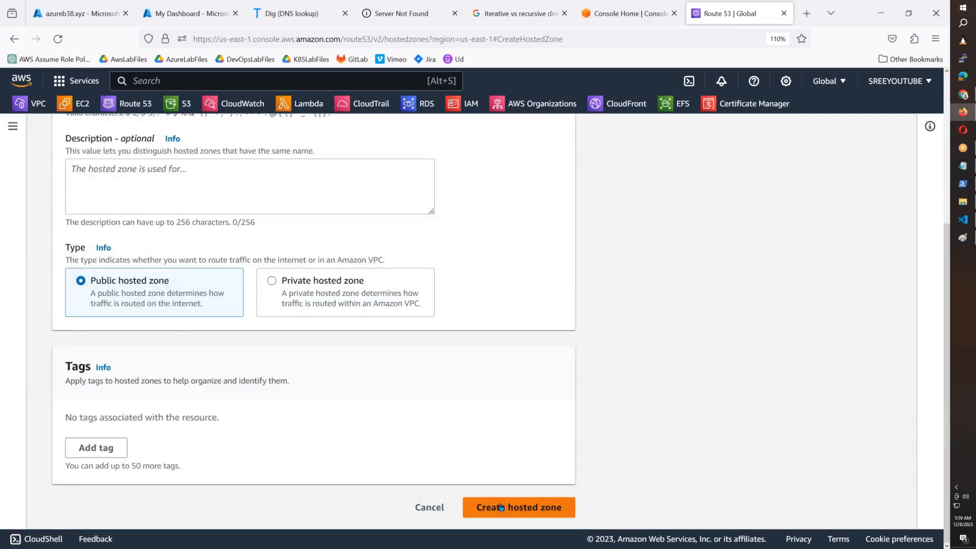
click(519, 507)
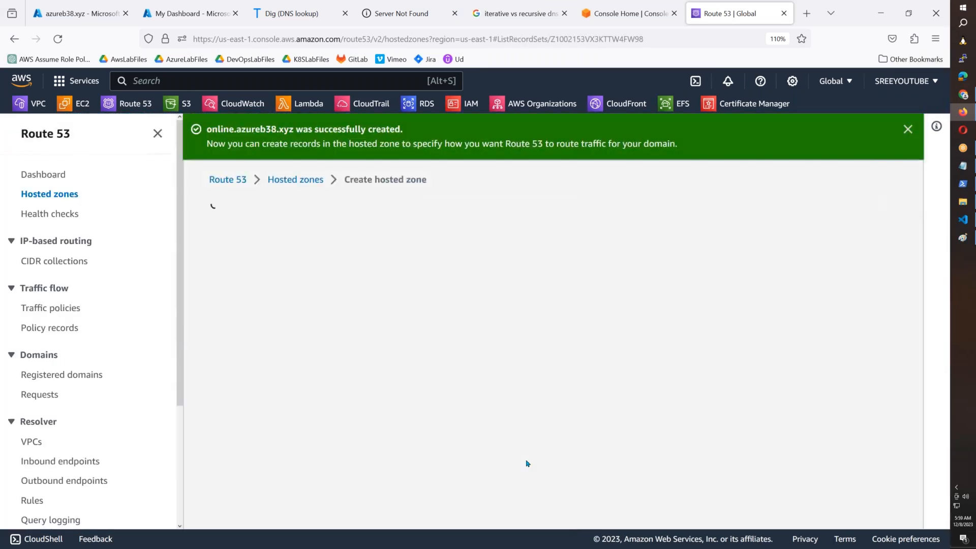
- Start a new record with simple routing in the online.azureb38.xyz zone and name it app01
scroll(441, 345, down, 3)
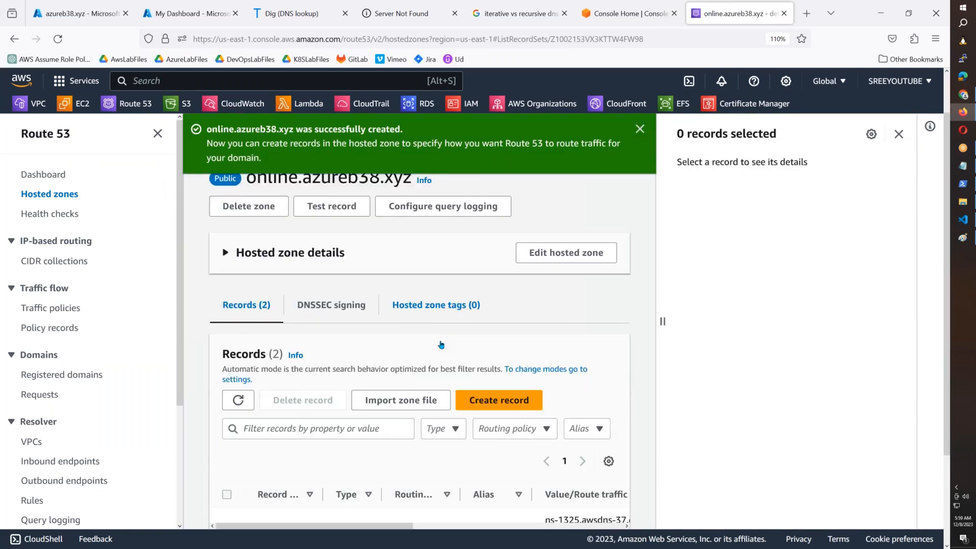
click(499, 288)
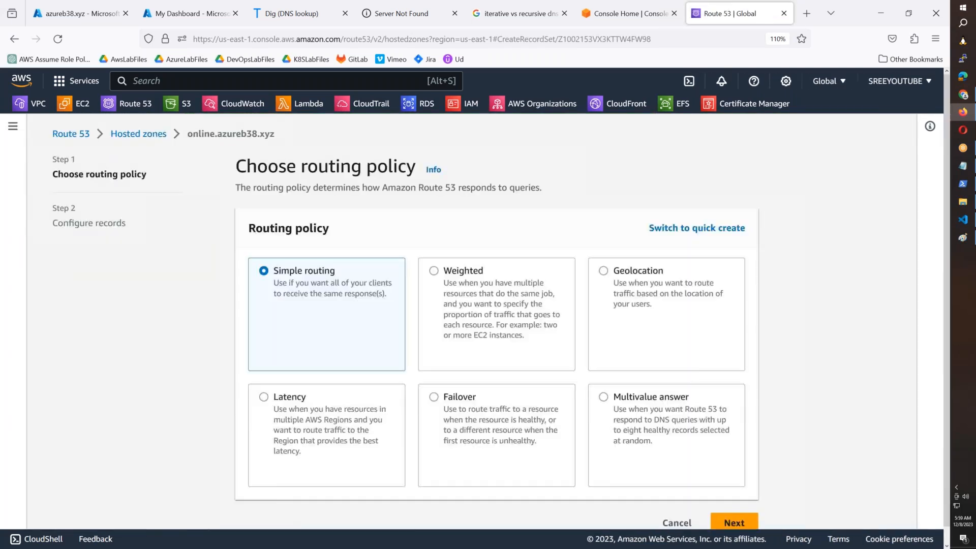
click(732, 507)
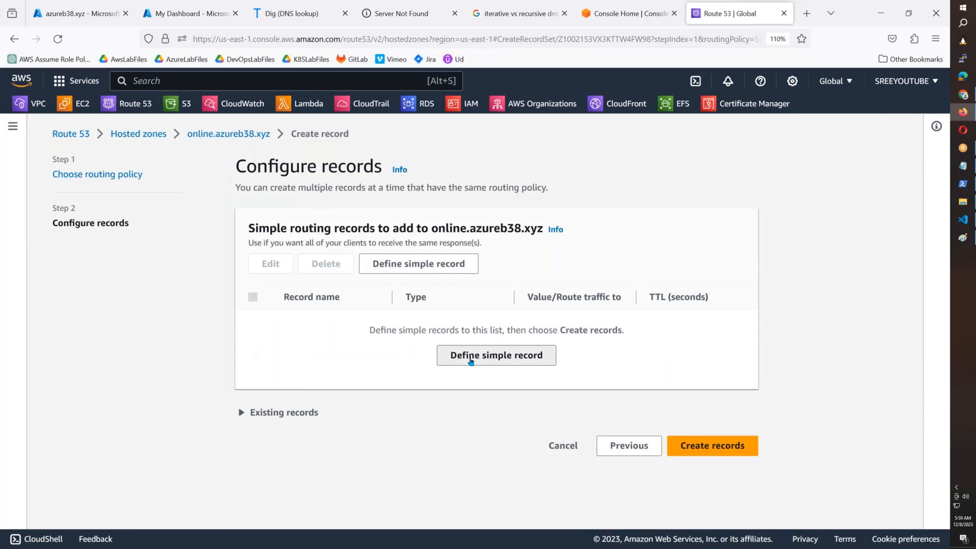
click(471, 360)
click(364, 193)
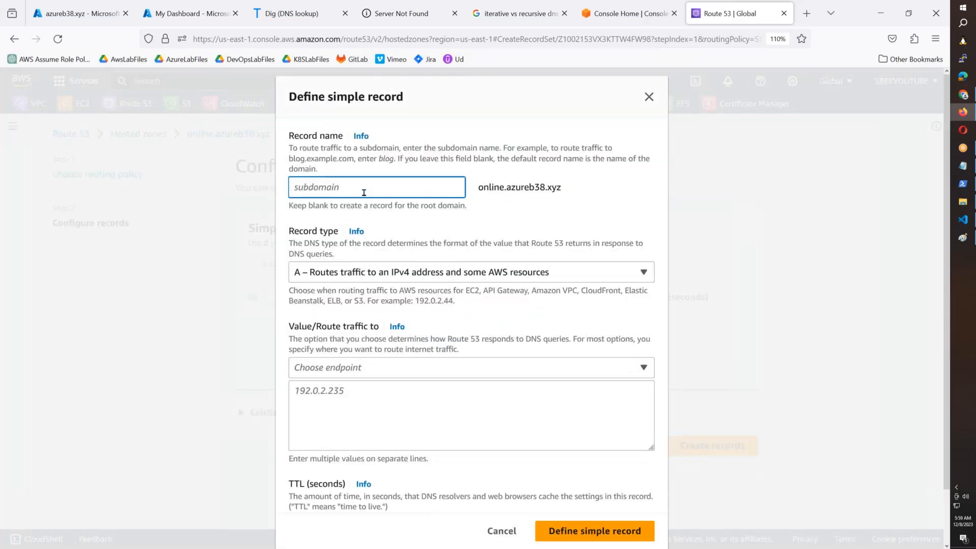
text(app)
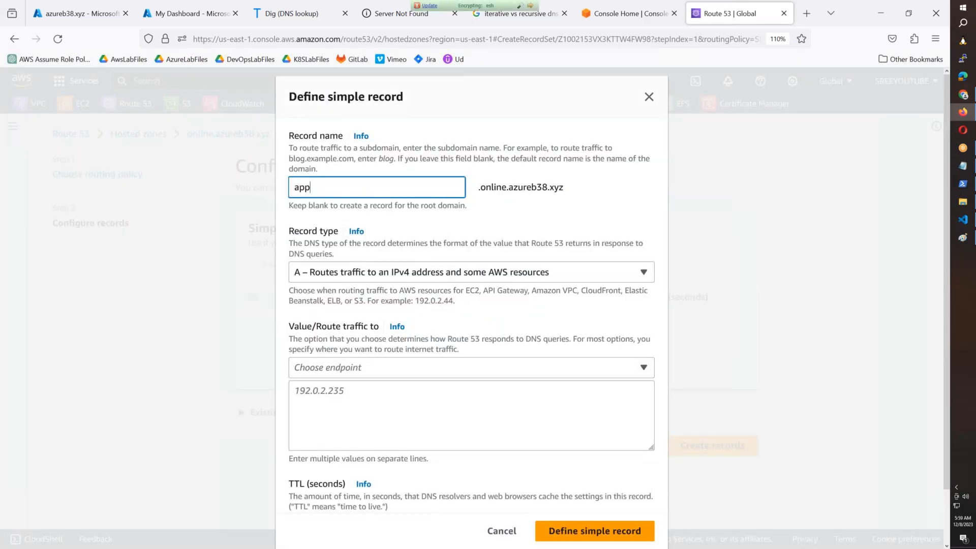
text(01)
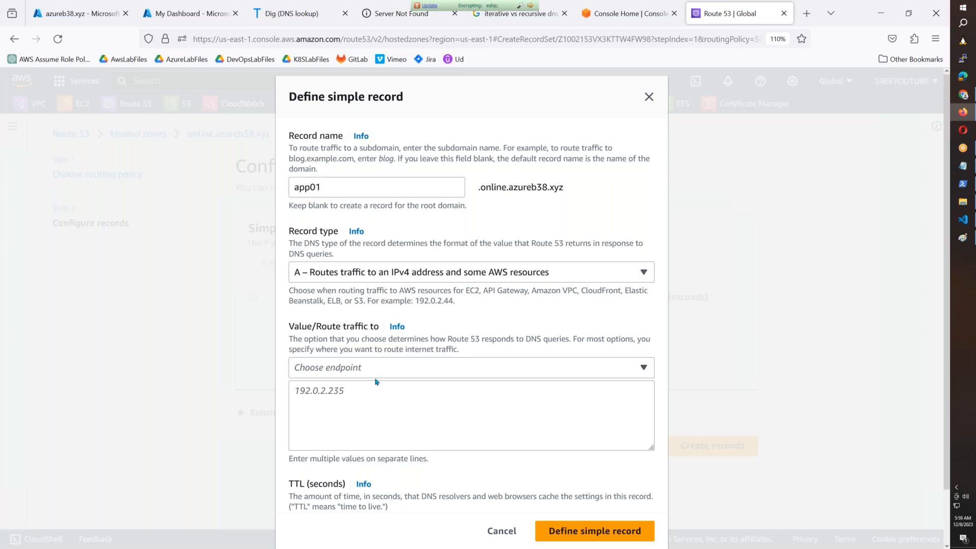
- Route the app01 A record to the IP address 34.45.56.67 and create the record
click(378, 376)
click(371, 138)
click(346, 399)
text(34.45.56.67)
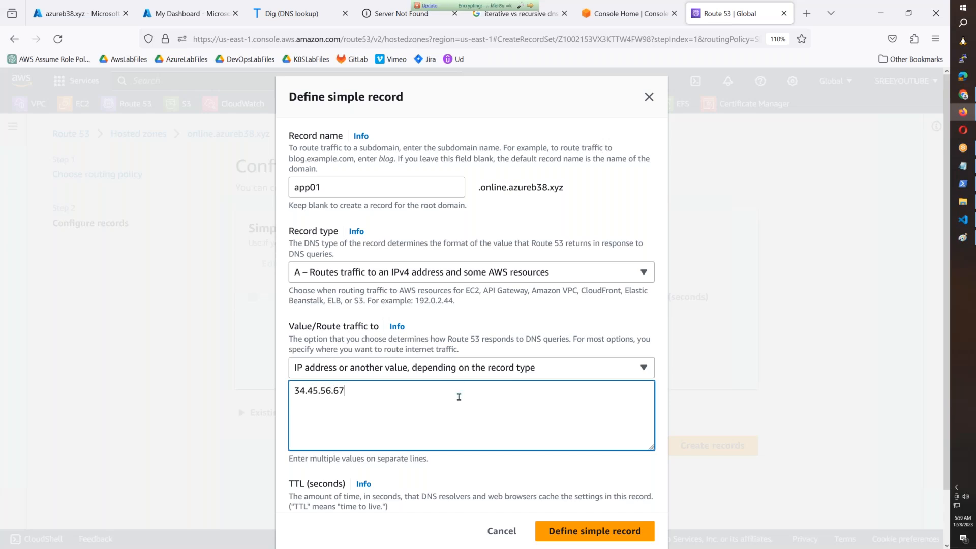
scroll(503, 442, down, 1)
click(595, 530)
click(704, 392)
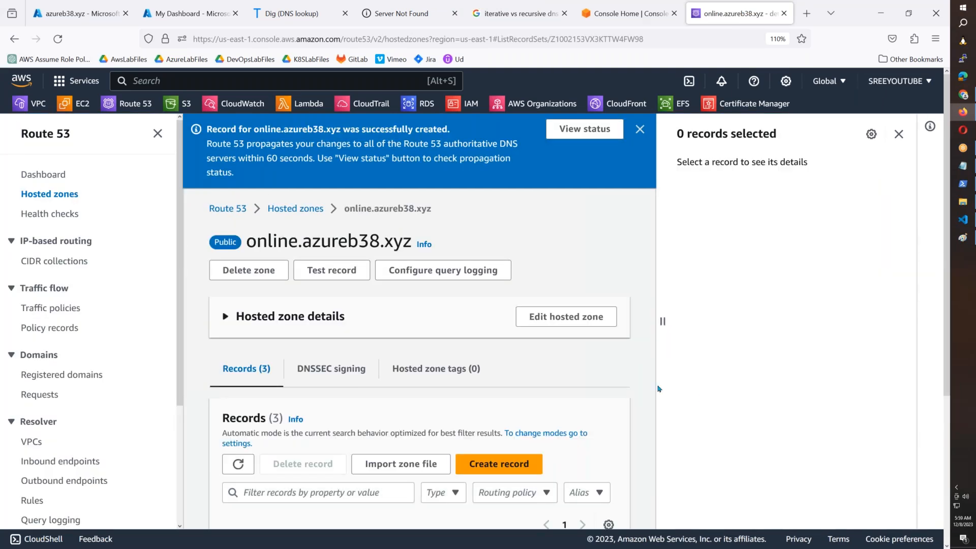
- Copy the app01 record's full name and look it up with nslookup in a cleared PowerShell window
scroll(512, 366, down, 4)
click(228, 475)
click(684, 210)
key(ctrl+c)
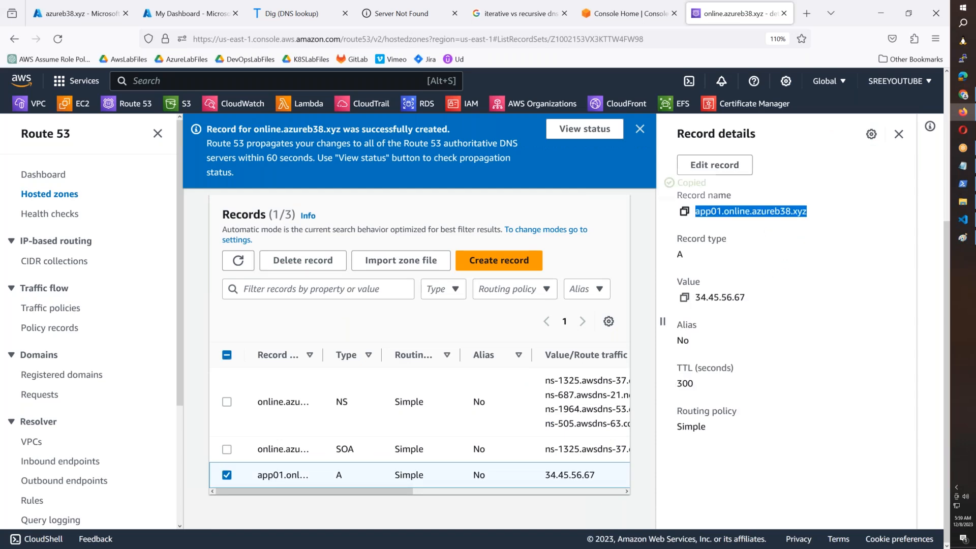
click(962, 184)
text(cls)
key(Return)
text(nslookup)
key(ctrl+v)
key(Return)
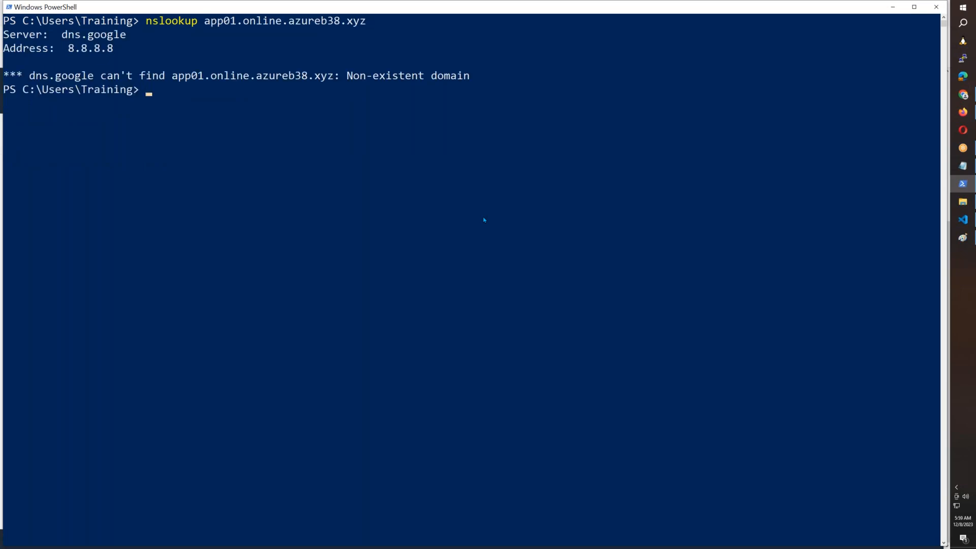
- Switch to the Paint DNS hierarchy diagram and draw the lookup path from root through xyz to azureb38
mouse_move(963, 240)
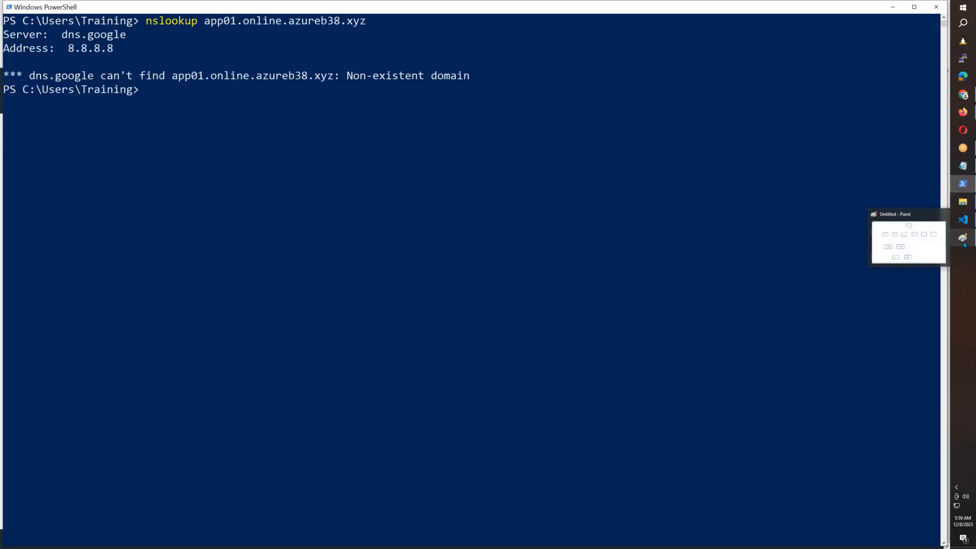
click(963, 240)
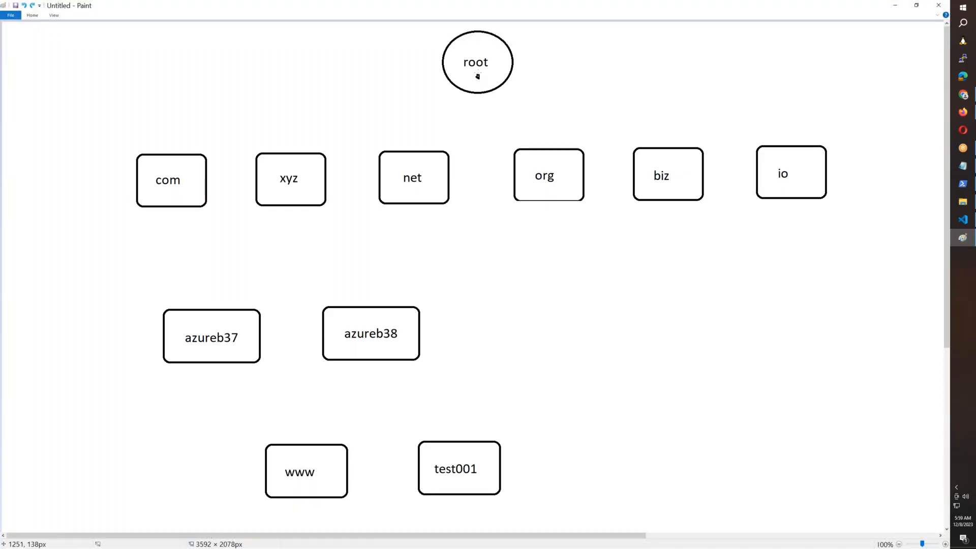
drag(476, 70, 469, 77)
key(alt+Tab)
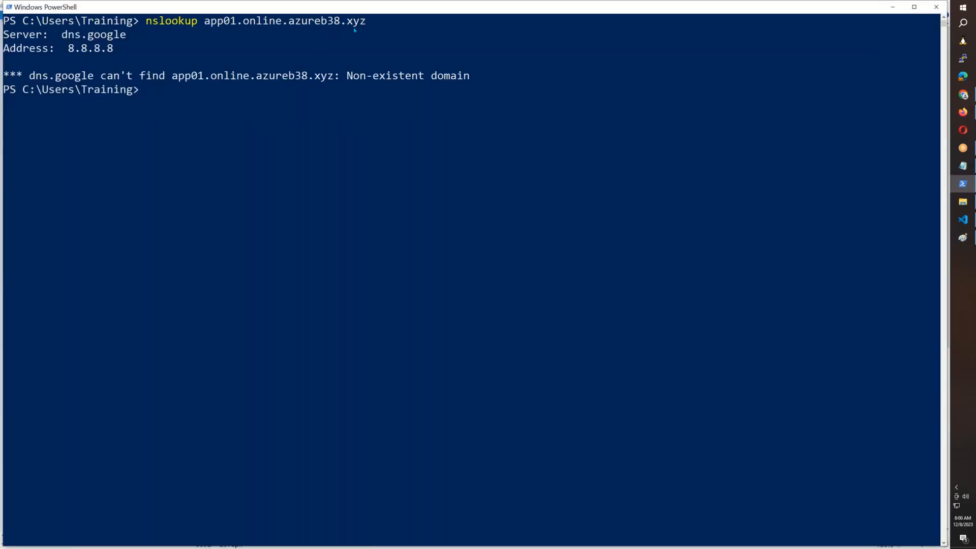
key(alt+Tab)
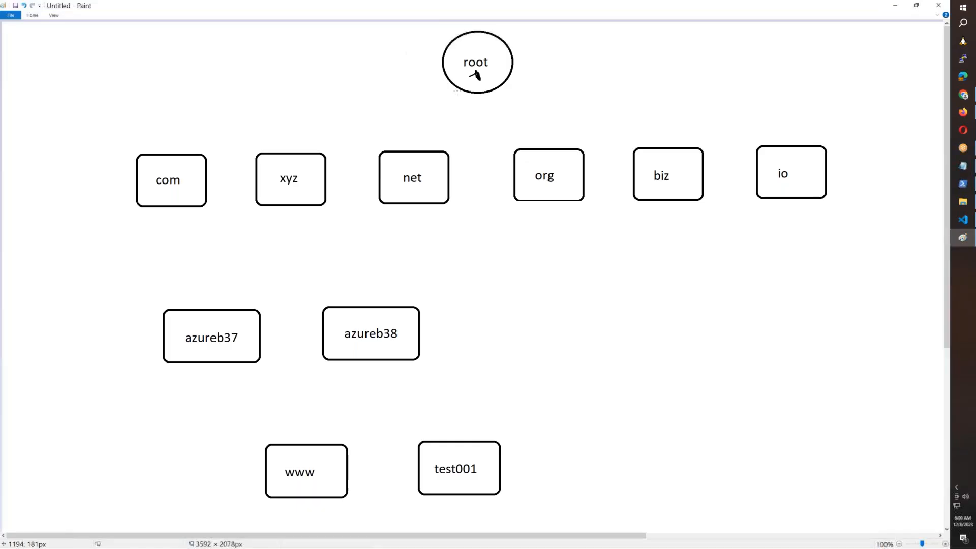
mouse_move(478, 76)
mouse_down()
mouse_move(374, 92)
mouse_move(293, 165)
mouse_move(375, 246)
mouse_move(395, 315)
mouse_up()
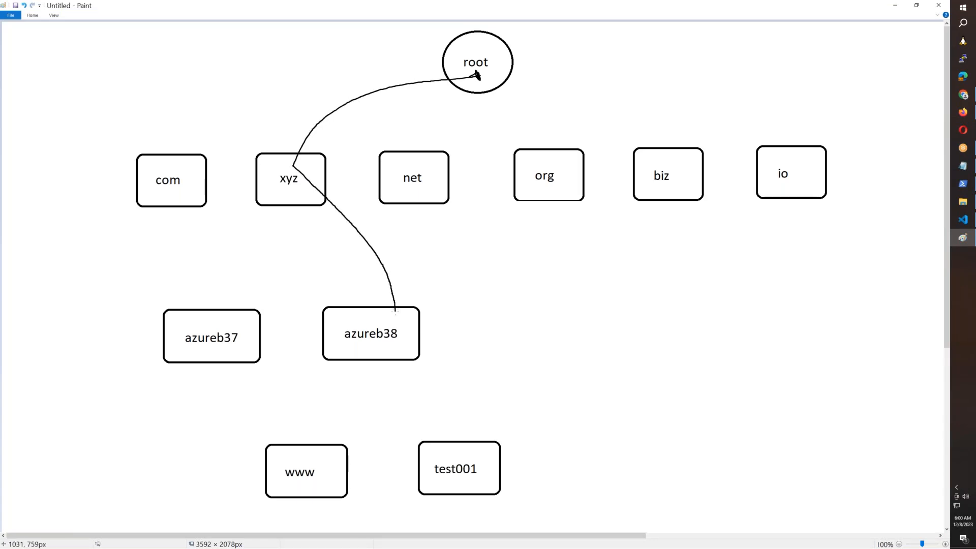
key(alt+Tab)
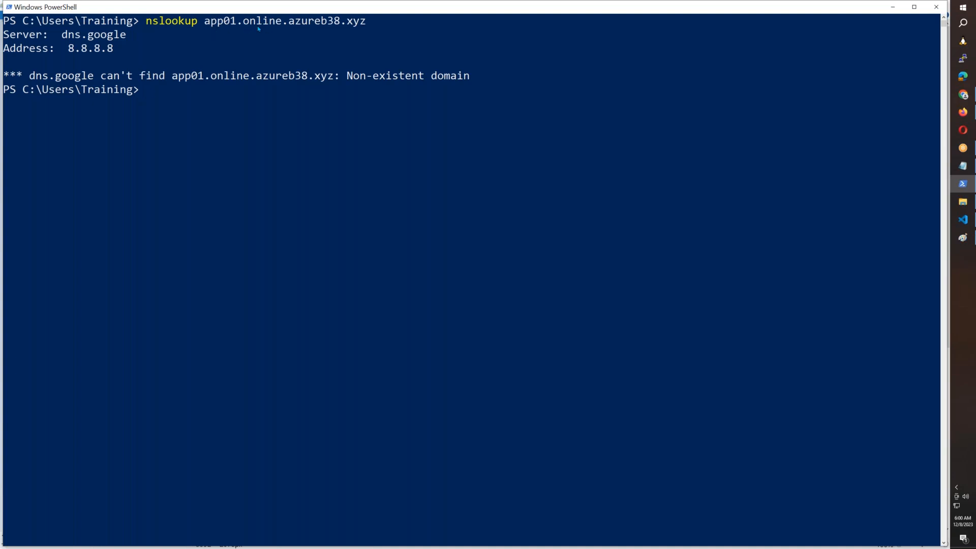
- Switch to the azureb38.xyz zone in the Azure portal and start a record set named online with type NS – Name Server records
click(962, 112)
click(87, 15)
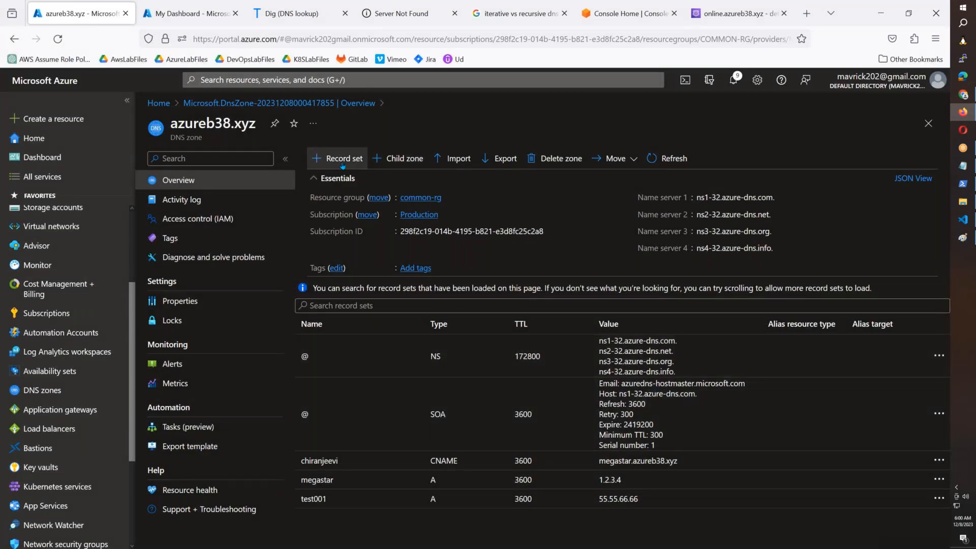
click(343, 162)
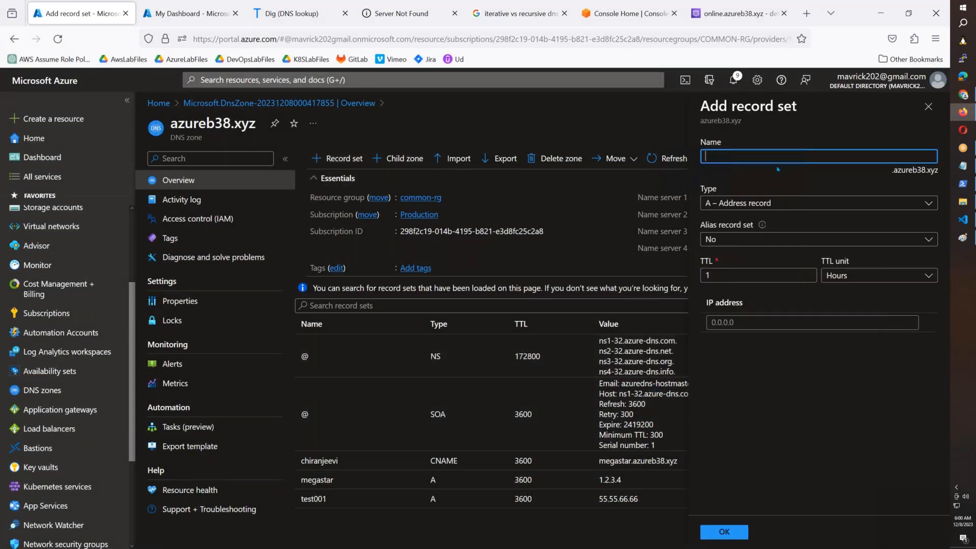
text(online)
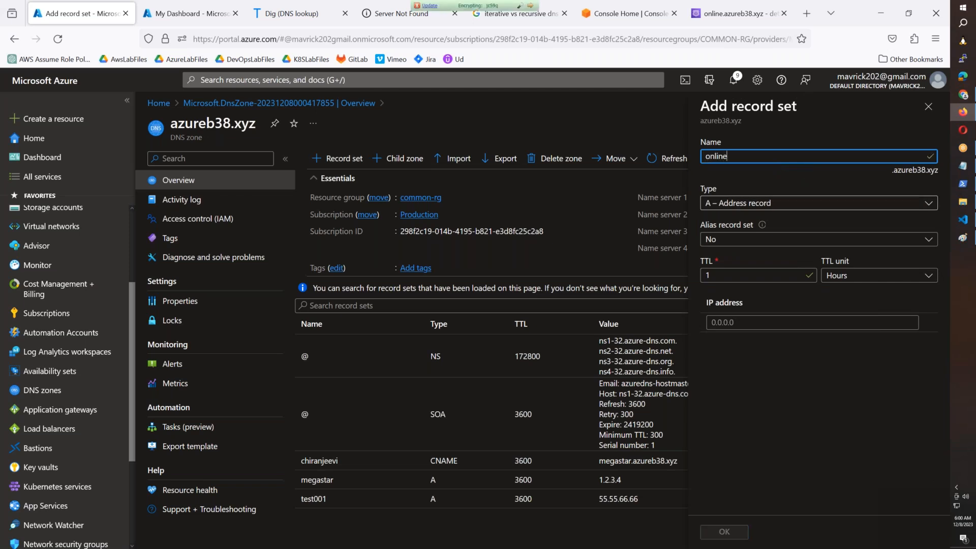
click(779, 206)
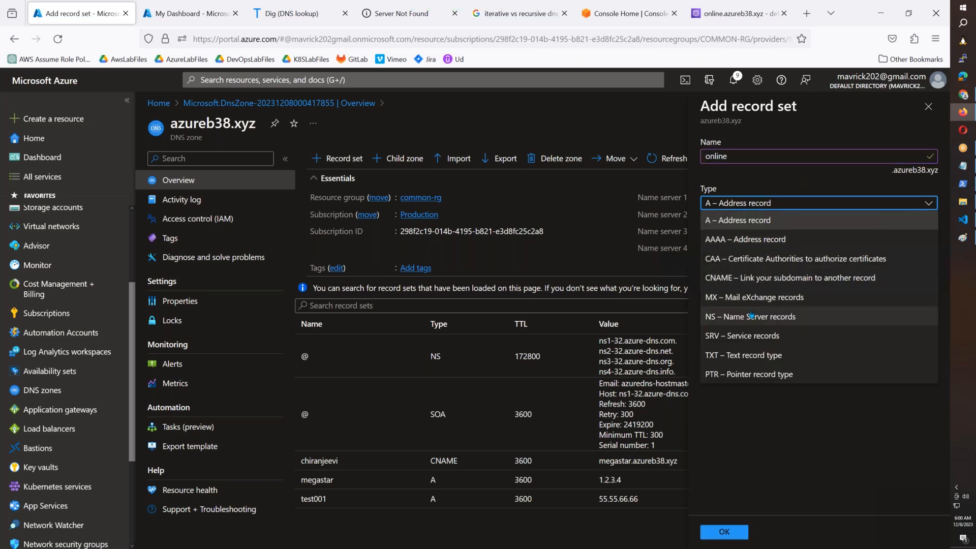
click(776, 315)
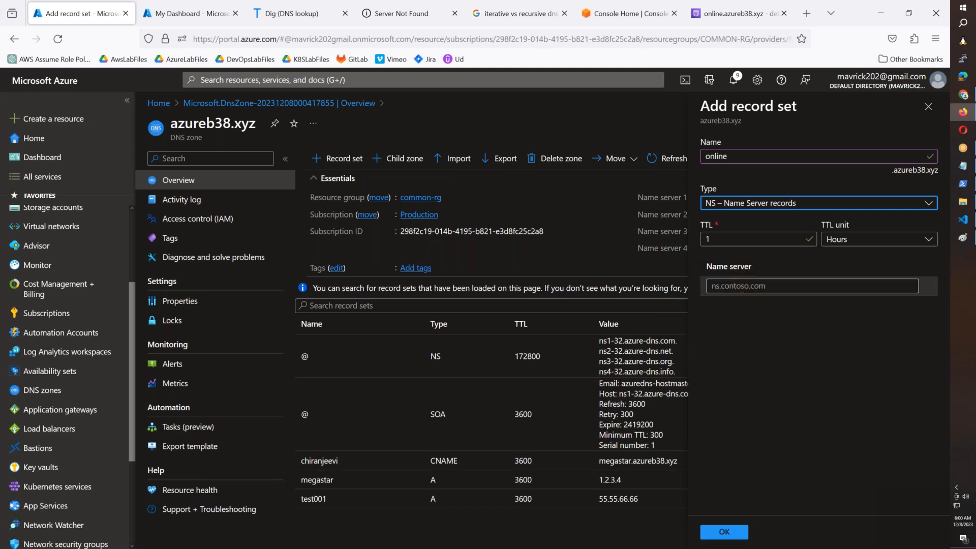
- Copy the four AWS name servers from the Route 53 NS record and paste them into the new record set's first name server entry
click(593, 25)
click(737, 14)
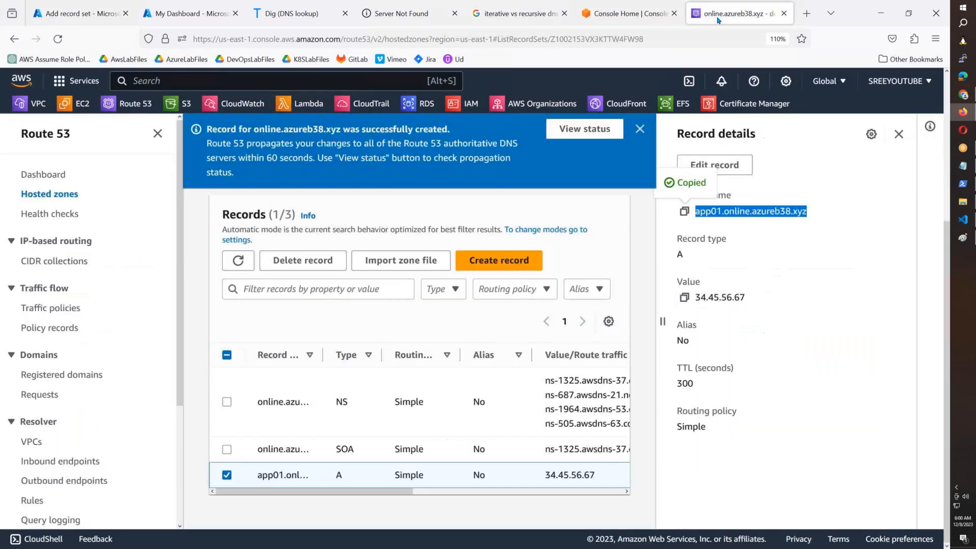
drag(401, 495, 559, 496)
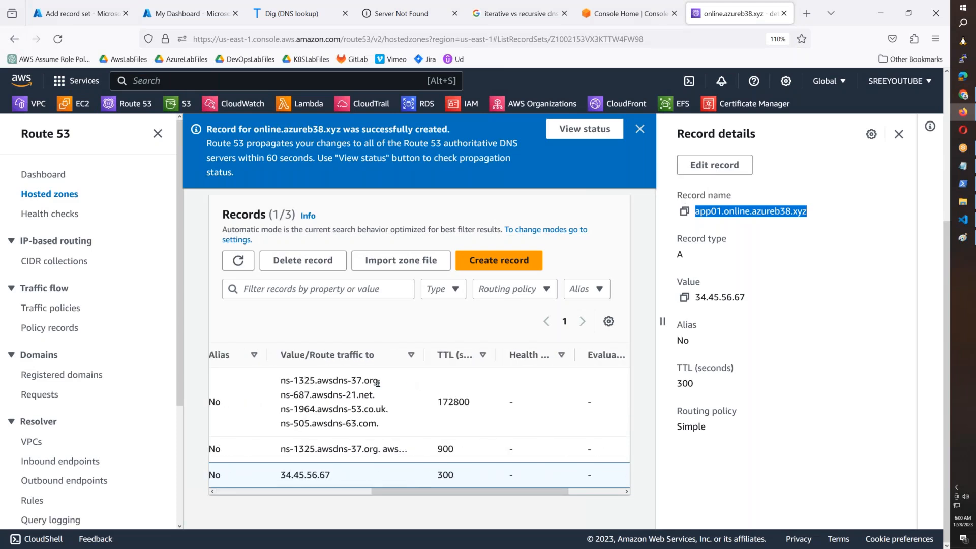
drag(388, 382, 280, 381)
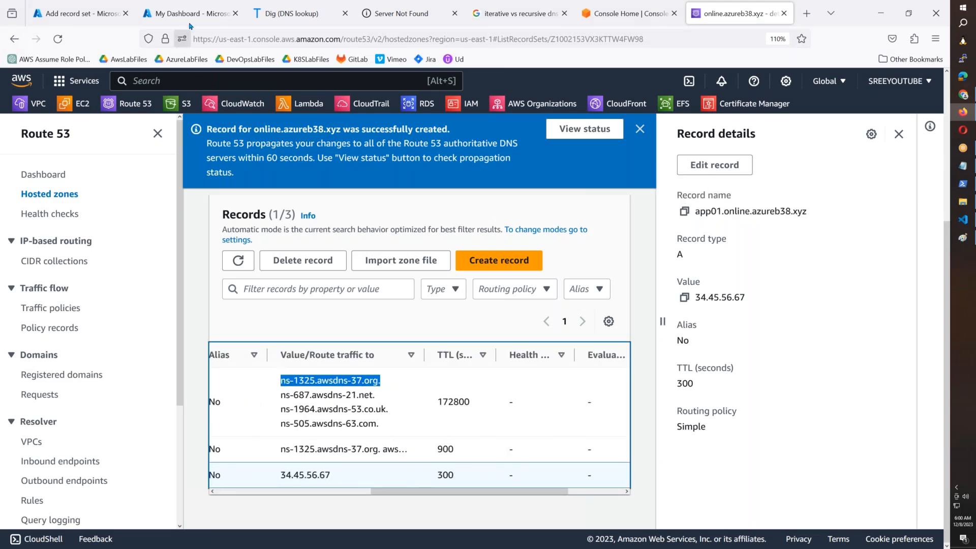
drag(386, 424, 280, 380)
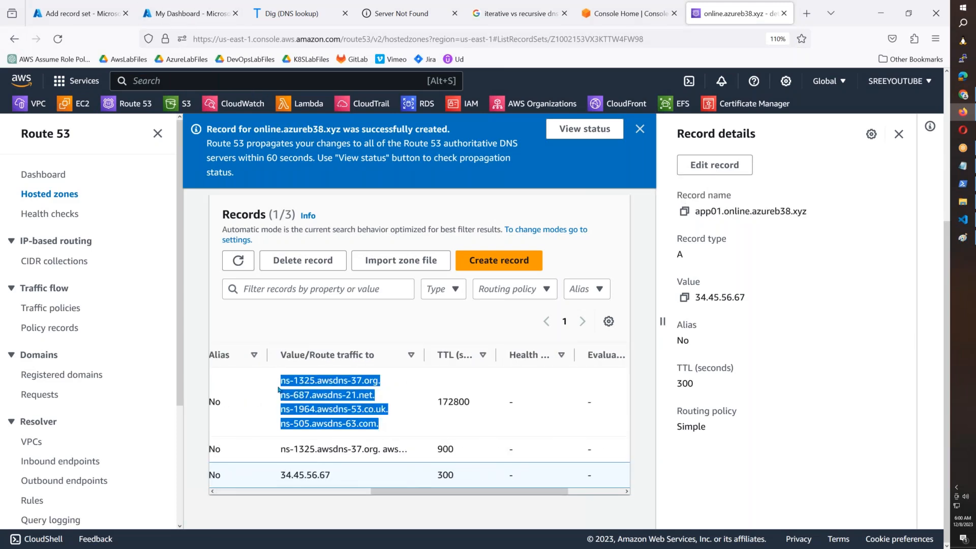
click(81, 13)
click(749, 285)
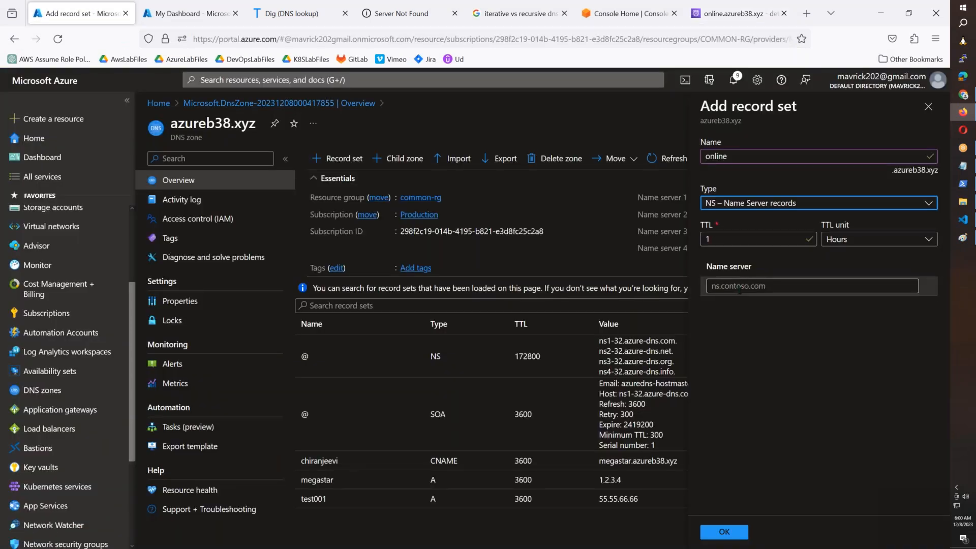
key(ctrl+v)
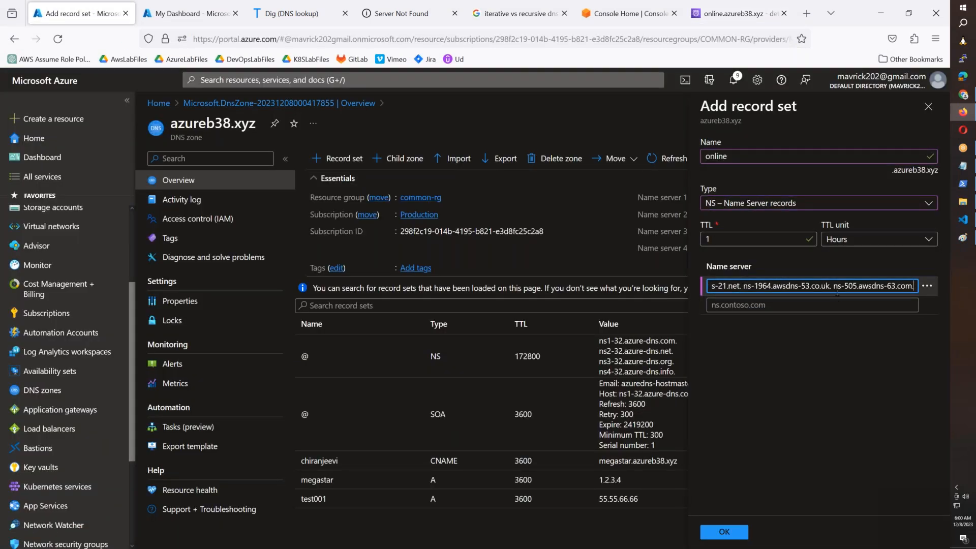
- Move ns-1964.awsdns-53.co.uk and ns-687.awsdns-21.net out of the first name server entry into separate entries of their own
drag(831, 286, 744, 287)
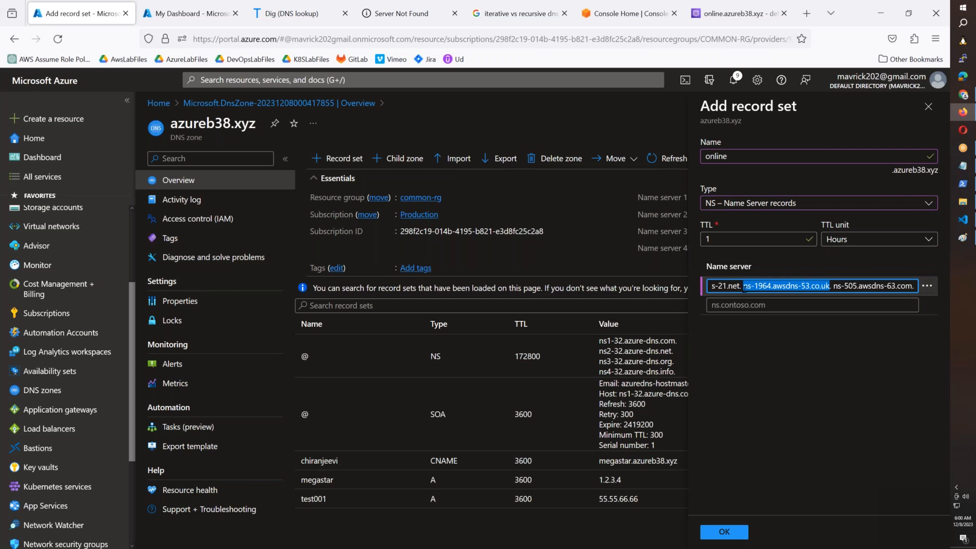
key(ctrl+x)
click(743, 305)
key(ctrl+v)
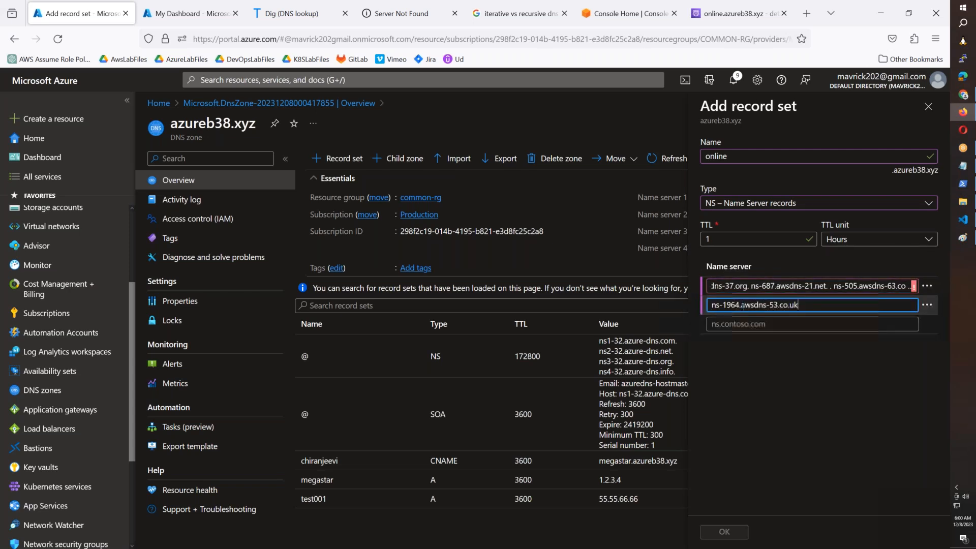
click(751, 286)
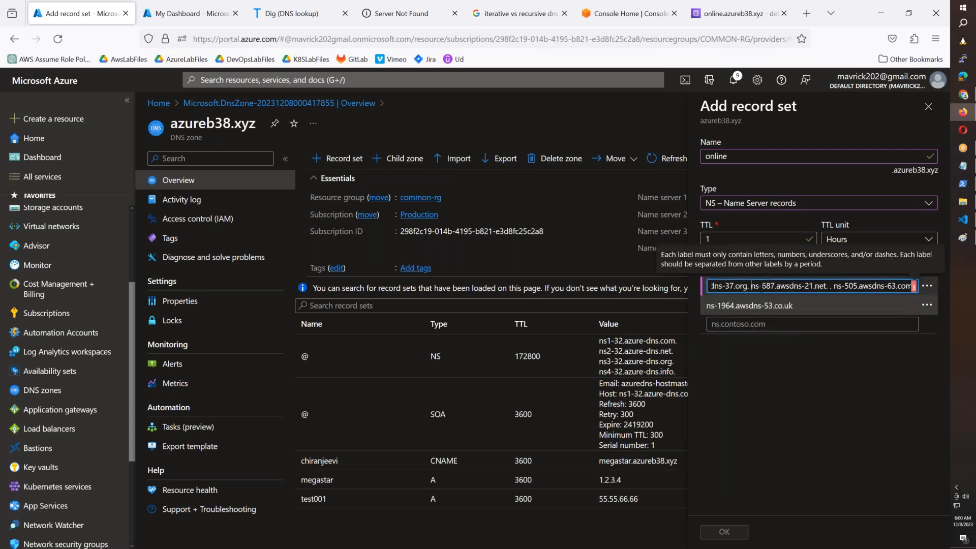
drag(826, 285, 751, 285)
key(ctrl+x)
key(Tab)
key(ctrl+v)
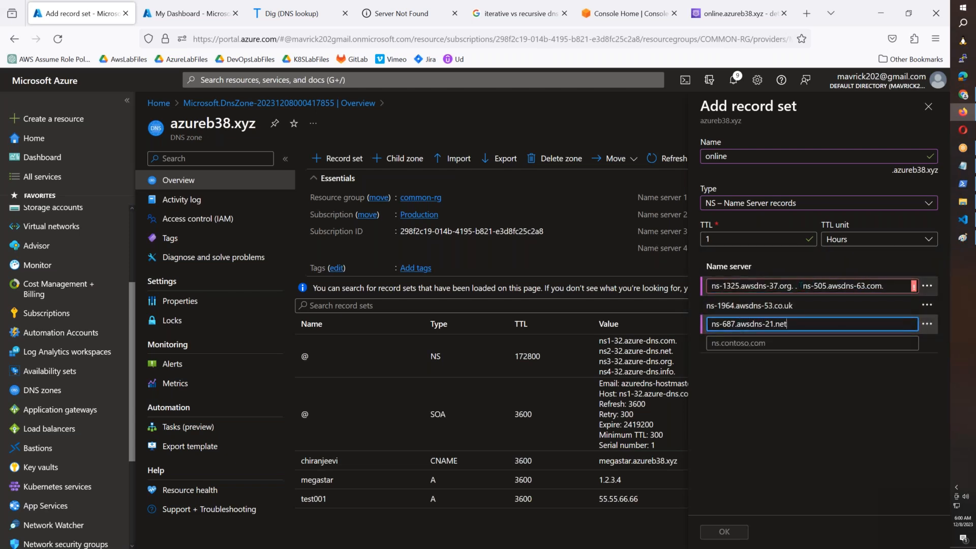
- Move ns-505.awsdns-63.com from the first name server entry into a fourth entry
click(879, 286)
drag(882, 286, 802, 286)
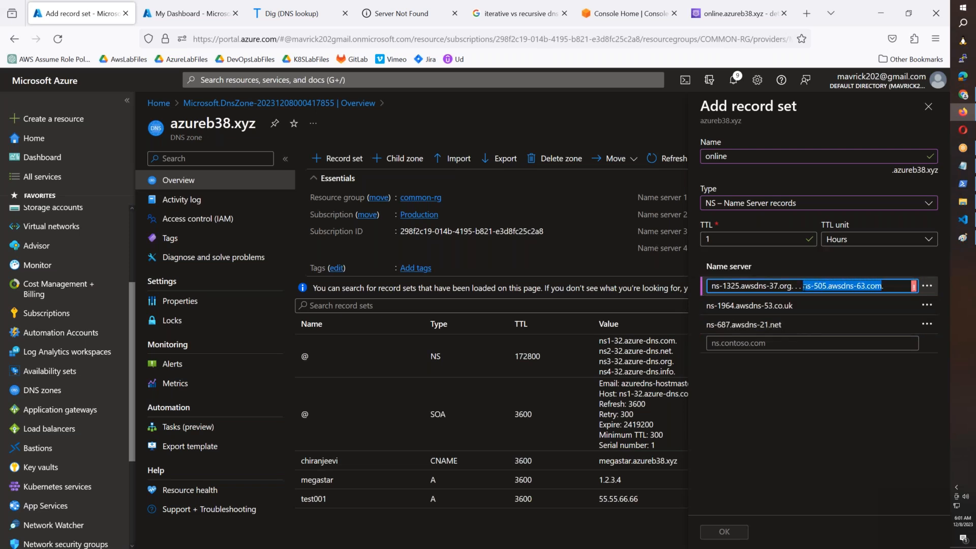
key(ctrl+x)
key(Tab)
key(ctrl+v)
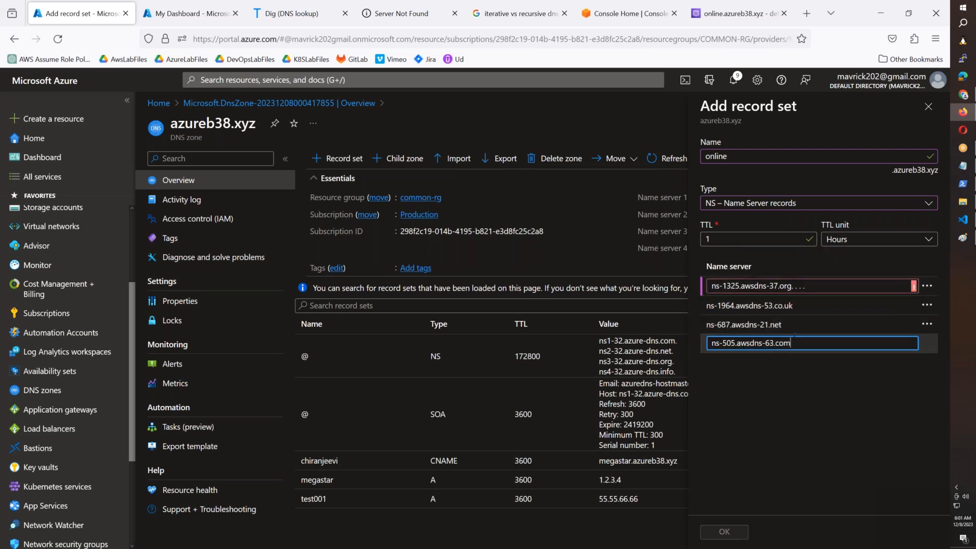
- Trim the first name server entry to ns-1325.awsdns-37.org and create the online NS record set
click(826, 285)
key(BackSpace)
click(724, 533)
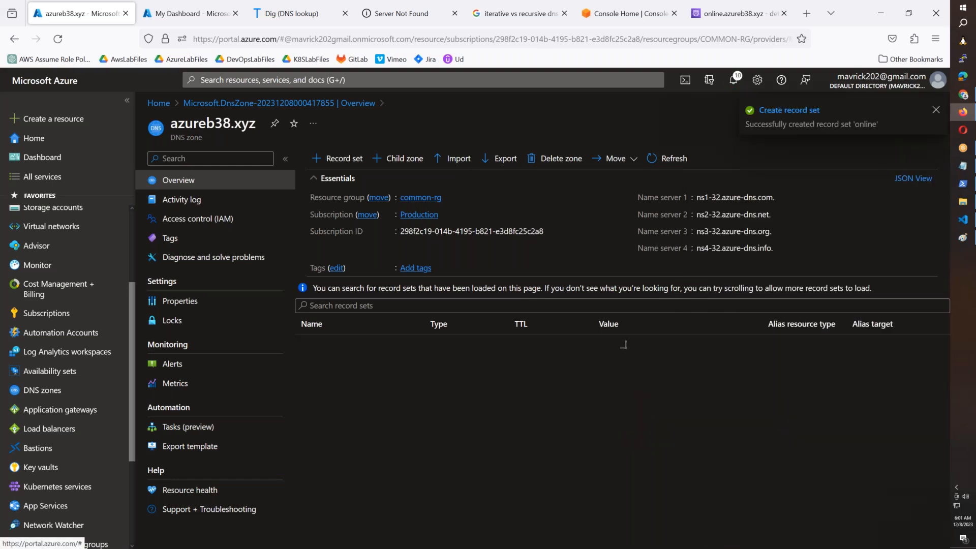
scroll(766, 370, down, 1)
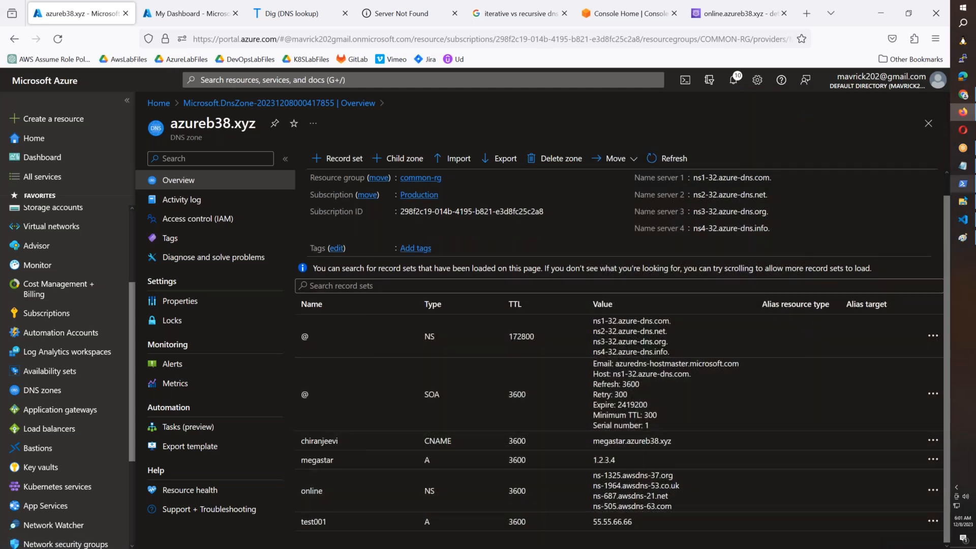
- Compare the online NS record in Azure with the name servers and app01 record in the Route 53 zone
click(963, 183)
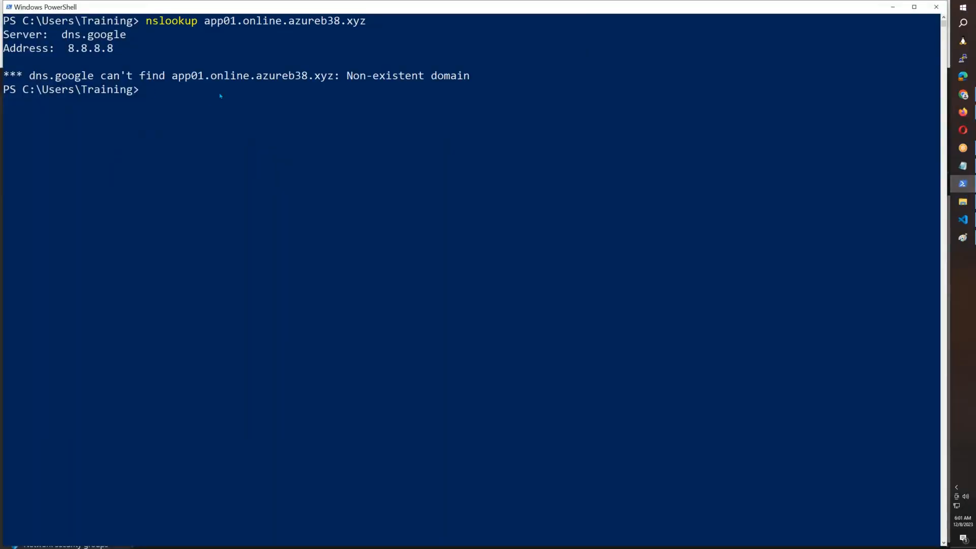
key(alt+Tab)
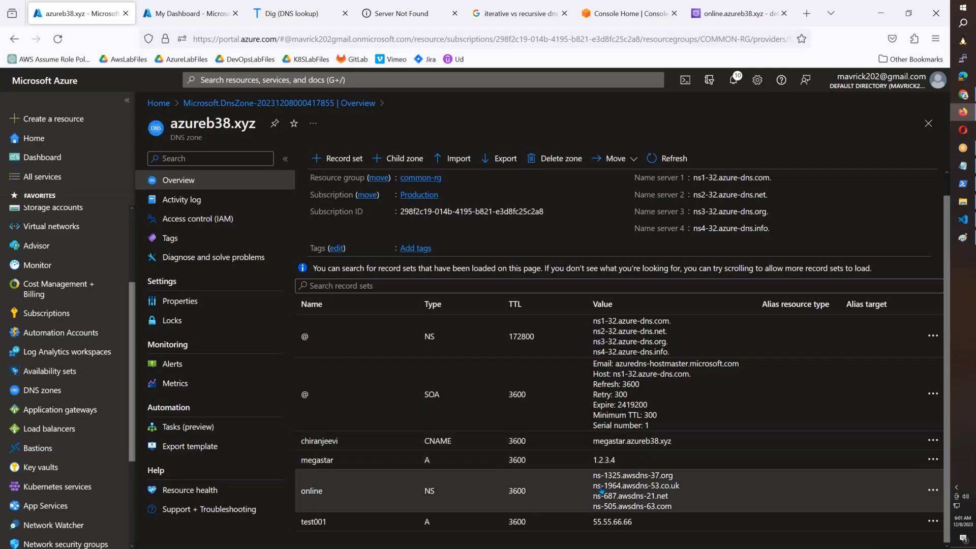
click(703, 12)
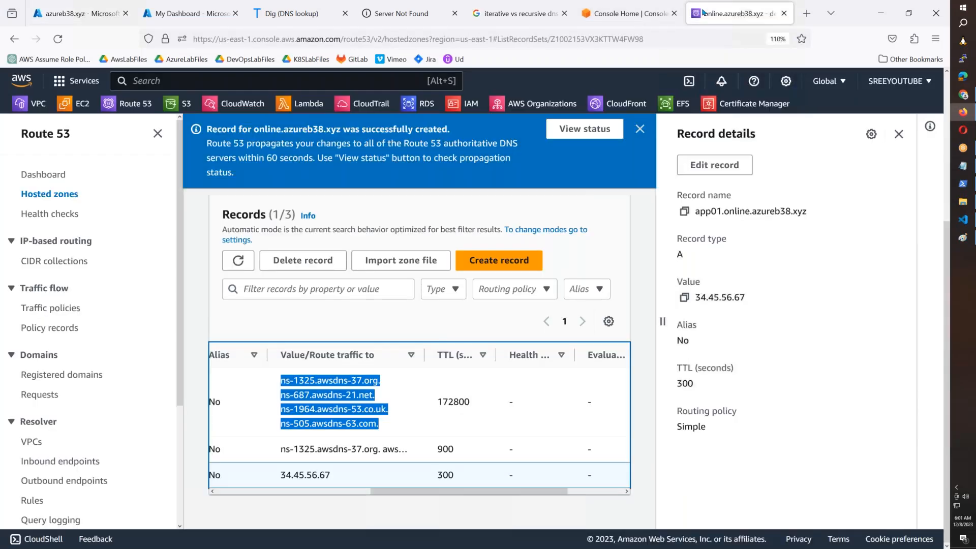
drag(405, 491, 286, 508)
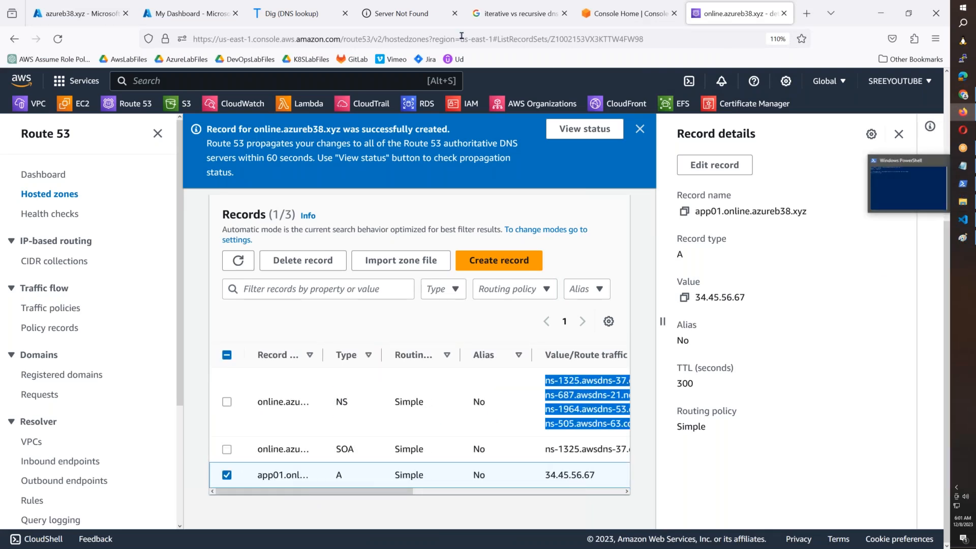
- Rerun the ANY lookup for test001.azureb38.xyz in Google Admin Toolbox Dig and return to the Azure zone's records
click(300, 14)
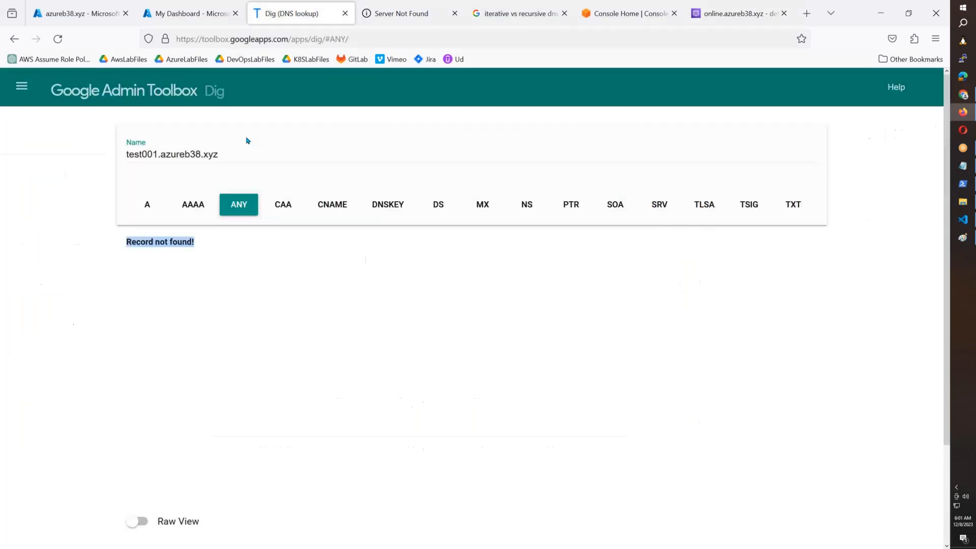
click(270, 208)
click(244, 210)
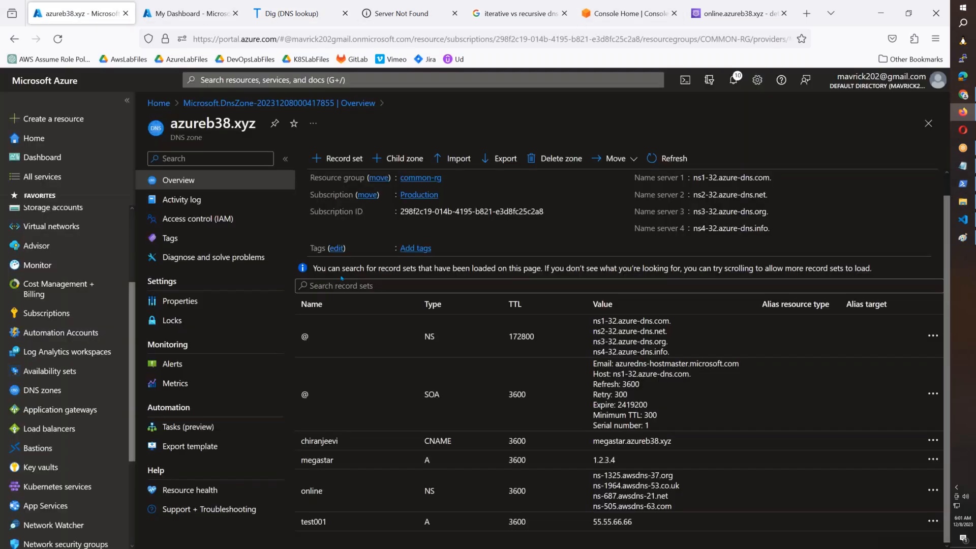
click(76, 13)
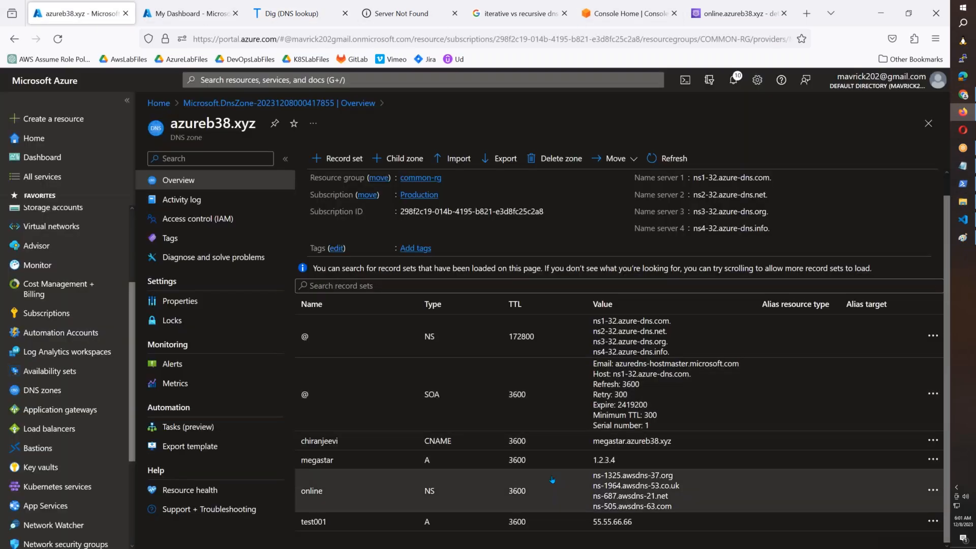
- Switch to PowerShell and look up megastar.azureb38.xyz with nslookup
click(962, 184)
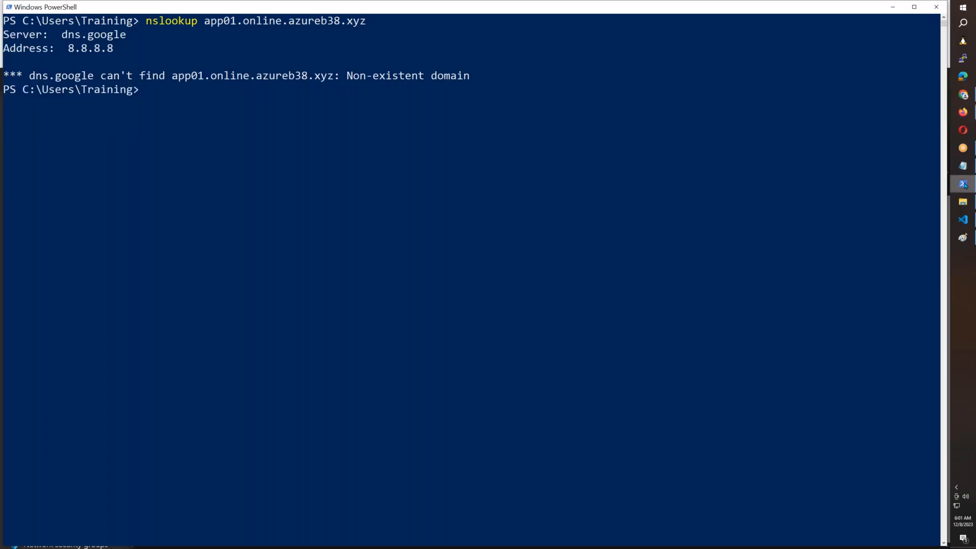
key(Up)
key(Left)
key(Left)
key(Left)
key(Left)
key(Left)
key(Left)
key(Left)
key(Left)
key(Left)
key(Left)
key(Left)
key(Left)
key(BackSpace)
key(BackSpace)
key(BackSpace)
key(BackSpace)
key(BackSpace)
key(BackSpace)
key(BackSpace)
key(BackSpace)
key(BackSpace)
key(BackSpace)
key(BackSpace)
key(BackSpace)
text(megastar)
key(Return)
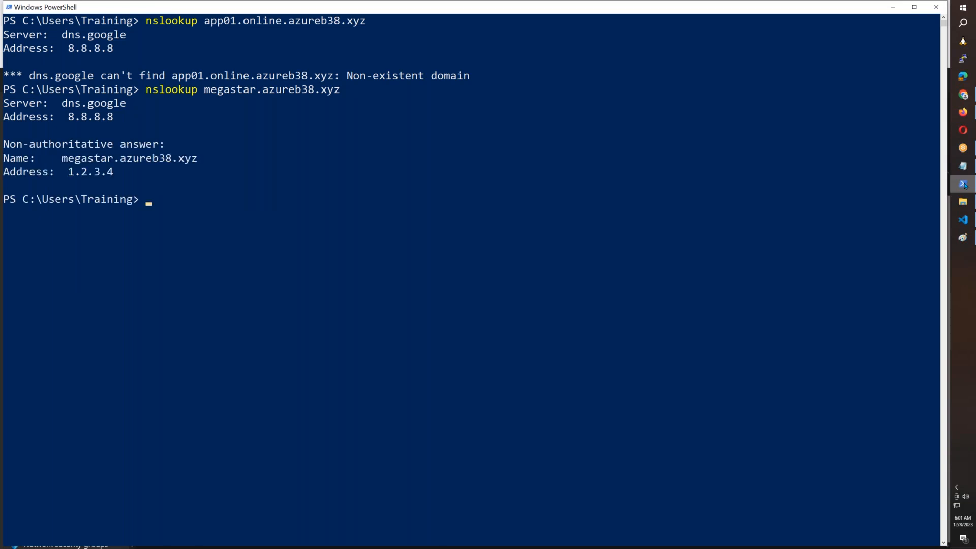
- Look up the CNAME record chiranjeevi.azureb38.xyz with nslookup
key(Up)
key(Left)
key(Left)
key(Left)
key(Left)
key(Left)
key(Left)
key(Left)
key(Left)
key(Left)
key(BackSpace)
key(BackSpace)
key(BackSpace)
key(BackSpace)
key(BackSpace)
key(BackSpace)
key(BackSpace)
key(BackSpace)
text(chiranj)
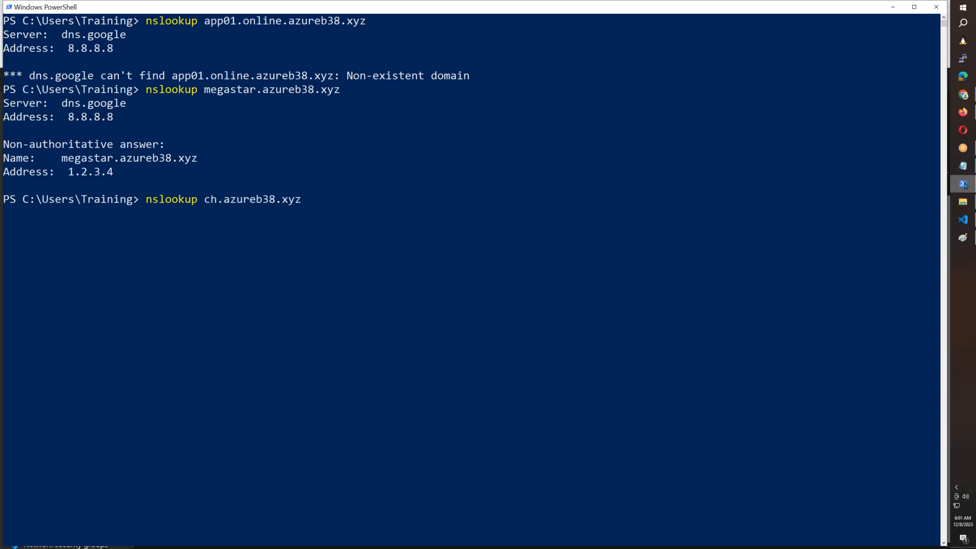
text(eevi)
key(Return)
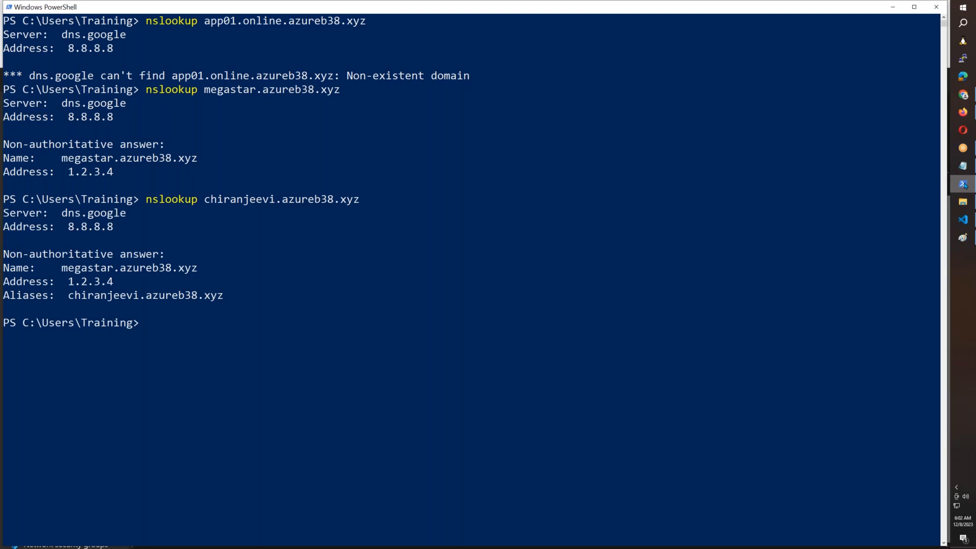
- Repeat the nslookup of app01.online.azureb38.xyz and compare the answer with the app01 record in Route 53
key(Up)
key(Up)
key(Up)
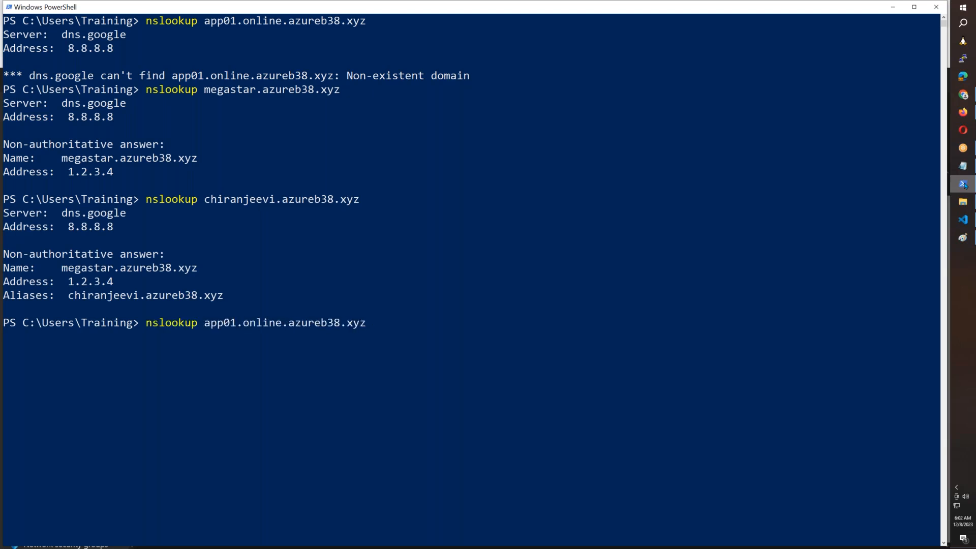
key(Return)
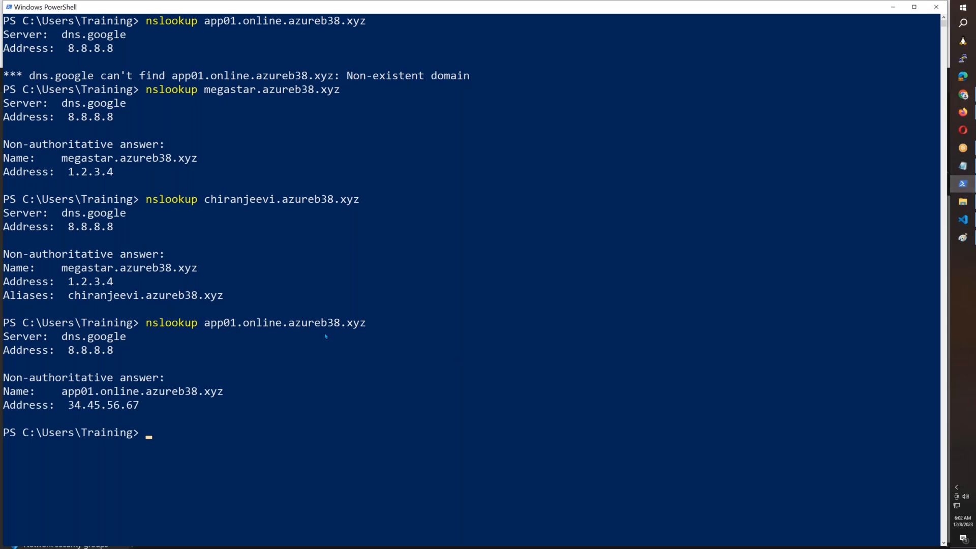
click(962, 112)
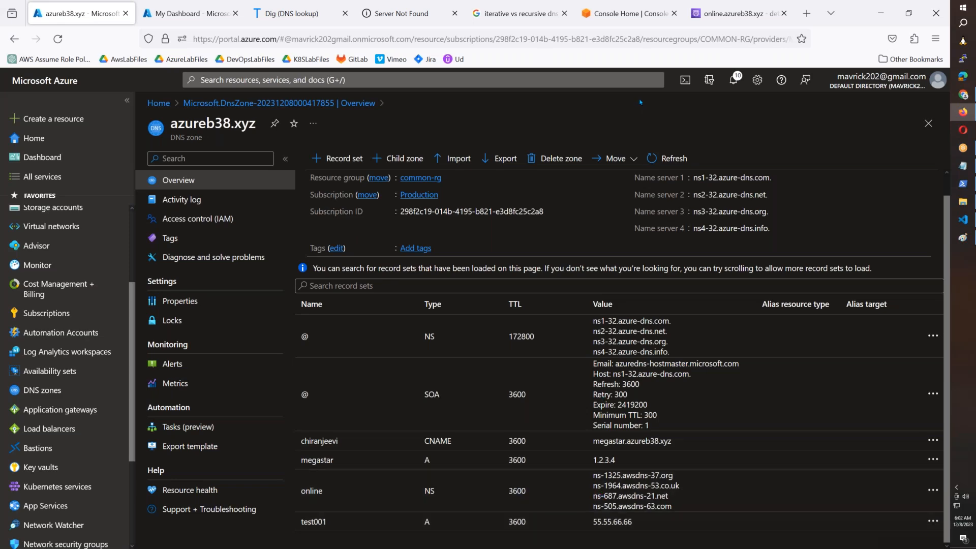
click(715, 6)
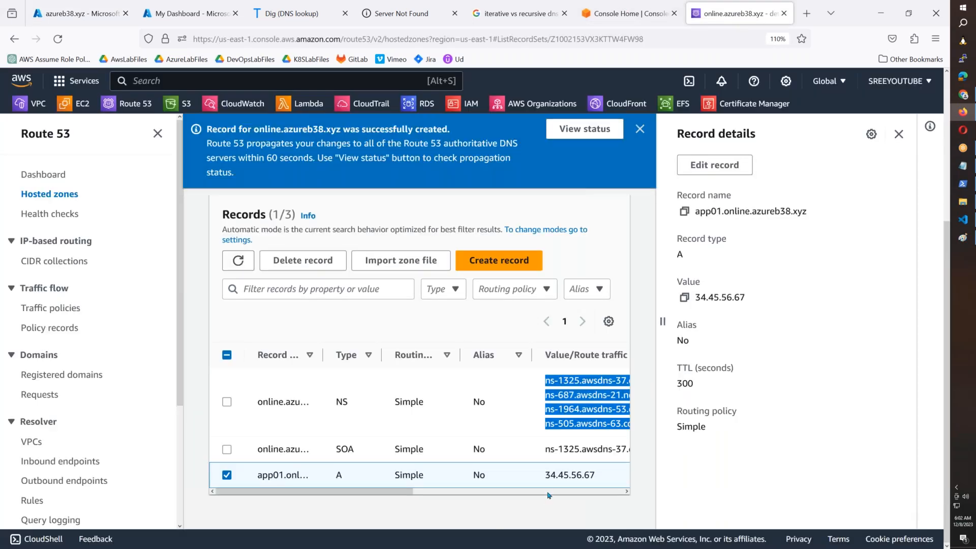
key(alt+Tab)
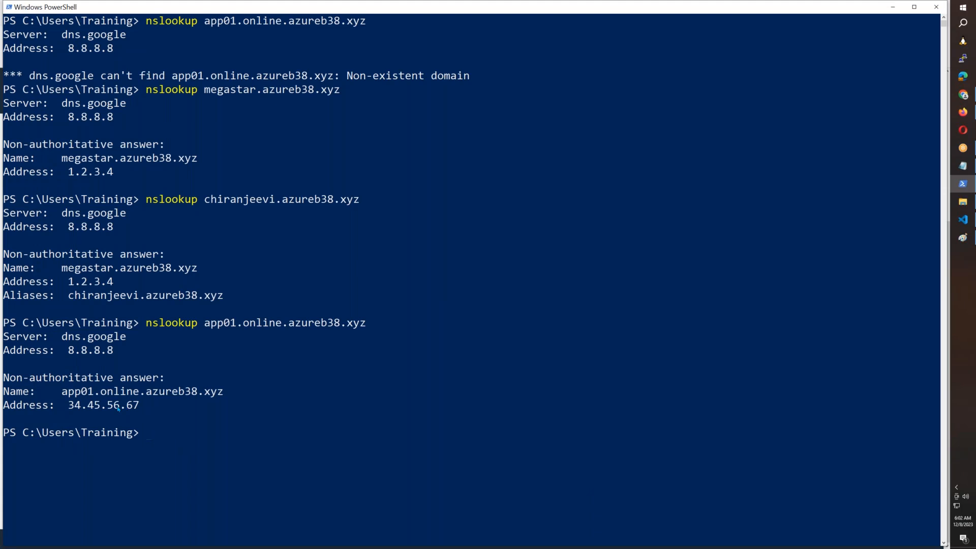
- Switch to Firefox, copy WebSvr01's public IP from the Azure virtual machines list and open it in a new browser tab
click(962, 112)
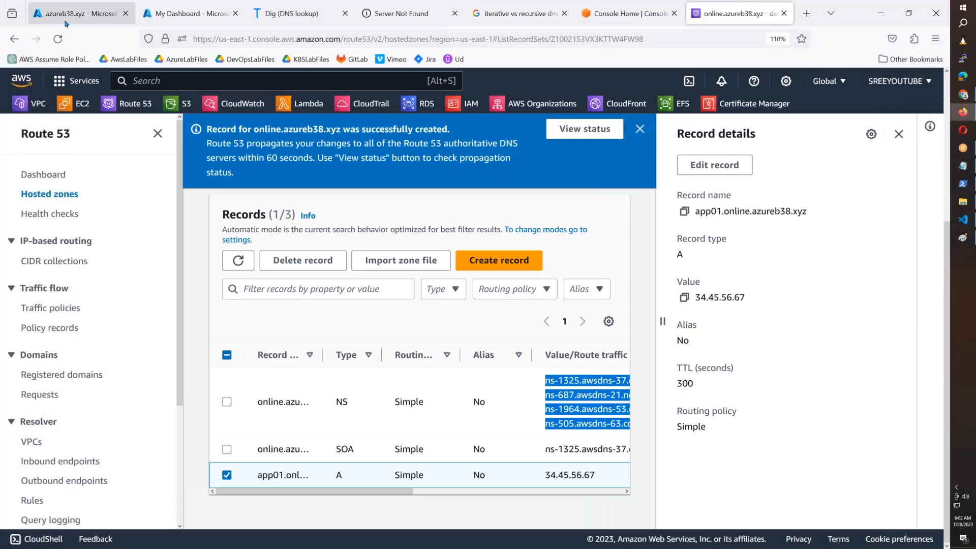
click(109, 15)
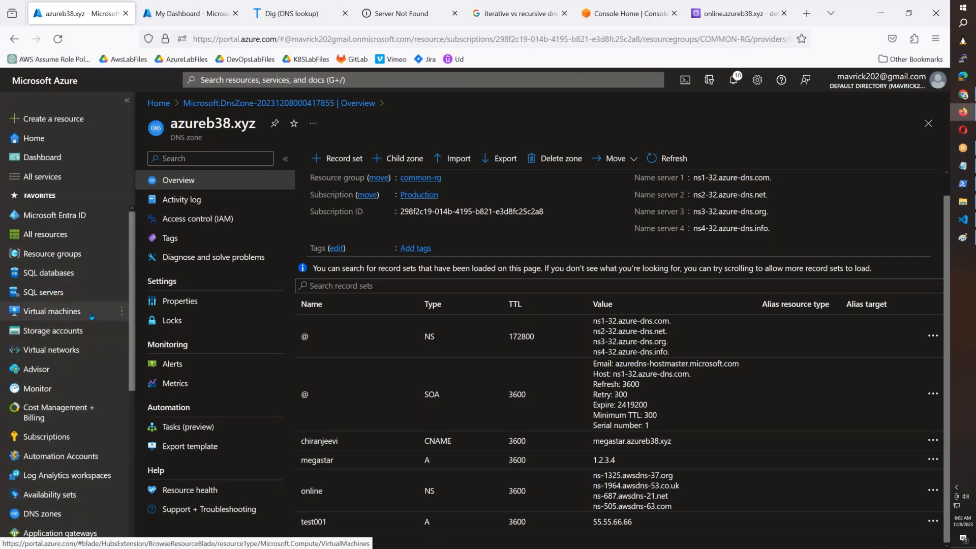
click(56, 311)
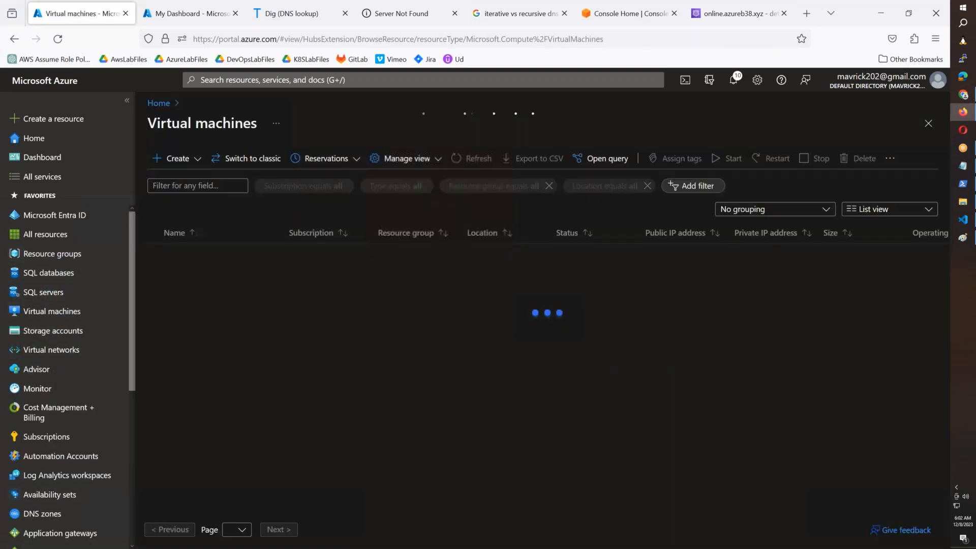
double_click(671, 310)
key(ctrl+c)
click(727, 25)
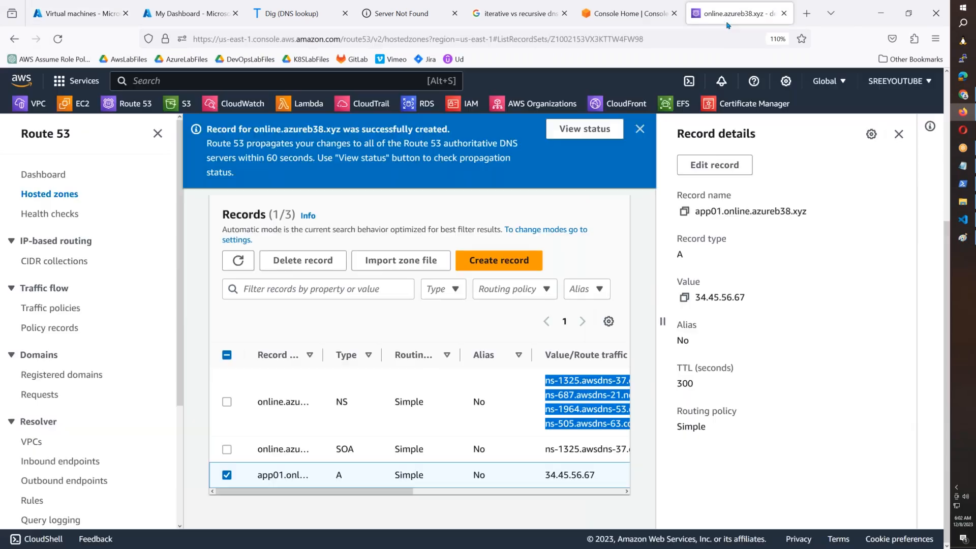
key(ctrl+t)
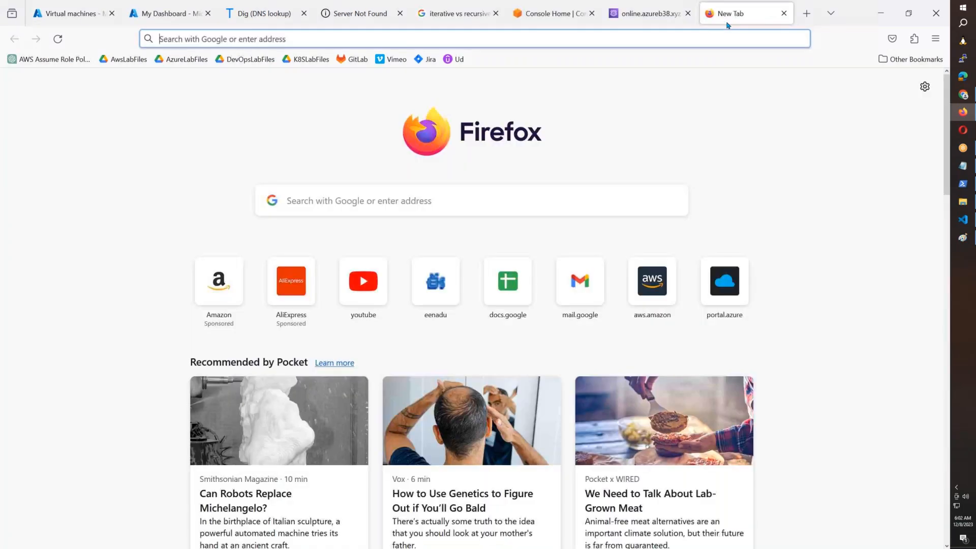
key(ctrl+v)
key(Return)
- Start PuTTY, load the saved administrator session and append the copied IP 172.203.225.46 to its host name
click(963, 60)
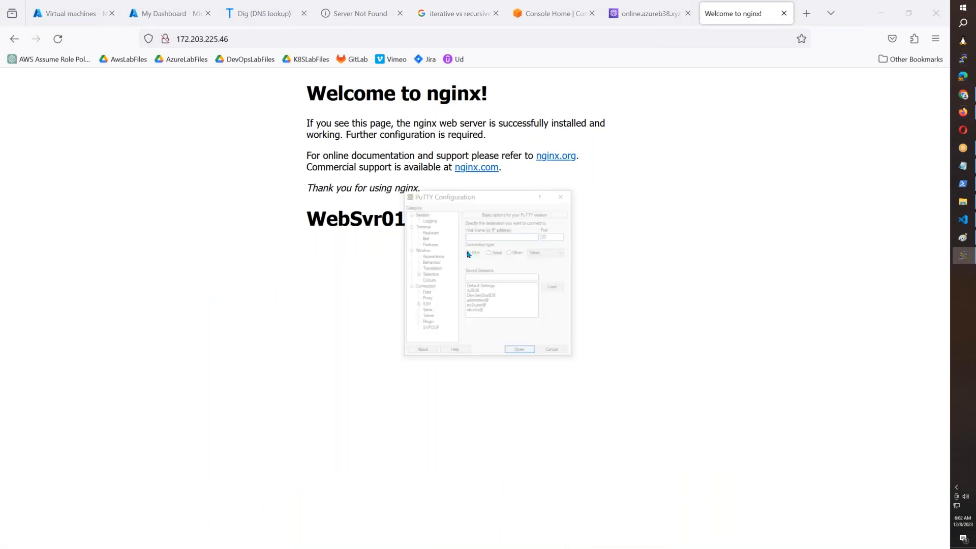
click(479, 312)
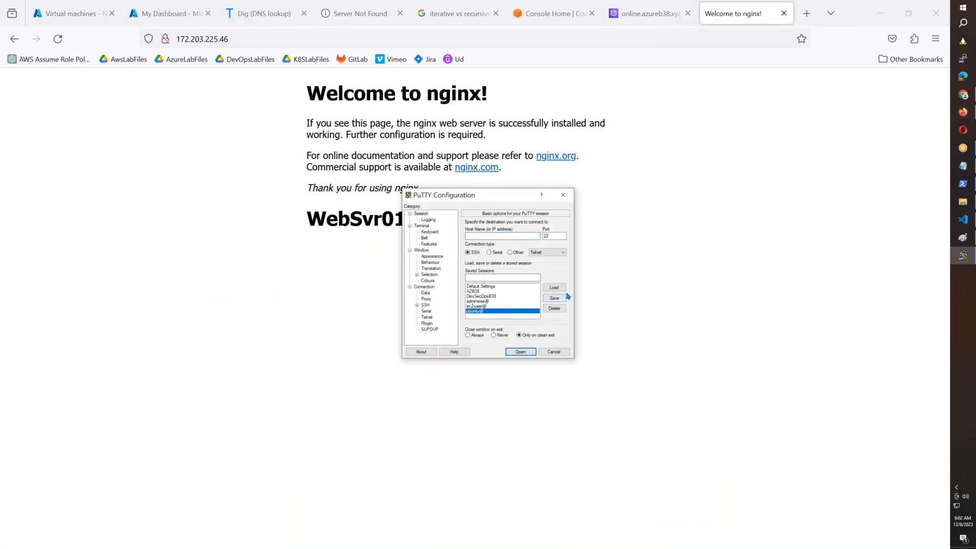
click(562, 289)
click(485, 301)
click(556, 288)
click(528, 236)
key(ctrl+v)
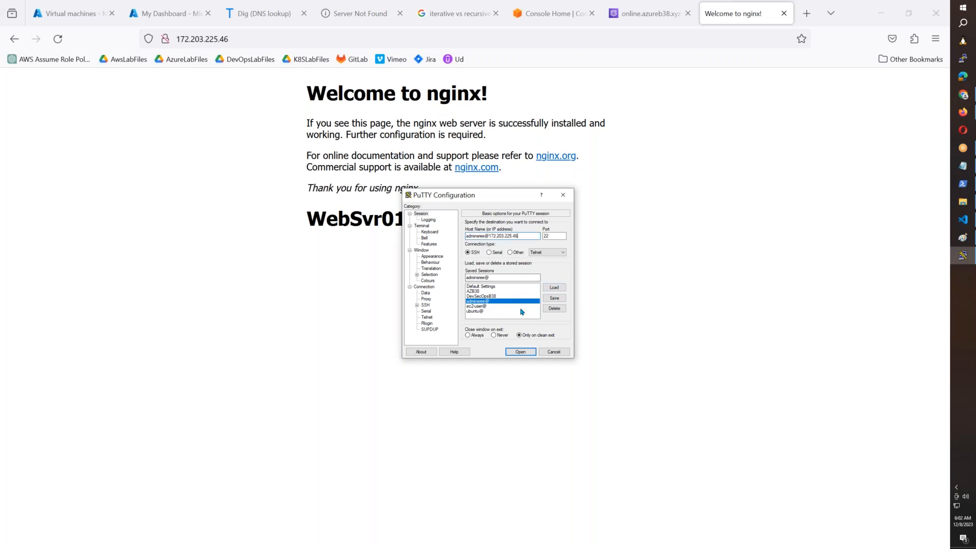
- Connect to WebSvr01 over SSH, enter the account password and switch to root with sudo su -
key(Return)
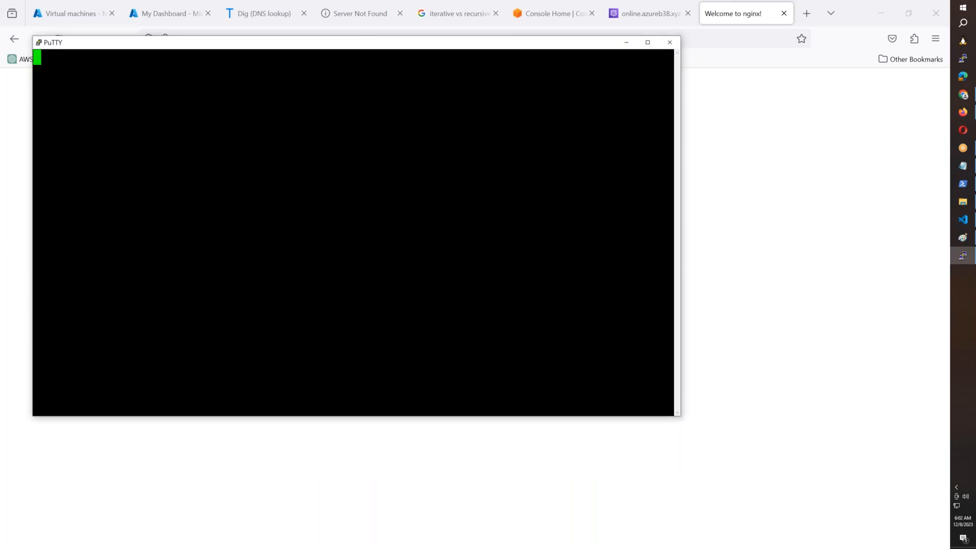
click(172, 208)
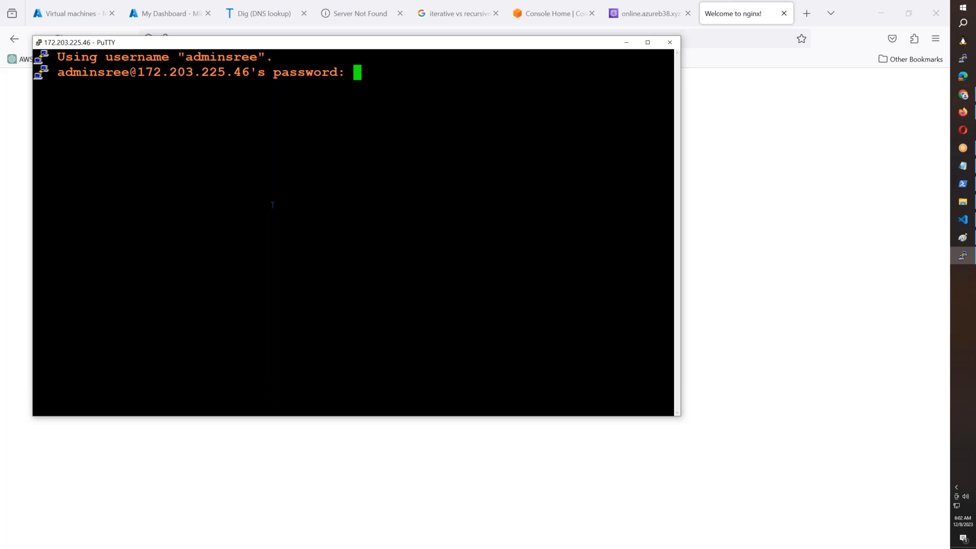
key(Return)
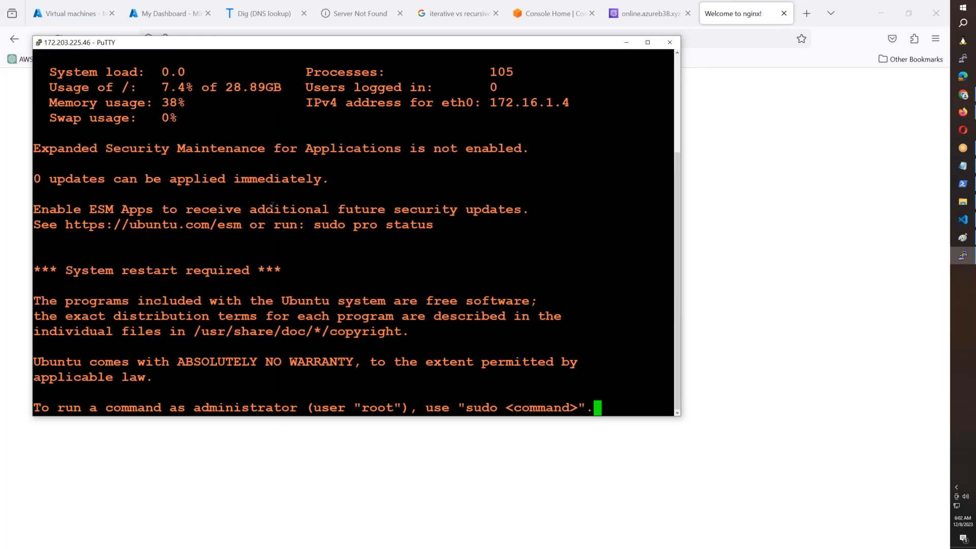
text(sudo su -)
key(Return)
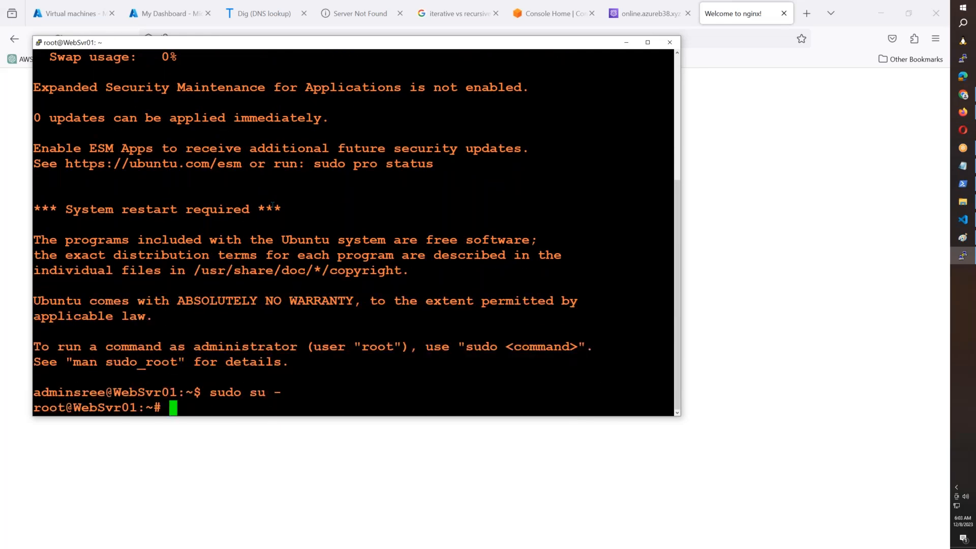
- Clear the terminal and open /var/www/html/index.nginx-debian.html in nano
key(ctrl+l)
text(nano )
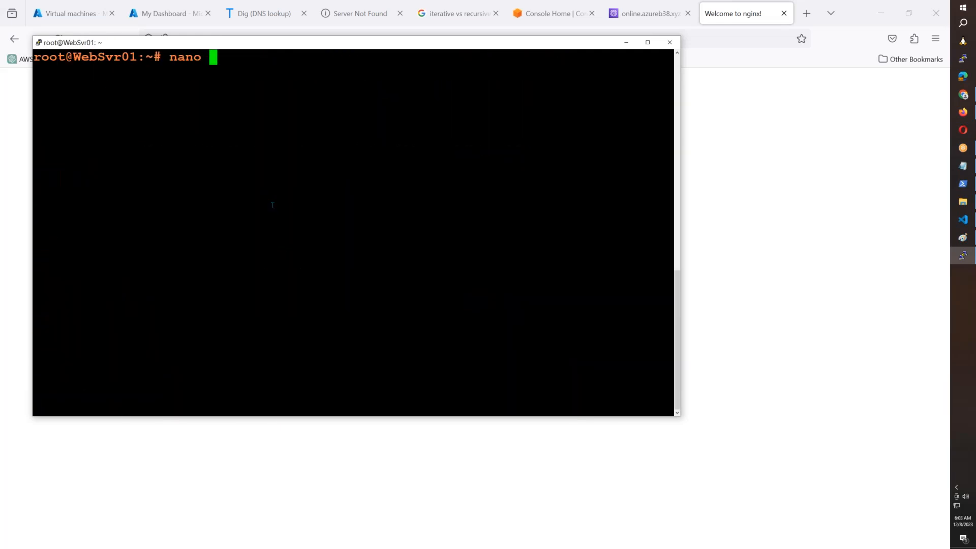
text(/var/www/)
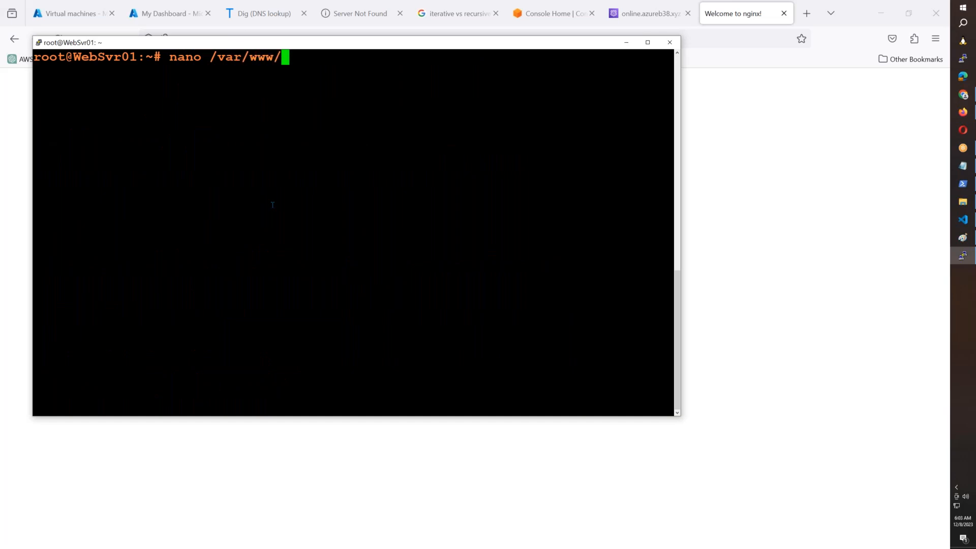
text(h)
key(Tab)
key(Tab)
key(Return)
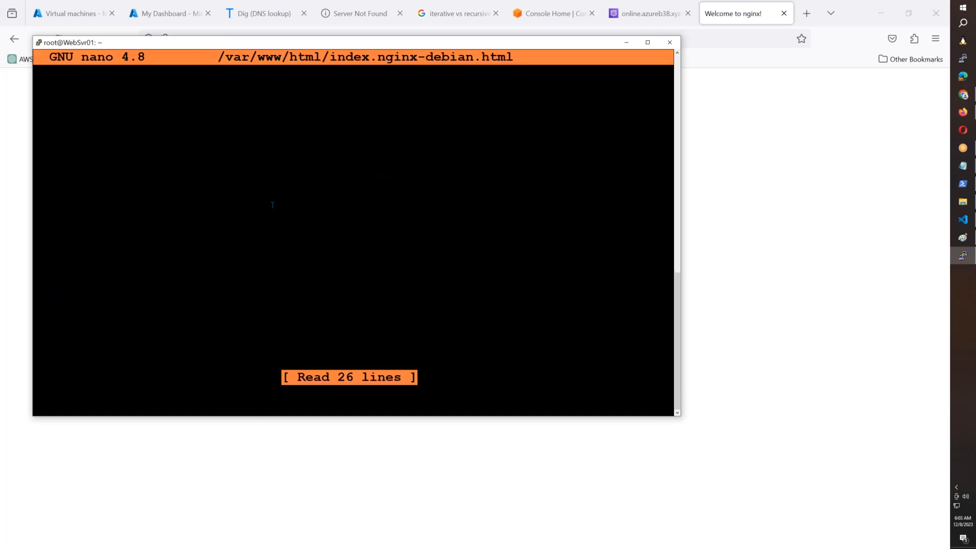
- Change the page's h1 heading to "Welcome to Azure Training", then save the file and exit nano
key(Down)
key(Down)
key(Down)
key(Down)
key(Down)
key(Down)
key(Down)
key(Down)
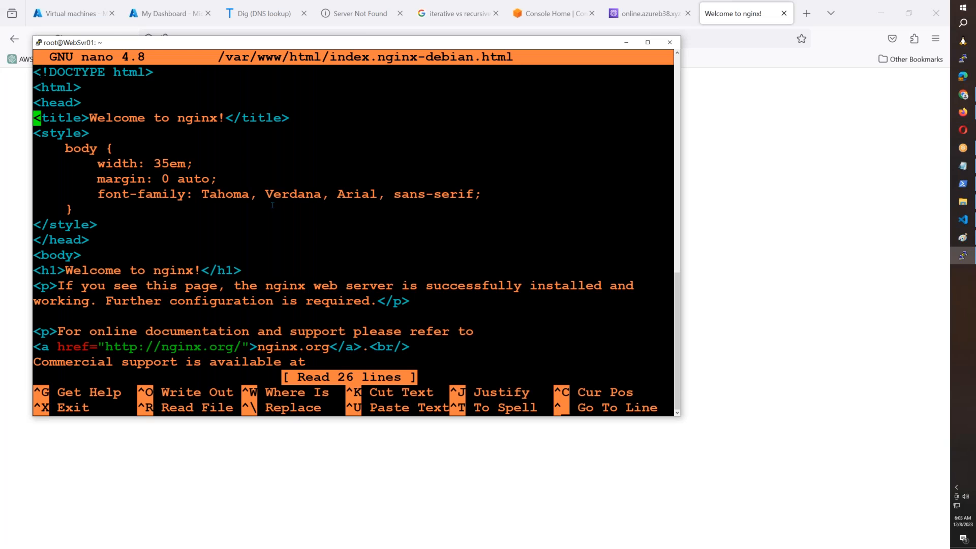
key(Down)
key(Down)
key(Down)
key(Down)
key(Down)
key(Right)
key(Right)
key(Right)
key(Right)
key(Right)
key(Right)
key(Right)
key(Right)
key(Right)
key(Right)
key(Right)
key(Right)
key(Right)
key(Right)
key(Right)
key(Right)
key(Right)
key(Right)
key(Right)
key(Right)
key(Right)
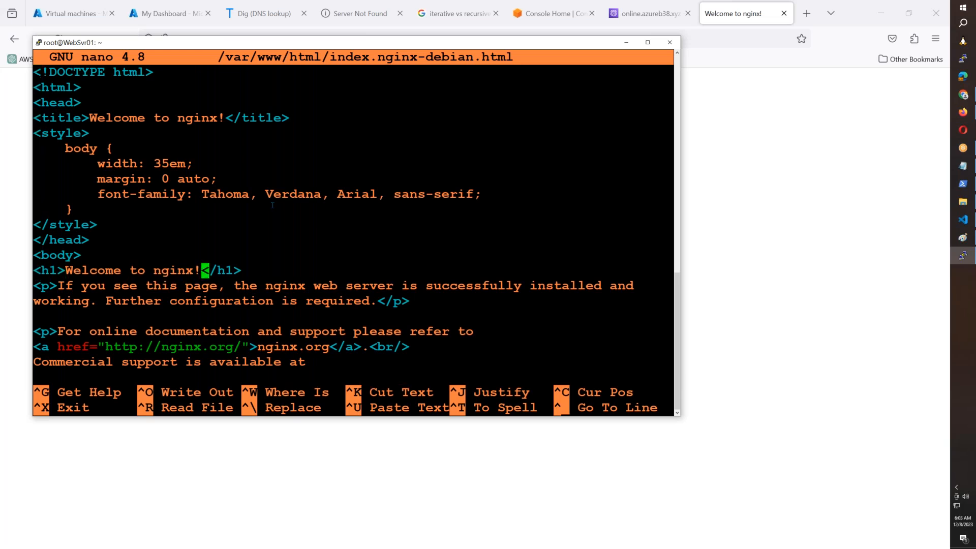
key(BackSpace)
key(BackSpace)
key(BackSpace)
key(BackSpace)
key(BackSpace)
key(BackSpace)
text(Azure Training)
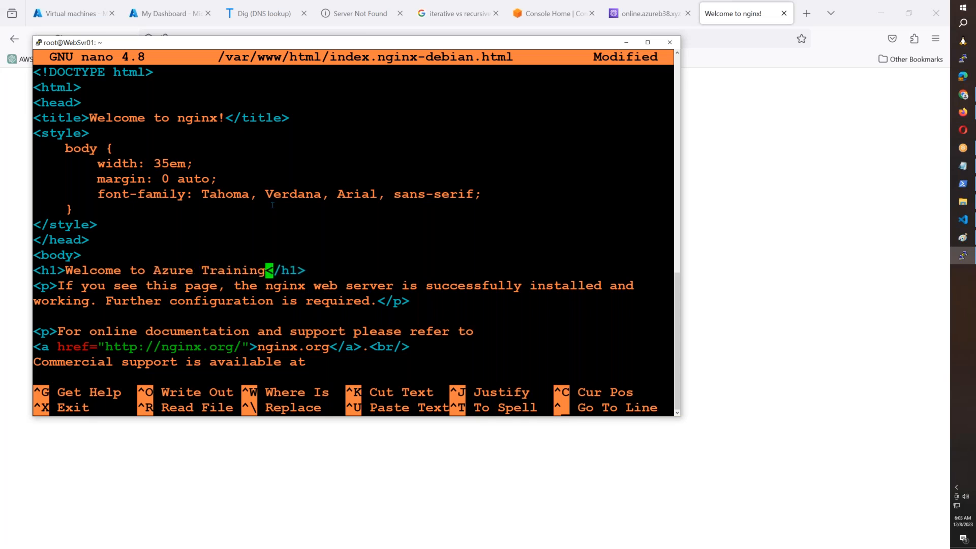
key(ctrl+o)
key(Return)
key(ctrl+x)
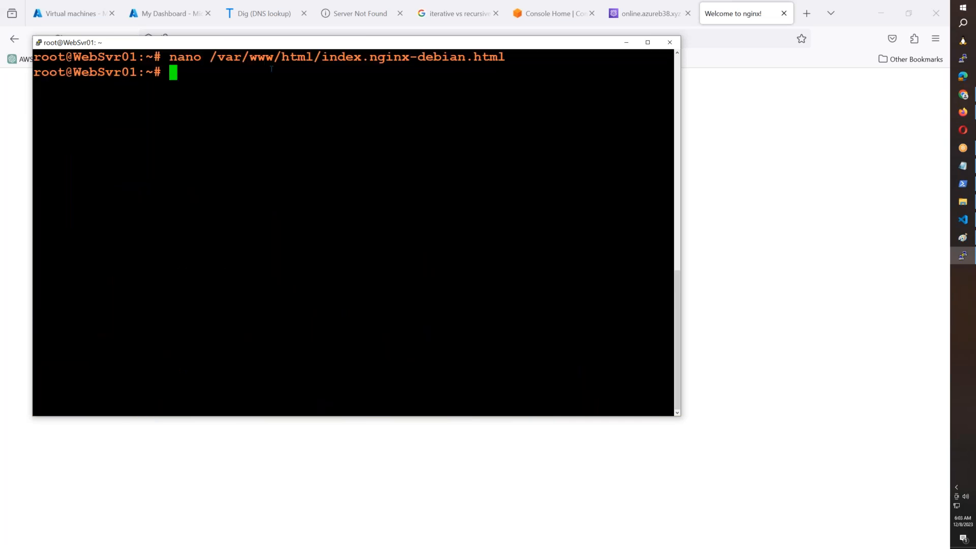
- Reload the page at 172.203.225.46 in Firefox to check the edited heading and the address used
click(689, 157)
click(56, 40)
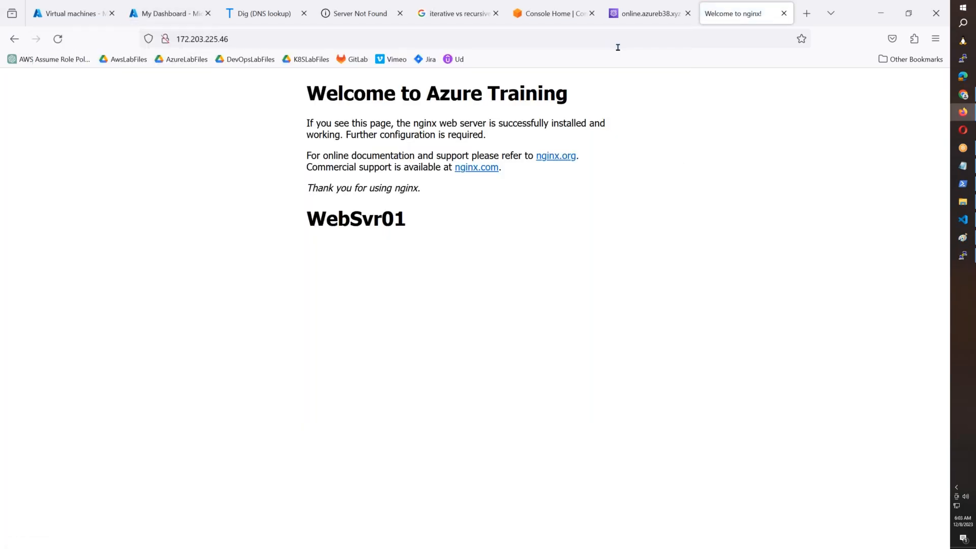
click(241, 43)
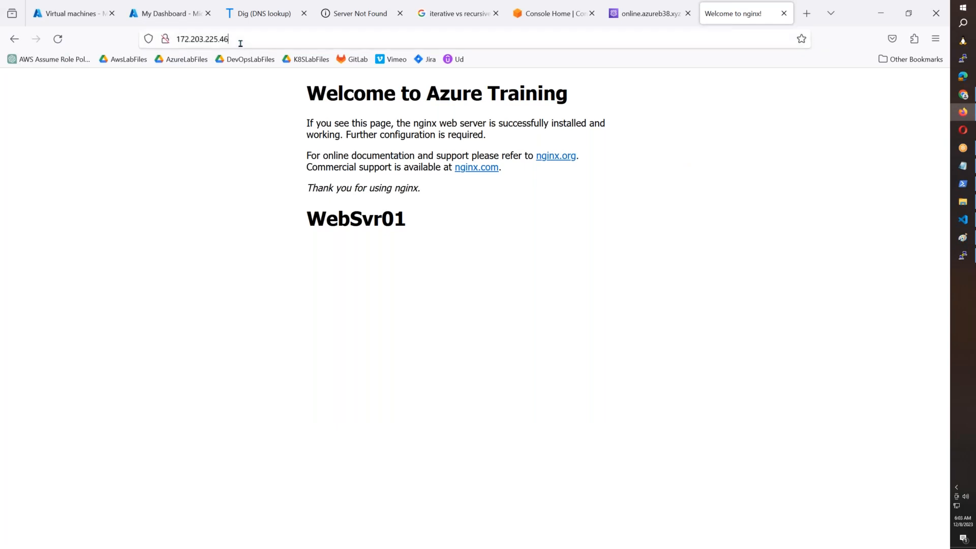
click(240, 43)
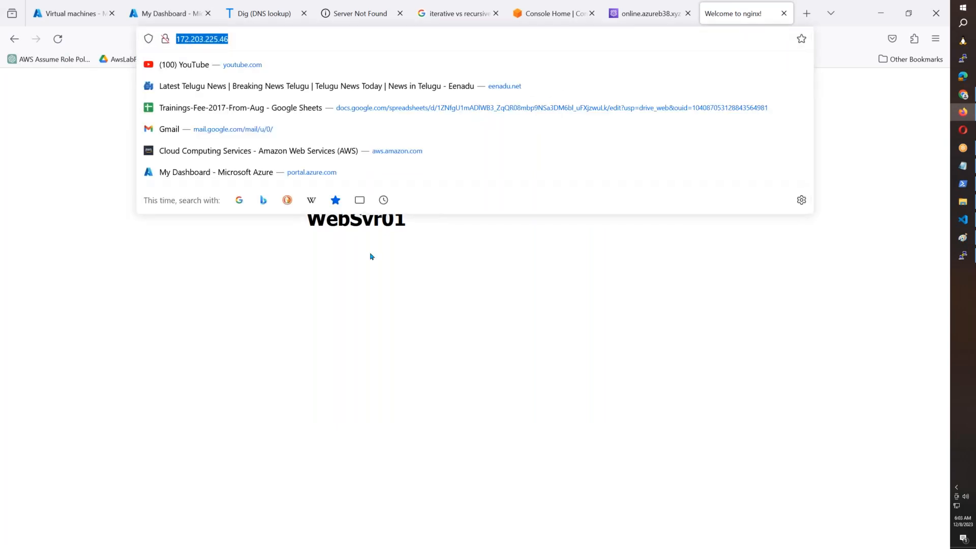
- Copy WebSvr01's public IP from the virtual machines list and open the azureb38.xyz DNS zone in a new tab
click(77, 23)
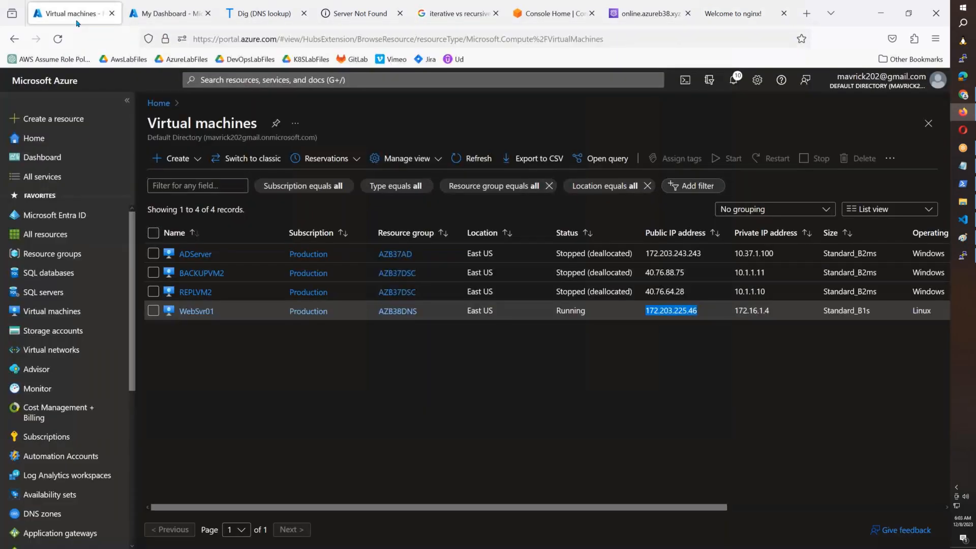
drag(710, 313, 642, 315)
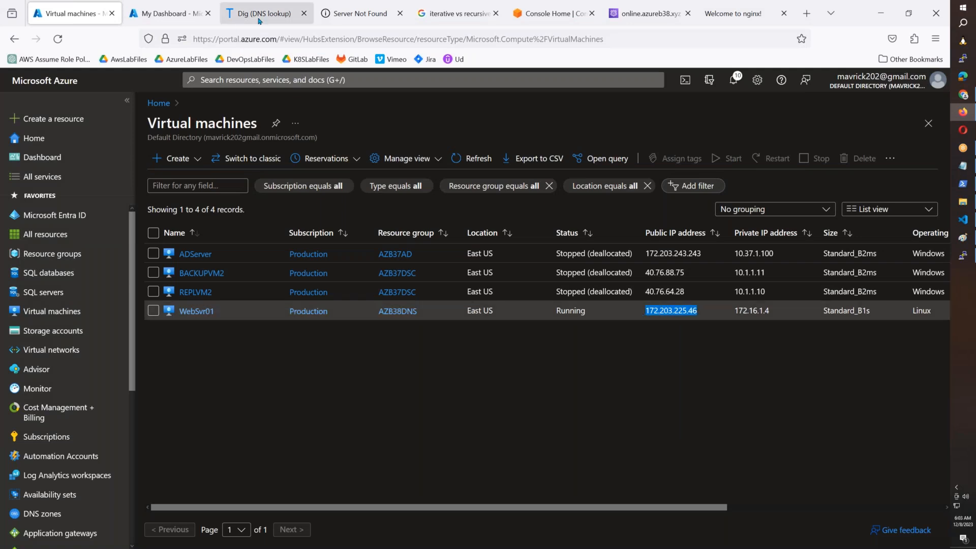
scroll(45, 392, down, 3)
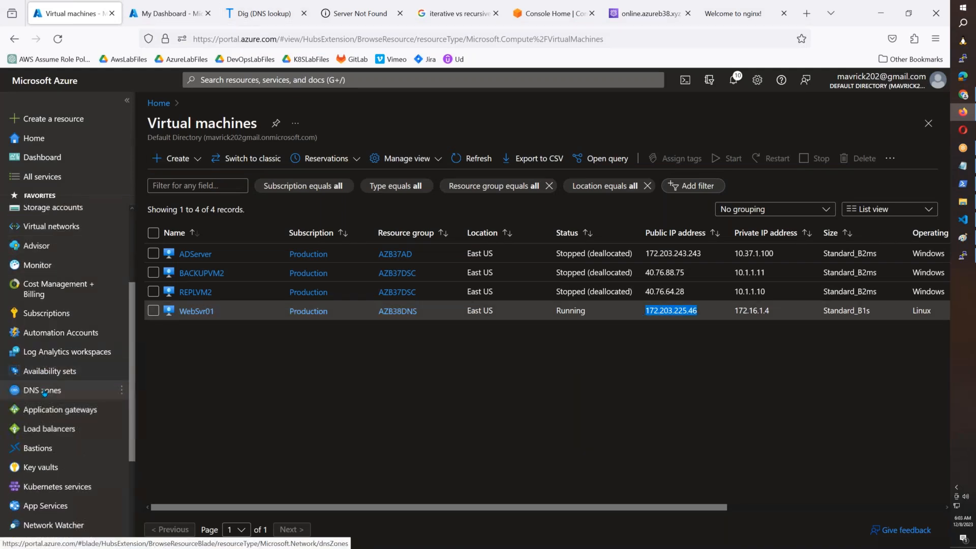
right_click(45, 392)
click(61, 133)
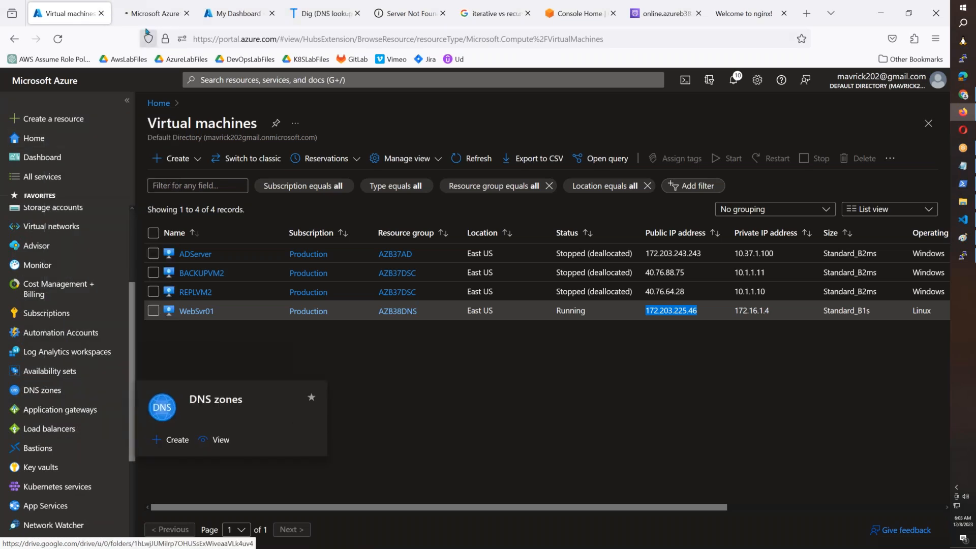
click(145, 13)
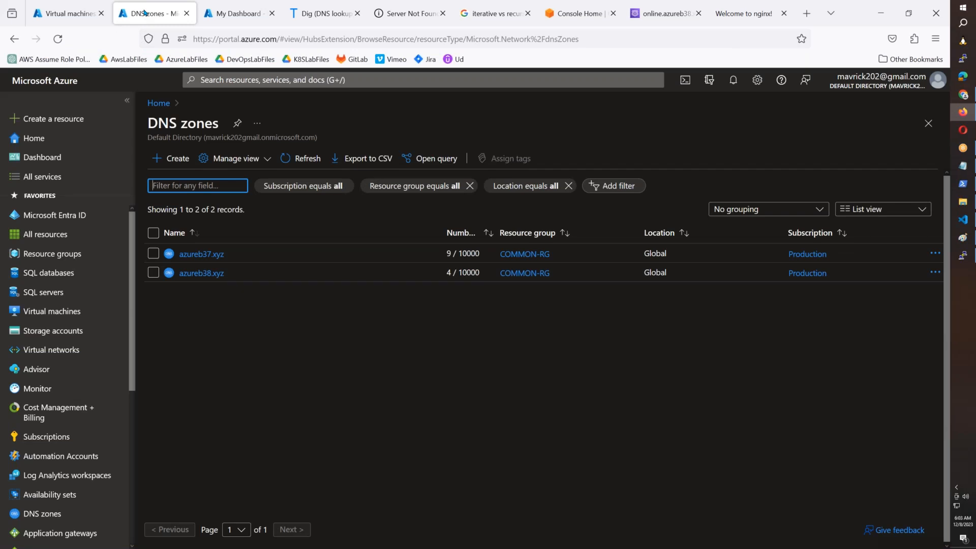
click(201, 273)
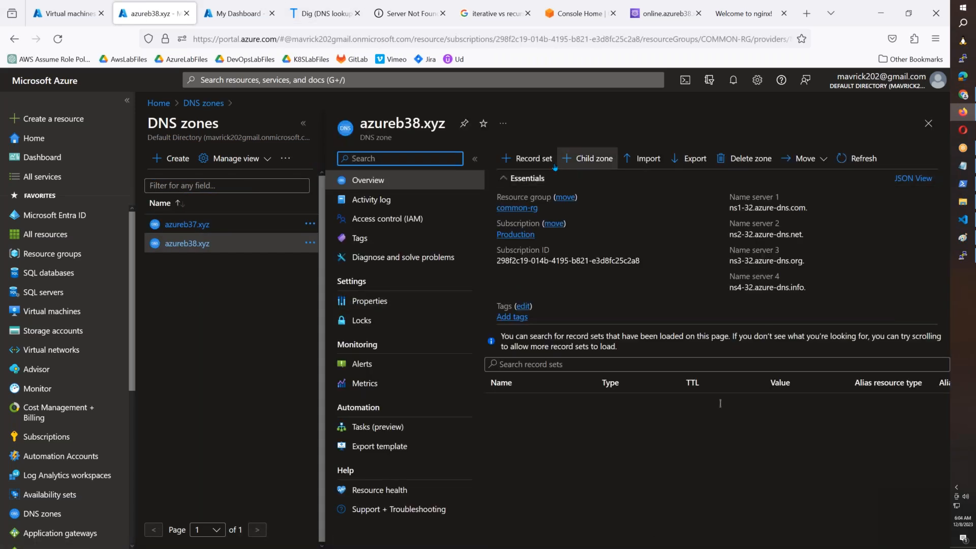
- Add an A record set named www with IP address 172.203.225.46 to the azureb38.xyz zone and review the records
click(554, 166)
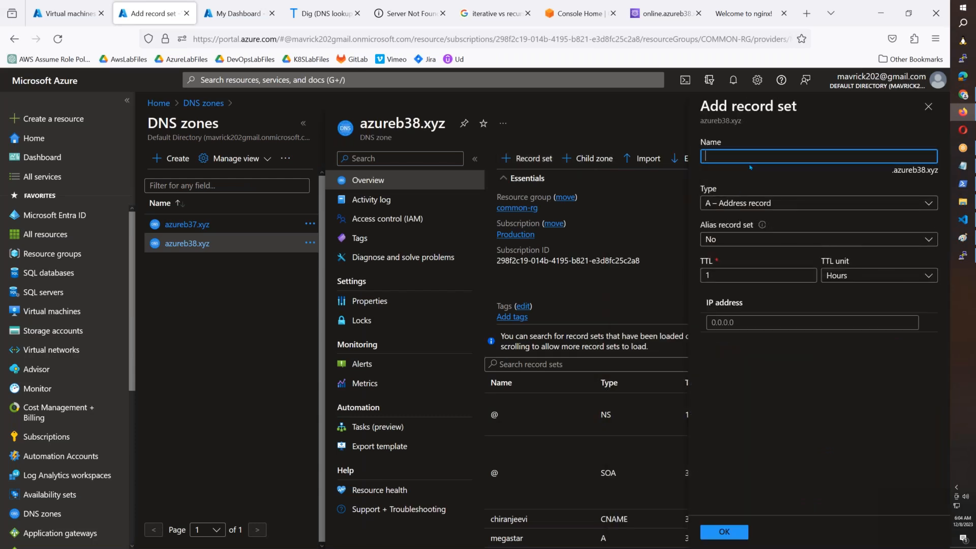
text(www)
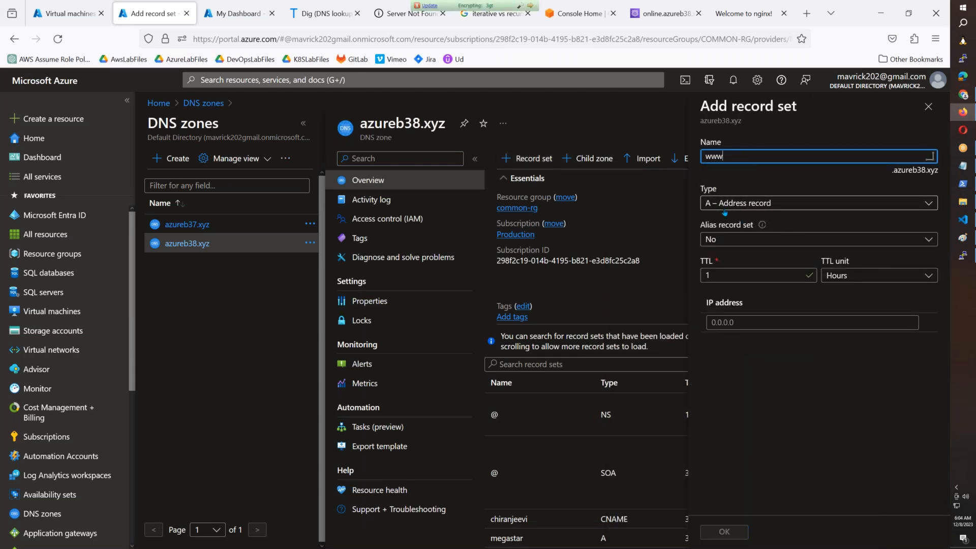
click(723, 325)
key(ctrl+v)
click(724, 532)
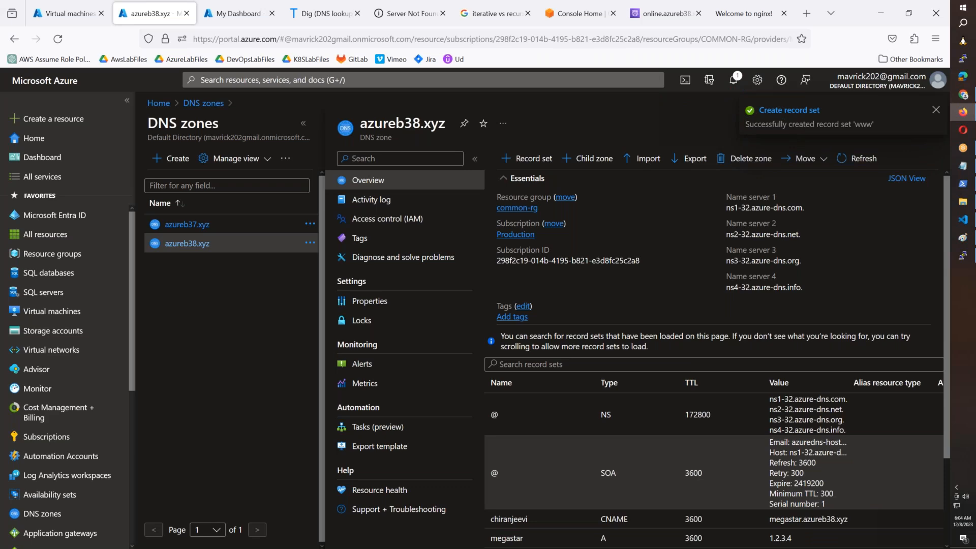
scroll(711, 355, down, 3)
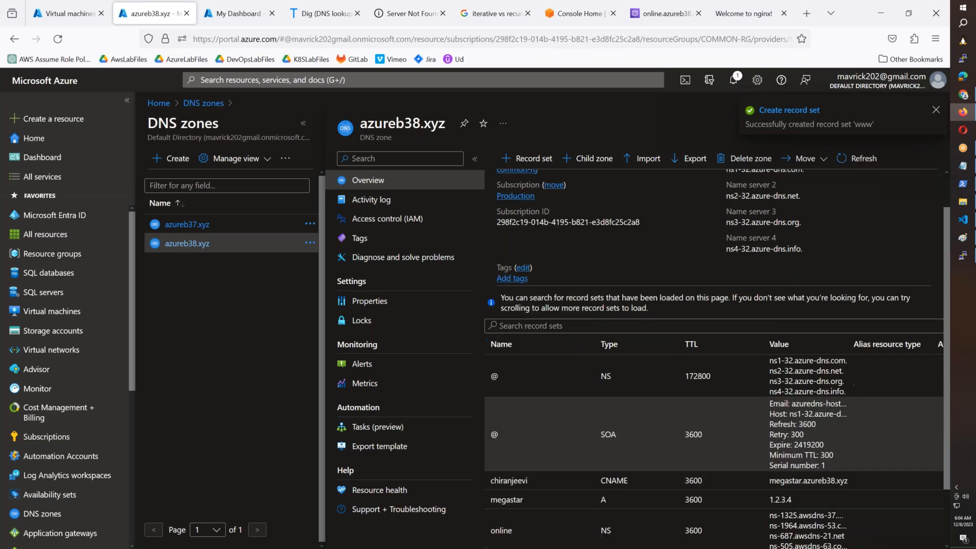
mouse_move(960, 192)
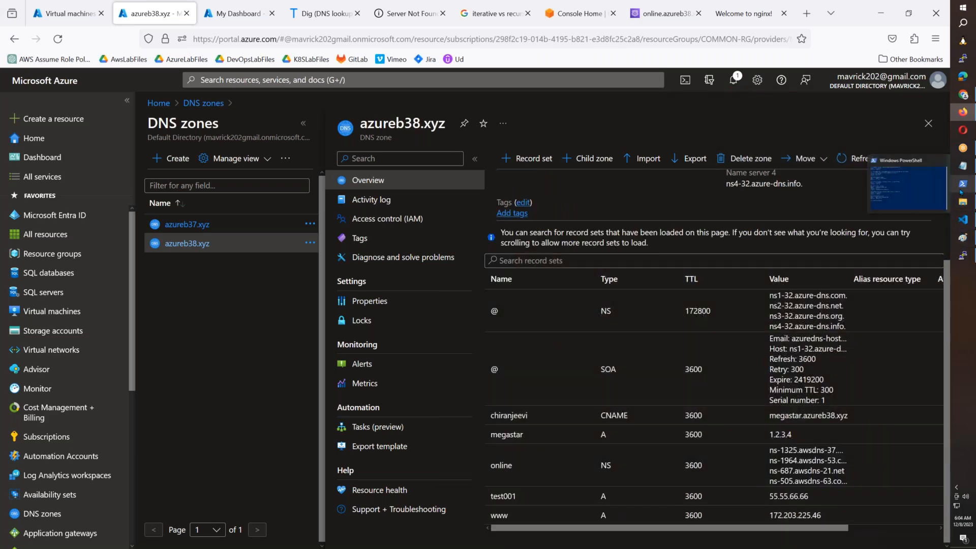
click(906, 199)
text(cls)
key(Return)
key(Up)
key(Up)
key(Left)
key(Left)
key(Left)
key(Left)
key(Left)
key(Left)
key(Left)
key(Left)
key(Left)
key(Left)
key(Left)
key(Left)
key(Left)
key(BackSpace)
key(BackSpace)
key(BackSpace)
key(BackSpace)
key(BackSpace)
key(BackSpace)
key(BackSpace)
key(BackSpace)
key(BackSpace)
key(BackSpace)
key(BackSpace)
key(BackSpace)
text(www)
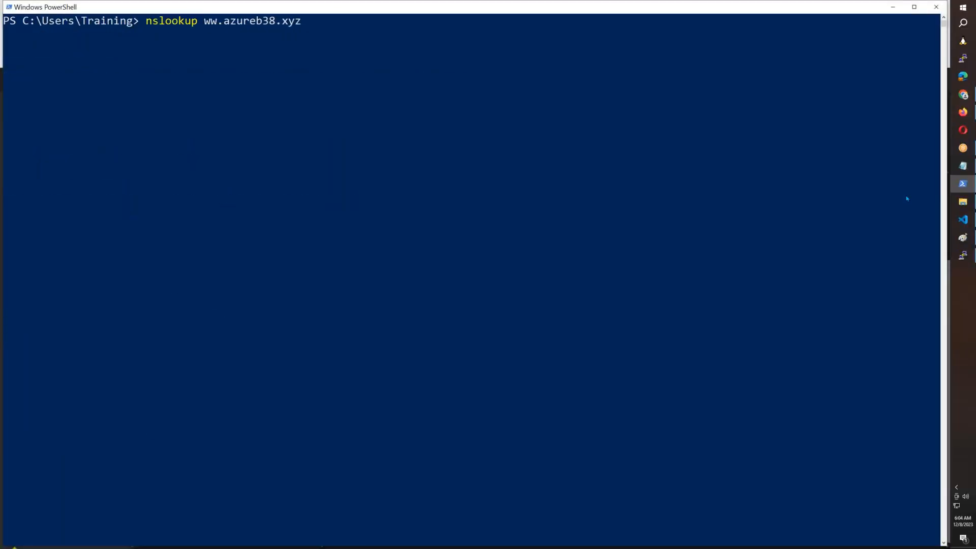
key(Return)
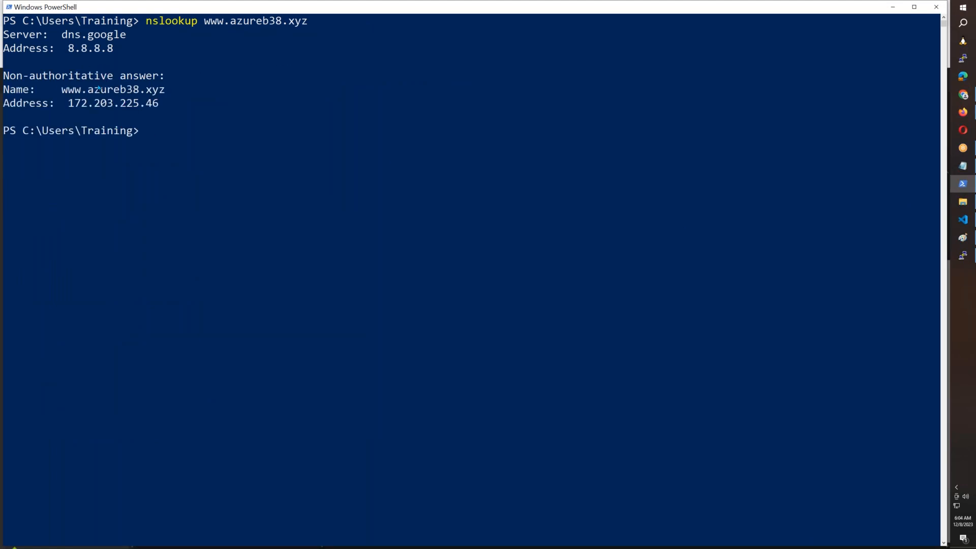
drag(62, 90, 165, 94)
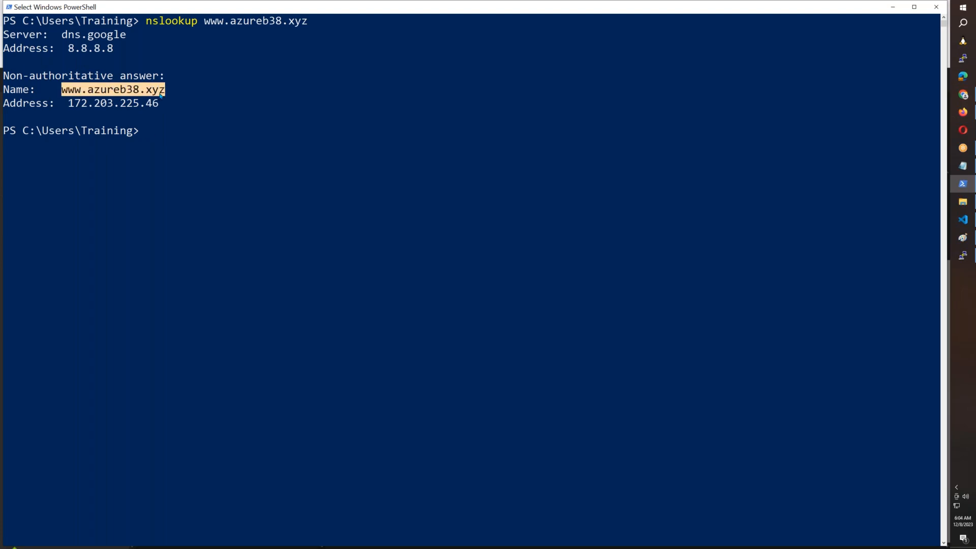
key(Return)
click(962, 111)
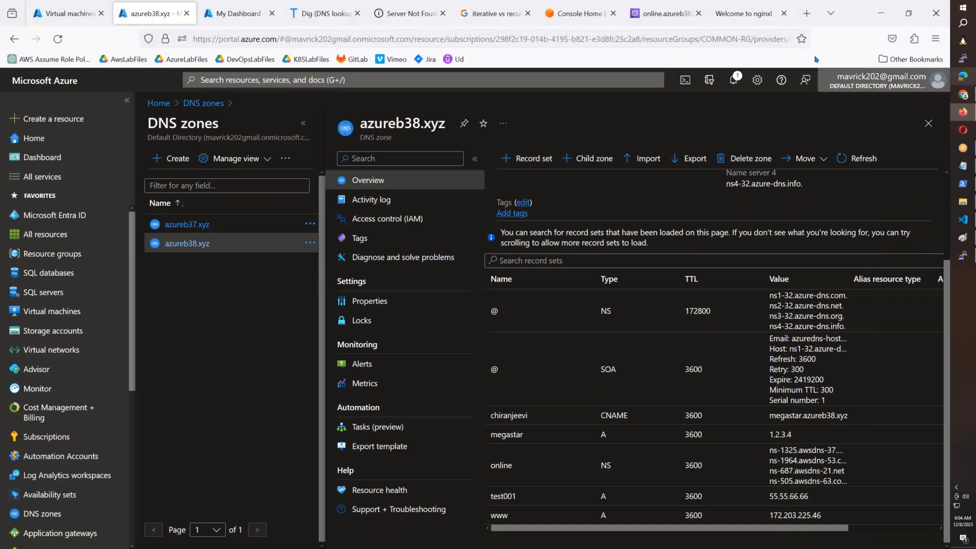
click(744, 16)
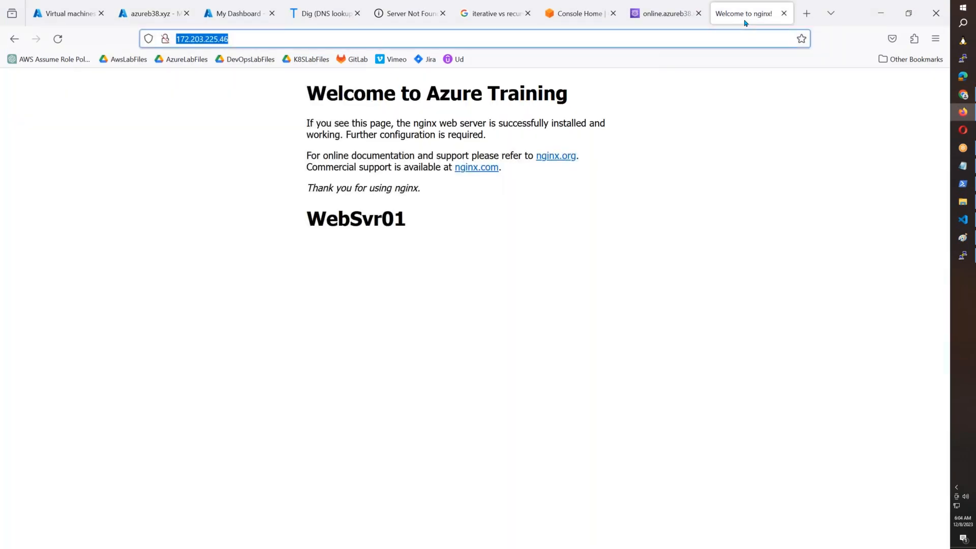
click(805, 14)
text(www.azureb38.xyz)
key(Return)
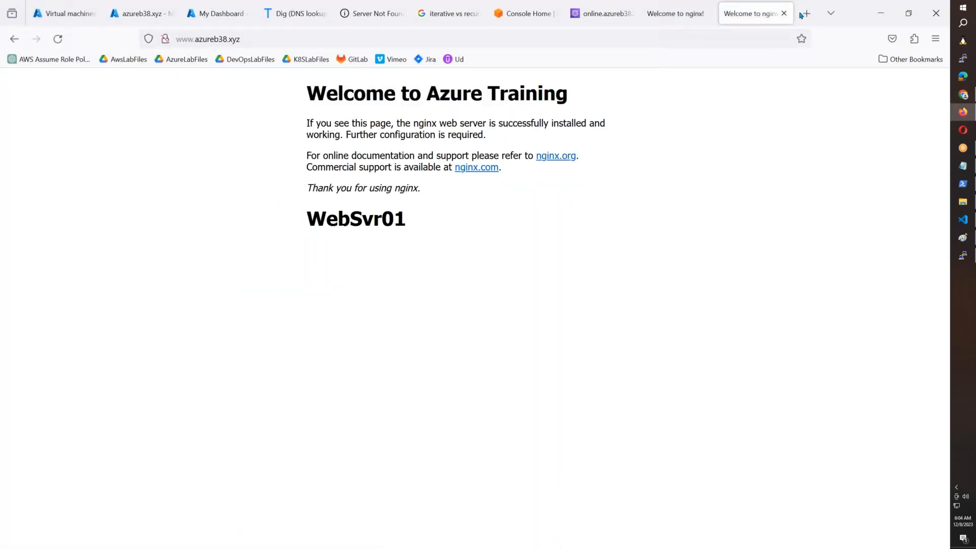
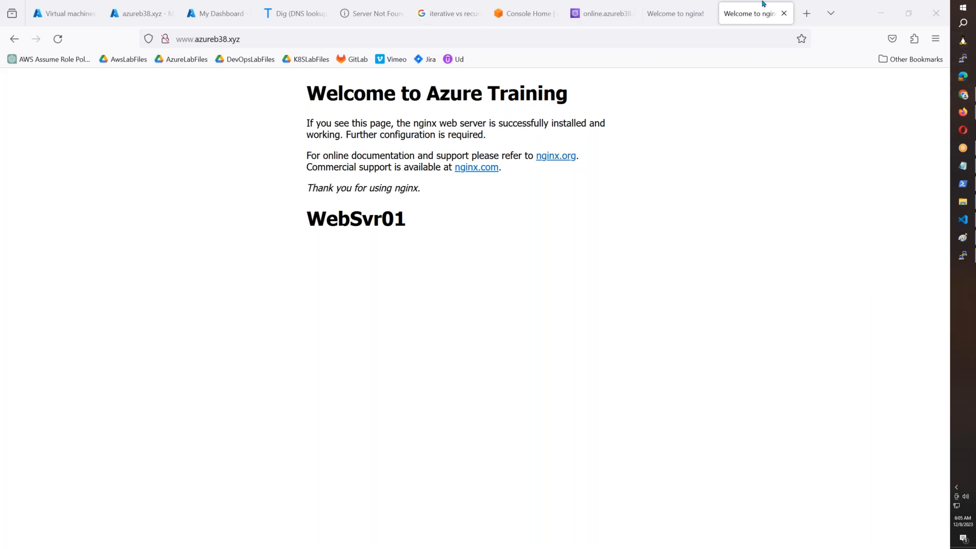
- Open the sreeharshav.com website in a new browser tab
click(809, 7)
text(sreeharshav.com)
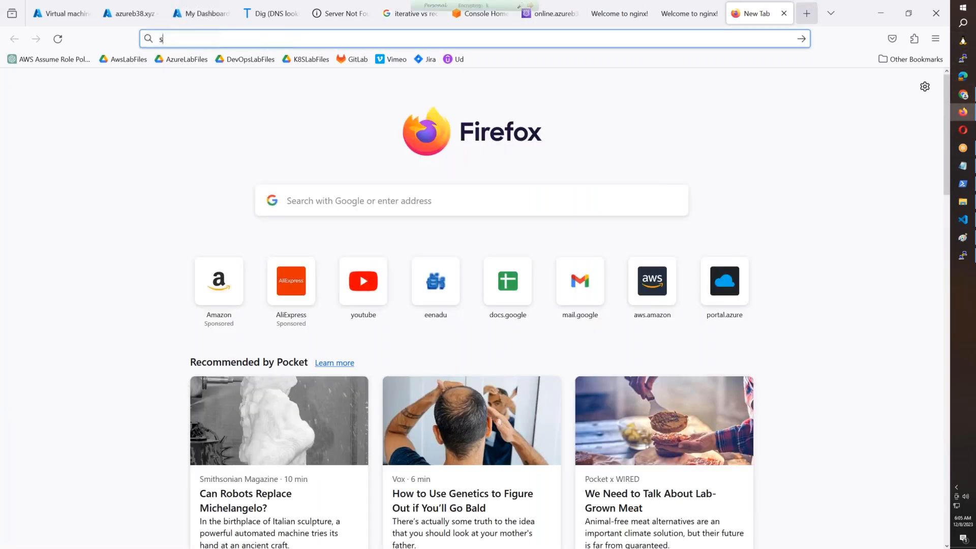
key(Return)
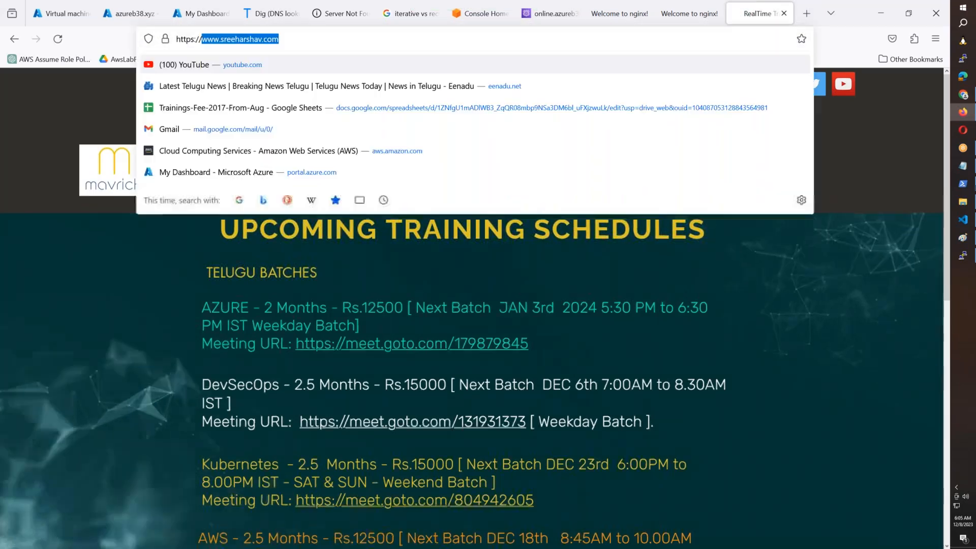
key(alt+Tab)
text(nslookup)
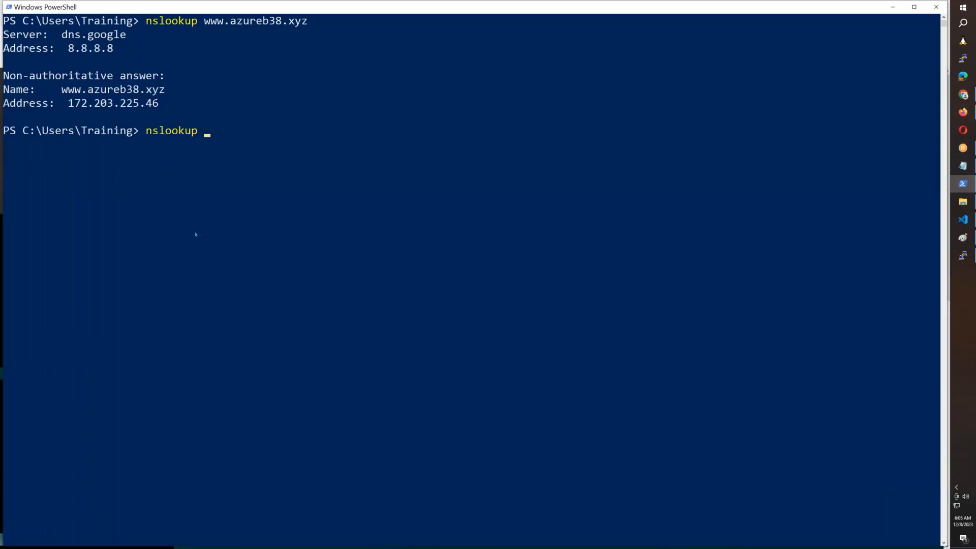
text(www.sreeharshav.com)
key(Return)
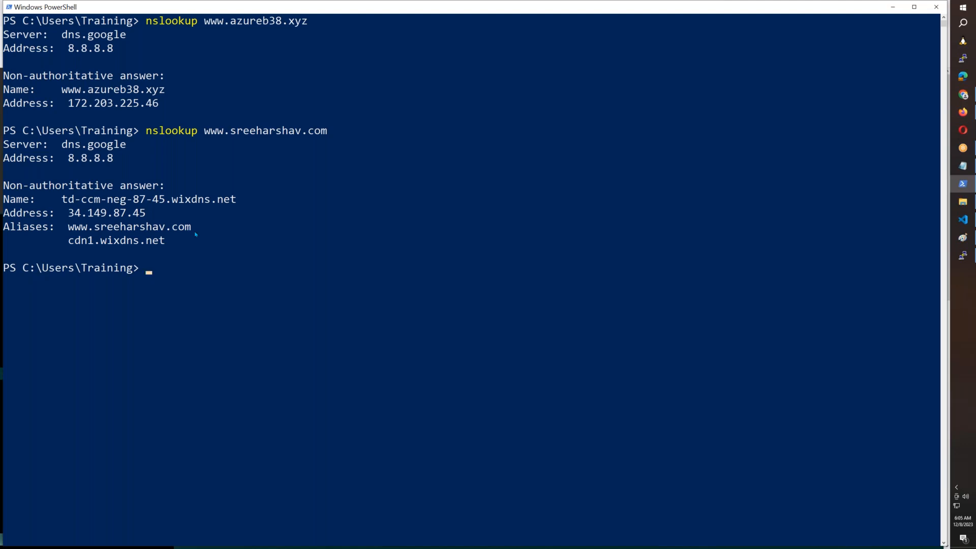
key(Up)
key(Left)
key(Left)
key(Left)
key(BackSpace)
key(BackSpace)
key(BackSpace)
key(BackSpace)
key(BackSpace)
key(BackSpace)
text(wiggy)
key(Return)
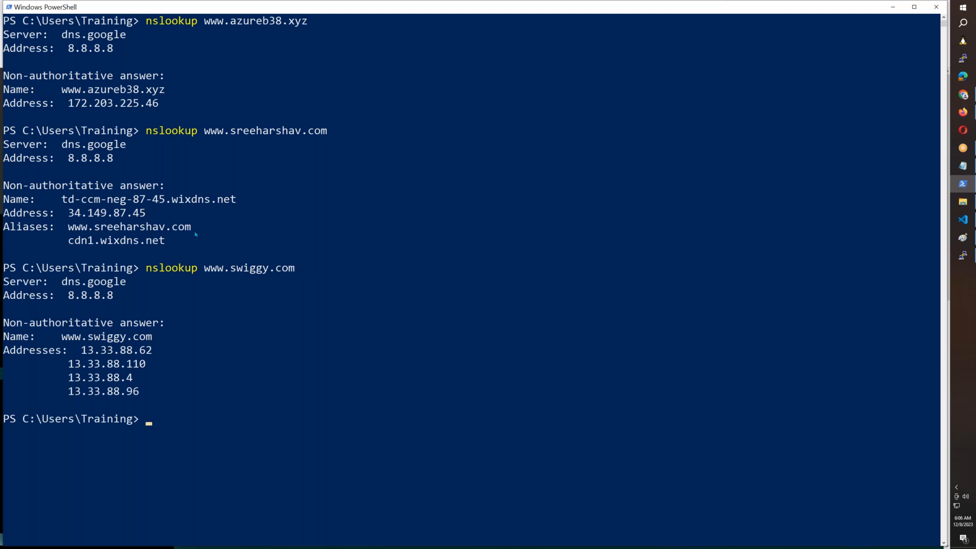
key(Up)
key(Left)
key(Left)
key(Left)
key(Left)
key(BackSpace)
key(BackSpace)
key(BackSpace)
key(BackSpace)
key(BackSpace)
key(BackSpace)
text(google)
key(Return)
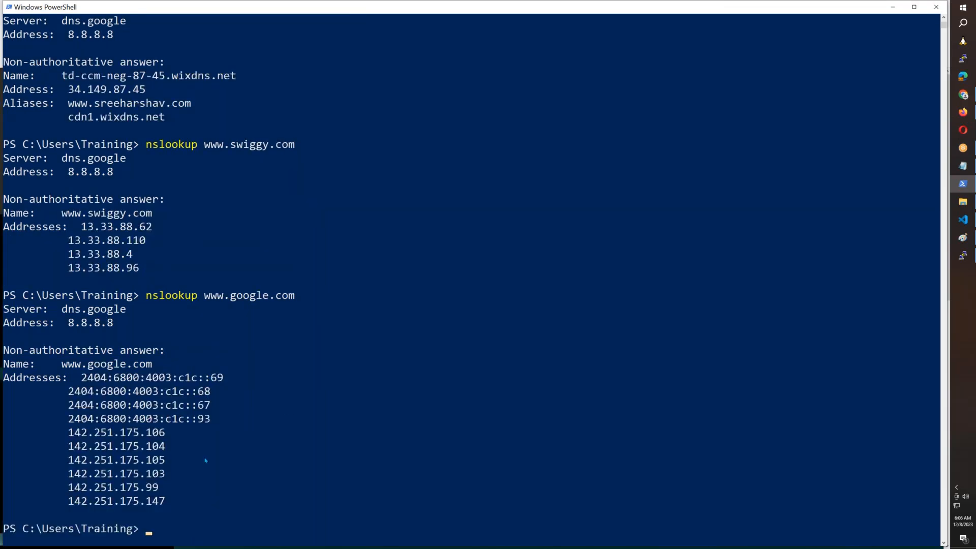
drag(173, 501, 1, 436)
drag(216, 418, 16, 379)
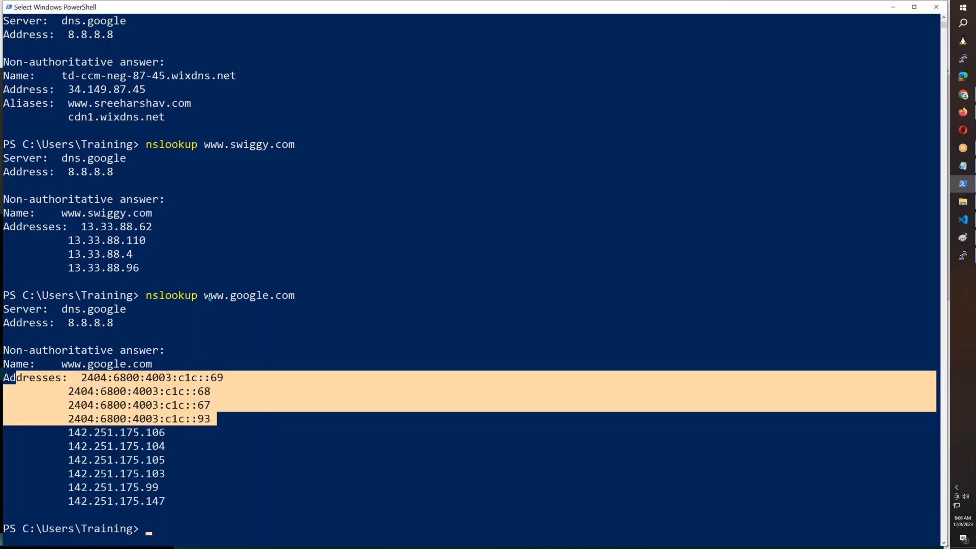
text(cls)
key(Return)
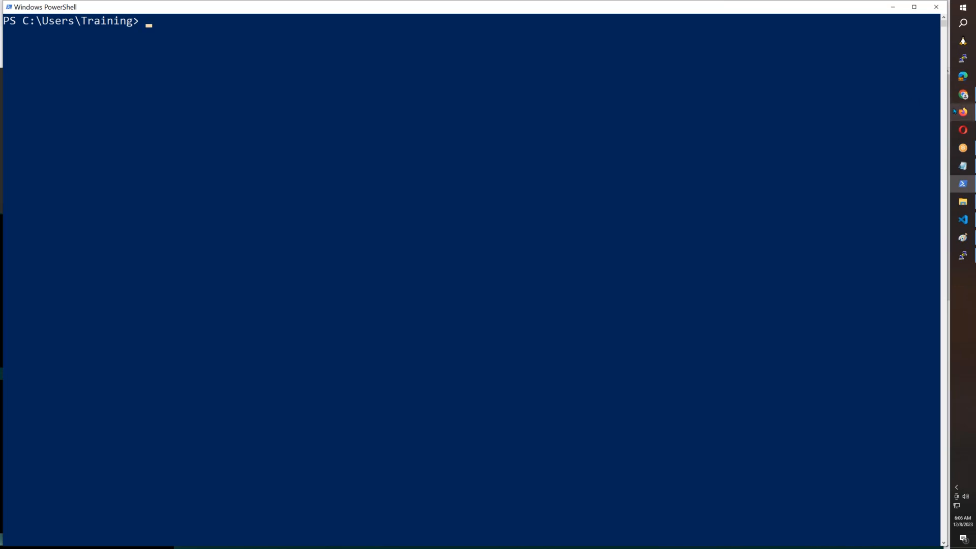
mouse_move(963, 112)
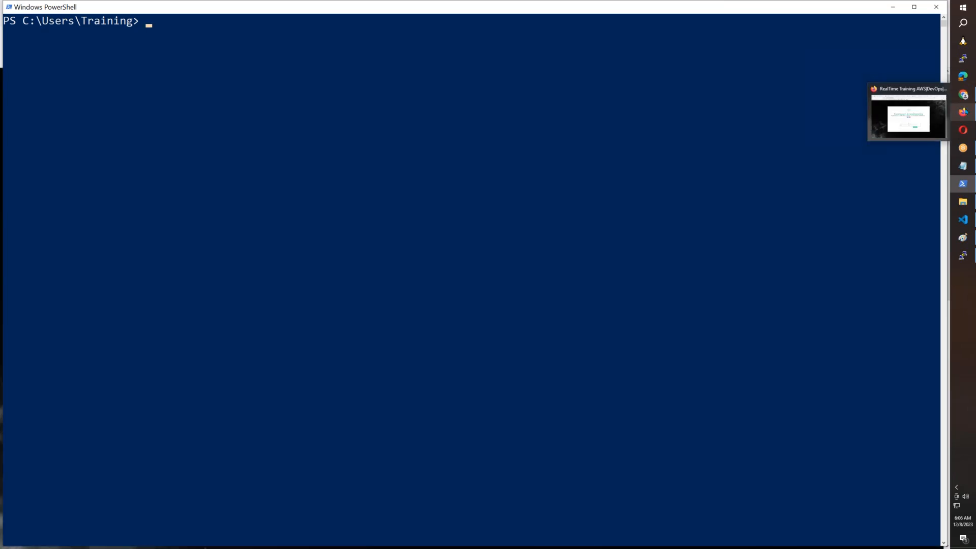
click(963, 111)
click(686, 13)
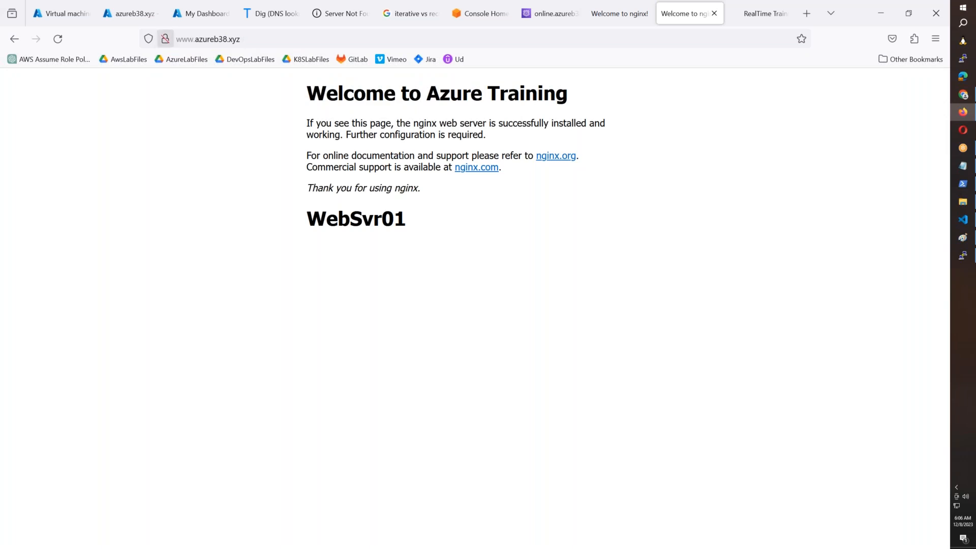
click(165, 39)
click(227, 88)
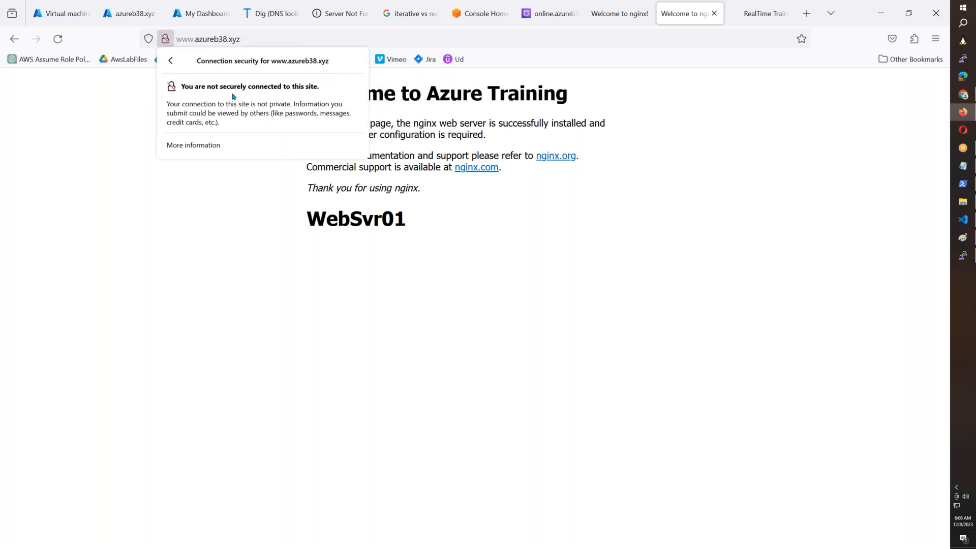
click(271, 262)
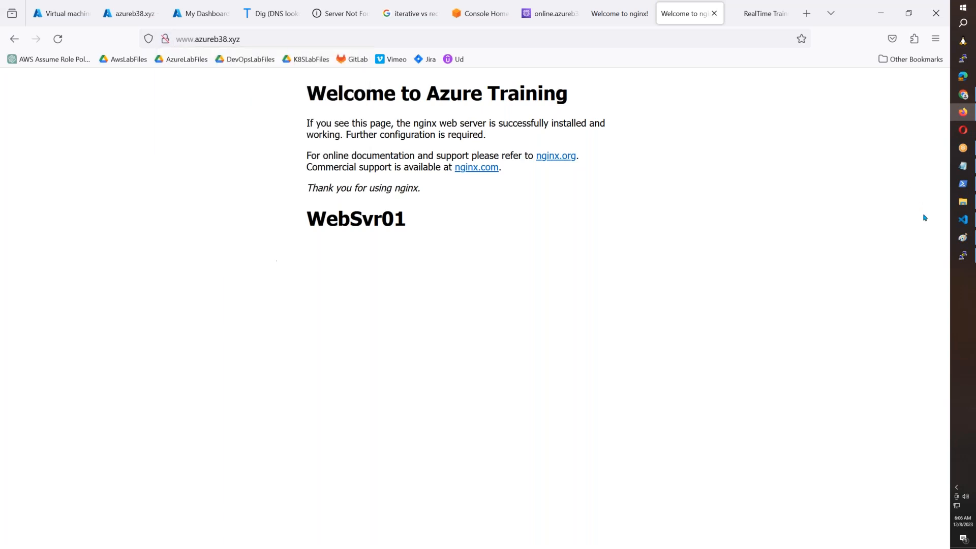
- Switch to the WebSvr01 terminal and try to run certbot -nginx
click(962, 255)
text(certbot )
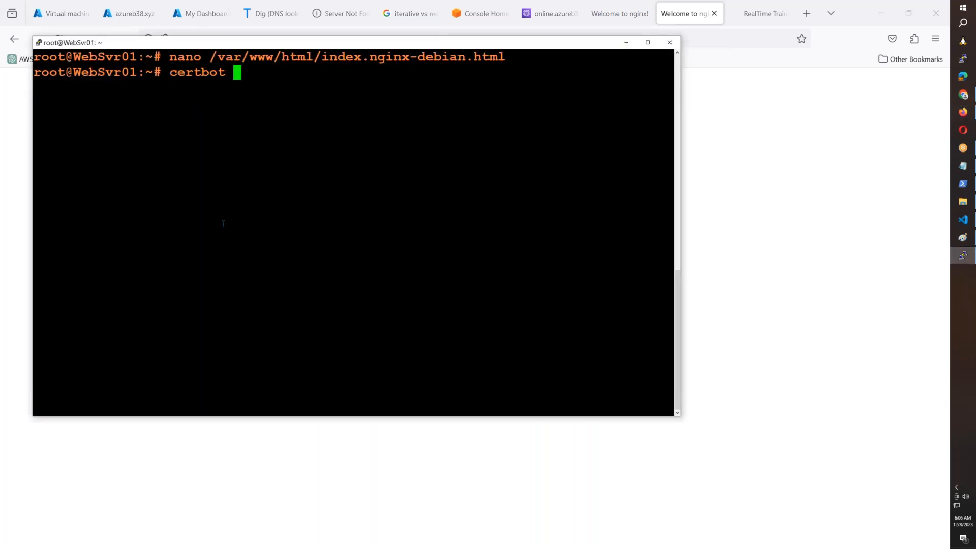
text(-nginx)
key(Return)
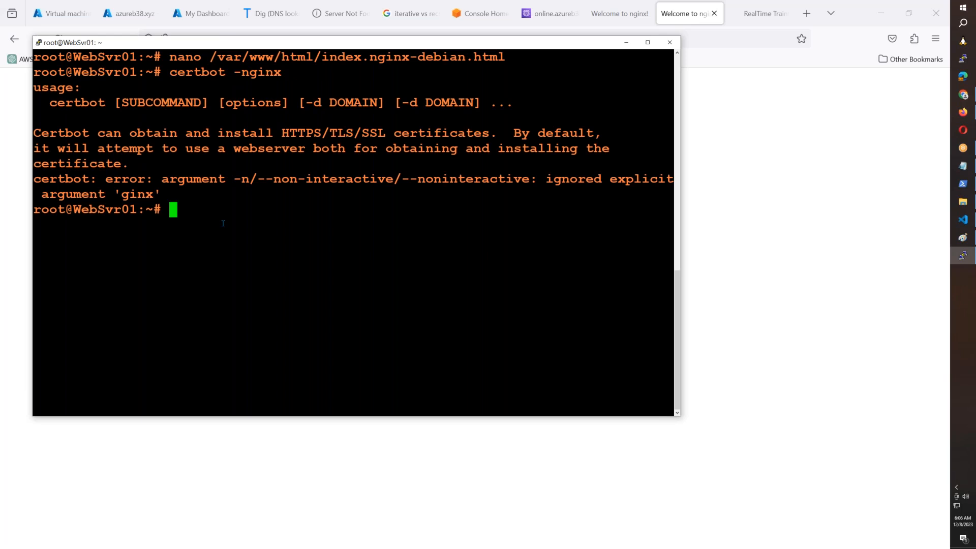
- Correct the option in the previous command and run certbot --nginx
key(Up)
key(Left)
key(Left)
key(Left)
key(Left)
key(Left)
text(-)
key(Return)
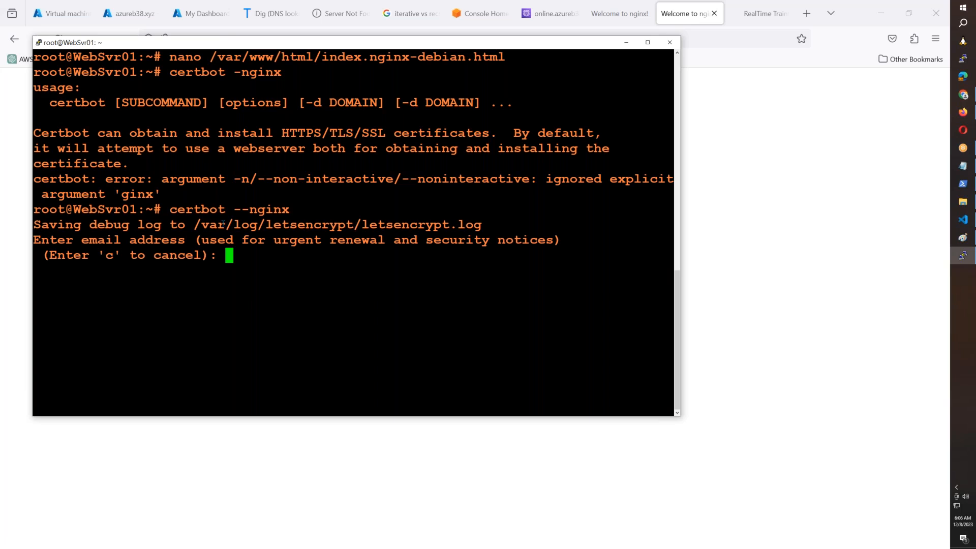
- Enter a contact e-mail address for certbot, accept the terms of service and agree to share the address with the EFF
text(sadassd@asdsad)
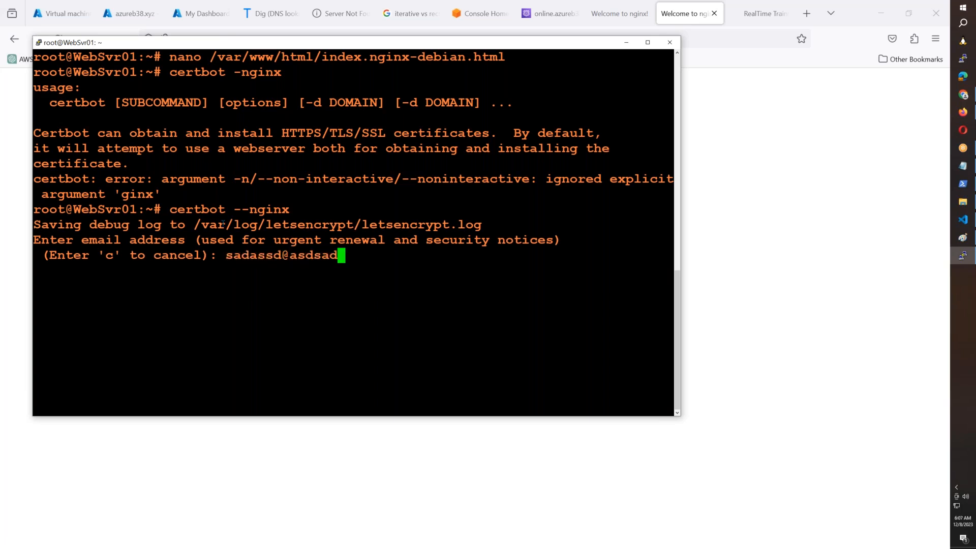
text(.com)
key(Return)
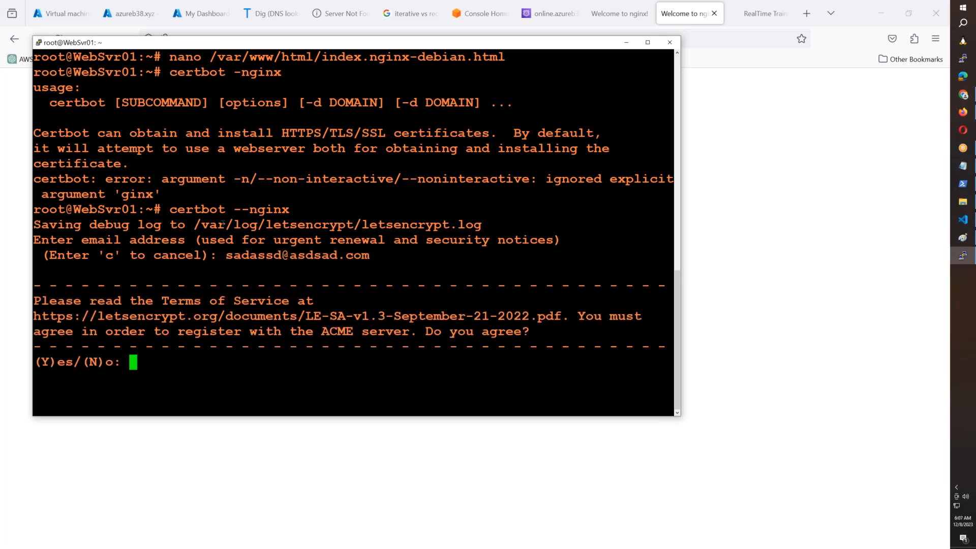
text(Y)
key(Return)
text(Y)
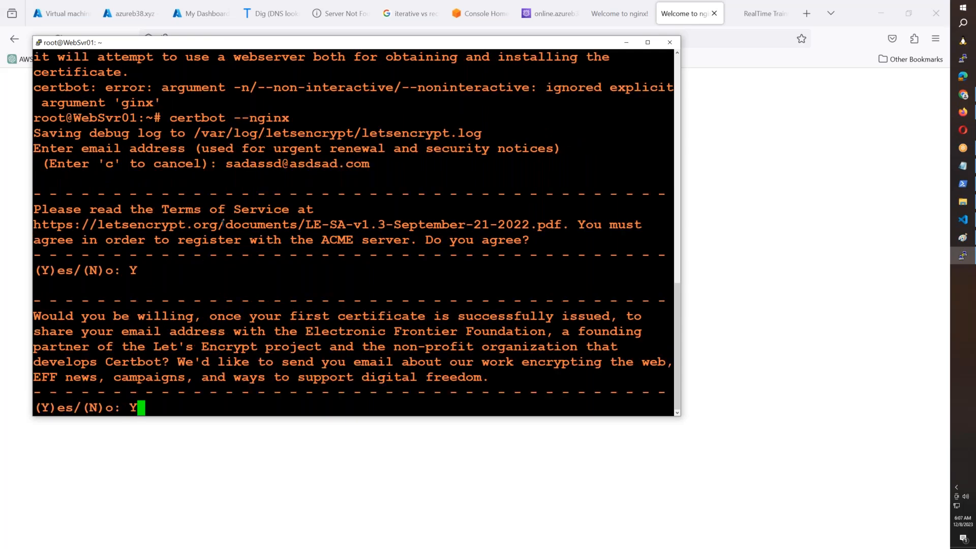
key(Return)
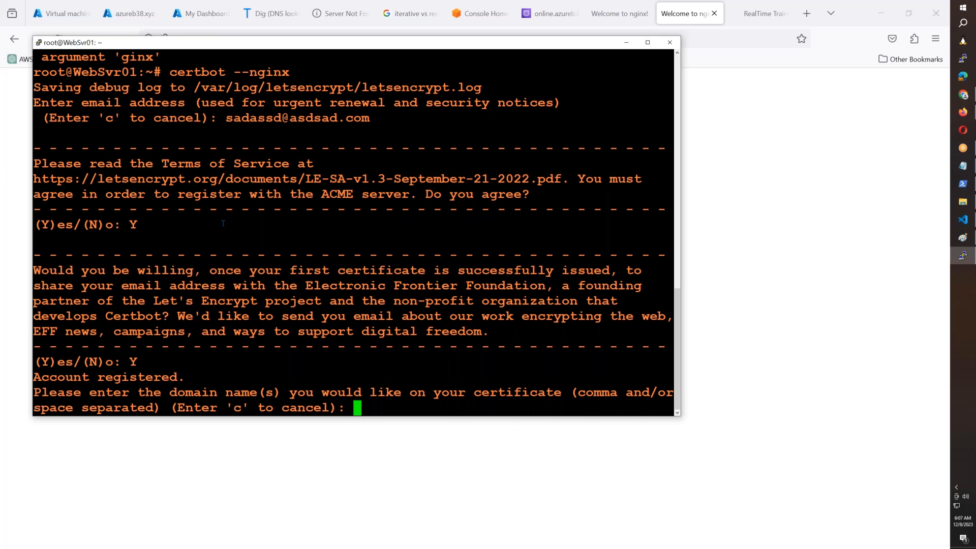
text(www.azureb3)
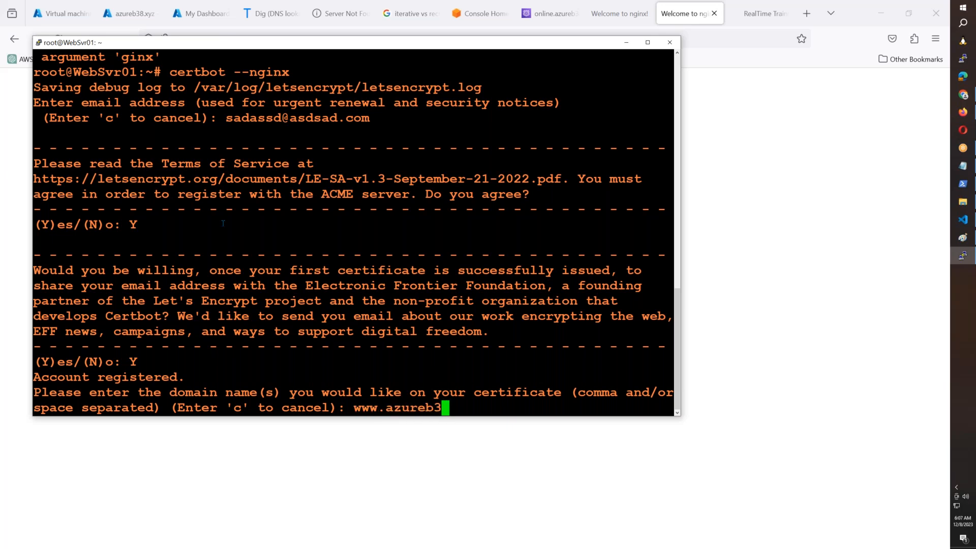
text(8.xyz)
key(Return)
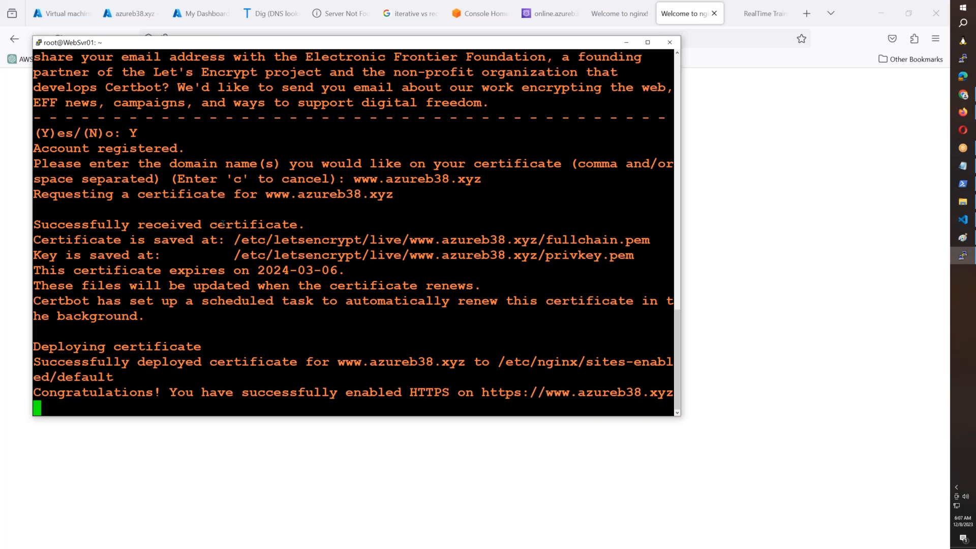
click(705, 209)
click(64, 44)
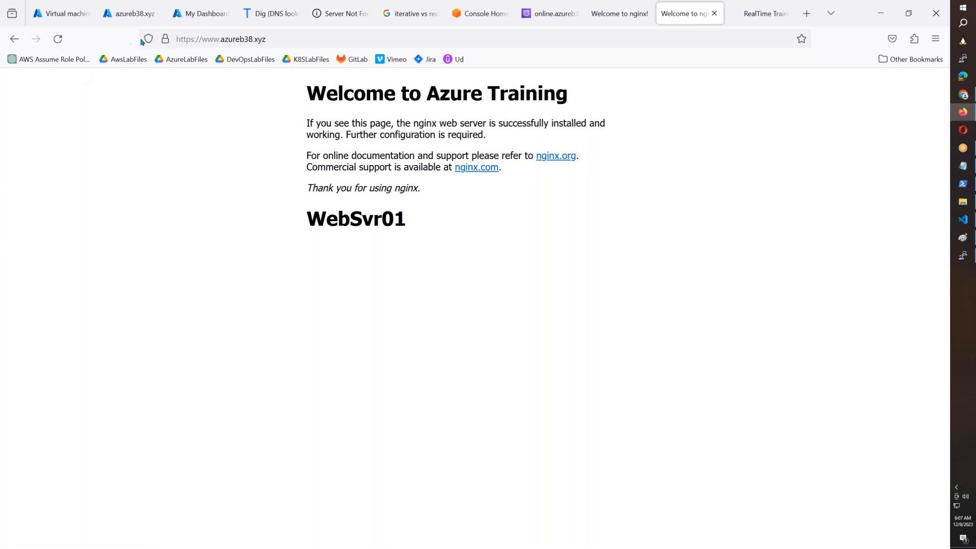
click(165, 40)
click(202, 86)
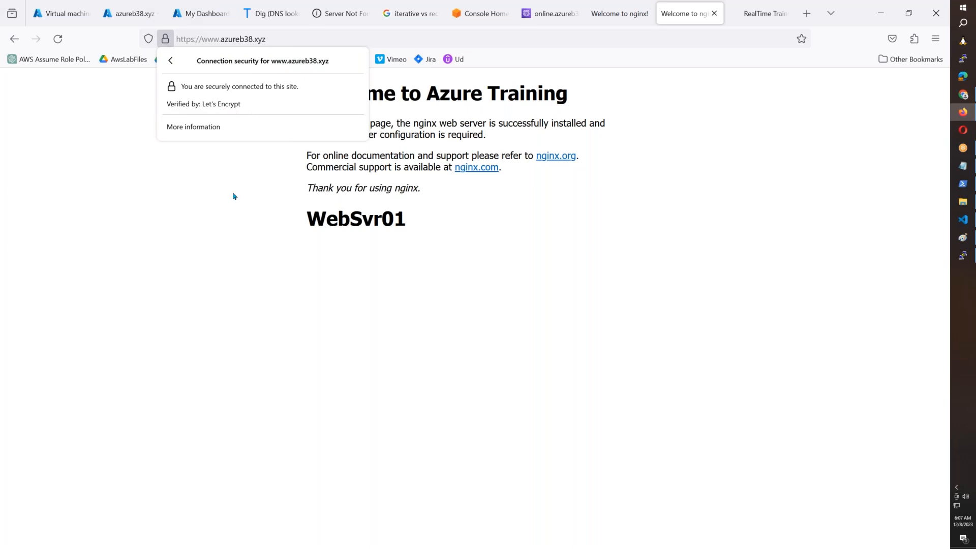
click(235, 213)
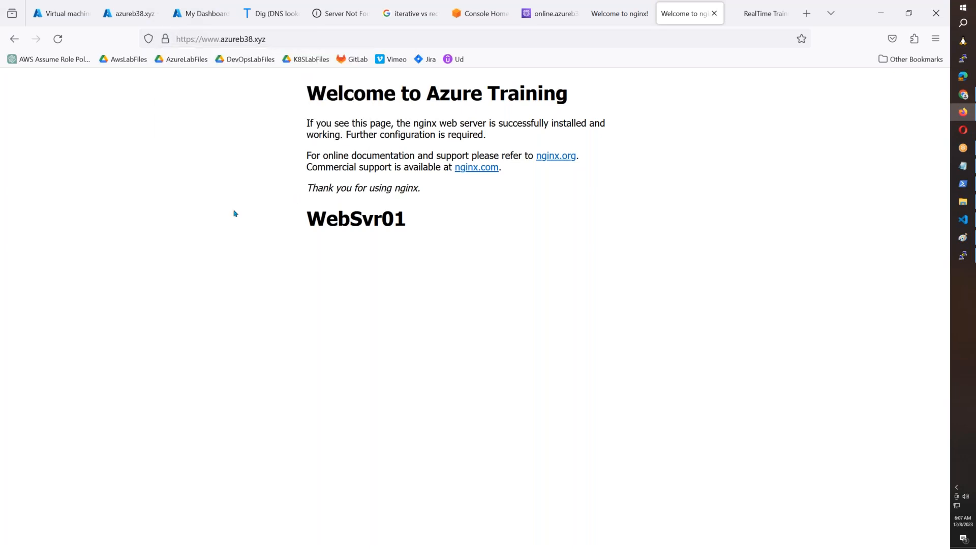
- Highlight the requested domain in the terminal's certbot output and examine the record list of the azureb38.xyz DNS zone
key(alt+Tab)
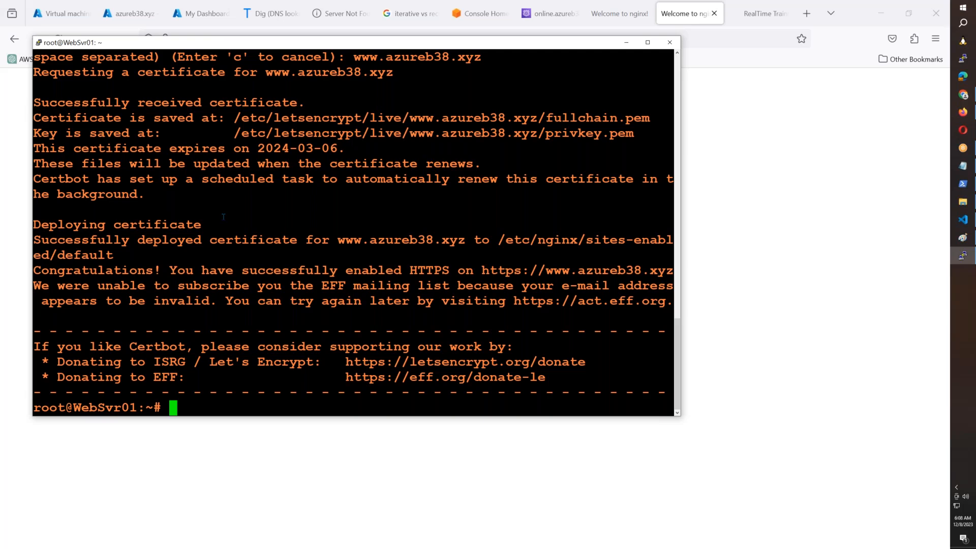
scroll(187, 187, up, 4)
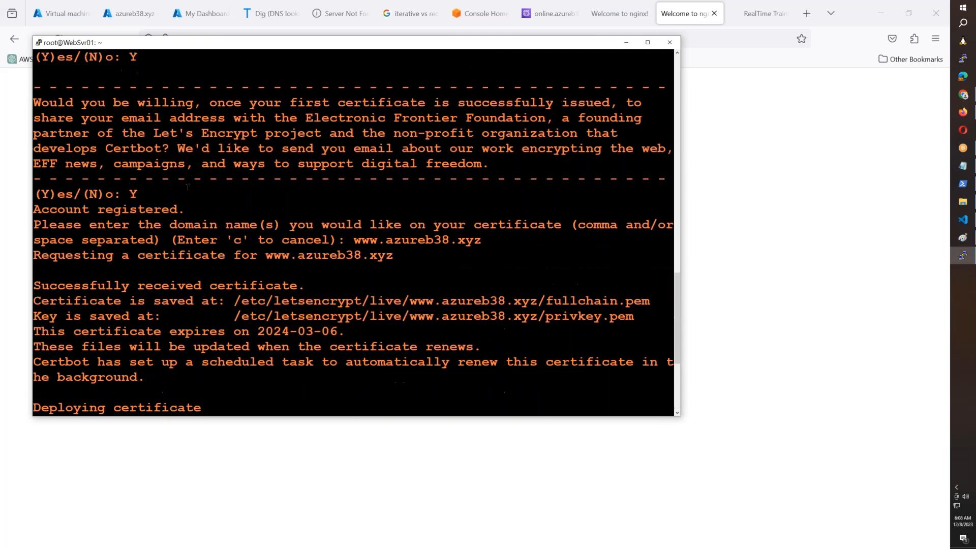
drag(268, 256, 388, 252)
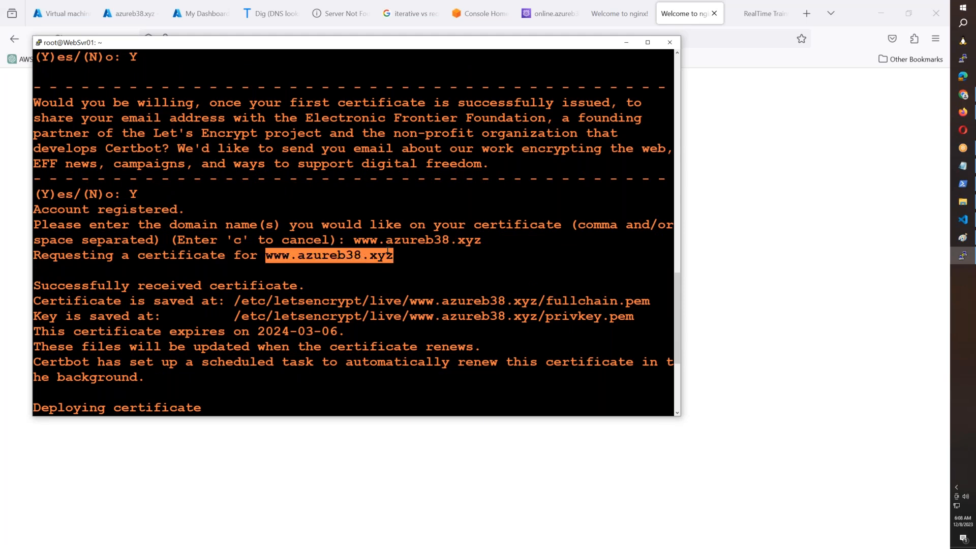
click(143, 9)
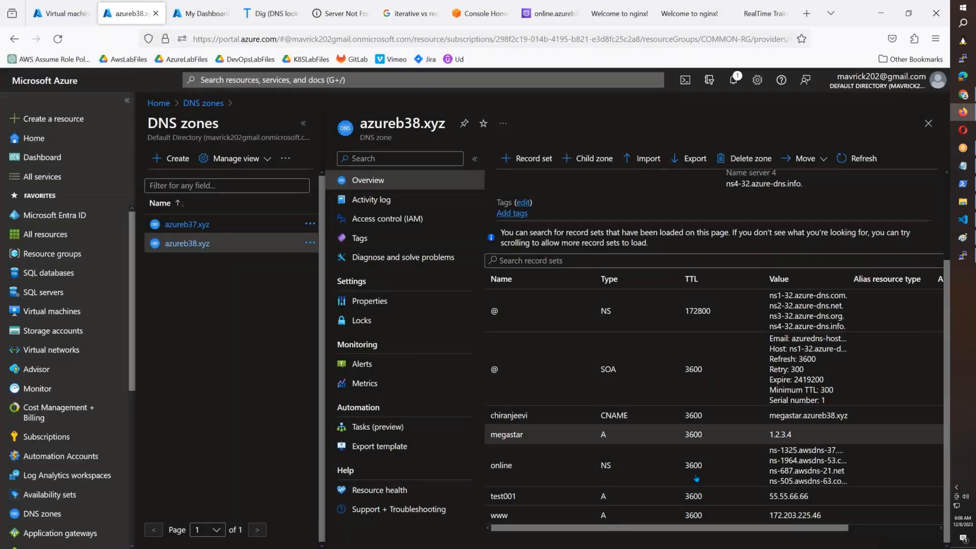
drag(816, 528, 843, 529)
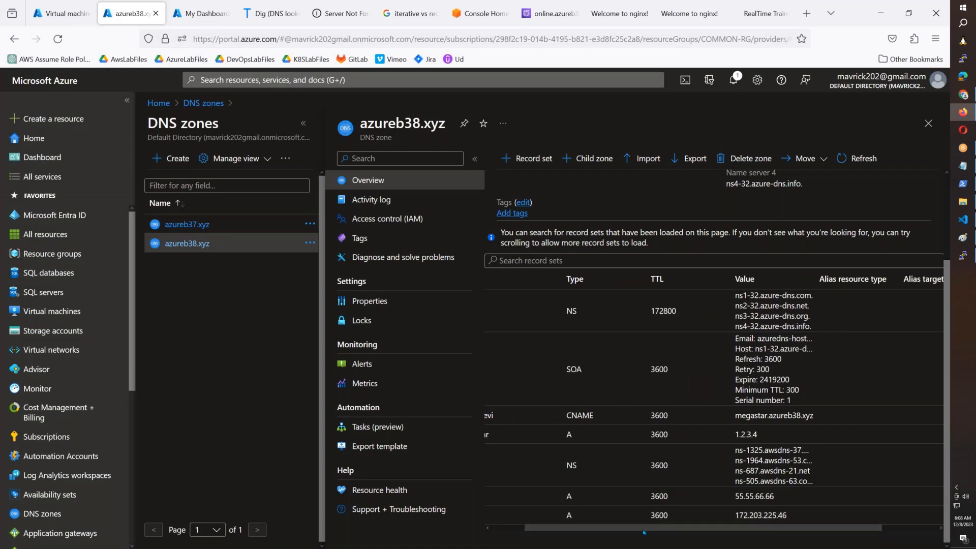
drag(643, 529, 607, 529)
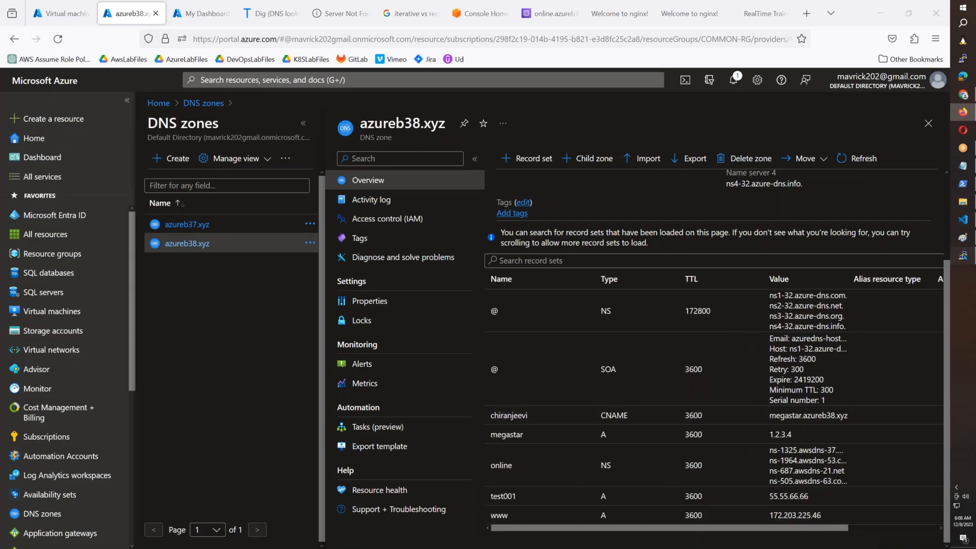
click(962, 255)
click(325, 317)
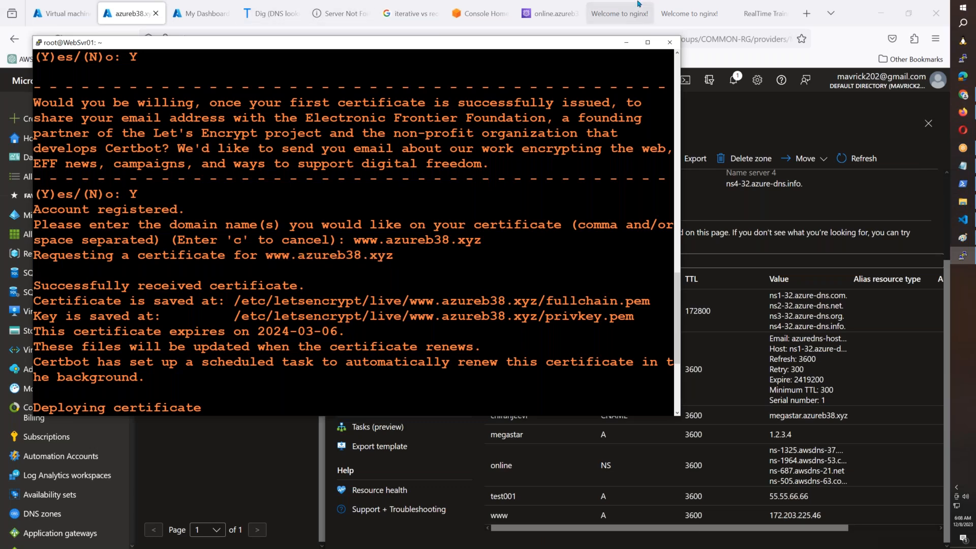
click(714, 22)
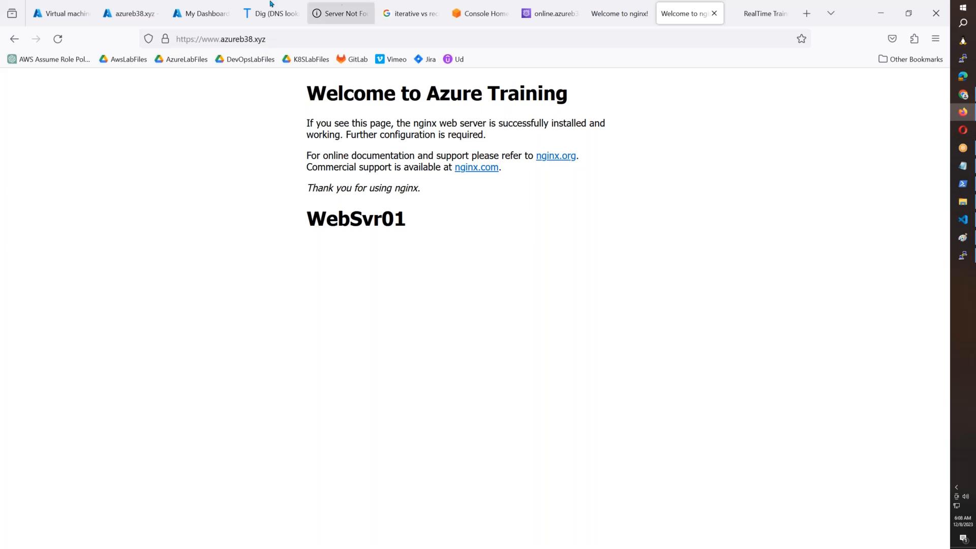
- Examine the record types offered for a new record set in the azureb38.xyz DNS zone, then discard the blank record form
click(130, 13)
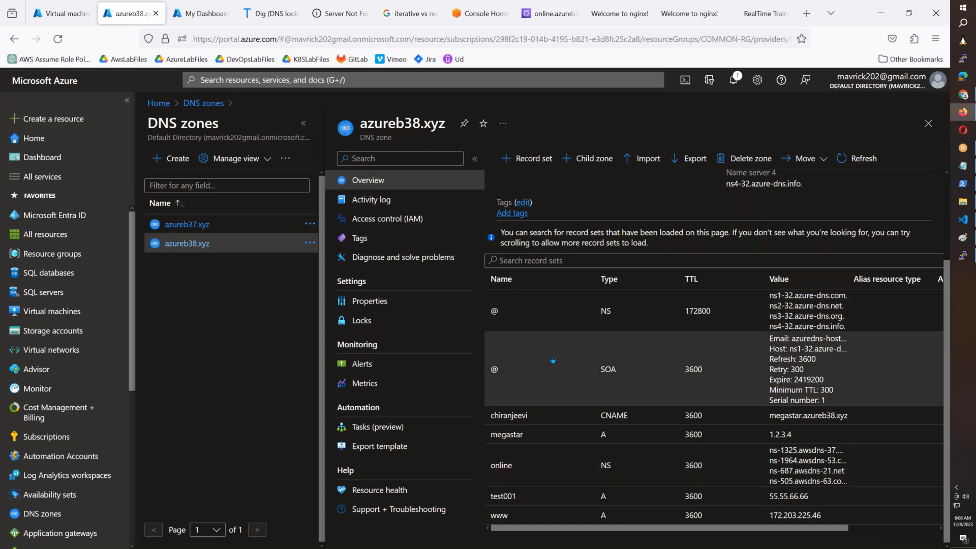
click(815, 37)
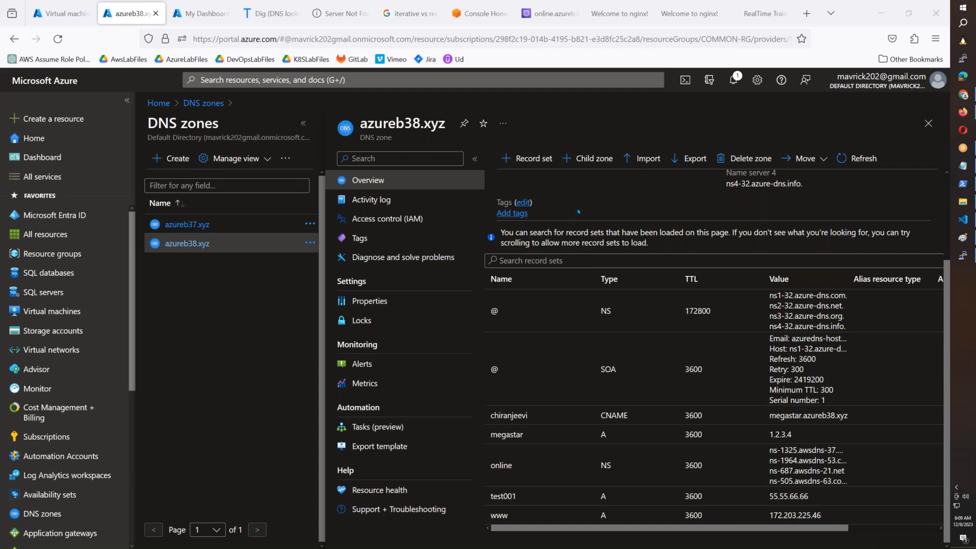
click(526, 158)
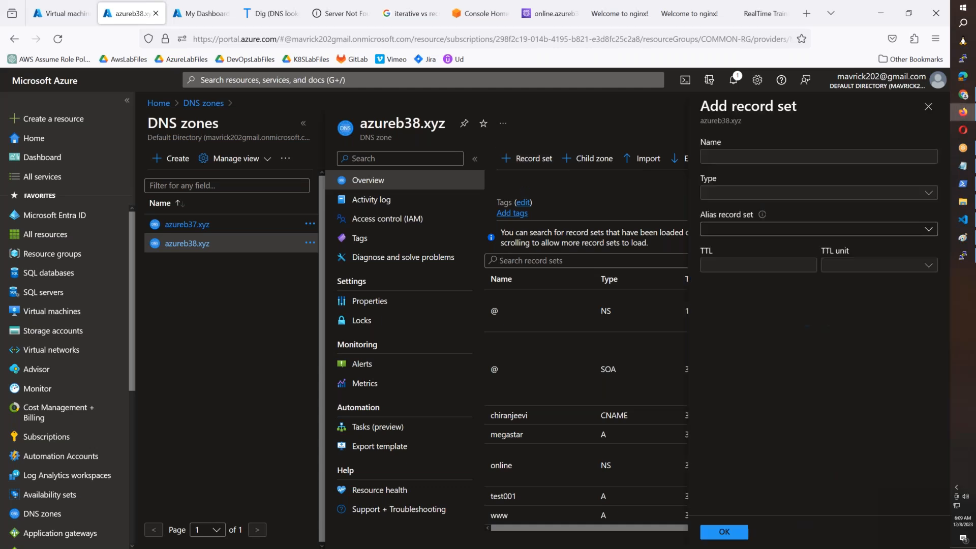
click(766, 203)
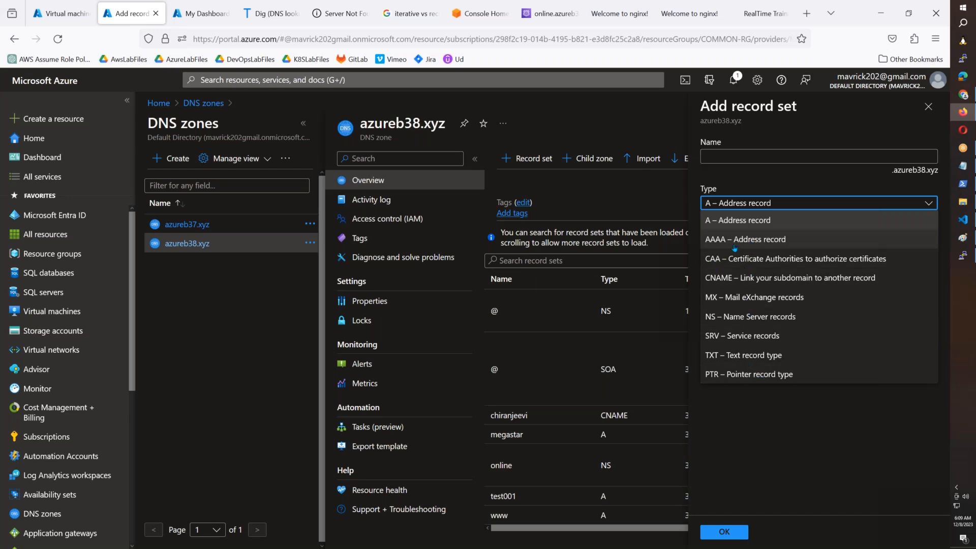
click(926, 109)
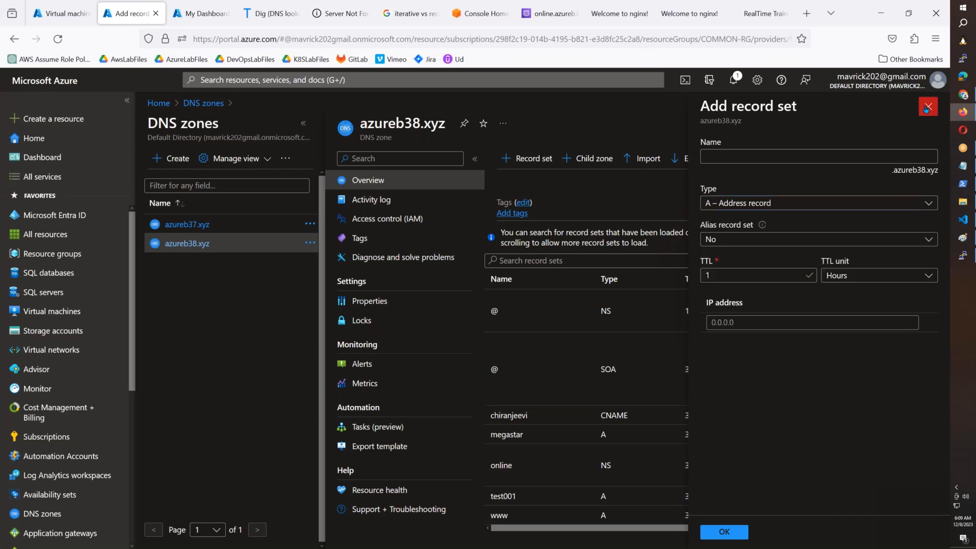
click(926, 109)
key(Return)
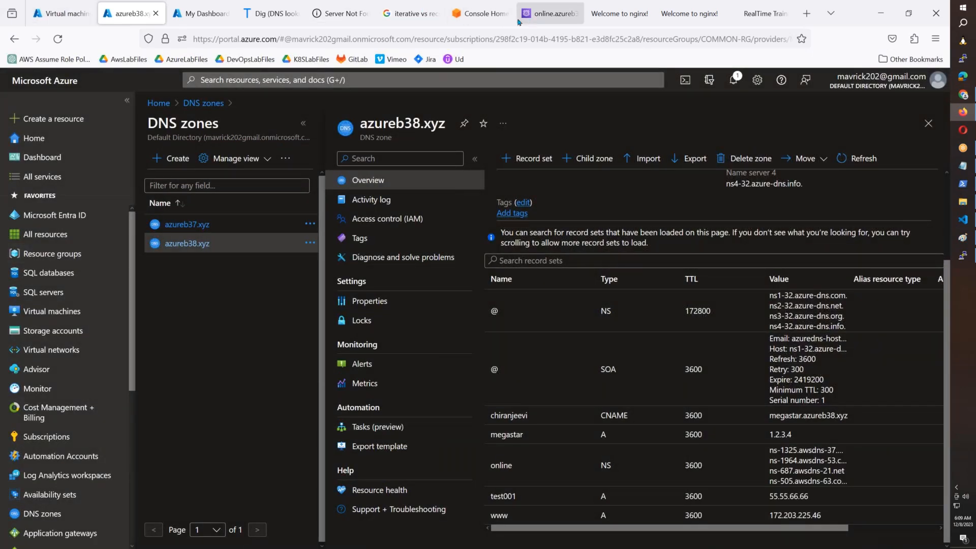
- Delete the app01 A record from the online.azureb38.xyz hosted zone in AWS Route 53 and close the notices and record details
click(489, 19)
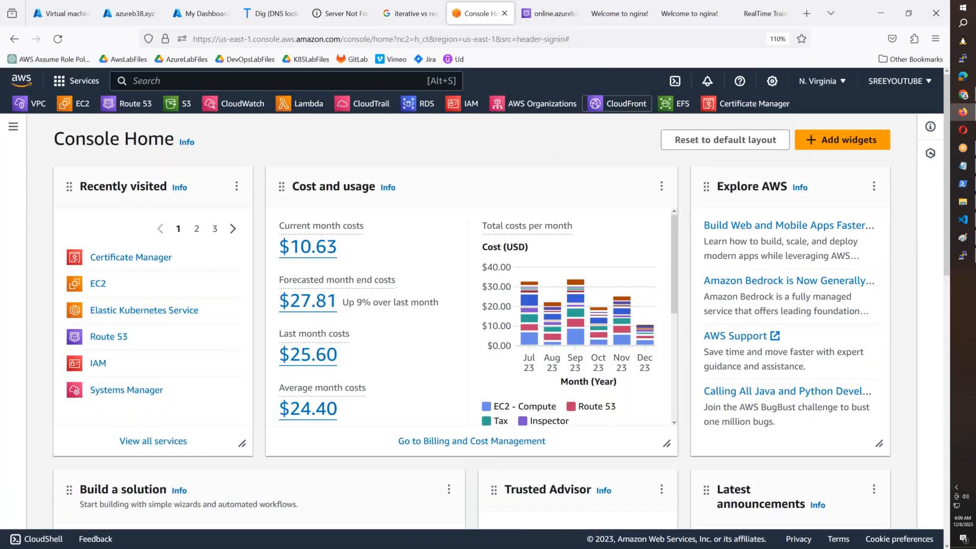
click(567, 23)
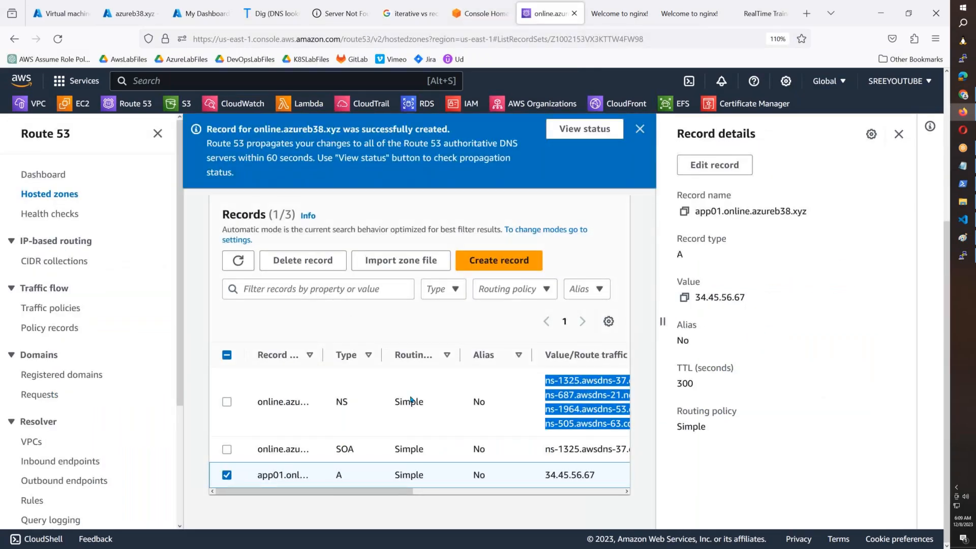
click(324, 266)
click(629, 431)
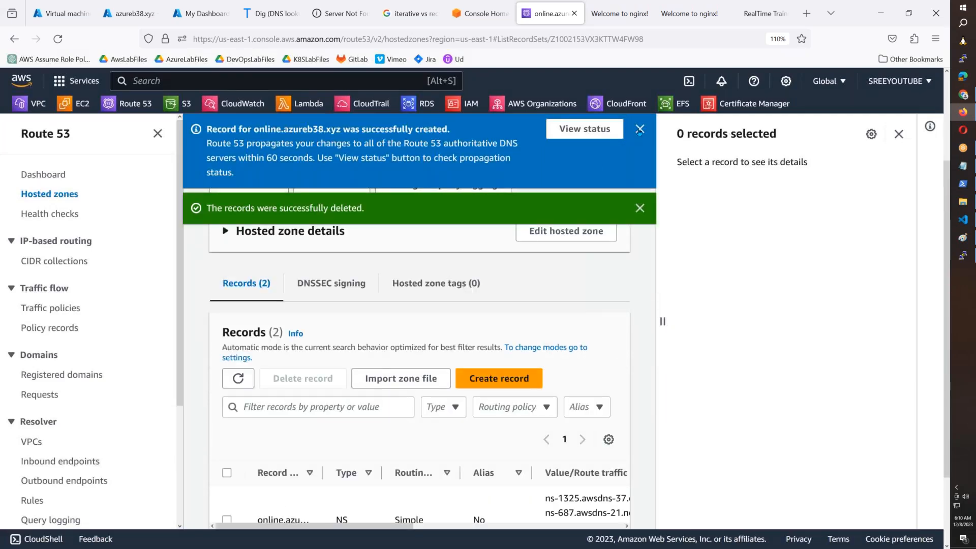
click(640, 129)
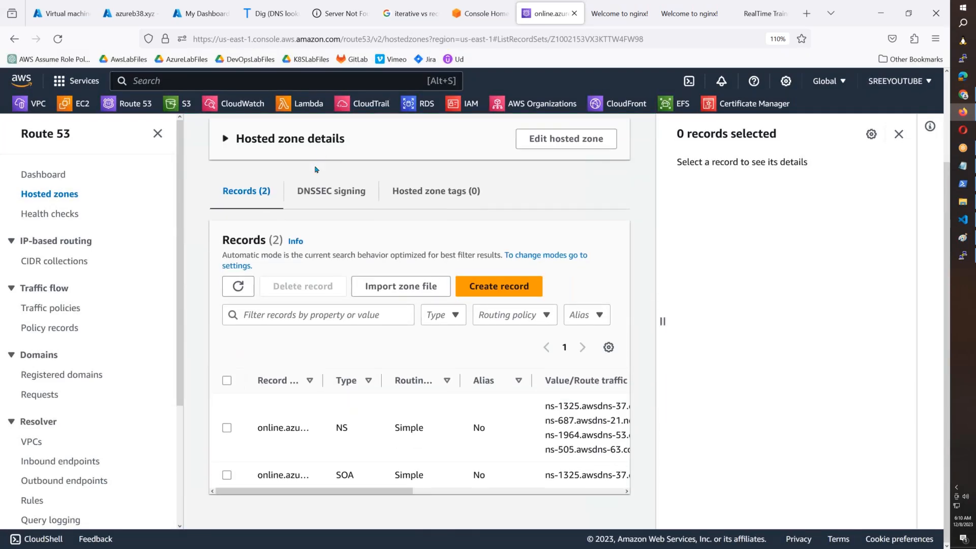
click(898, 134)
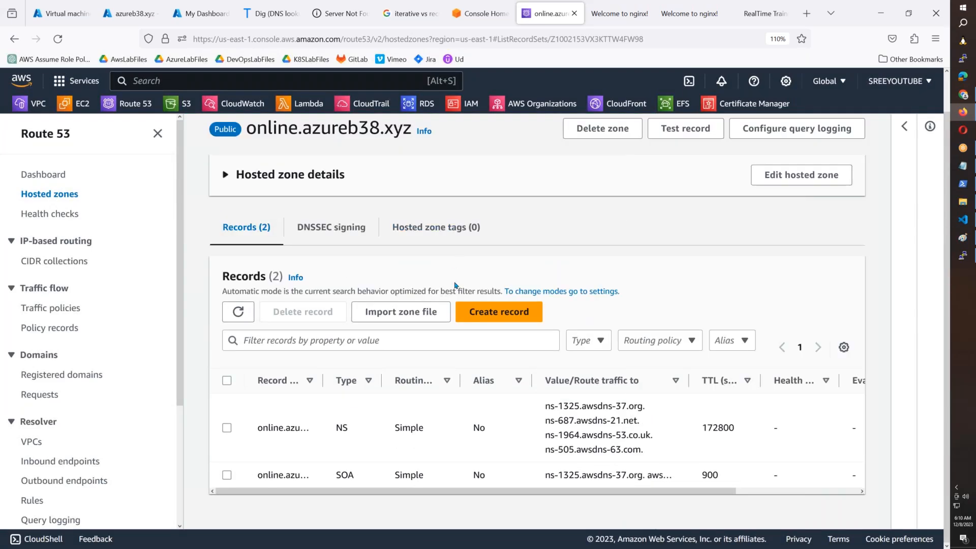
- Delete the online.azureb38.xyz hosted zone from Route 53, confirming with the word "delete"
scroll(455, 285, up, 1)
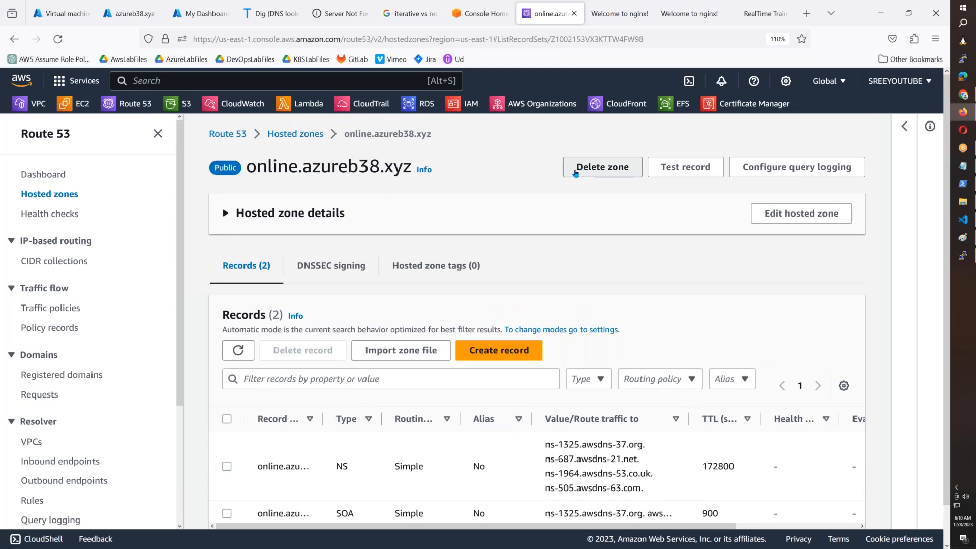
click(594, 168)
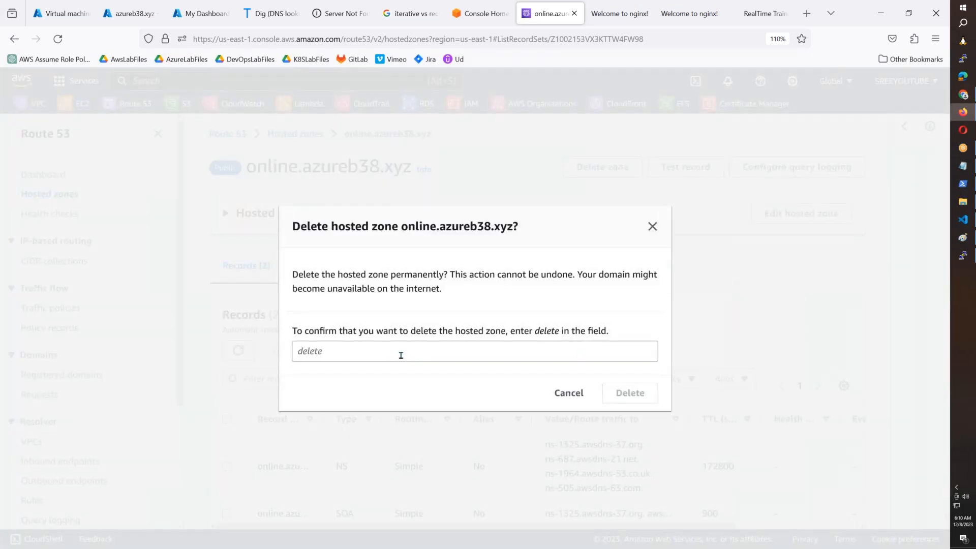
click(399, 354)
text(delete)
click(625, 391)
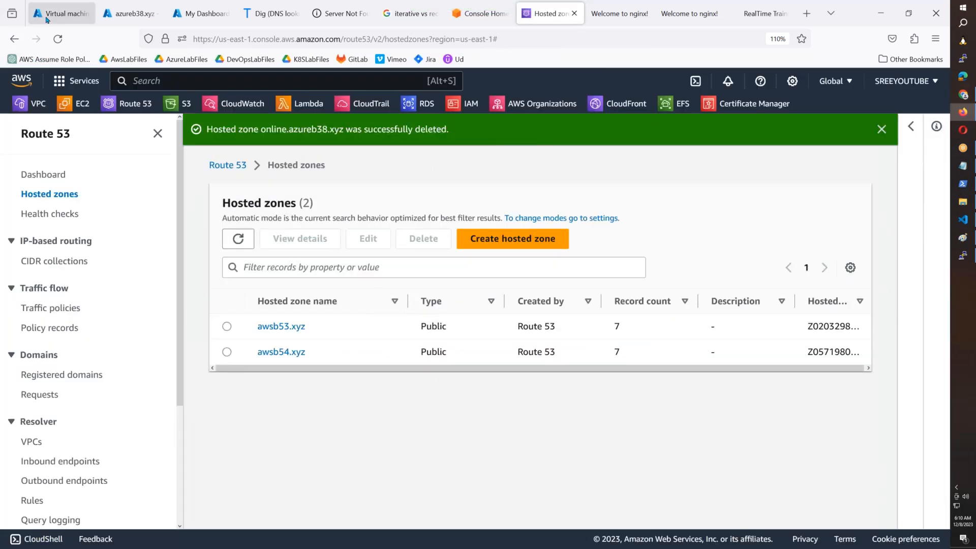
- Return to the Azure portal and delete the AZB38DNS resource group with force delete applied to its virtual machines
click(46, 18)
click(397, 310)
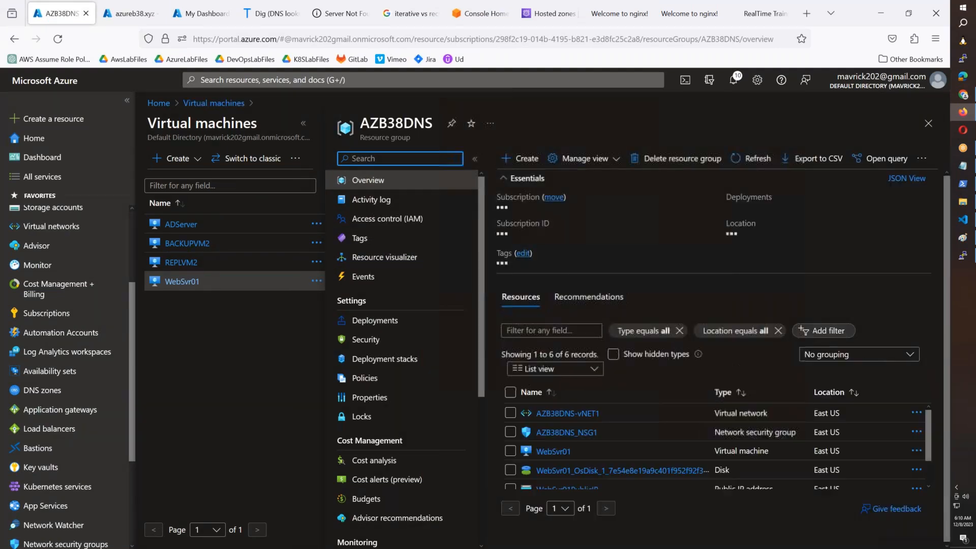
click(676, 158)
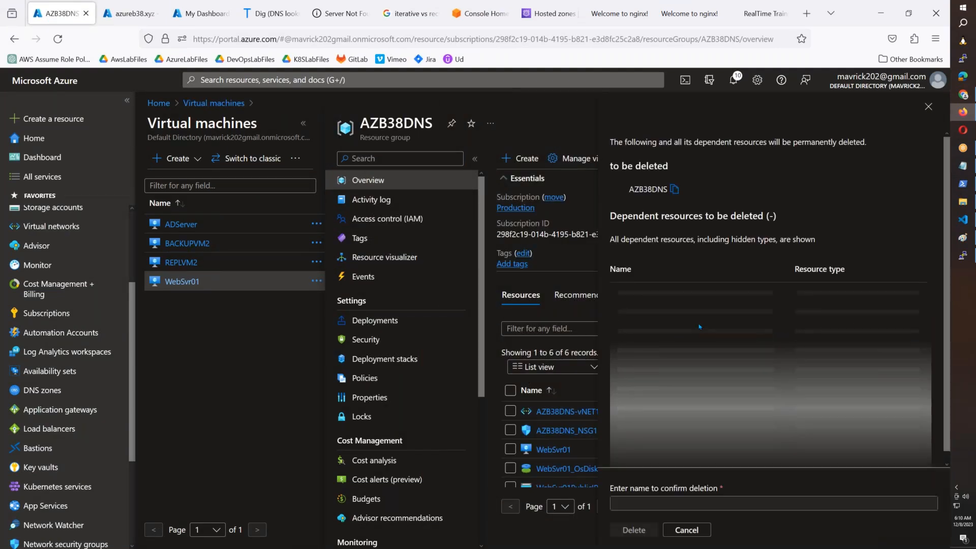
click(614, 468)
click(630, 503)
text(AZB38DNS)
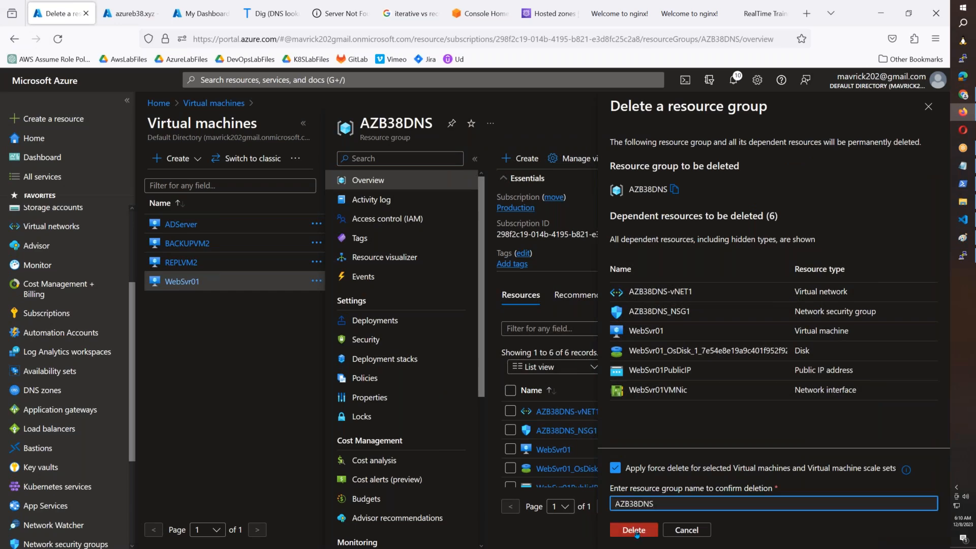
click(635, 530)
click(773, 374)
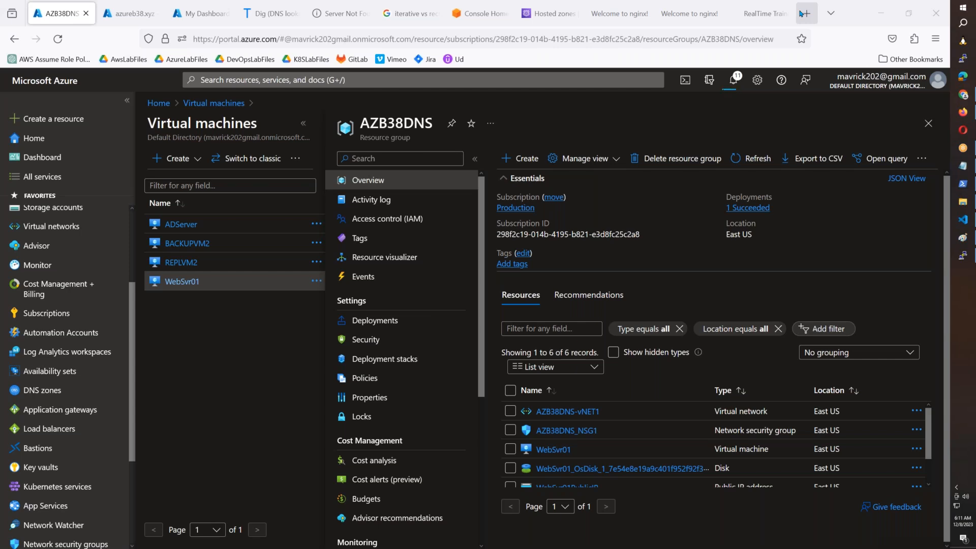
- Delete the online NS record set from the azureb38.xyz DNS zone
mouse_move(36, 391)
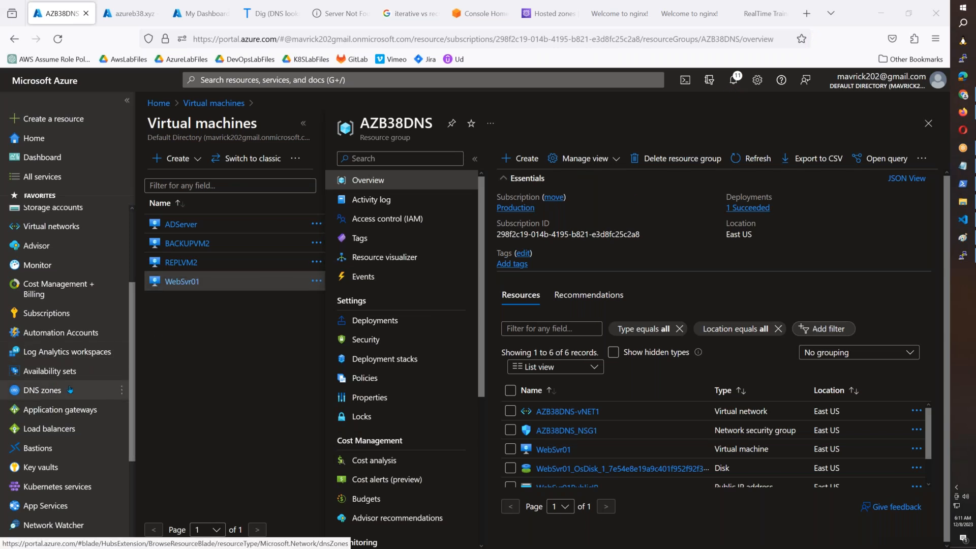
click(91, 385)
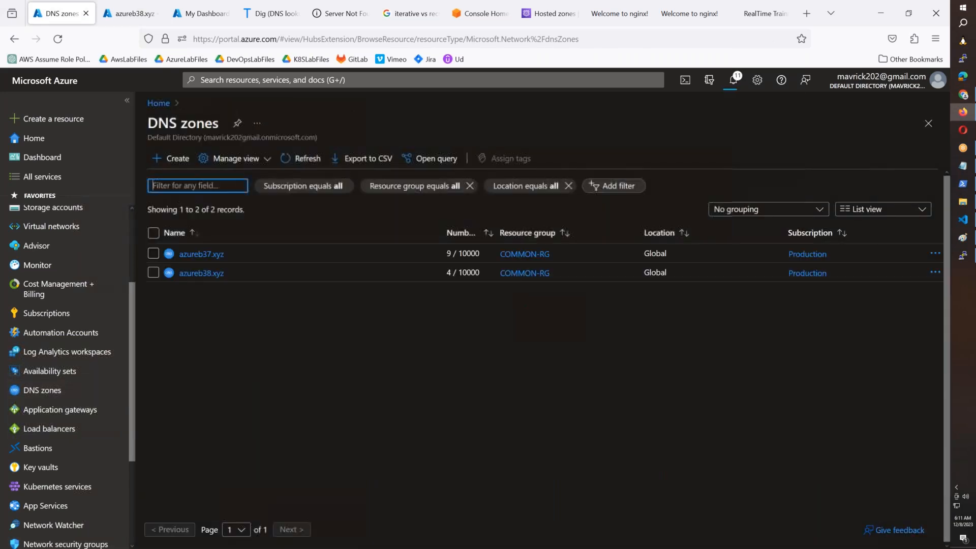
click(212, 273)
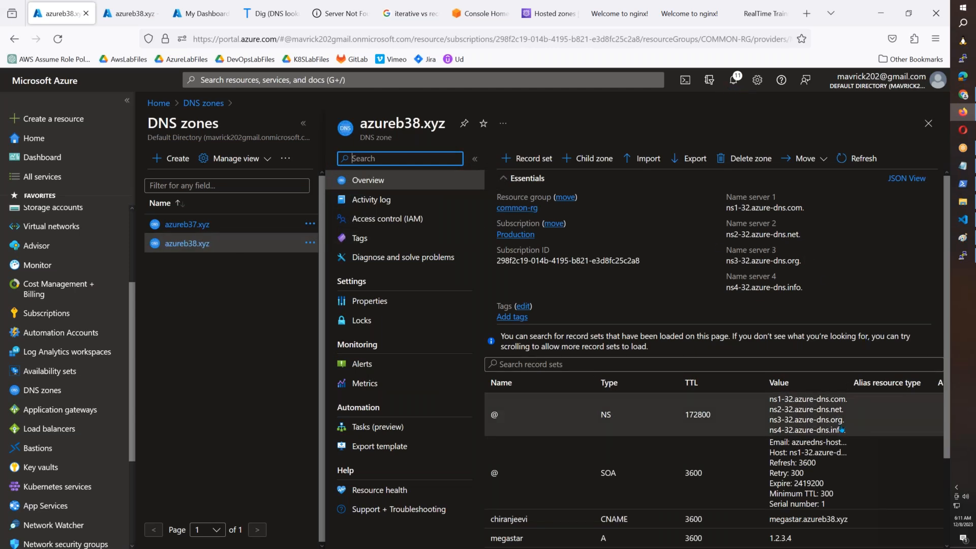
scroll(681, 454, down, 2)
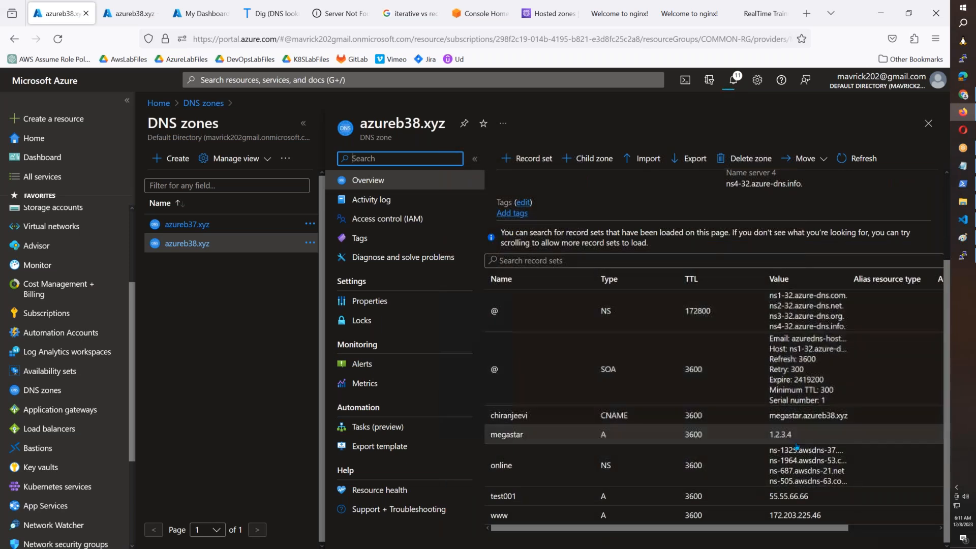
click(840, 455)
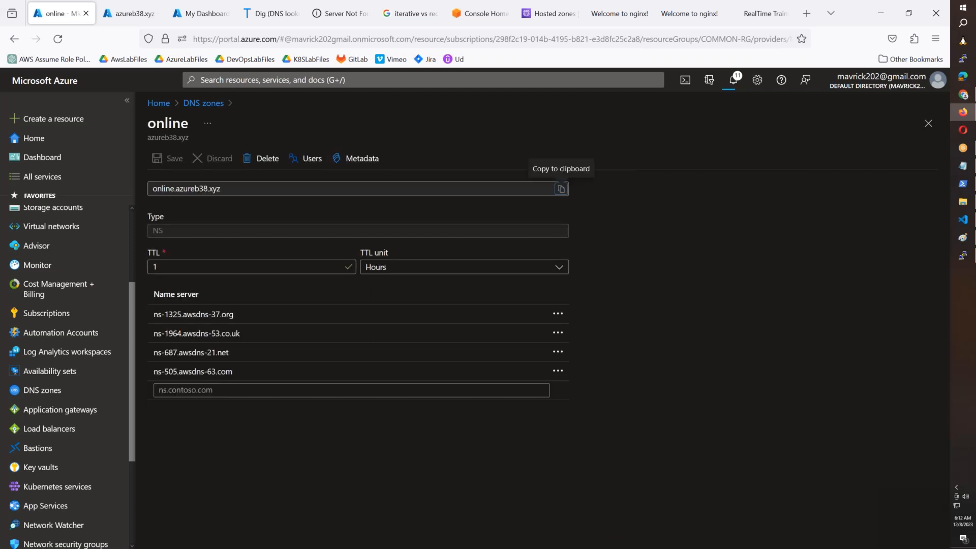
click(265, 164)
key(Return)
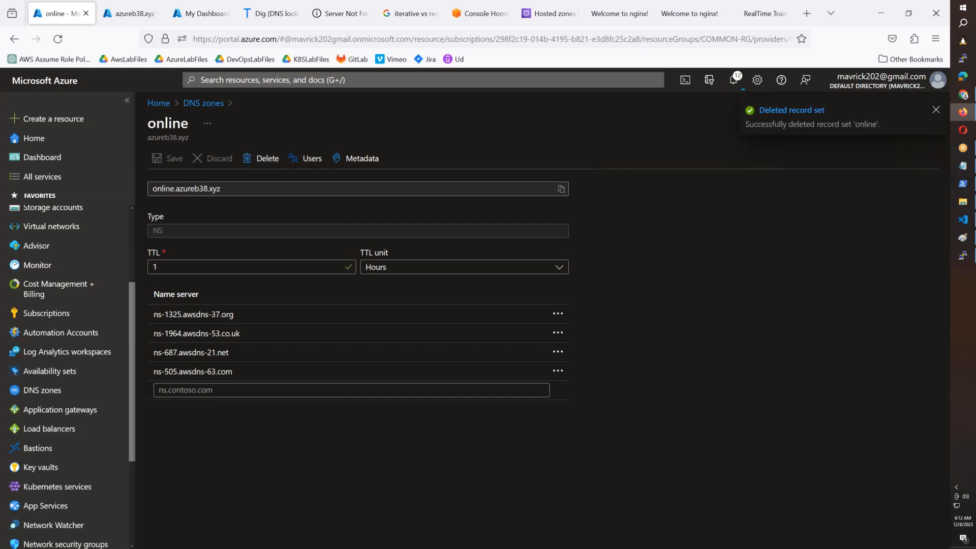
- Reopen the azureb38.xyz DNS zone and delete its www and test001 A record sets
click(219, 103)
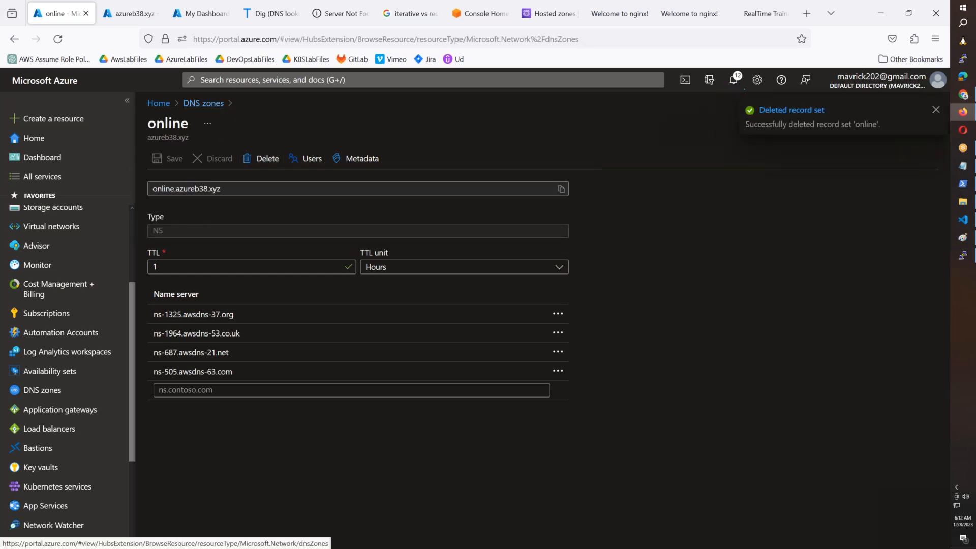
click(201, 273)
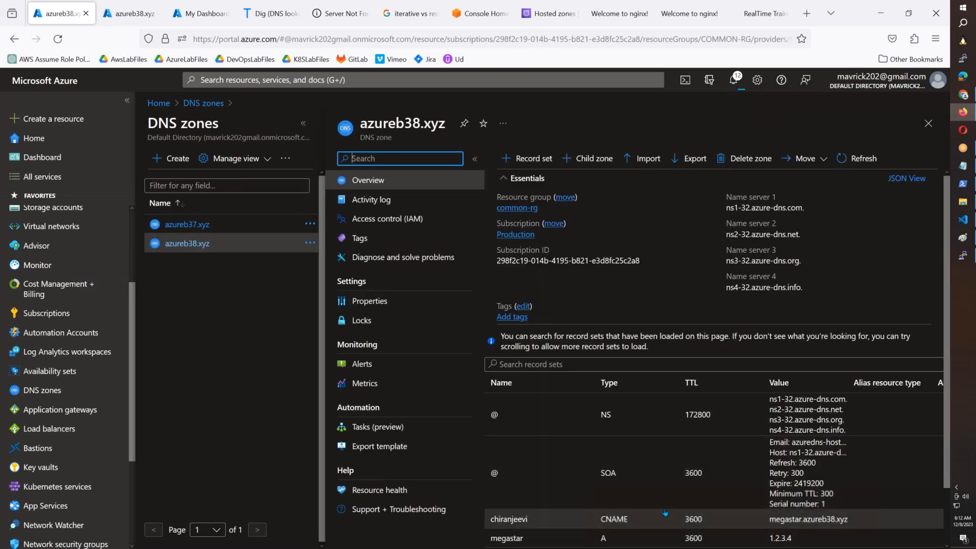
scroll(686, 529, down, 1)
drag(686, 529, 793, 529)
click(932, 515)
click(852, 519)
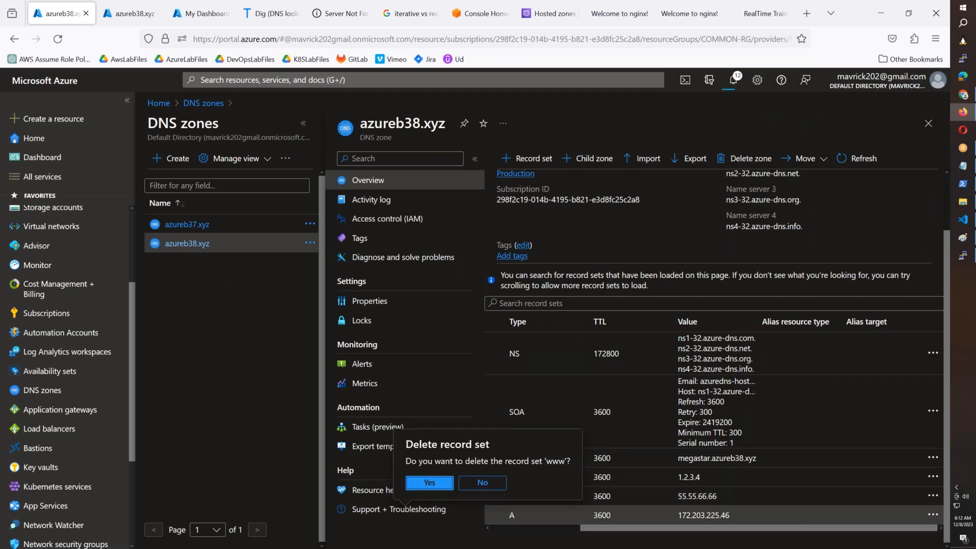
click(422, 484)
click(932, 495)
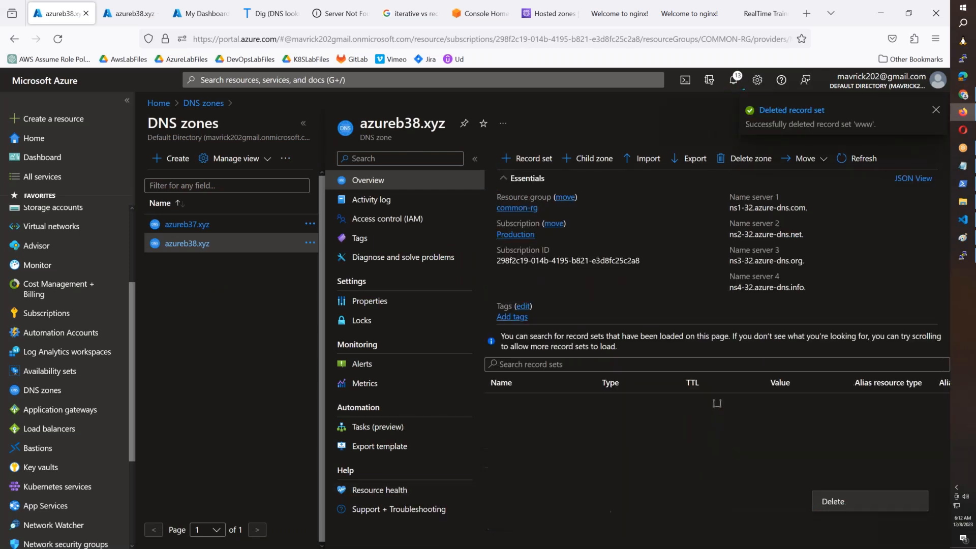
click(825, 501)
click(176, 128)
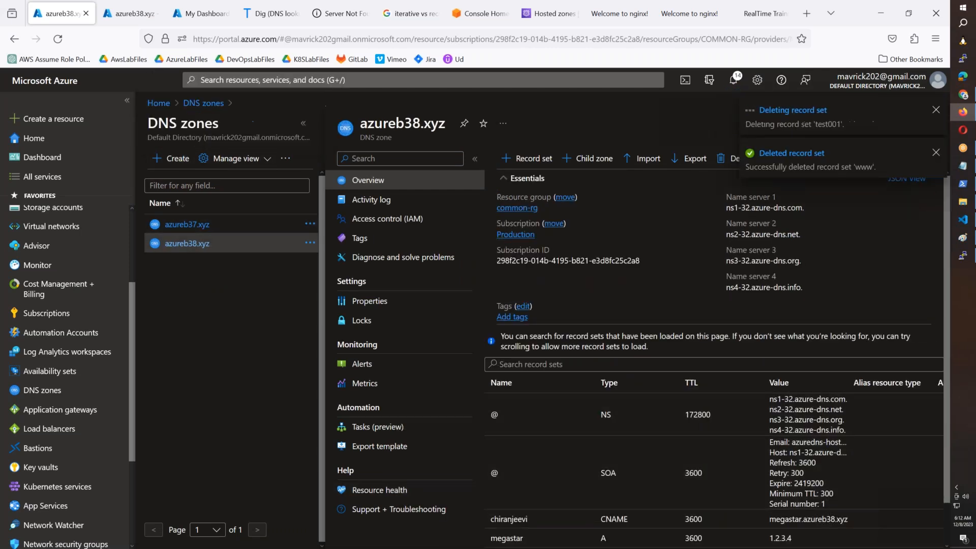
- Delete the chiranjeevi CNAME and megastar A record sets from the azureb38.xyz DNS zone
scroll(703, 413, down, 1)
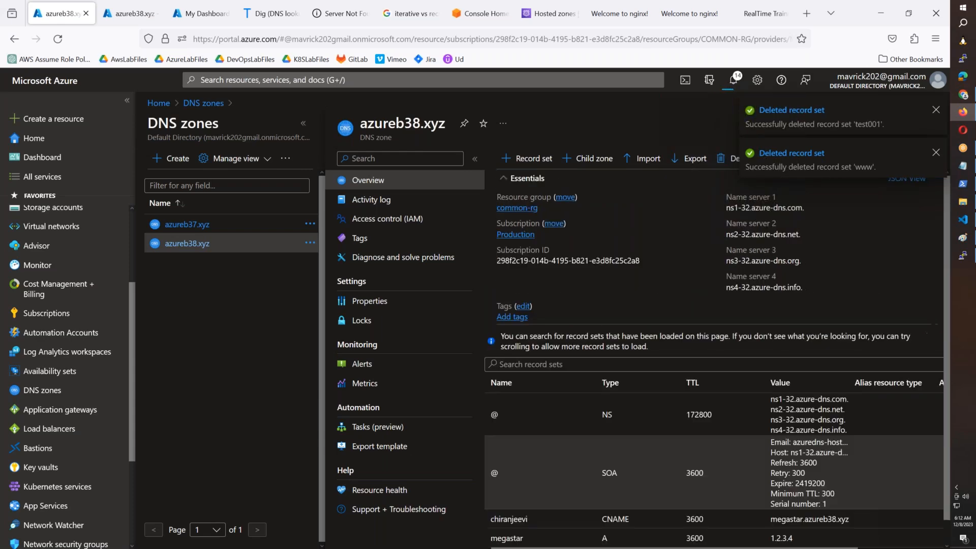
drag(795, 531, 886, 530)
click(932, 496)
click(833, 505)
click(429, 464)
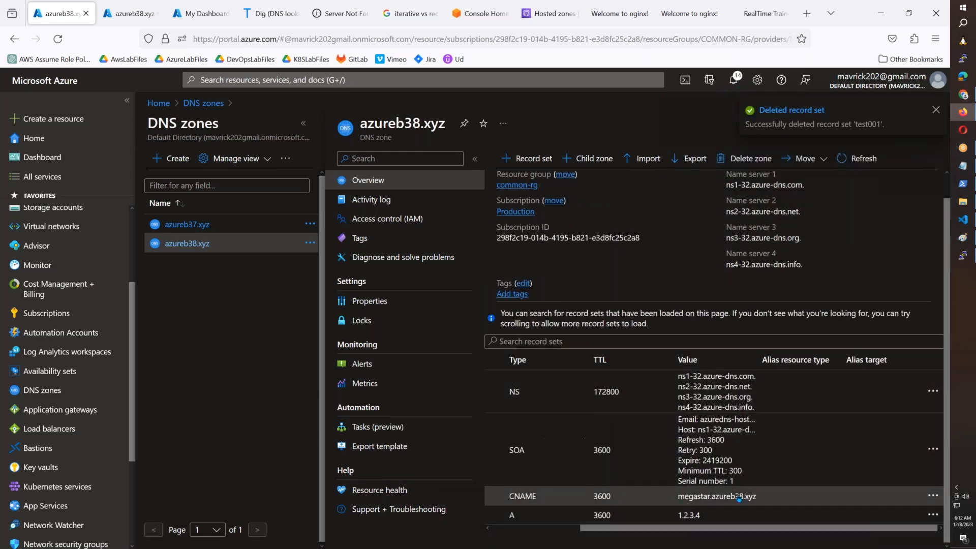
click(932, 515)
click(831, 523)
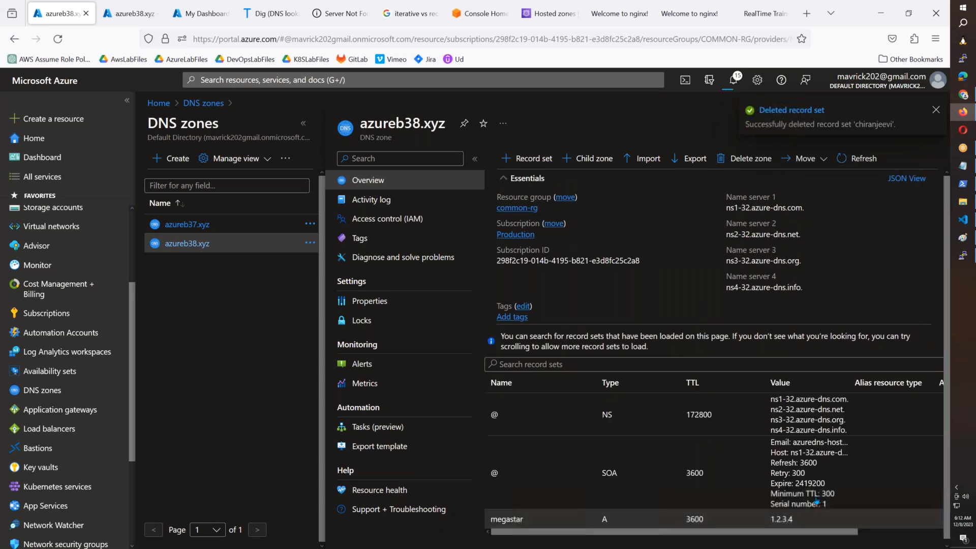
key(Return)
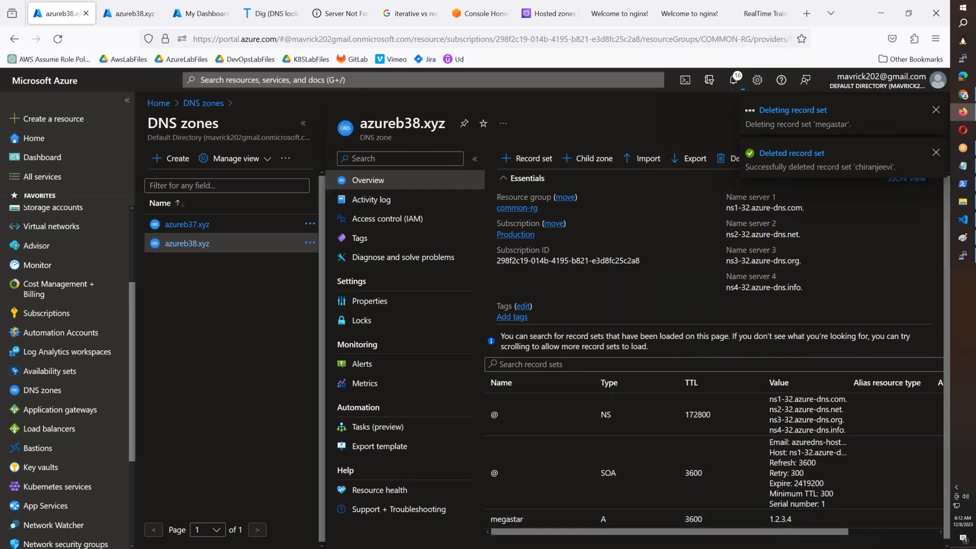